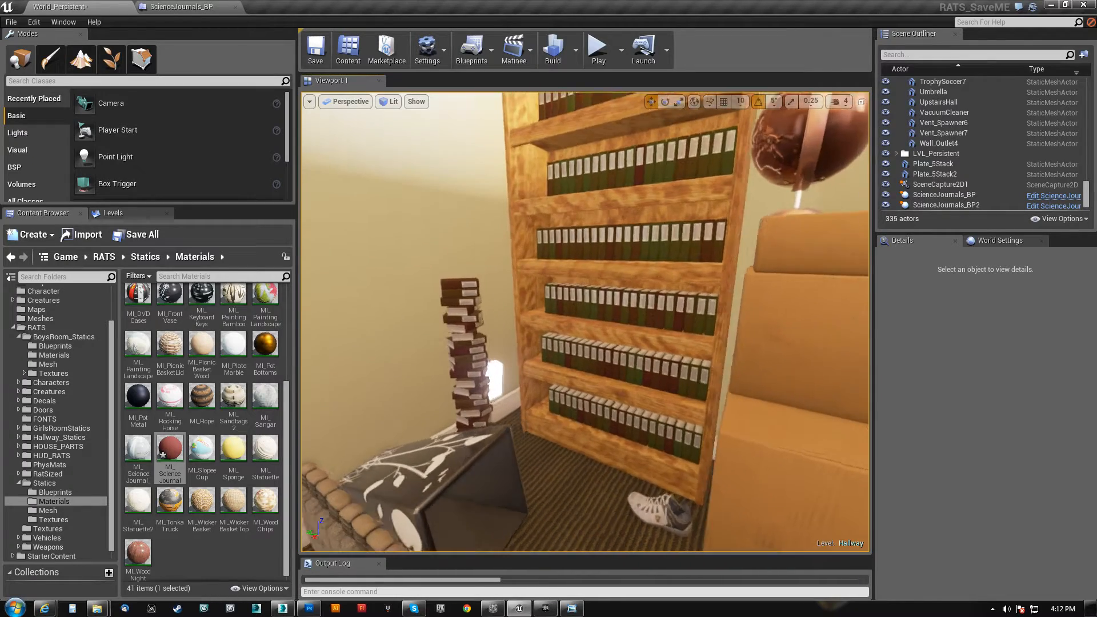
# Open the Statics Blueprints folder and select the rows of journals on the bookcase in the level
pyautogui.press('s')
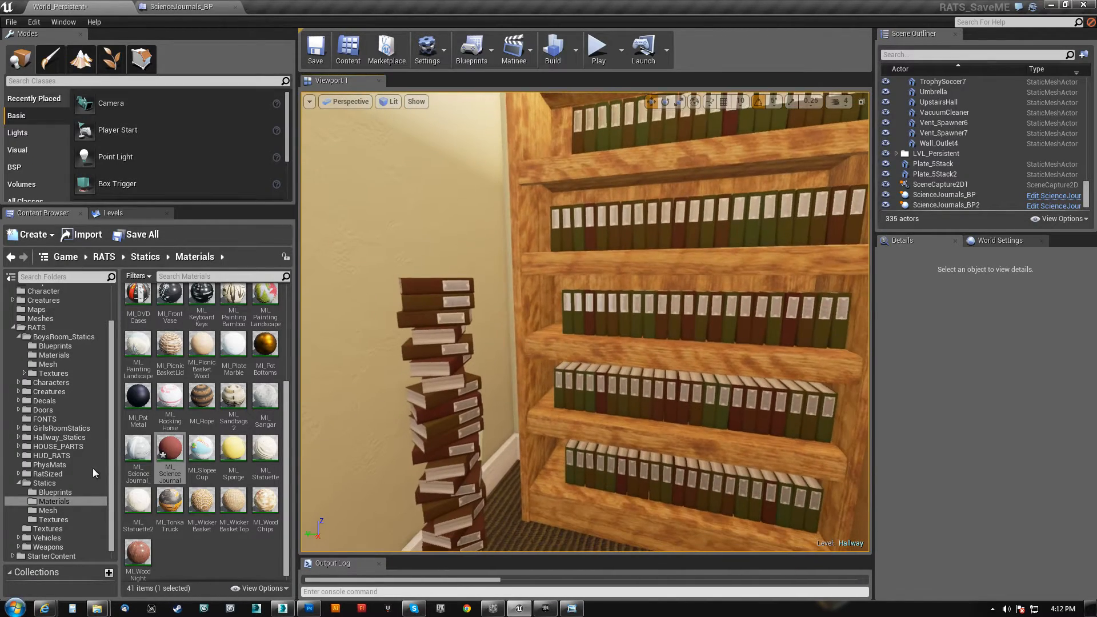
pyautogui.click(48, 492)
pyautogui.press('w')
pyautogui.moveTo(585, 343)
pyautogui.mouseDown(button='right')
pyautogui.moveTo(640, 343)
pyautogui.moveTo(549, 346)
pyautogui.moveTo(591, 321)
pyautogui.mouseUp(button='right')
pyautogui.click(585, 343)
# Examine the selected journal rows on the bookcase shelves from a distance and up close
pyautogui.press('s')
pyautogui.press('w')
pyautogui.press('s')
pyautogui.moveTo(631, 469); pyautogui.dragTo(660, 466, button='right')
pyautogui.press('w')
pyautogui.press('s')
pyautogui.press('s')
pyautogui.press('w')
pyautogui.press('s')
pyautogui.moveTo(836, 468); pyautogui.dragTo(851, 467, button='right')
pyautogui.press('w')
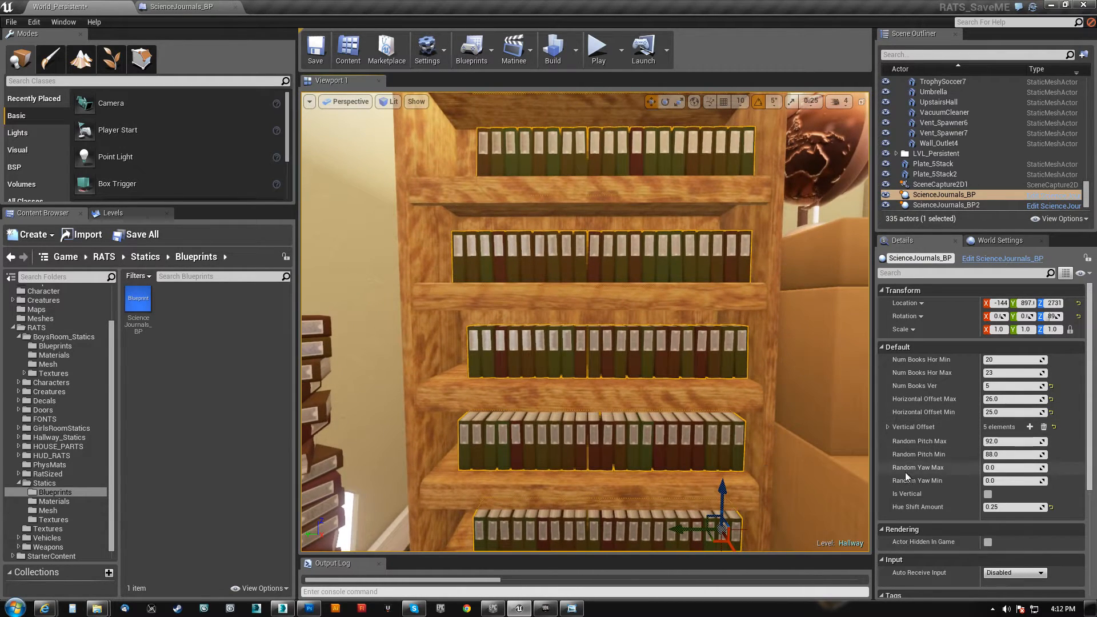
pyautogui.moveTo(823, 426)
pyautogui.mouseDown(button='right')
pyautogui.moveTo(799, 415)
pyautogui.moveTo(817, 417)
pyautogui.mouseUp(button='right')
pyautogui.press('w')
pyautogui.press('s')
pyautogui.press('w')
pyautogui.press('w')
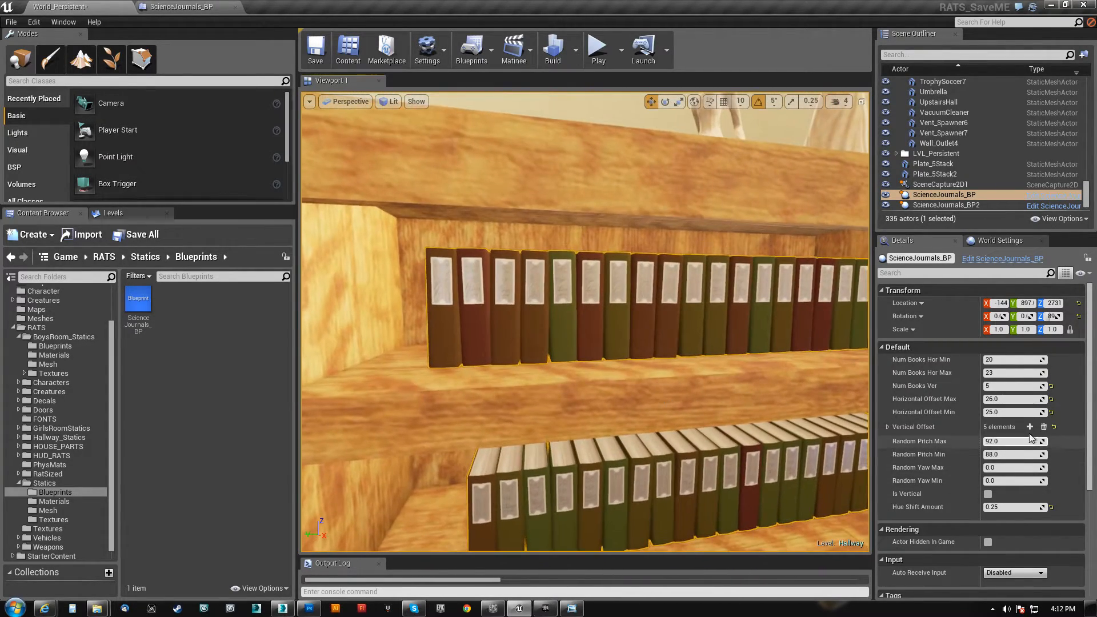
# Set the shelf journals' Horizontal Offset Max to 35 and Random Pitch Max to 96
pyautogui.click(997, 400)
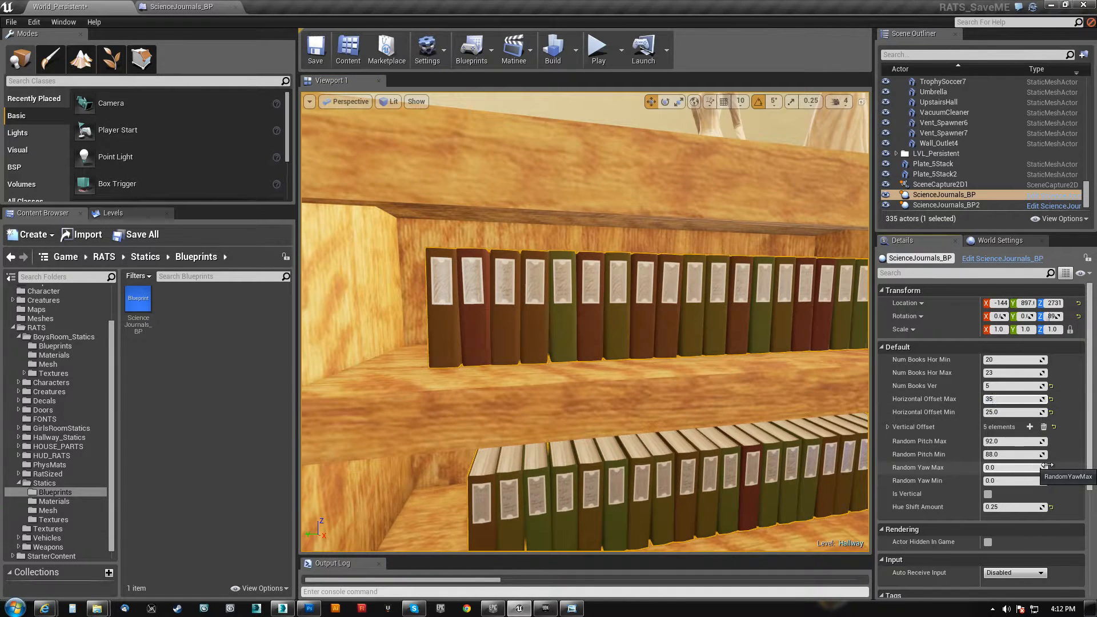
pyautogui.write('35')
pyautogui.press('Return')
pyautogui.click(1008, 441)
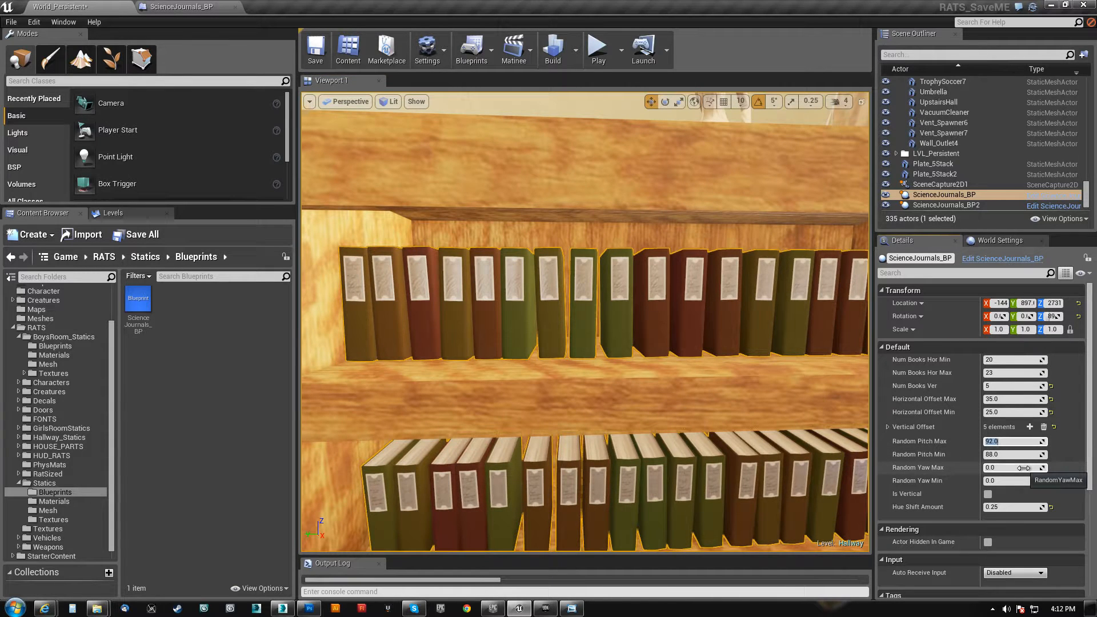
pyautogui.write('96')
pyautogui.press('Return')
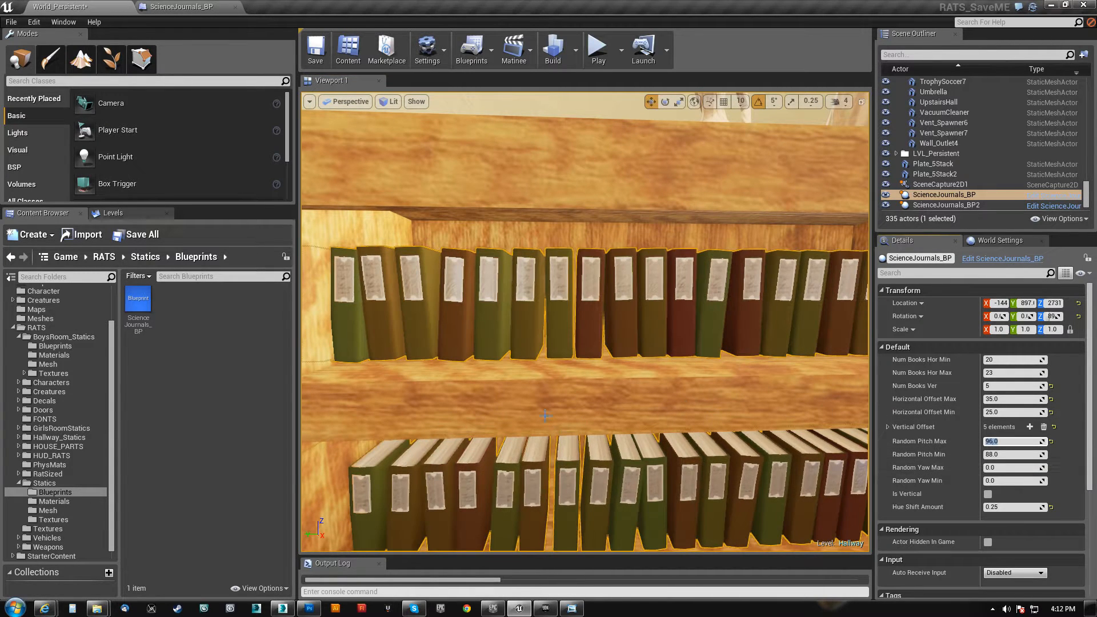
pyautogui.moveTo(486, 373)
pyautogui.mouseDown(button='right')
pyautogui.moveTo(469, 374)
pyautogui.moveTo(492, 407)
pyautogui.moveTo(484, 375)
pyautogui.mouseUp(button='right')
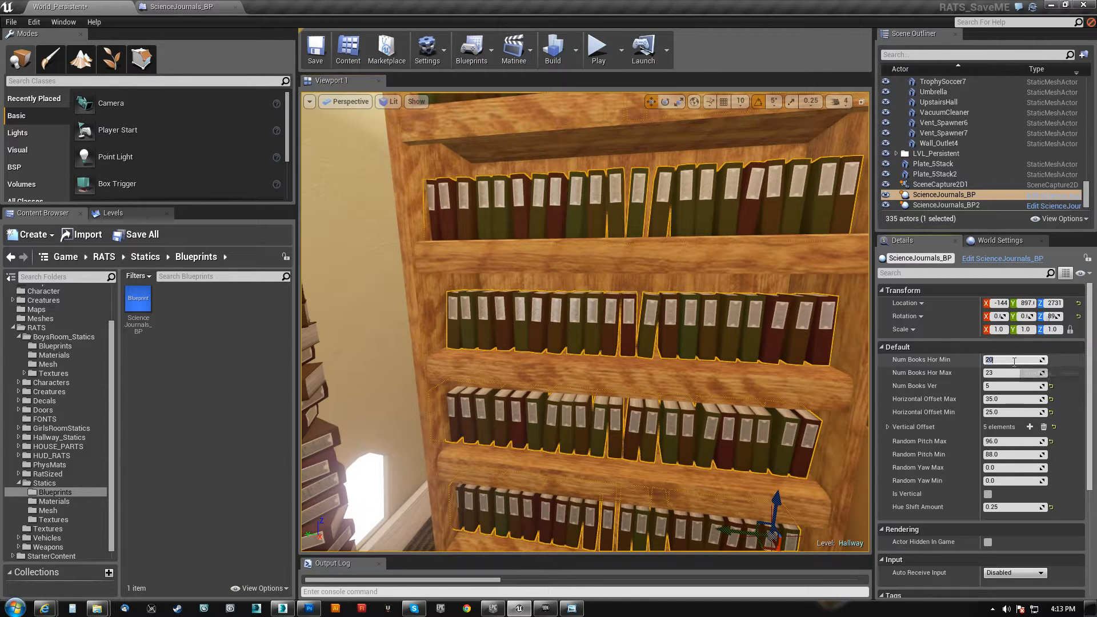
# Set the shelf journals' Num Books Hor Min to 10 and Num Books Hor Max to 8
pyautogui.press('Tab')
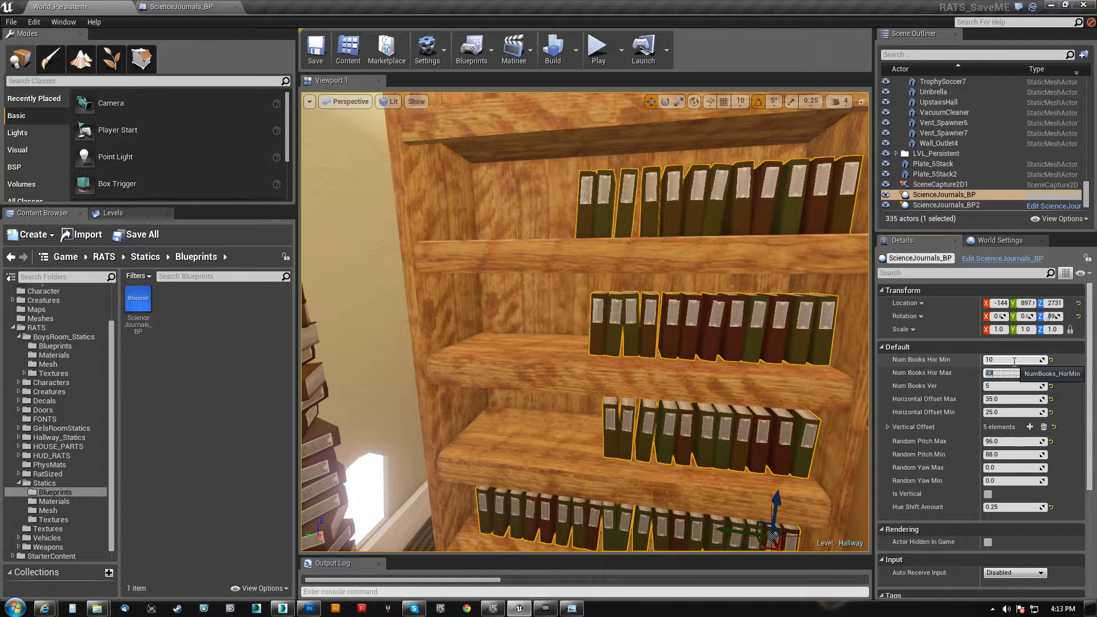
pyautogui.write('8')
pyautogui.moveTo(518, 296); pyautogui.dragTo(541, 297, button='right')
# Set the shelf journals' Hue Shift Amount to 0
pyautogui.click(1012, 507)
pyautogui.write('0')
pyautogui.press('Return')
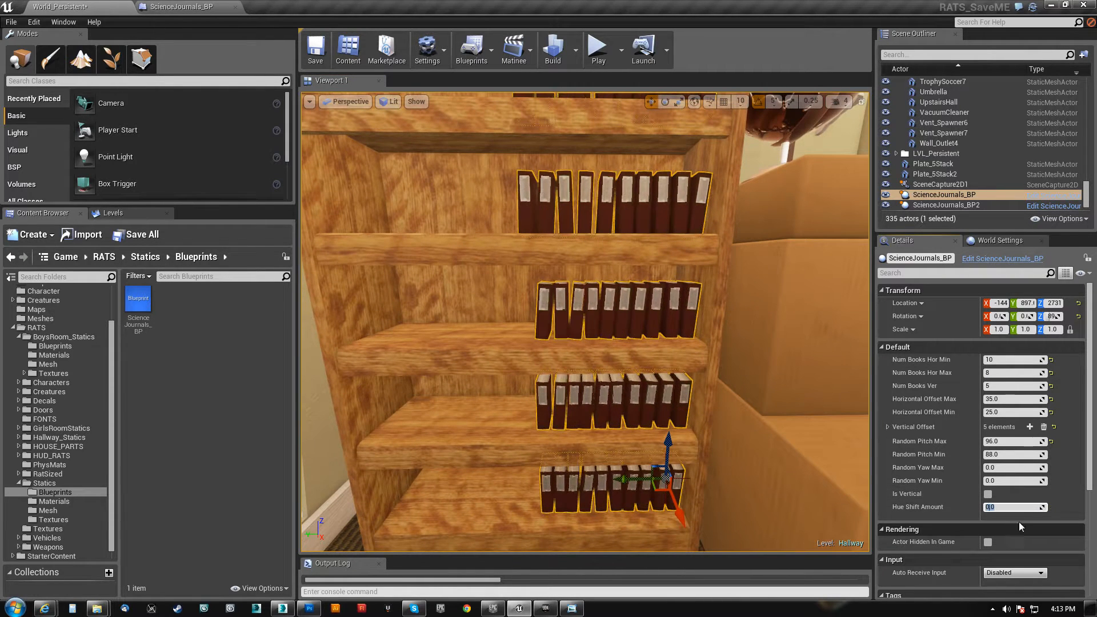
# Set the shelf journals' Hue Shift Amount to 1
pyautogui.write('1')
pyautogui.press('Return')
pyautogui.moveTo(585, 321)
pyautogui.mouseDown(button='right')
pyautogui.moveTo(563, 300)
pyautogui.moveTo(591, 317)
pyautogui.mouseUp(button='right')
# Select the vertical stack of journals beside the bookcase and place a duplicate of it in front of the shelves
pyautogui.moveTo(525, 375)
pyautogui.mouseDown(button='right')
pyautogui.moveTo(497, 385)
pyautogui.moveTo(500, 400)
pyautogui.moveTo(525, 374)
pyautogui.mouseUp(button='right')
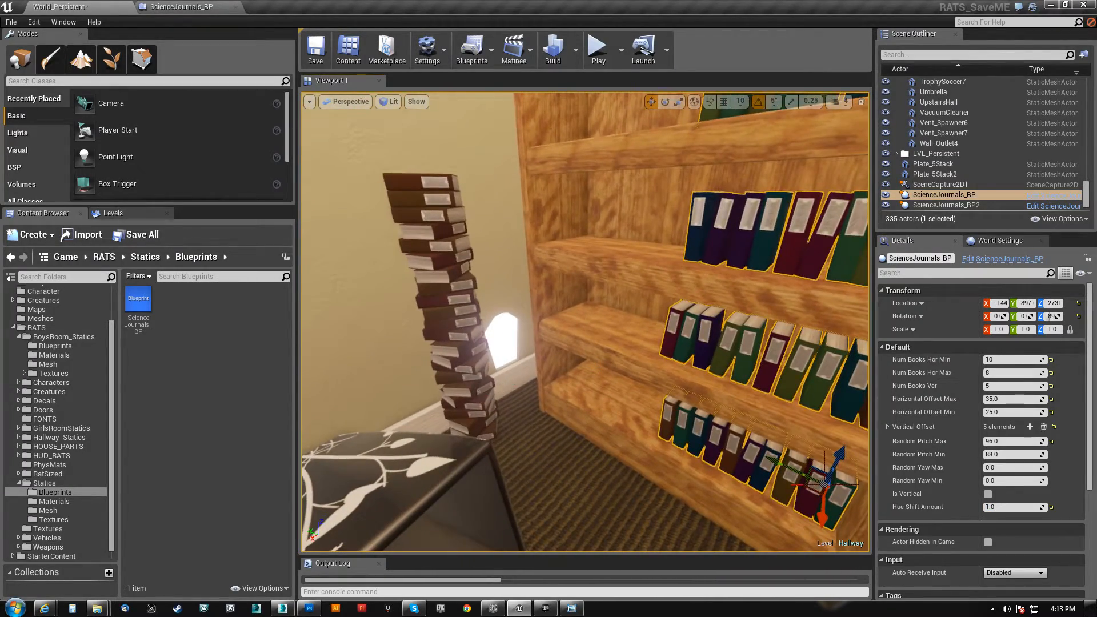
pyautogui.click(447, 394)
pyautogui.moveTo(447, 395); pyautogui.dragTo(457, 434, button='right')
pyautogui.keyDown('alt'); pyautogui.moveTo(453, 394); pyautogui.dragTo(656, 443); pyautogui.keyUp('alt')
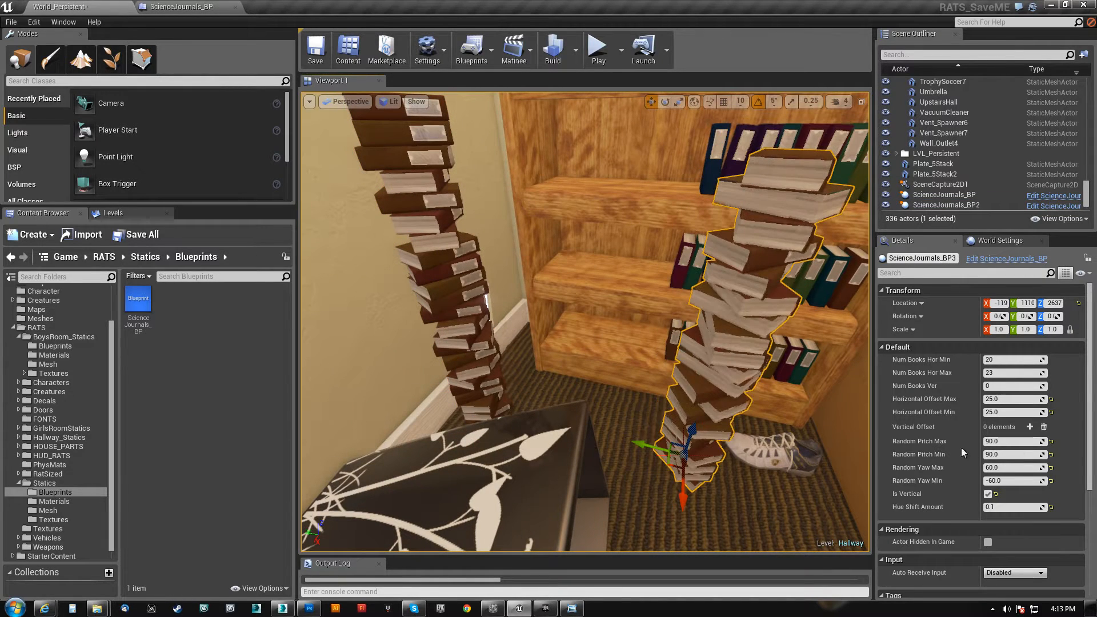
# Turn off Is Vertical on the duplicated journal stack, view the resulting row, and turn the option back on
pyautogui.click(987, 495)
pyautogui.moveTo(686, 343); pyautogui.dragTo(657, 348, button='right')
pyautogui.moveTo(816, 431)
pyautogui.mouseDown(button='right')
pyautogui.moveTo(788, 382)
pyautogui.moveTo(815, 430)
pyautogui.mouseUp(button='right')
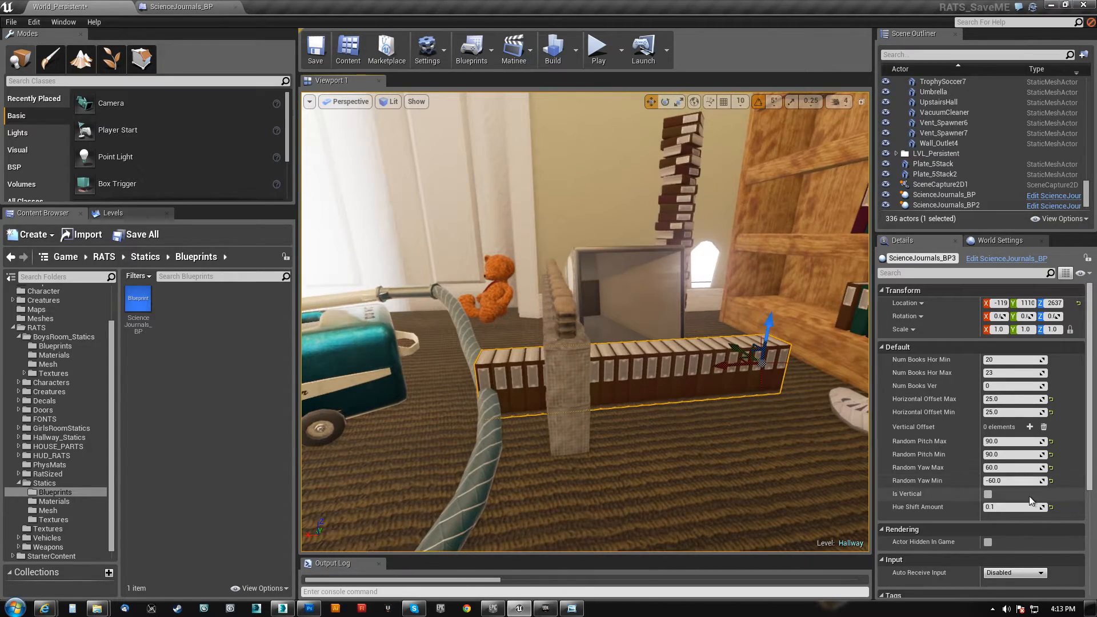
pyautogui.click(989, 496)
# Set the duplicated stack's Random Yaw Max and Random Yaw Min to 0
pyautogui.moveTo(743, 354); pyautogui.dragTo(823, 338, button='right')
pyautogui.click(994, 468)
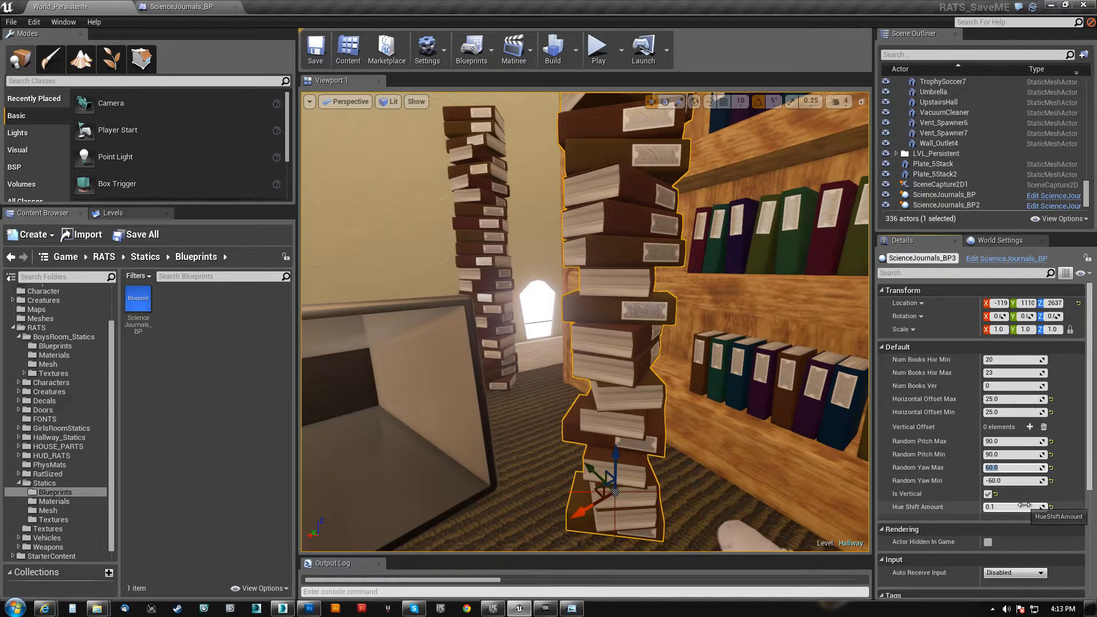
pyautogui.moveTo(788, 361); pyautogui.dragTo(790, 335, button='right')
# Set the duplicated stack's Random Yaw Max to 5 and Random Yaw Min to -10
pyautogui.click(988, 466)
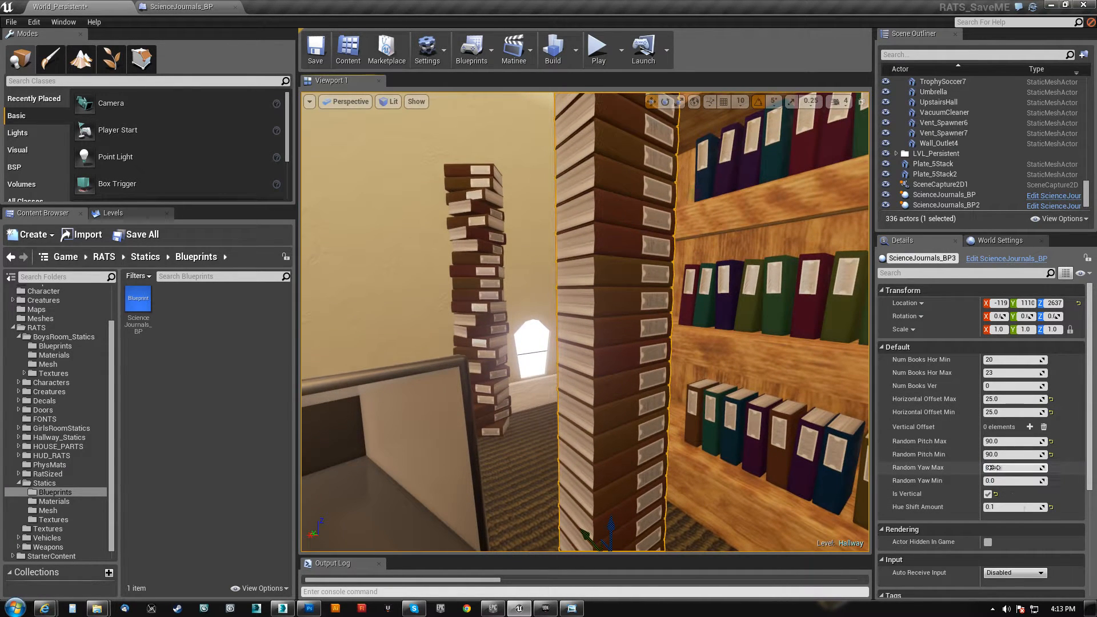
pyautogui.write('5')
pyautogui.press('Return')
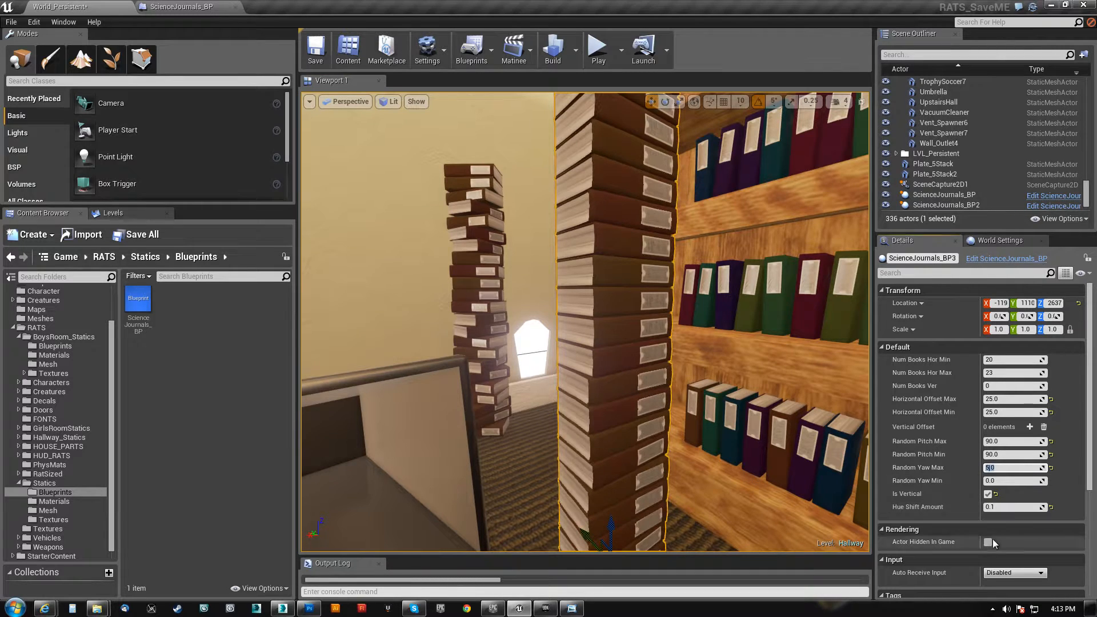
pyautogui.click(1001, 479)
pyautogui.write('-10')
pyautogui.press('Return')
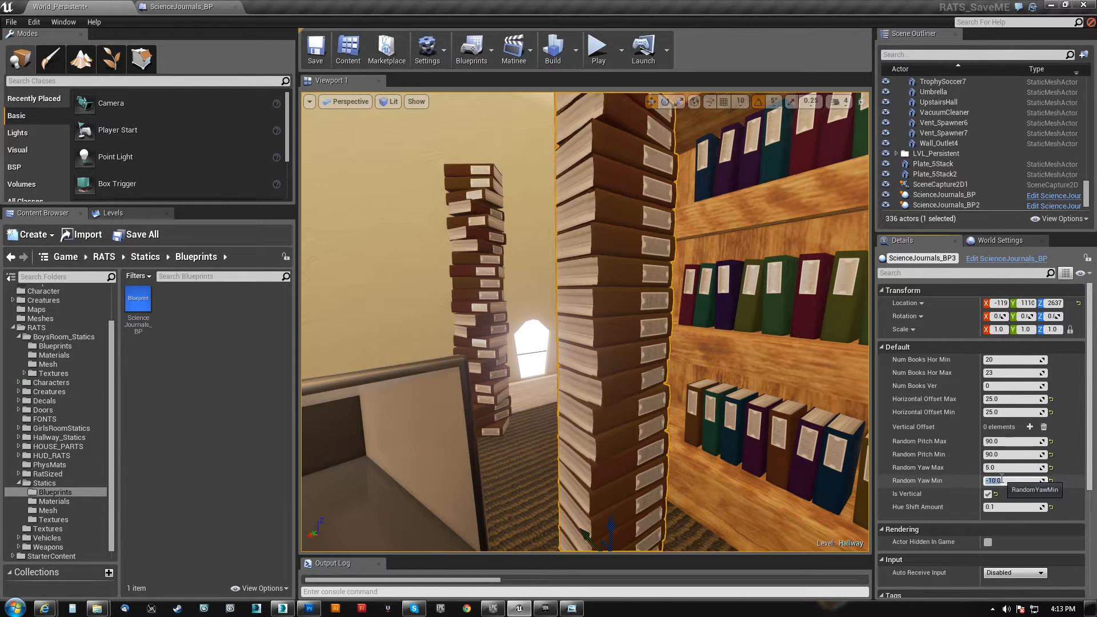
# Select the shelf journals on the bookcase and set Num Books Ver to 6
pyautogui.moveTo(624, 408); pyautogui.dragTo(586, 362, button='right')
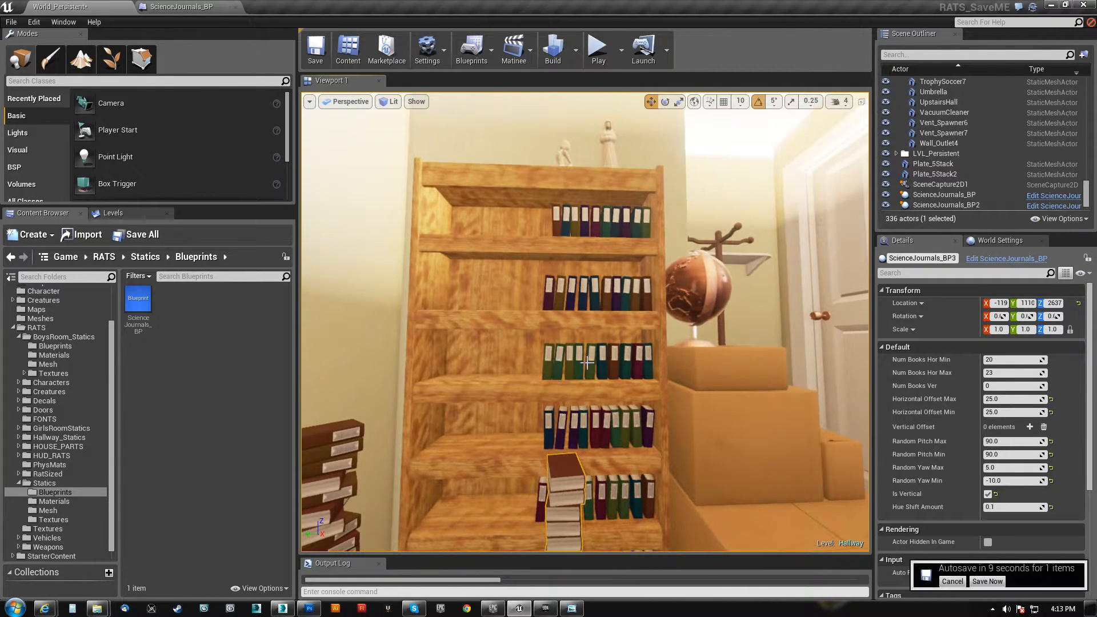
pyautogui.click(594, 220)
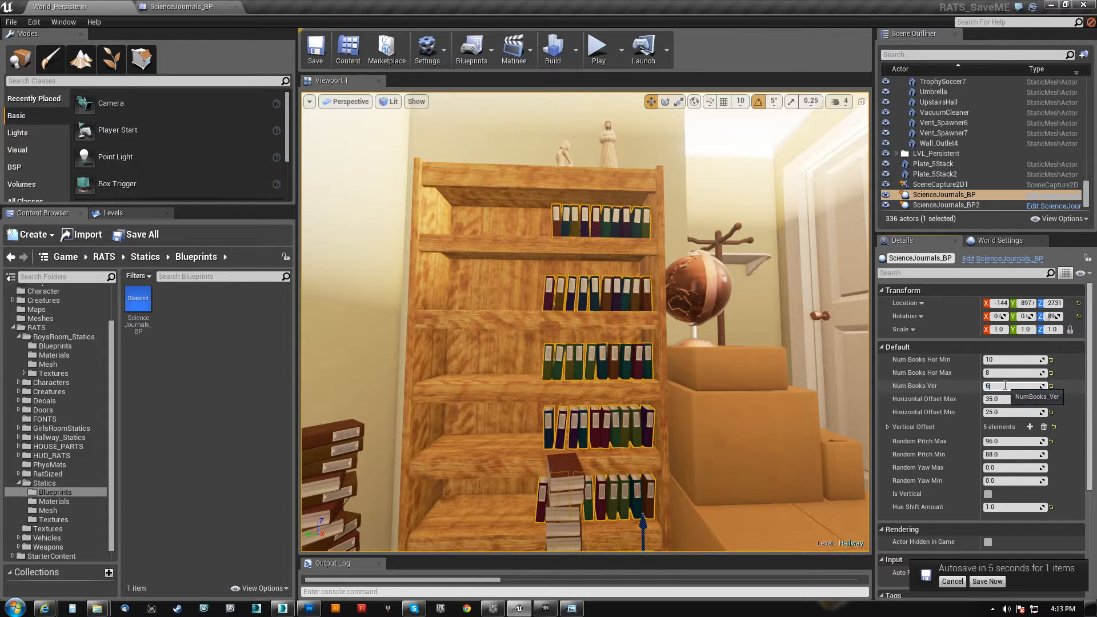
pyautogui.press('Return')
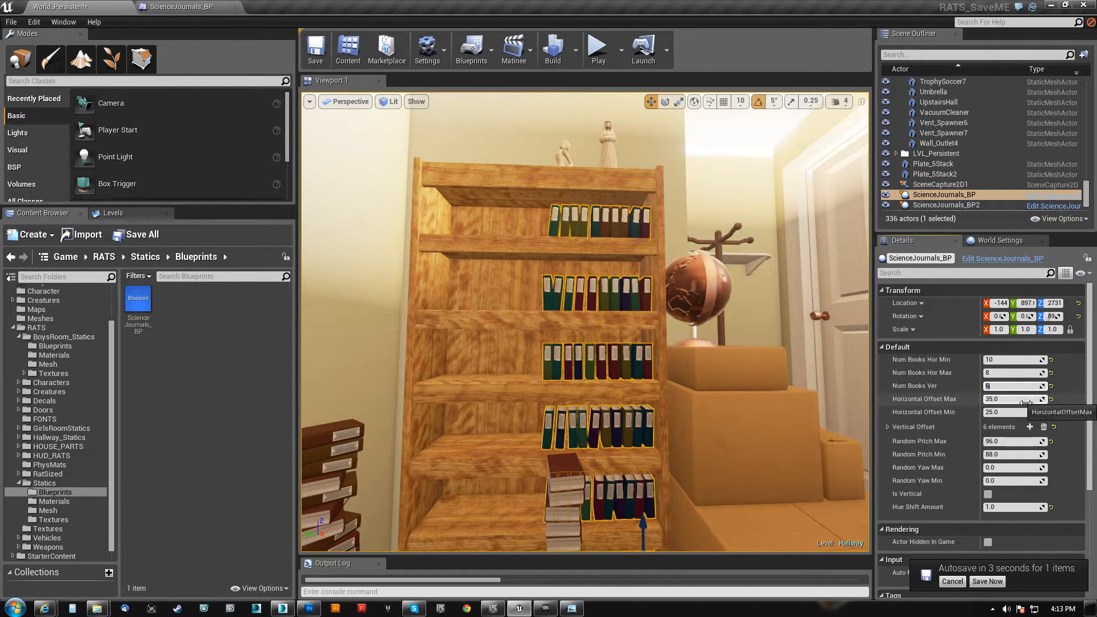
# Expand the Vertical Offset array and set element 5 to 1080 to place books on top of the bookcase
pyautogui.click(887, 427)
pyautogui.scroll(-2, 976, 454)
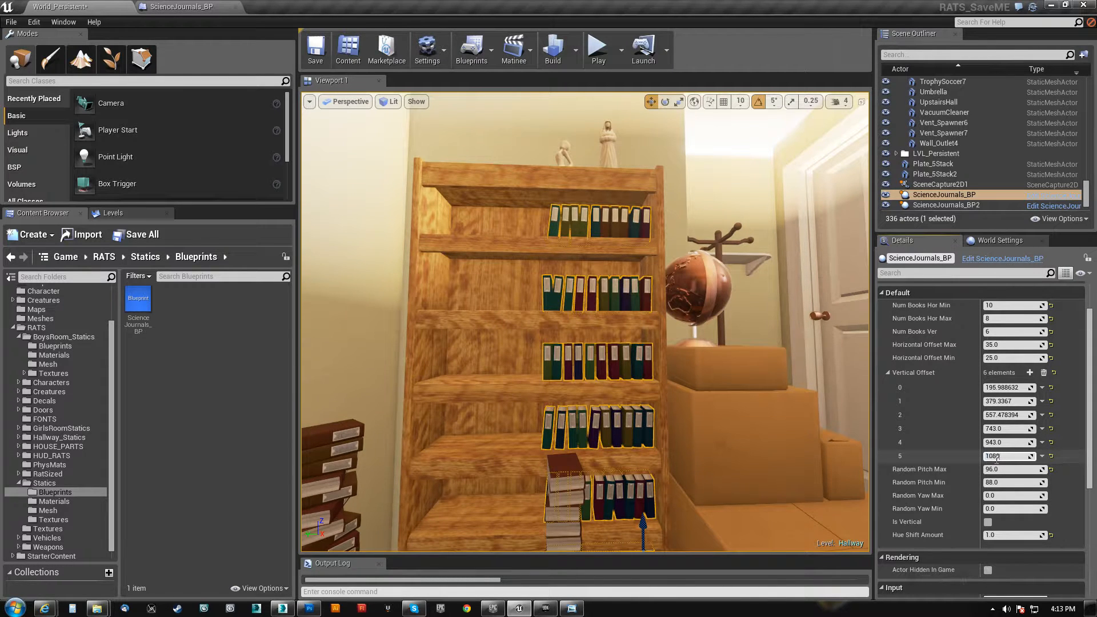
pyautogui.press('Return')
pyautogui.press('w')
pyautogui.moveTo(743, 343); pyautogui.dragTo(717, 318, button='right')
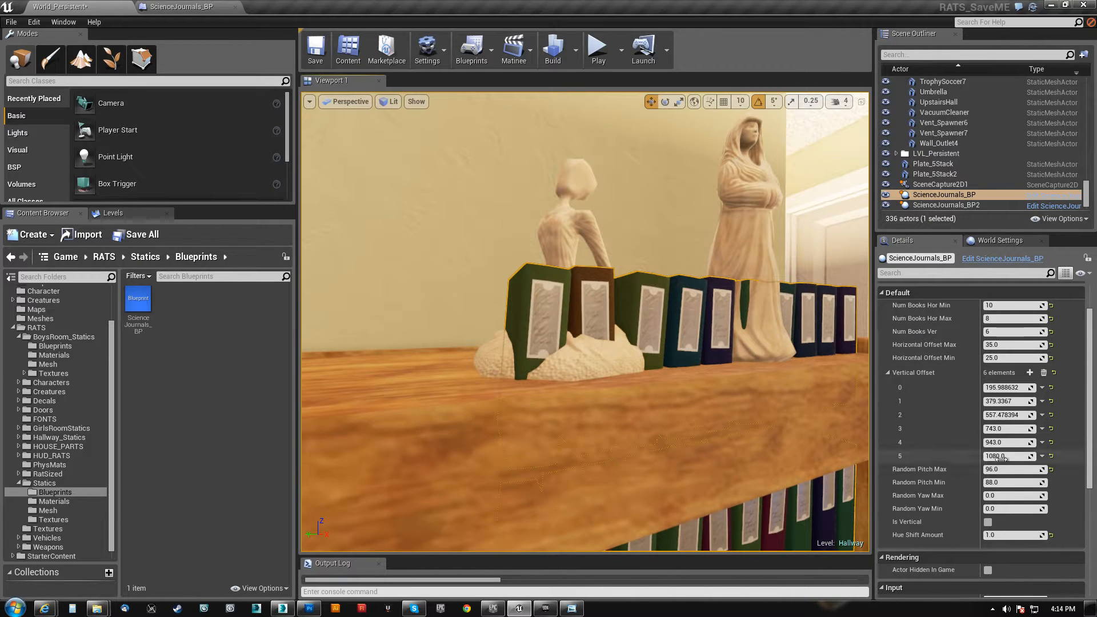
# Raise the top row of journals by adjusting Vertical Offset element 5 to 1120
pyautogui.moveTo(1004, 456)
pyautogui.mouseDown()
pyautogui.moveTo(1029, 455)
pyautogui.moveTo(1010, 455)
pyautogui.mouseUp()
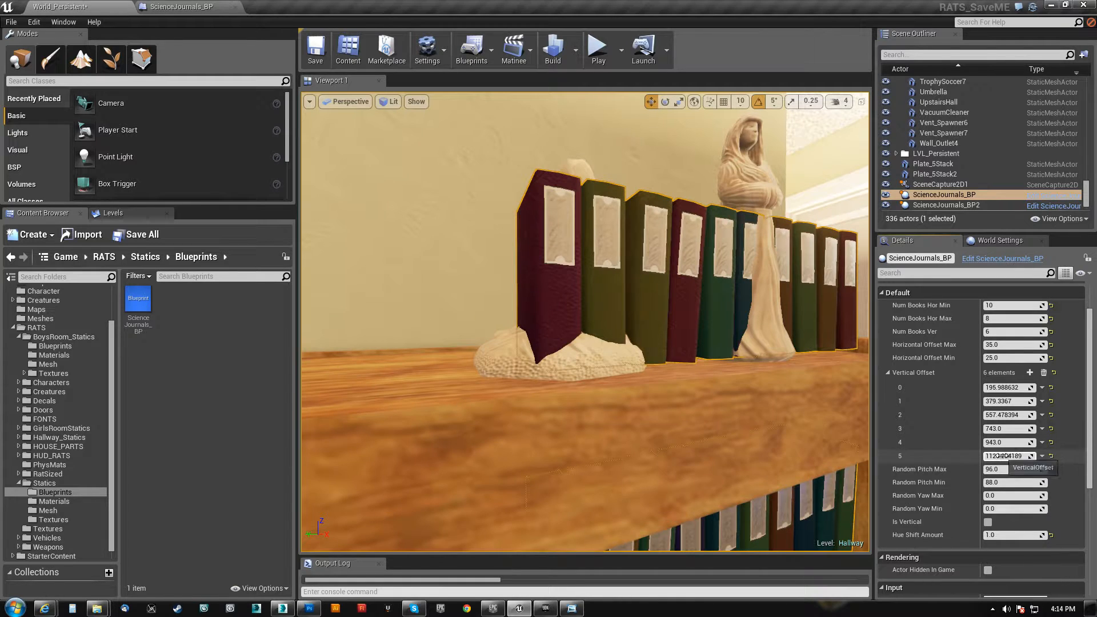
pyautogui.write('11')
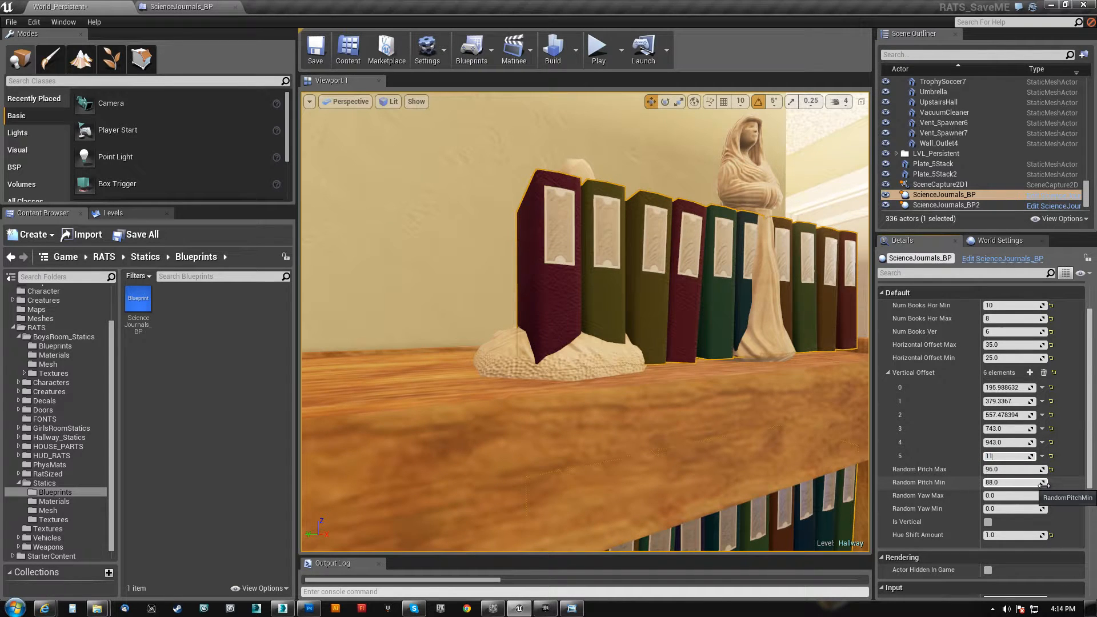
pyautogui.write('20')
pyautogui.press('Return')
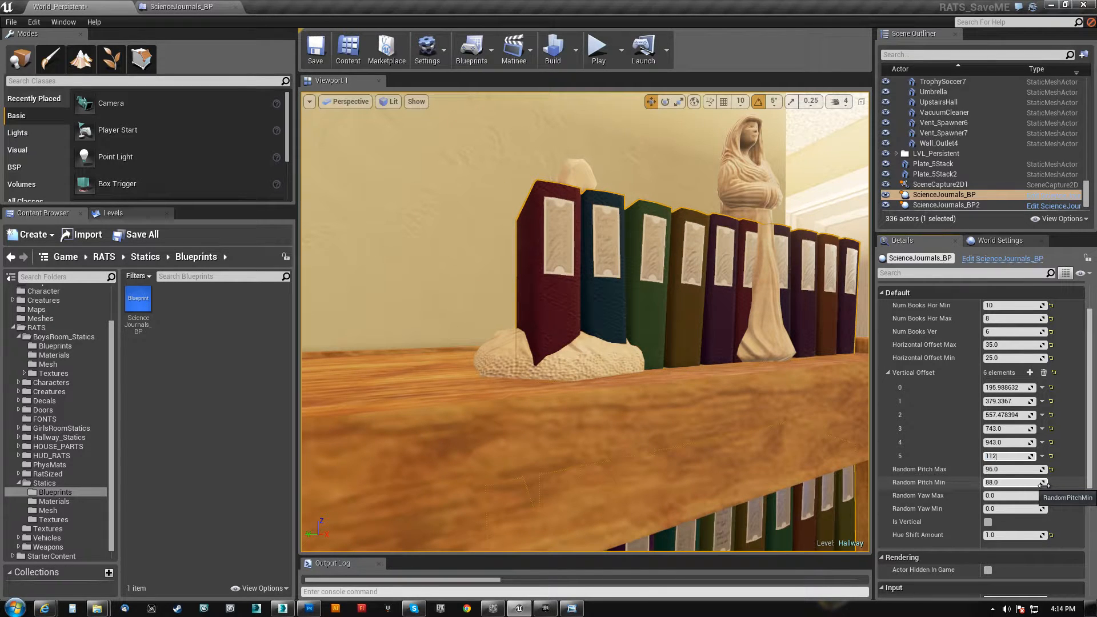
# Inspect the row of journals on top of the bookcase and set Num Books Ver back to 5
pyautogui.press('s')
pyautogui.moveTo(732, 394); pyautogui.dragTo(600, 497, button='right')
pyautogui.press('q')
pyautogui.press('w')
pyautogui.press('w')
pyautogui.press('e')
pyautogui.press('s')
pyautogui.press('s')
pyautogui.press('w')
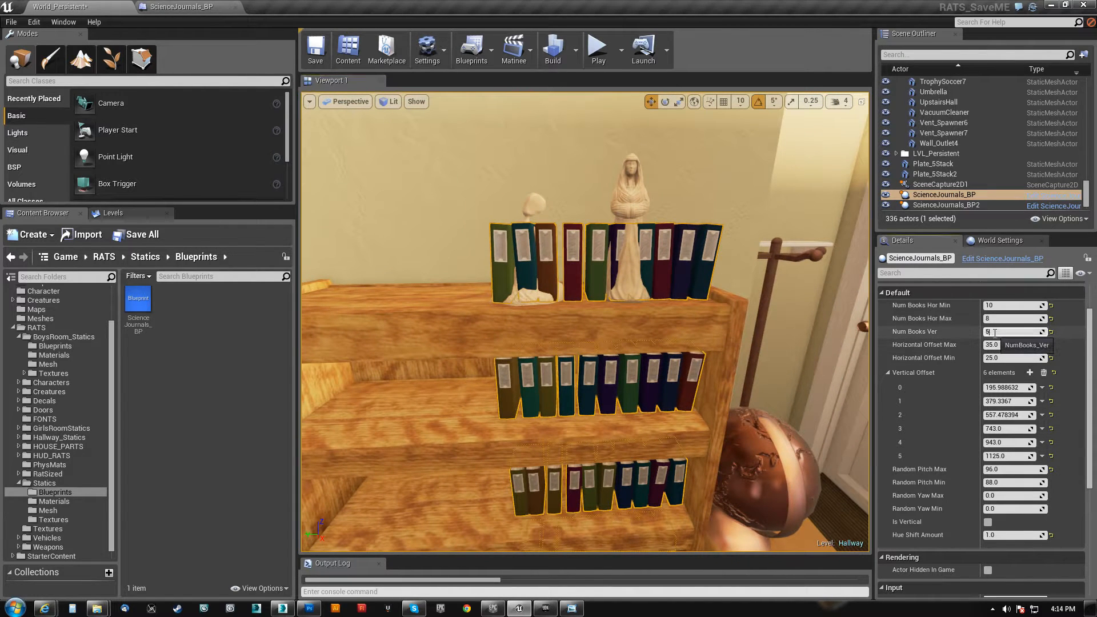
pyautogui.press('Return')
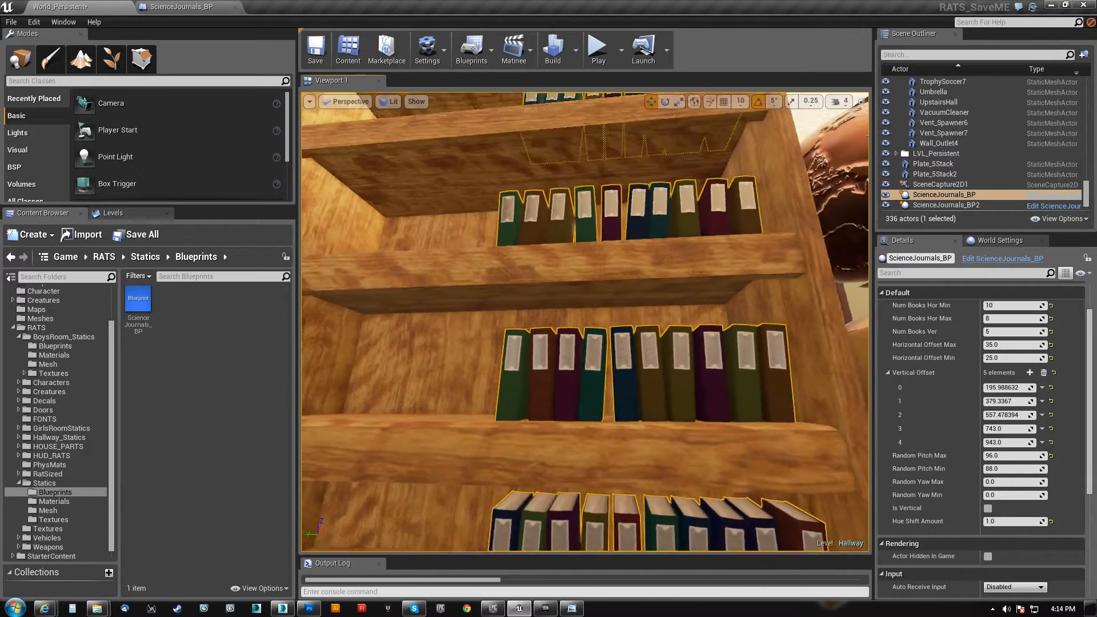
# Examine the spine labels and random tilt of the shelf journals up close
pyautogui.press('w')
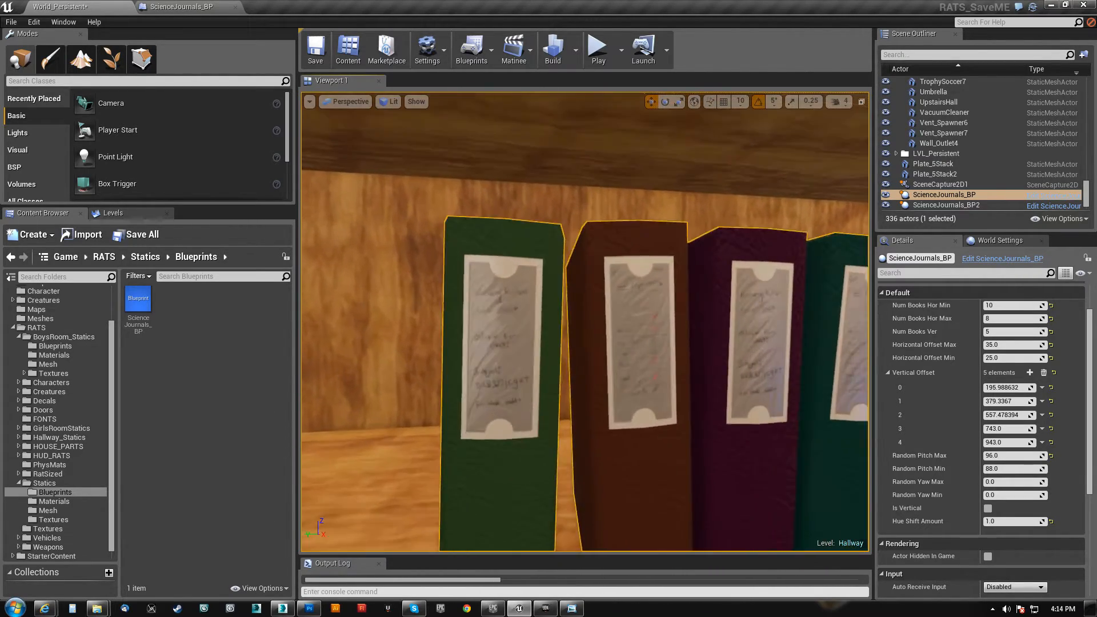
pyautogui.press('s')
pyautogui.moveTo(585, 322); pyautogui.dragTo(598, 399, button='right')
pyautogui.press('s')
pyautogui.press('s')
pyautogui.press('w')
pyautogui.press('s')
pyautogui.press('w')
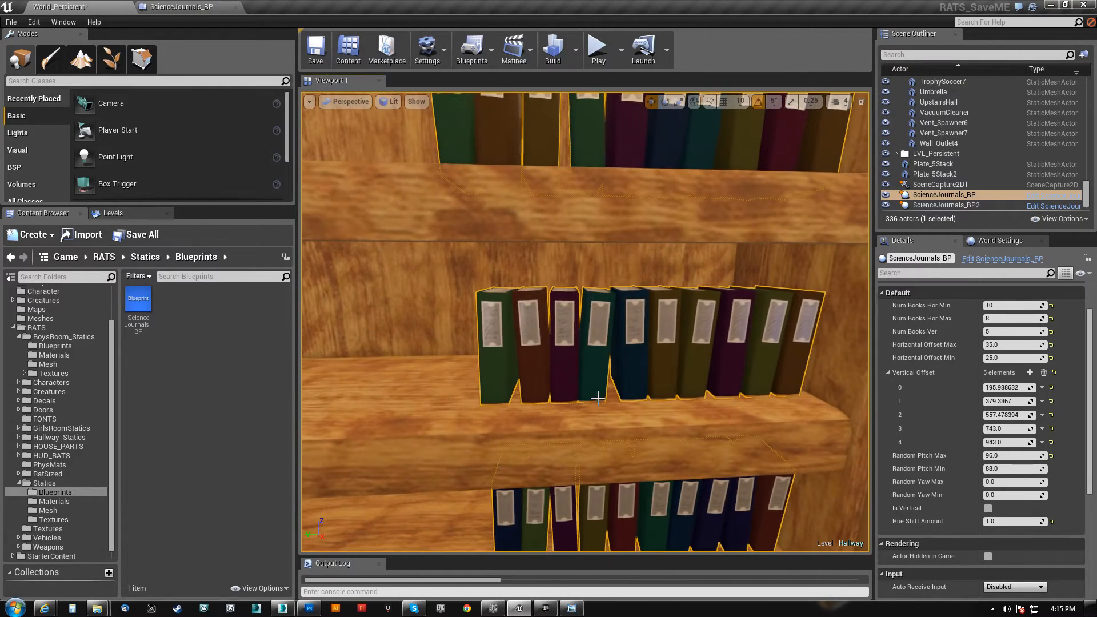
# Open the ScienceJournals_BP construction script and make the BookMesh variable editable
pyautogui.click(229, 8)
pyautogui.click(202, 260)
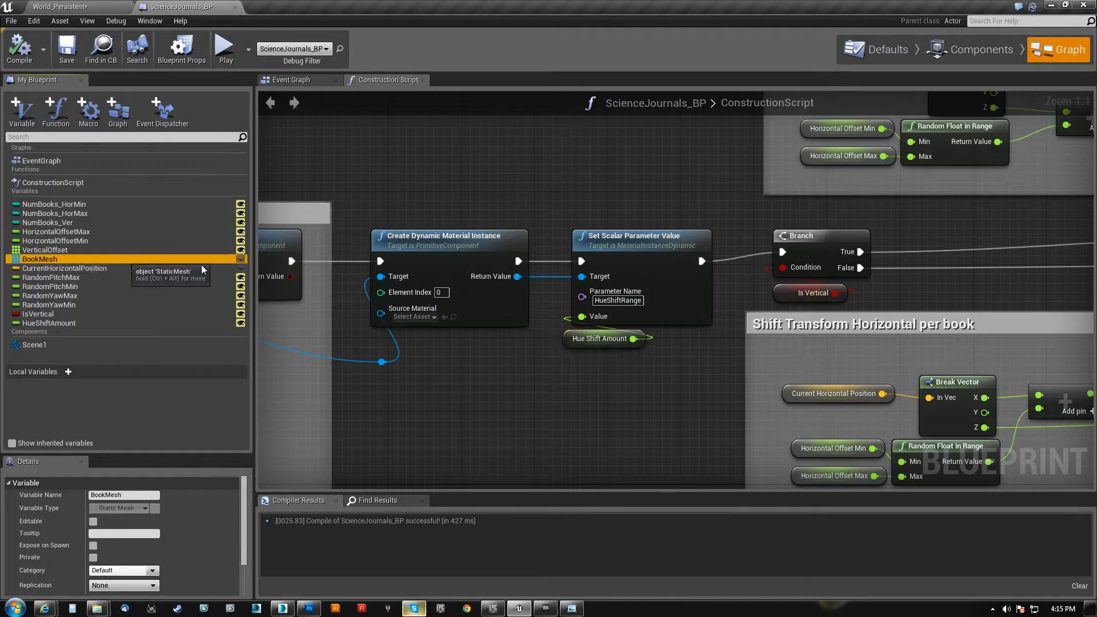
pyautogui.click(241, 260)
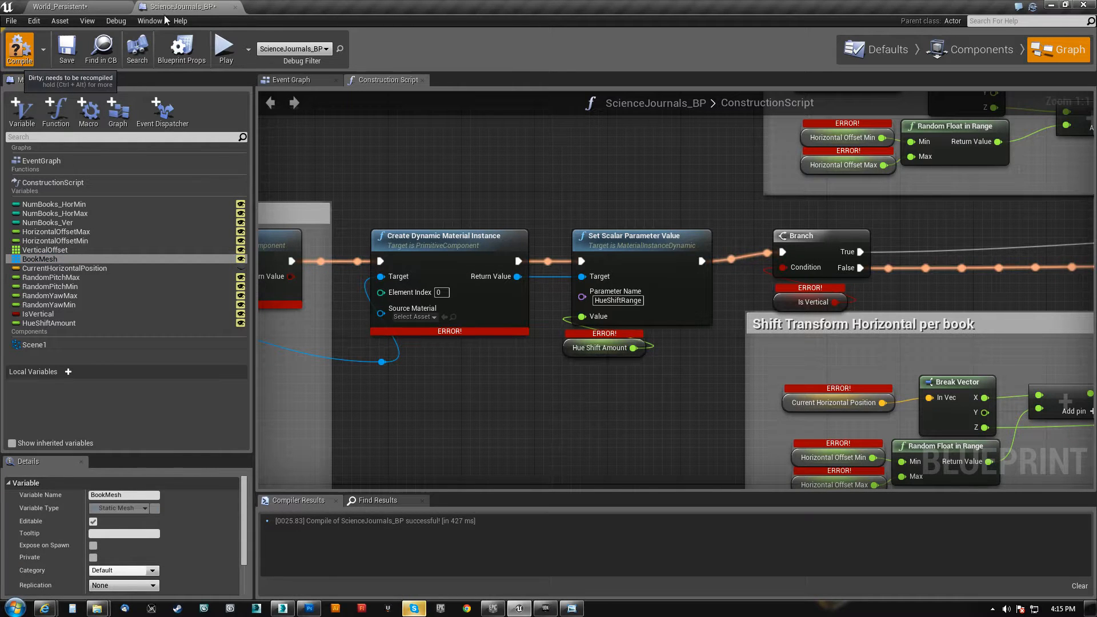
# Return to the level and expand the Book Mesh array of the selected shelf journals
pyautogui.click(63, 6)
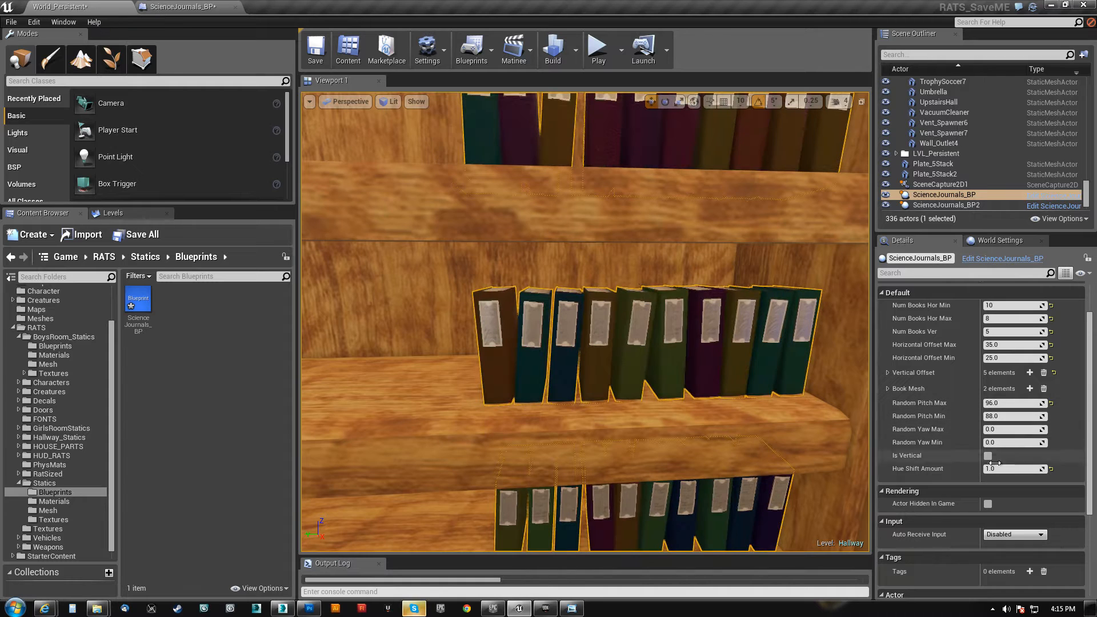
pyautogui.click(888, 388)
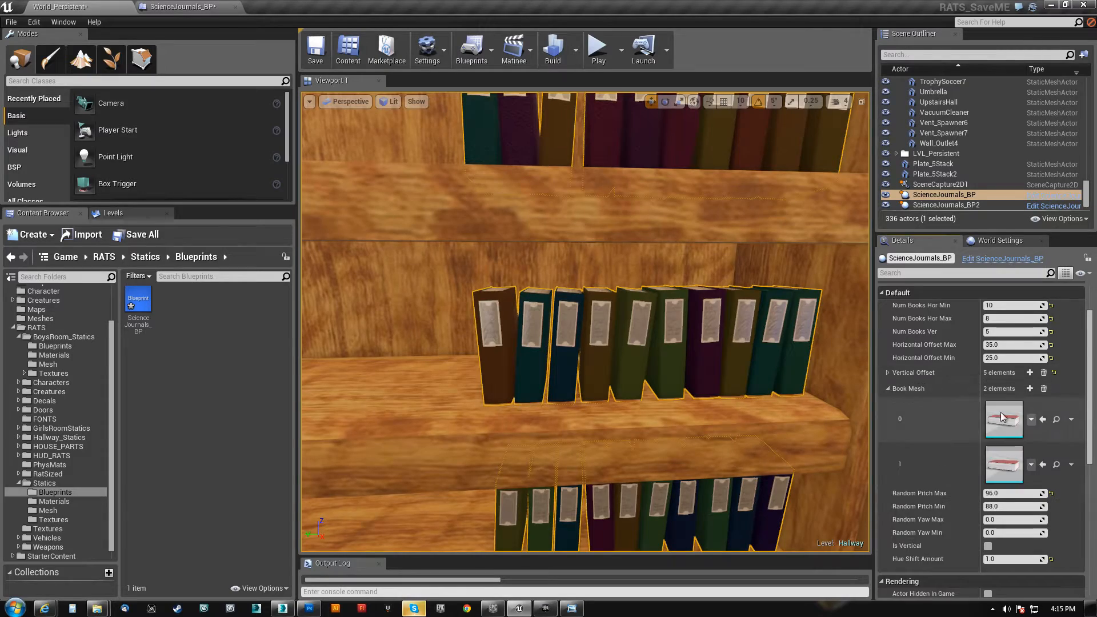
pyautogui.press('s')
pyautogui.moveTo(650, 386); pyautogui.dragTo(620, 415, button='right')
pyautogui.press('w')
pyautogui.press('s')
pyautogui.press('w')
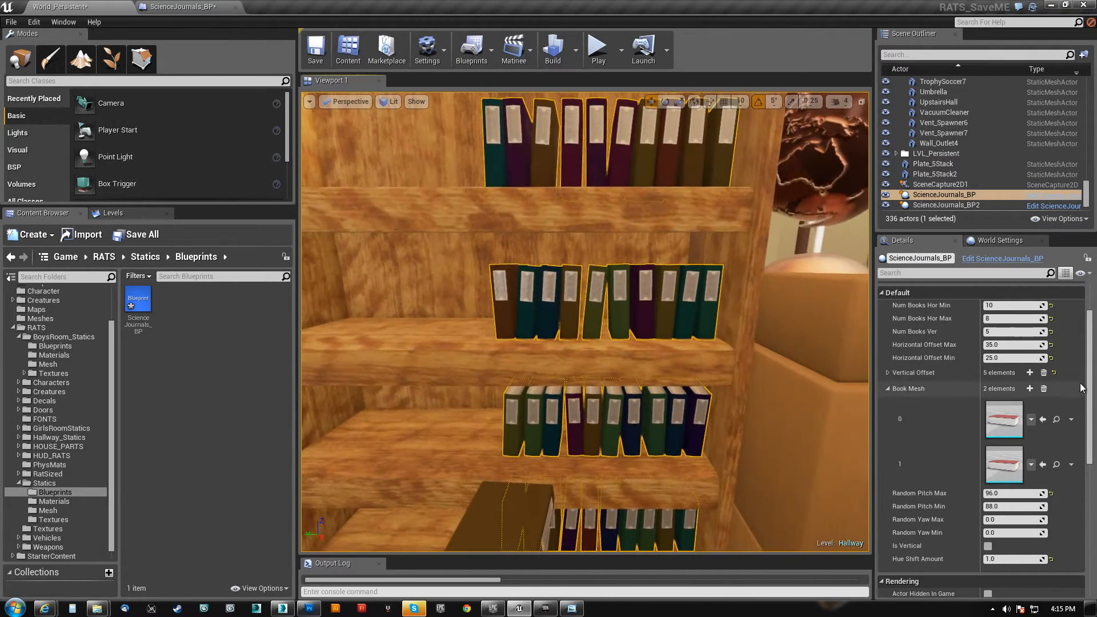
# Add a third element to the Book Mesh array and assign the Book_Math mesh from BoysRoom_Statics to it
pyautogui.click(1030, 388)
pyautogui.scroll(-1, 1009, 482)
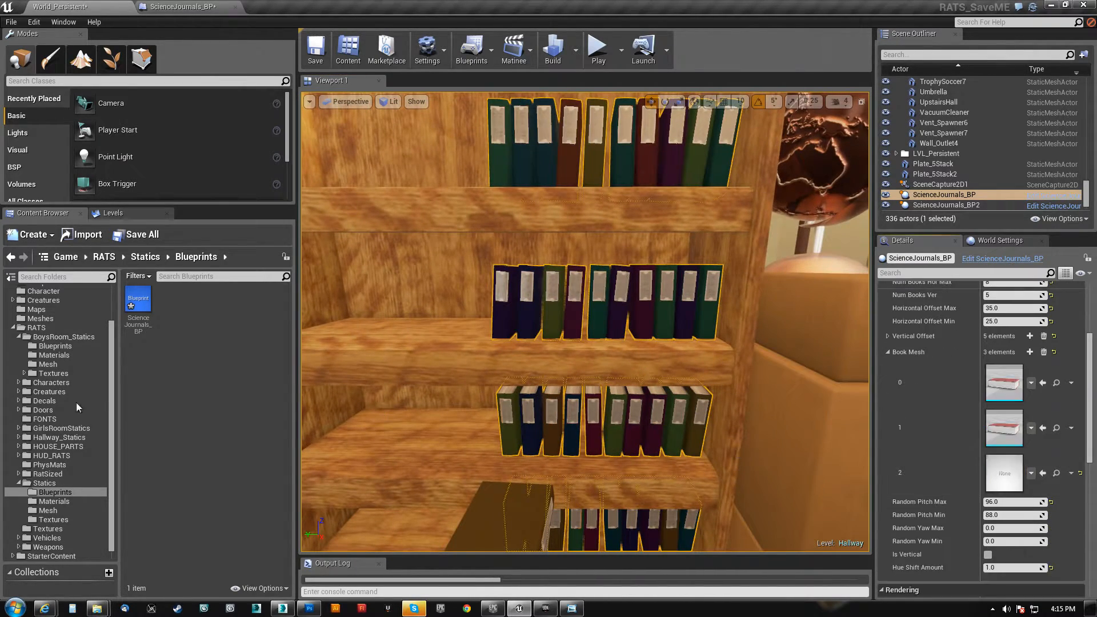
pyautogui.click(55, 366)
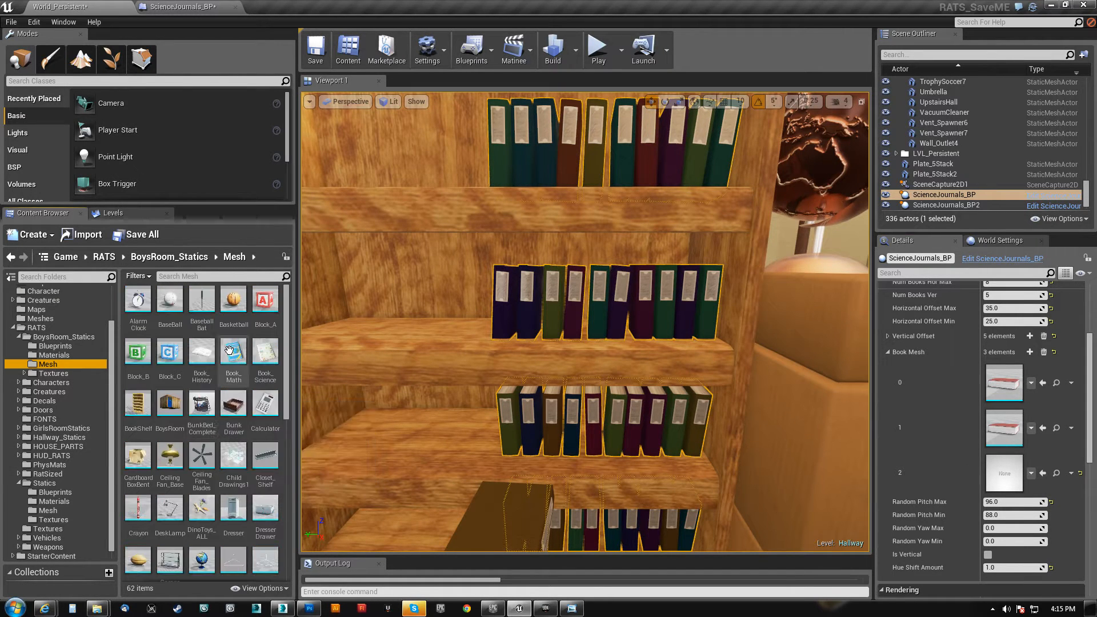
pyautogui.click(233, 354)
pyautogui.click(1043, 473)
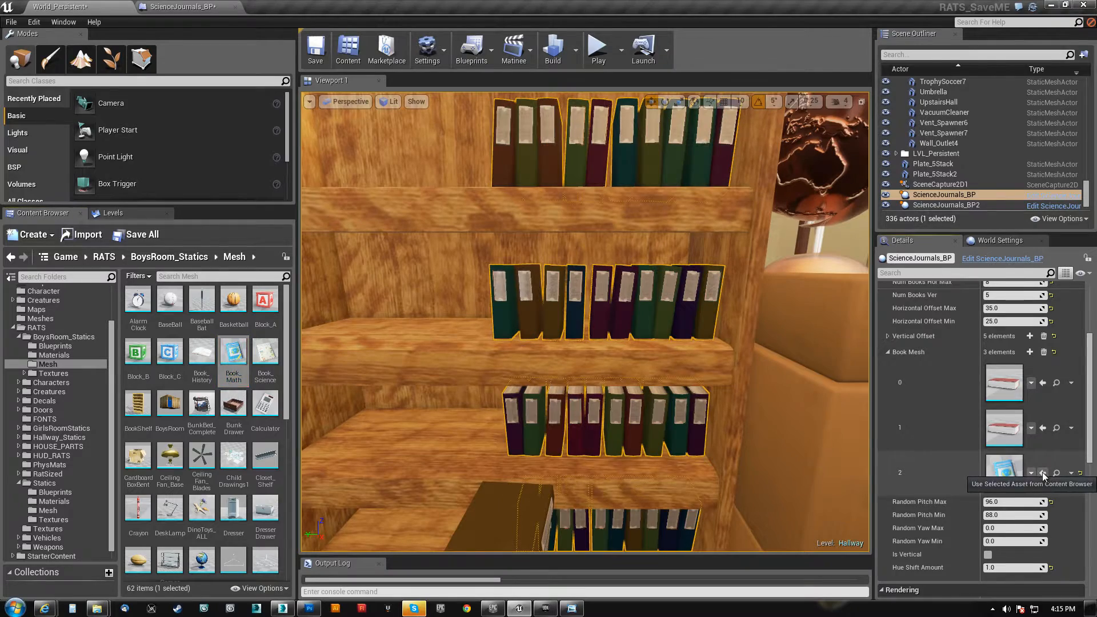
pyautogui.press('s')
pyautogui.moveTo(623, 423); pyautogui.dragTo(583, 492, button='right')
# In the ScienceJournals_BP construction script, add a Length node fed by the Book Mesh array in the Add Instance section
pyautogui.click(183, 6)
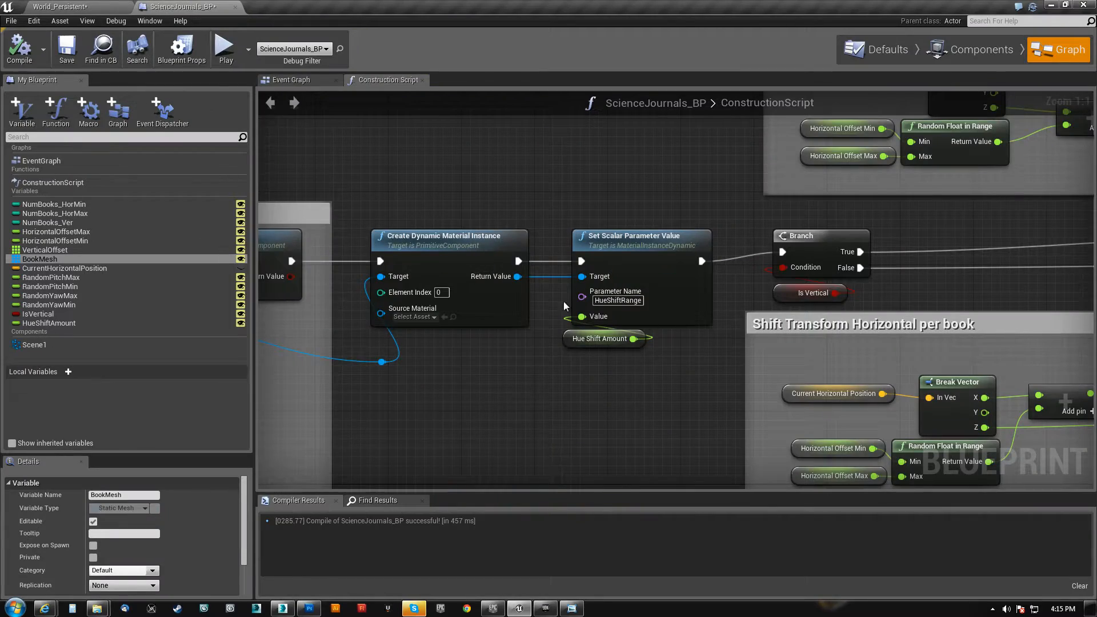
pyautogui.moveTo(660, 397); pyautogui.dragTo(529, 374, button='right')
pyautogui.scroll(-10, 512, 355)
pyautogui.scroll(3, 514, 360)
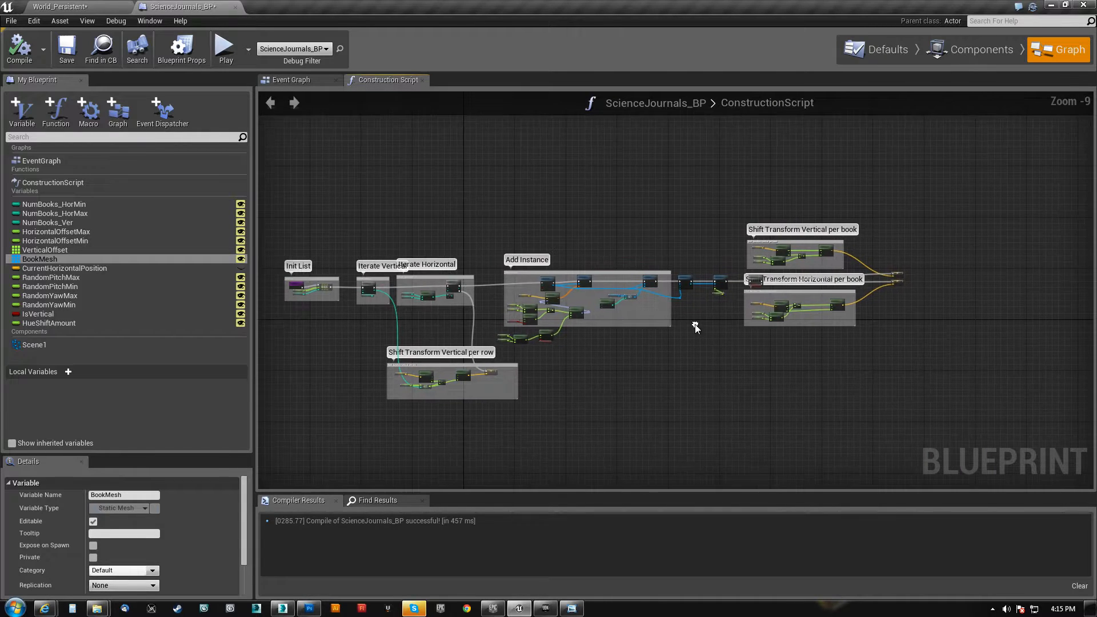
pyautogui.scroll(7, 588, 370)
pyautogui.moveTo(595, 355); pyautogui.dragTo(582, 322, button='right')
pyautogui.click(563, 325)
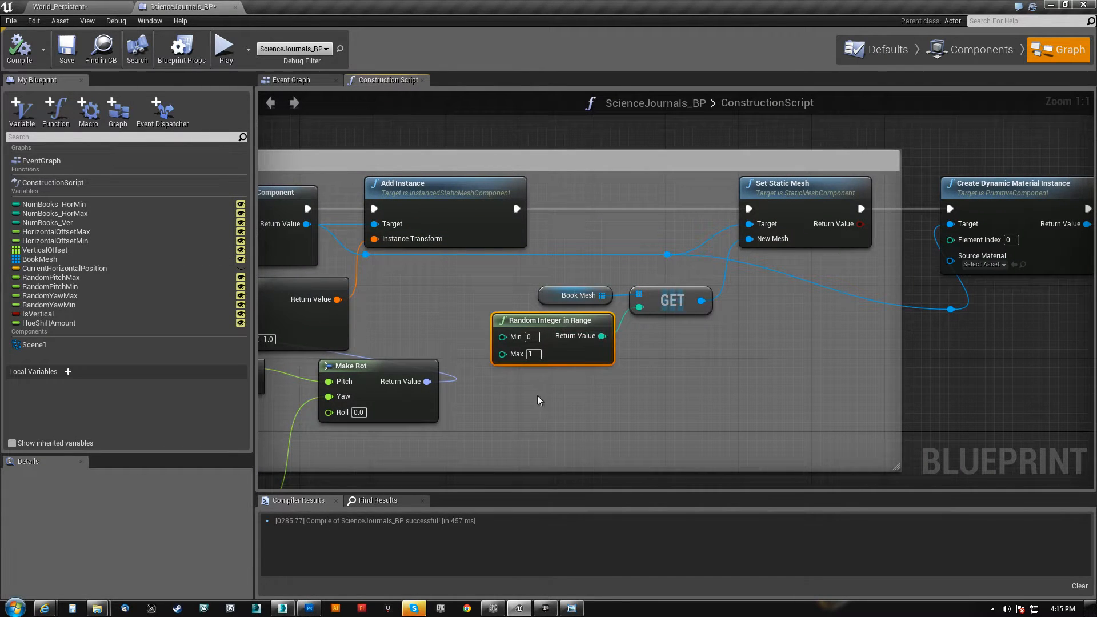
pyautogui.moveTo(537, 396); pyautogui.dragTo(592, 392, button='right')
pyautogui.click(606, 292)
pyautogui.moveTo(605, 292); pyautogui.dragTo(579, 276)
pyautogui.write('length')
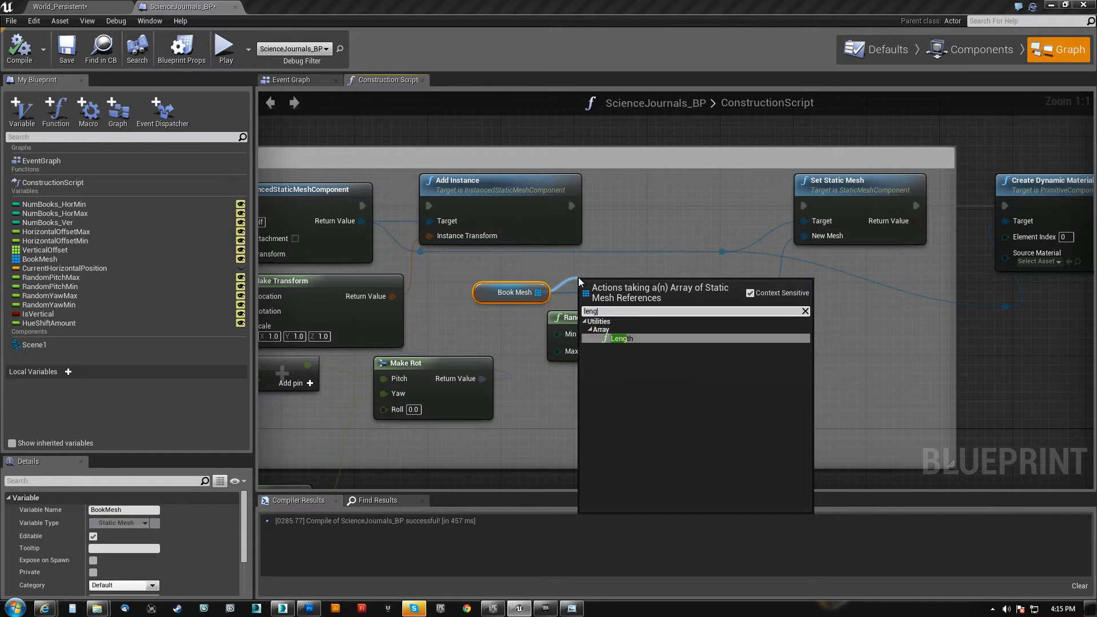
pyautogui.click(621, 338)
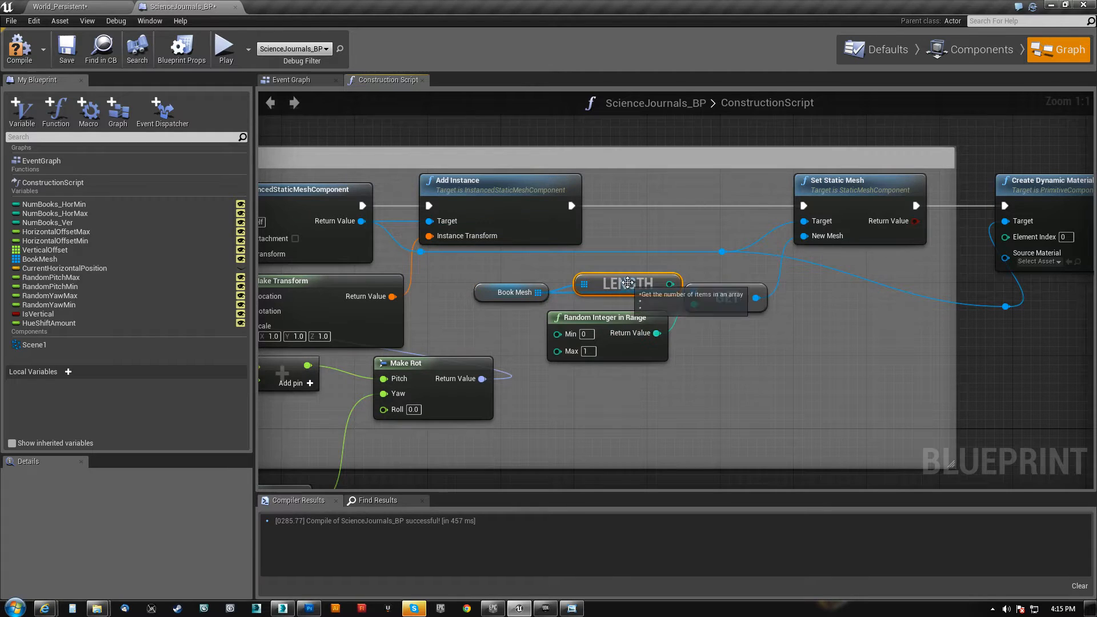
# Place the Length node below Random Integer in Range and subtract 1 from its output with an Integer - Integer node
pyautogui.moveTo(600, 284); pyautogui.dragTo(574, 377)
pyautogui.moveTo(636, 381); pyautogui.dragTo(736, 374)
pyautogui.write('-')
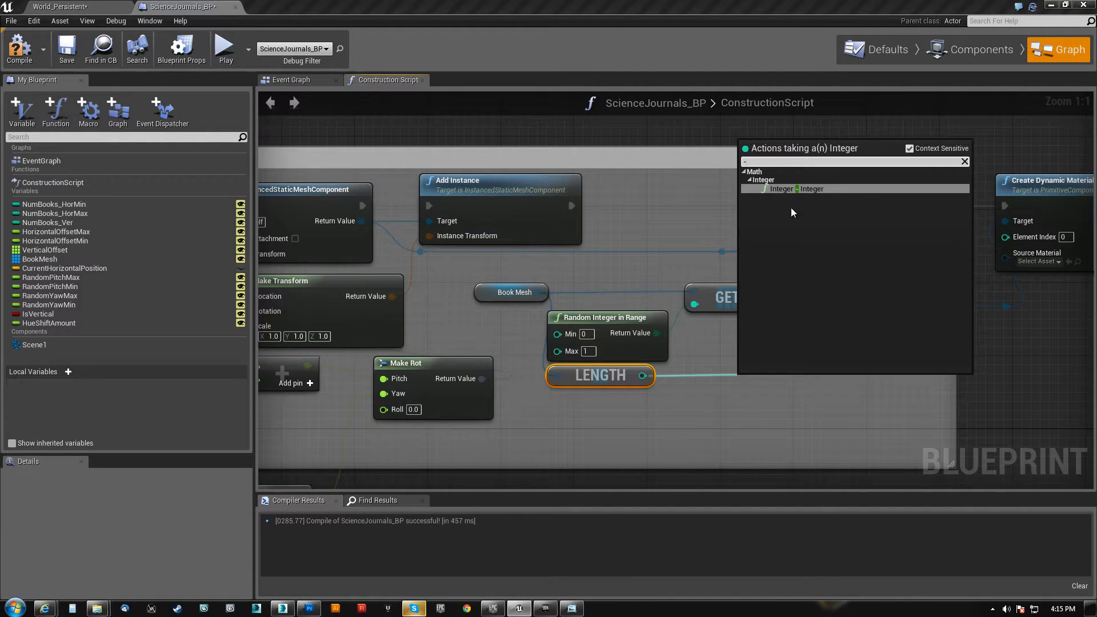
pyautogui.click(803, 189)
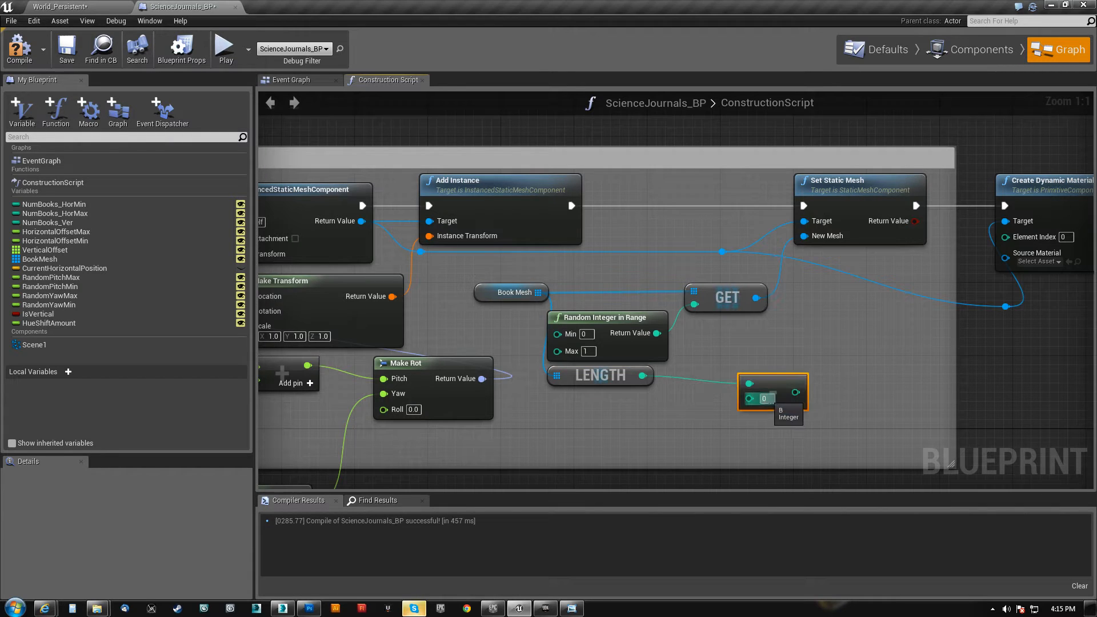
pyautogui.moveTo(795, 391); pyautogui.dragTo(694, 305)
pyautogui.moveTo(714, 372); pyautogui.dragTo(697, 381)
# Connect the subtraction result to the Max input of Random Integer in Range and tidy the nodes beneath Get
pyautogui.click(615, 316)
pyautogui.moveTo(615, 315); pyautogui.dragTo(816, 372)
pyautogui.moveTo(723, 383); pyautogui.dragTo(757, 407)
pyautogui.moveTo(609, 414); pyautogui.dragTo(684, 384)
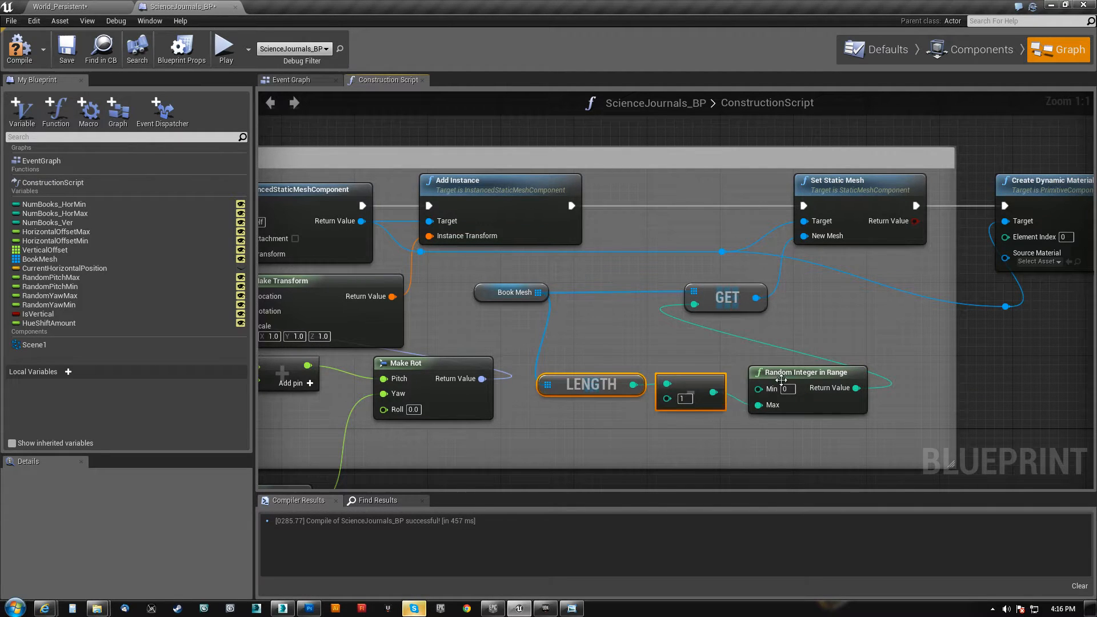
pyautogui.moveTo(798, 372); pyautogui.dragTo(725, 324)
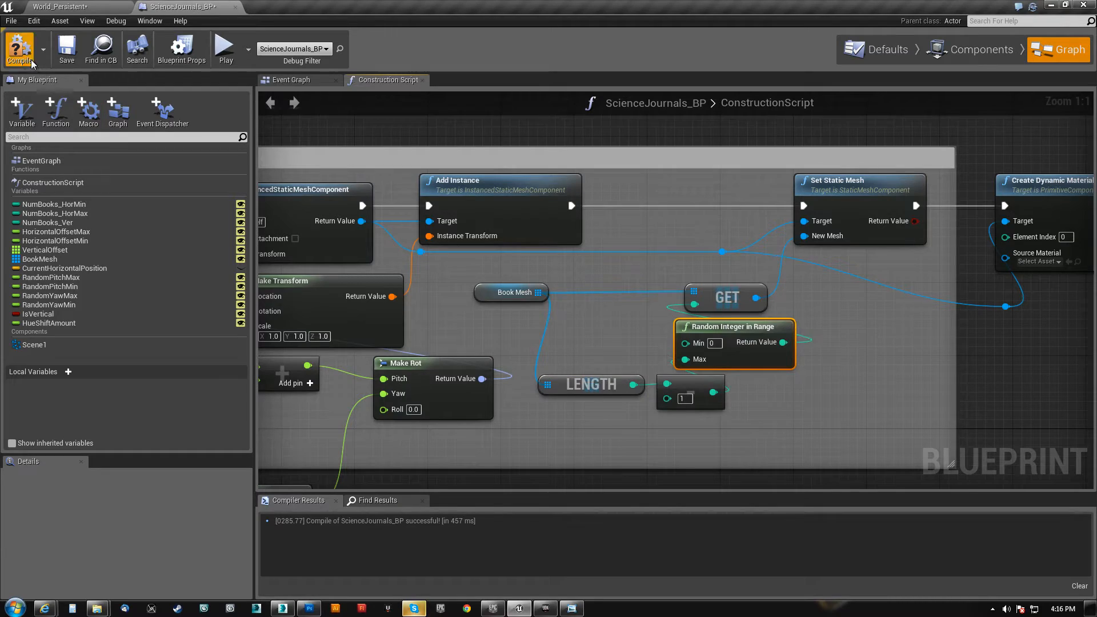
# Return to the level, view the mixed books on the shelves and delete the Book_Math element from the Book Mesh array
pyautogui.click(87, 6)
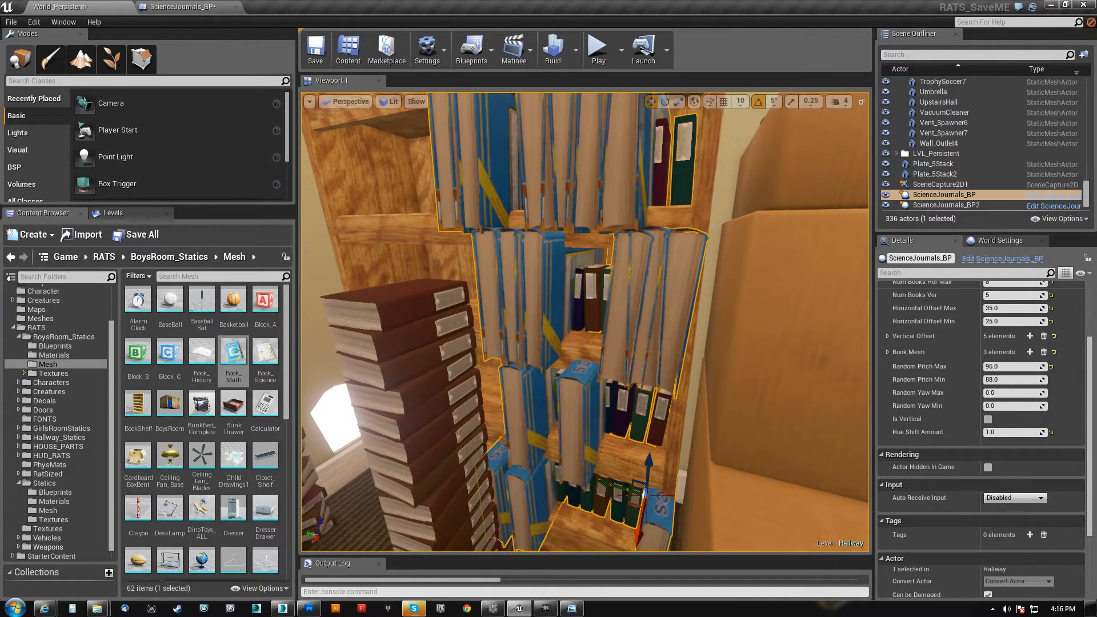
pyautogui.moveTo(585, 321); pyautogui.dragTo(671, 365, button='right')
pyautogui.click(887, 352)
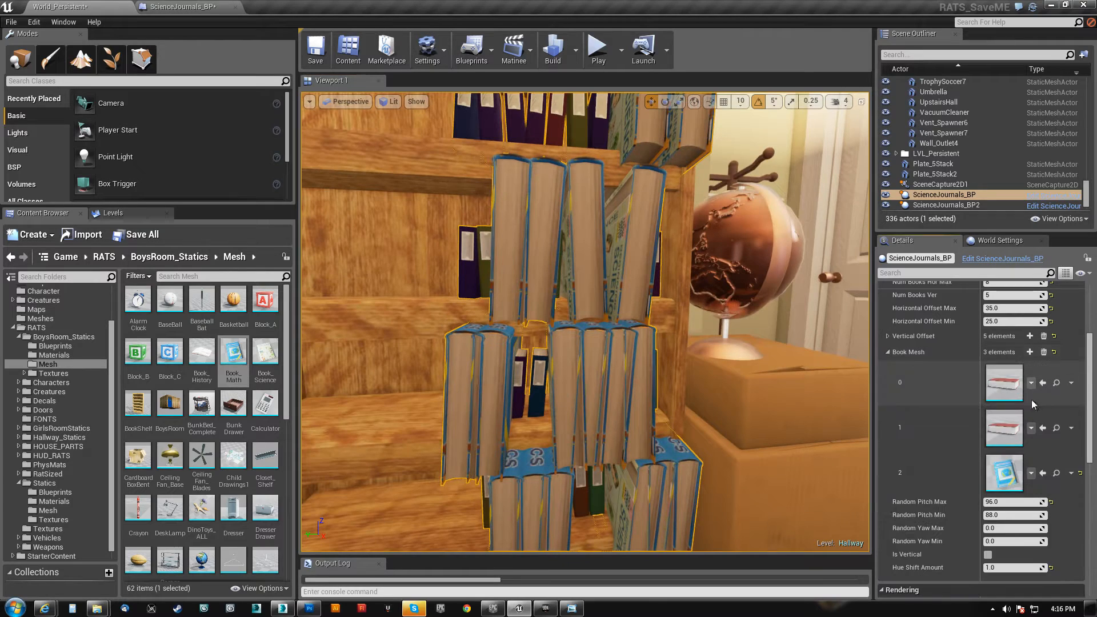
pyautogui.click(1071, 474)
pyautogui.click(1072, 493)
pyautogui.moveTo(686, 354); pyautogui.dragTo(605, 360, button='right')
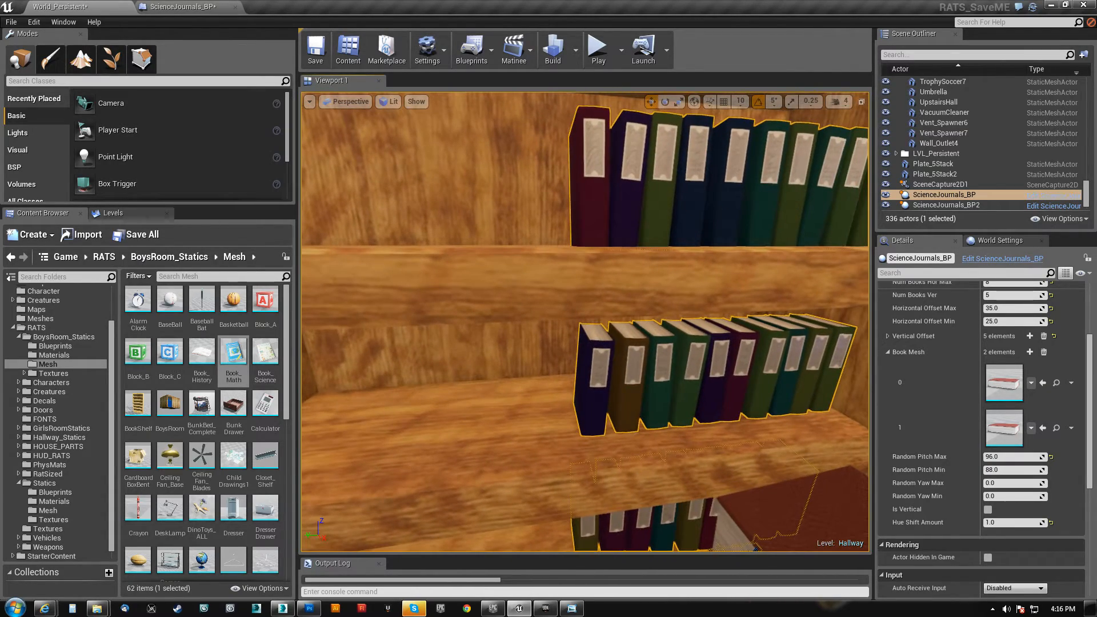
# Examine the colours, labels and tilt of the journals on one bookcase shelf up close
pyautogui.scroll(3, 943, 434)
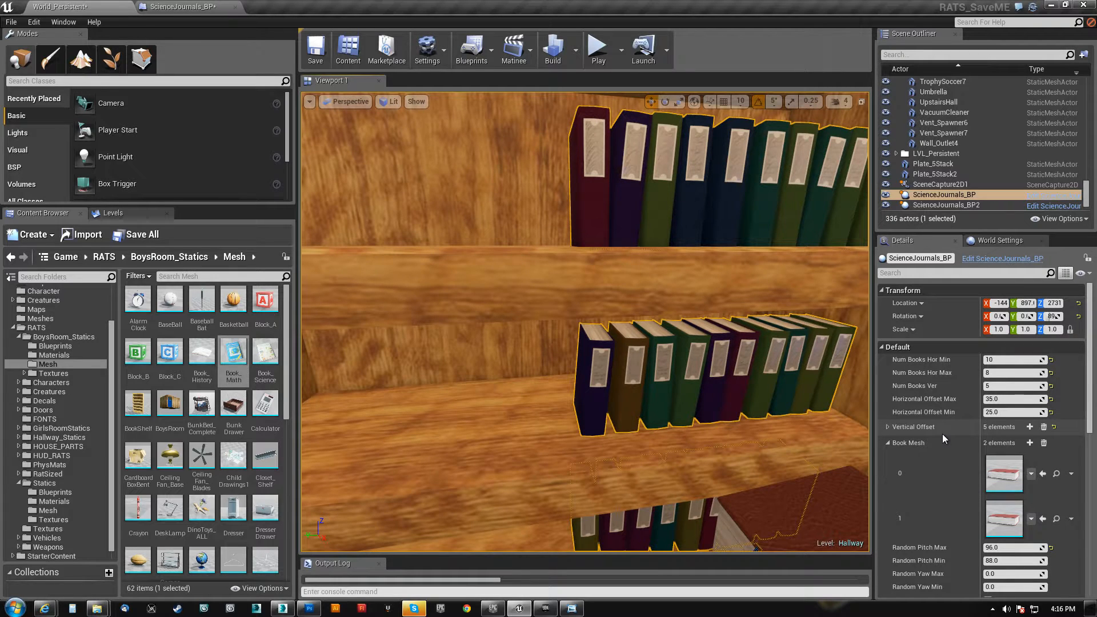
pyautogui.click(890, 444)
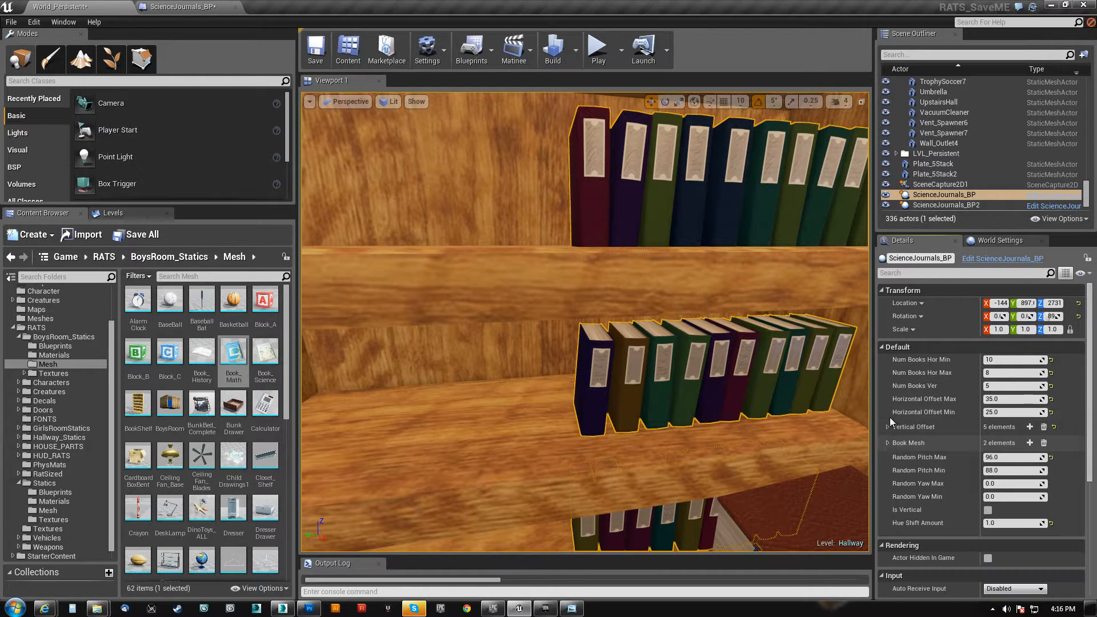
pyautogui.moveTo(647, 374); pyautogui.dragTo(582, 365, button='right')
pyautogui.press('w')
pyautogui.press('a')
pyautogui.press('s')
pyautogui.press('d')
pyautogui.click(887, 442)
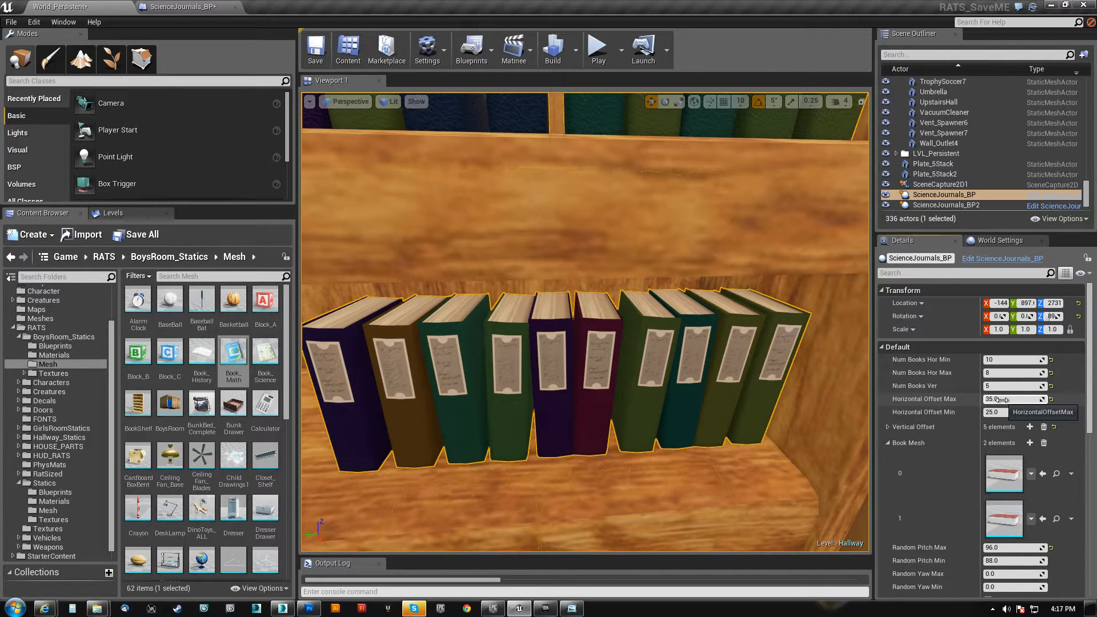
# Set Num Books Hor Max of the shelf journals to 30 and view the whole bookcase
pyautogui.press('s')
pyautogui.moveTo(551, 276); pyautogui.dragTo(791, 305, button='right')
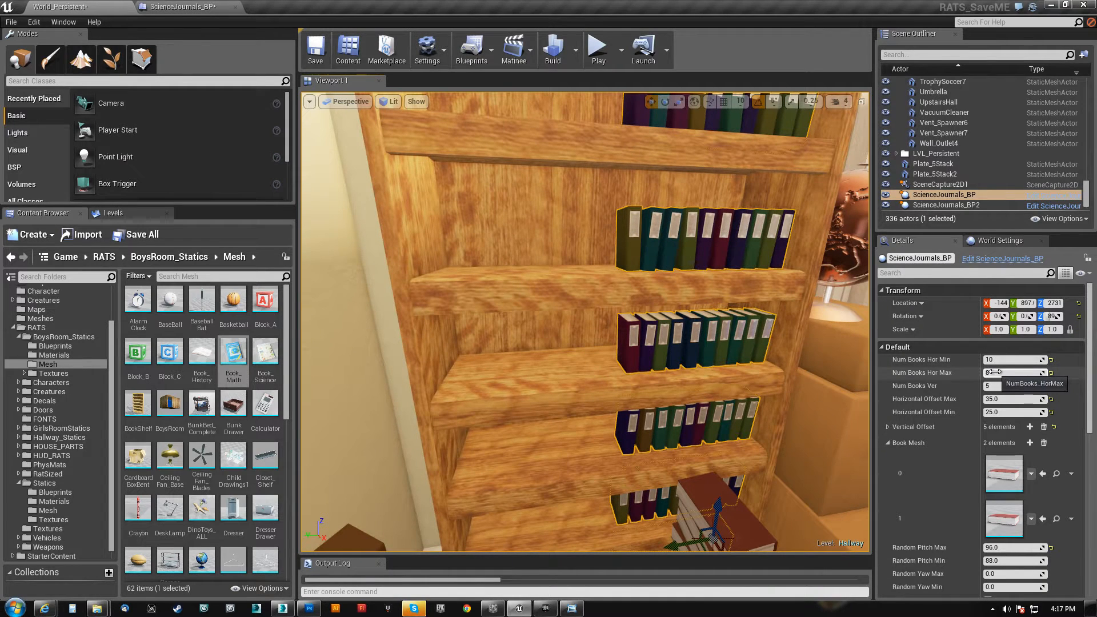
pyautogui.write('0')
pyautogui.press('Return')
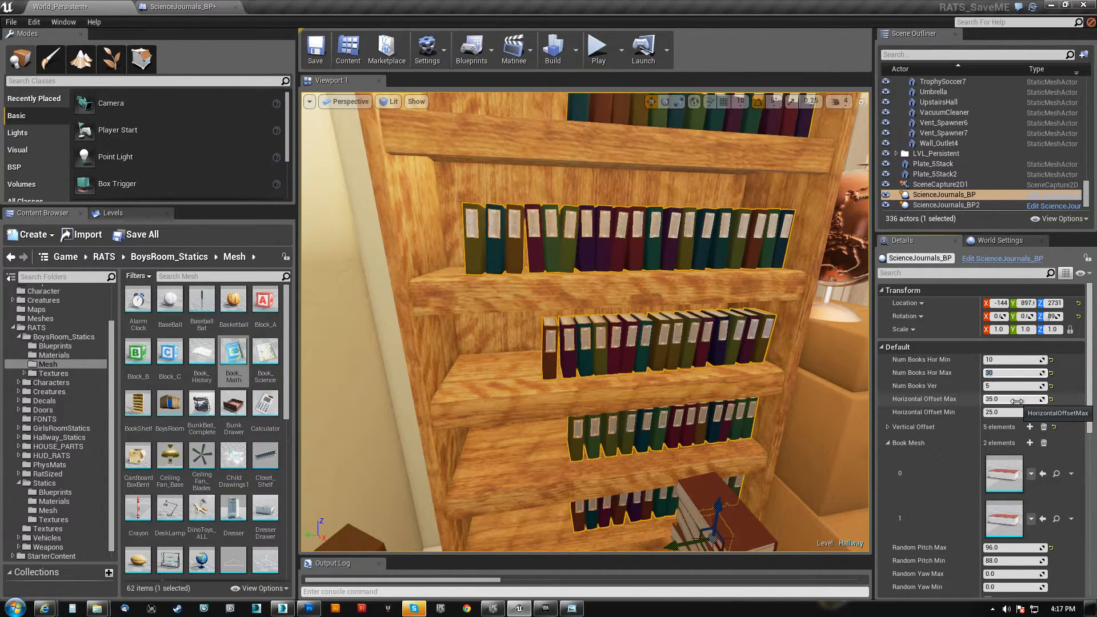
pyautogui.moveTo(528, 358)
pyautogui.mouseDown(button='right')
pyautogui.moveTo(512, 356)
pyautogui.moveTo(528, 359)
pyautogui.mouseUp(button='right')
pyautogui.press('s')
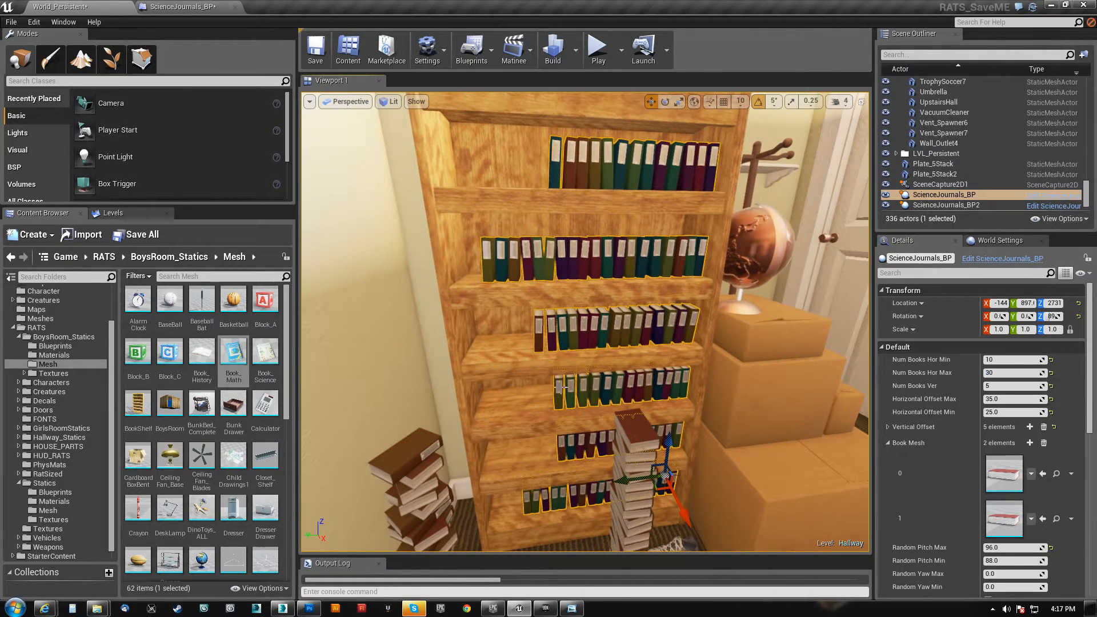
# Set Num Books Hor Max to 40 and slide the shelf journals along the Y axis to about 911
pyautogui.moveTo(624, 480); pyautogui.dragTo(621, 481)
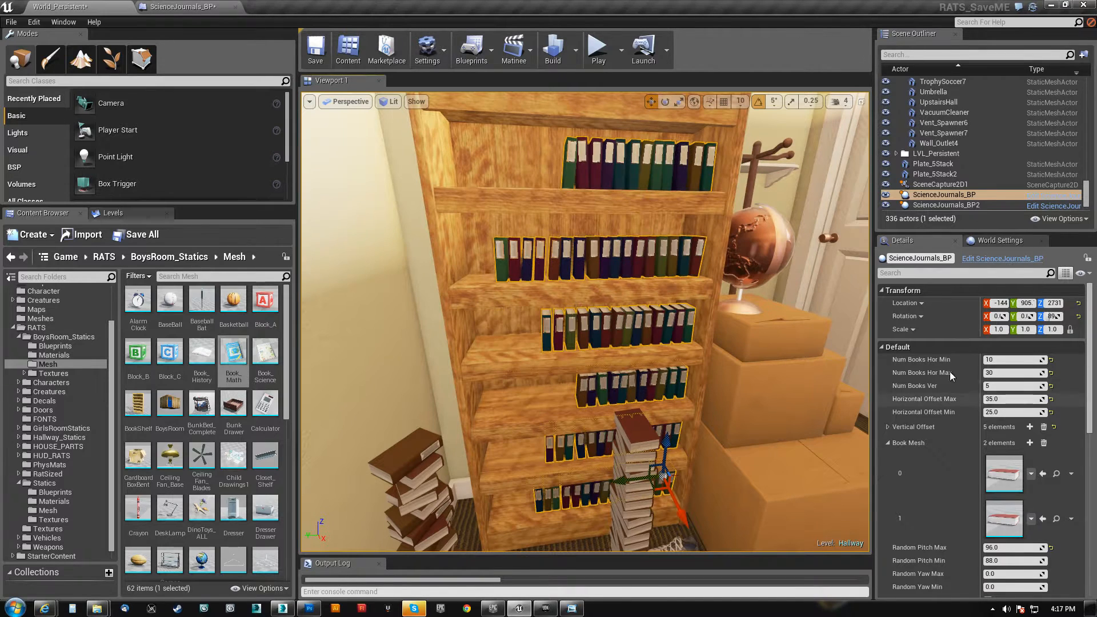
pyautogui.click(1001, 374)
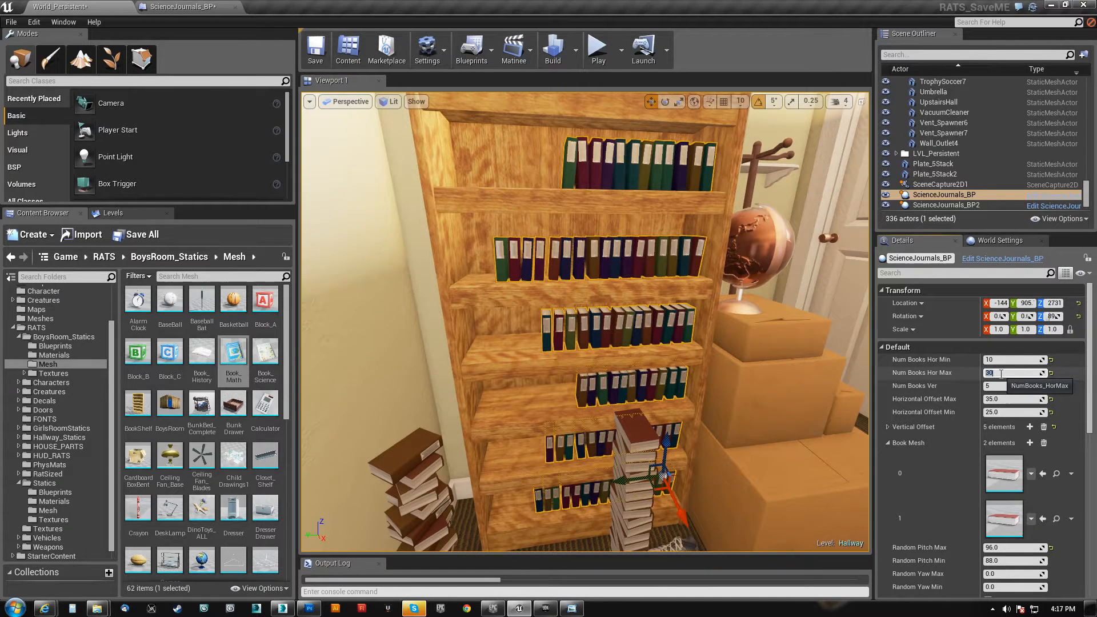
pyautogui.write('40')
pyautogui.press('Return')
pyautogui.moveTo(595, 415); pyautogui.dragTo(595, 426, button='right')
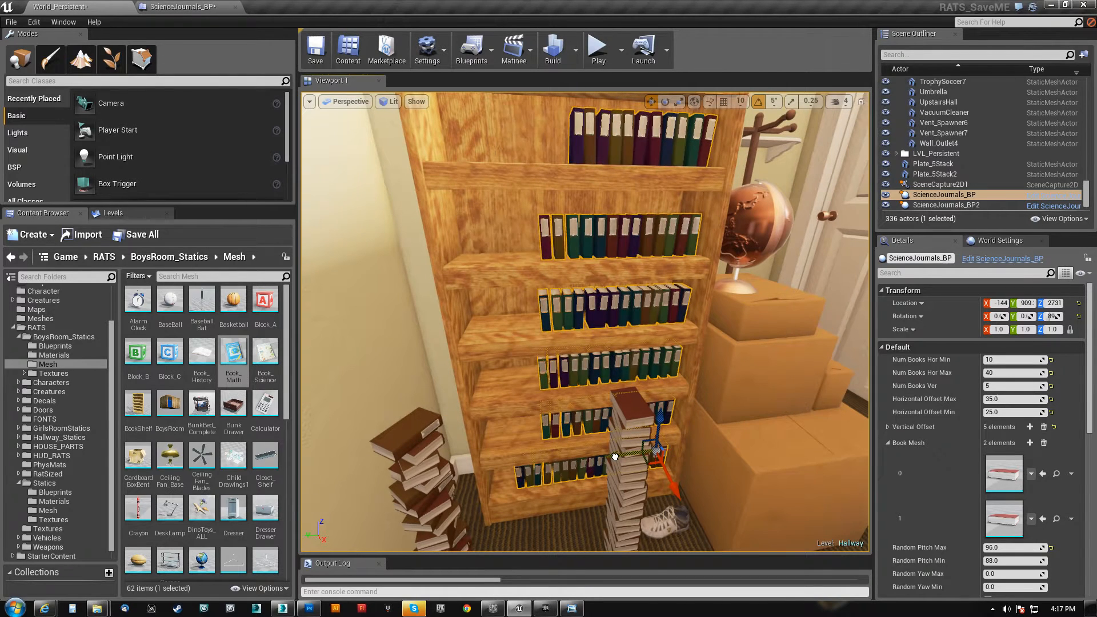
pyautogui.moveTo(616, 458); pyautogui.dragTo(613, 456)
pyautogui.moveTo(614, 456); pyautogui.dragTo(846, 273, button='right')
pyautogui.press('w')
pyautogui.press('s')
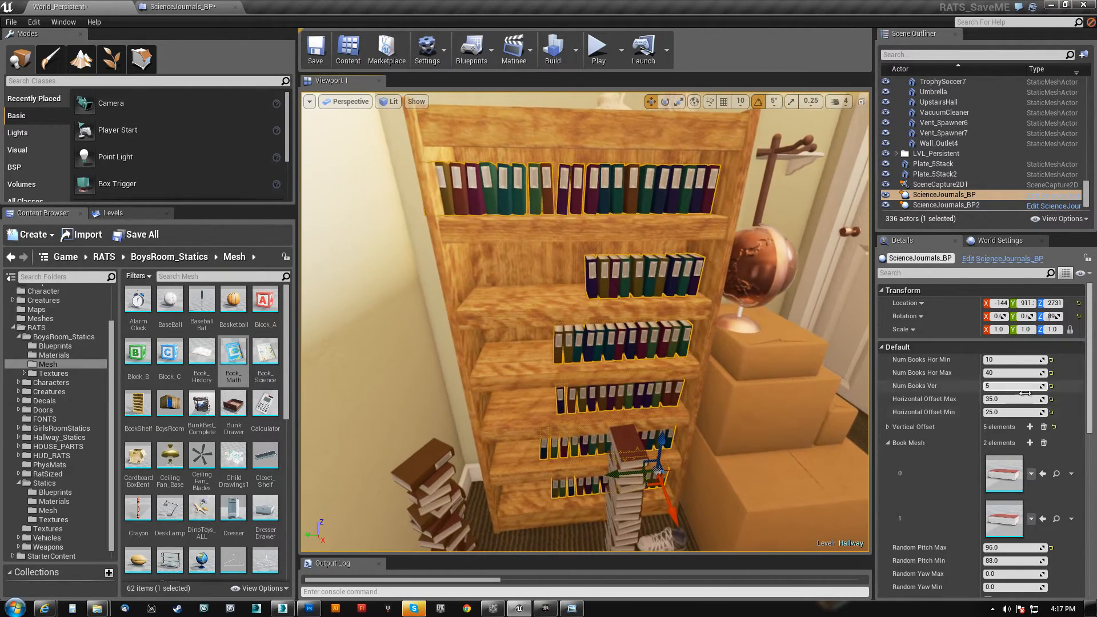
# Set Num Books Hor Min of the shelf journals to 40 and check how the rows fit the bookcase
pyautogui.click(994, 359)
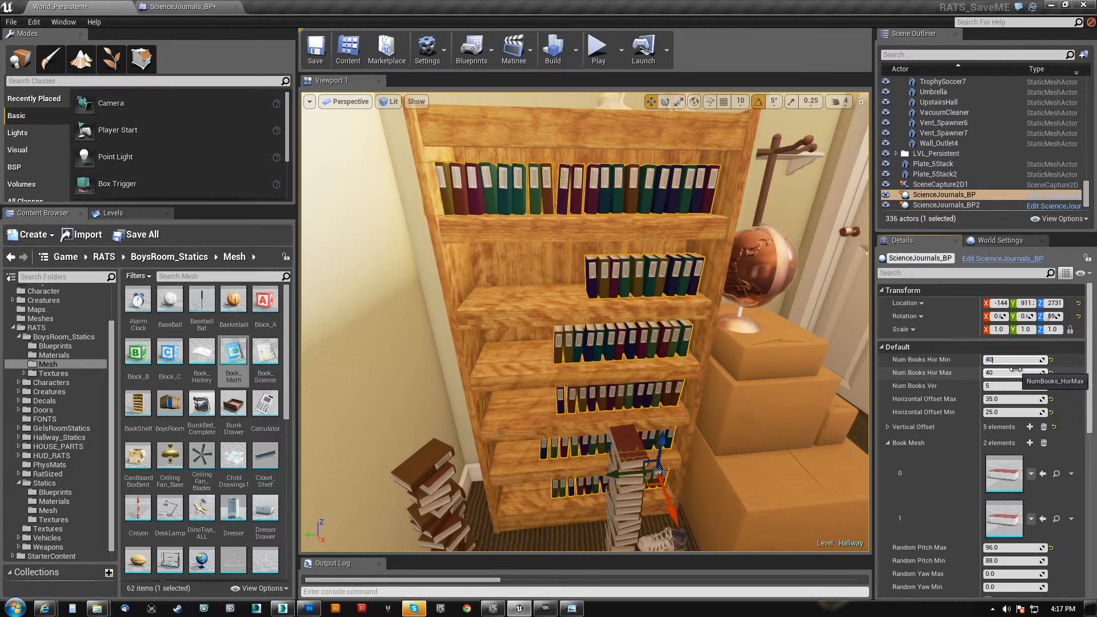
pyautogui.press('Return')
pyautogui.moveTo(583, 320); pyautogui.dragTo(566, 279, button='right')
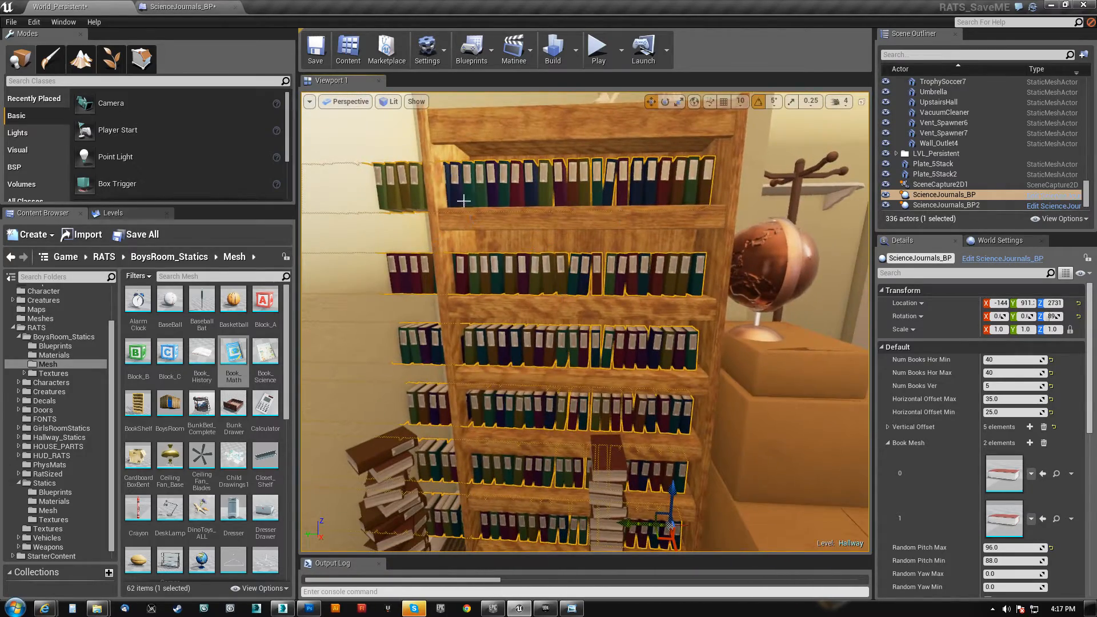
# Try 30 and 25 as the value for both Num Books Hor Min and Num Books Hor Max
pyautogui.click(994, 358)
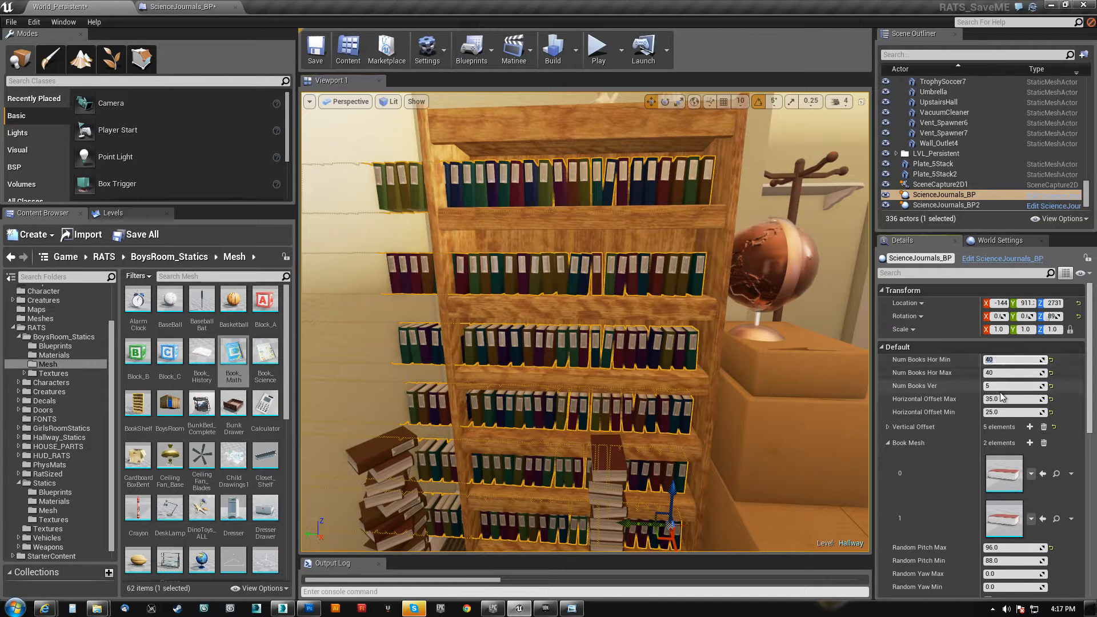
pyautogui.write('30')
pyautogui.press('Tab')
pyautogui.write('80')
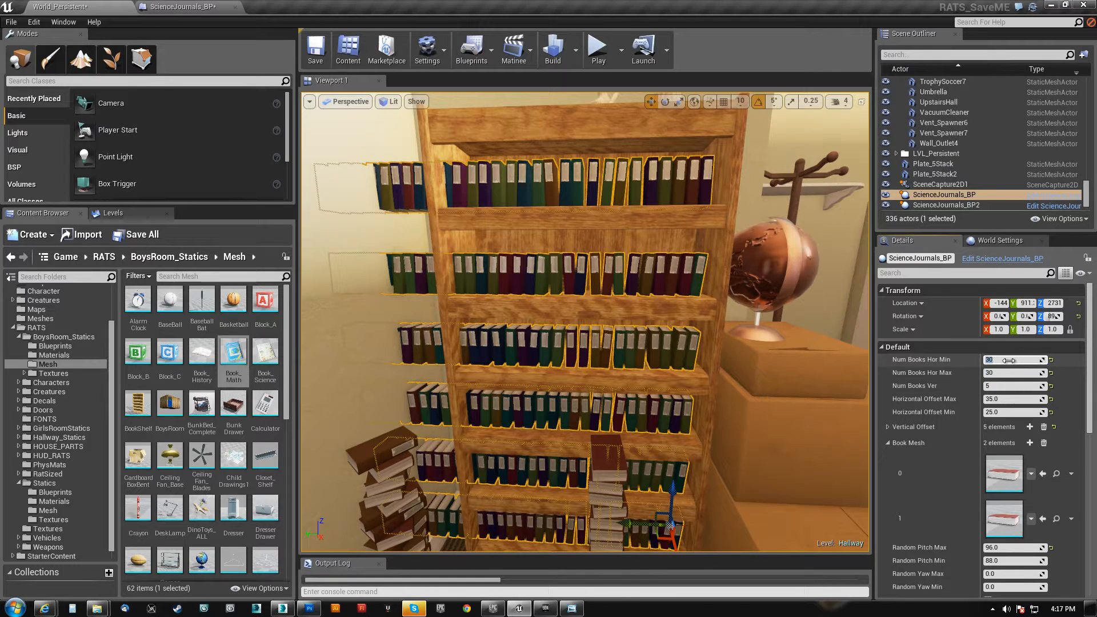
pyautogui.press('Tab')
pyautogui.press('Return')
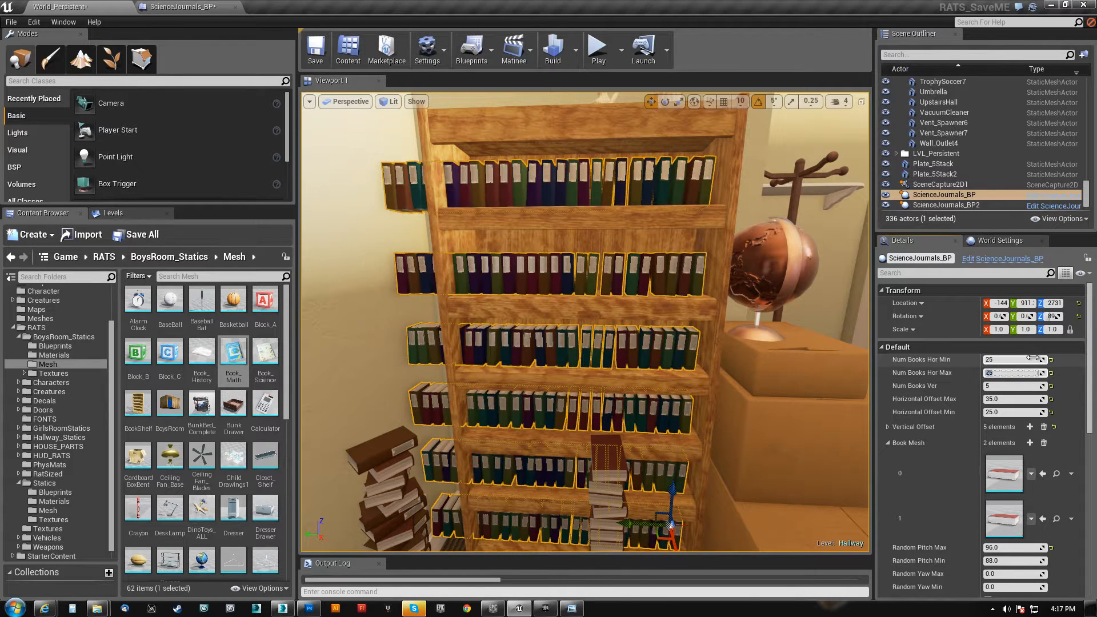
# Set both Num Books Hor Min and Num Books Hor Max to 20
pyautogui.click(1026, 359)
pyautogui.write('20')
pyautogui.press('Tab')
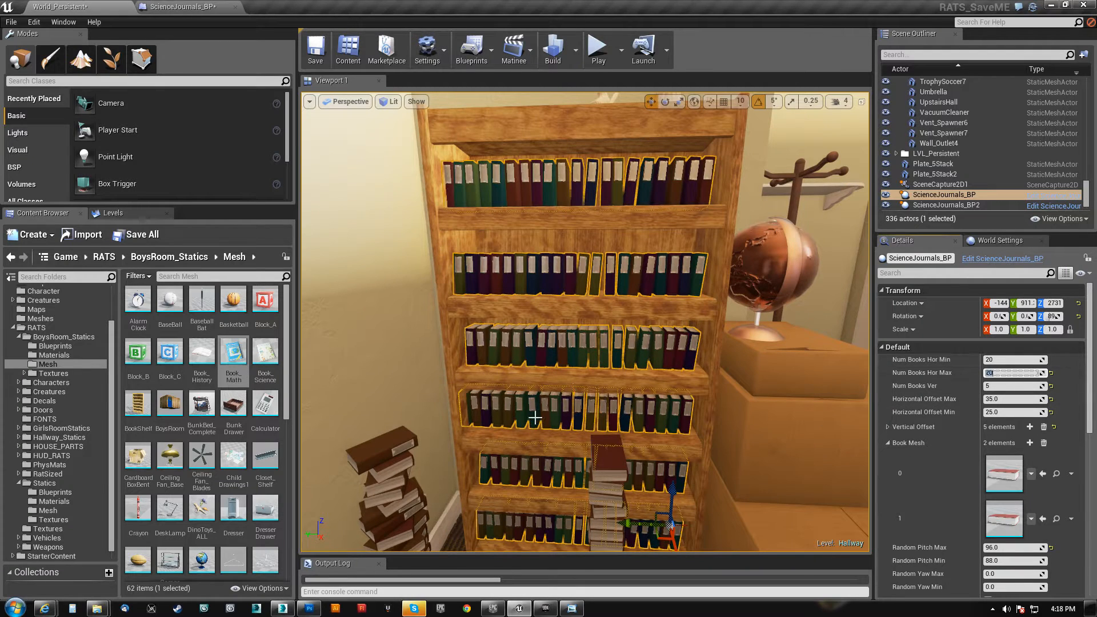
# Set both Num Books Hor Min and Num Books Hor Max of the shelf journals to 18
pyautogui.click(996, 361)
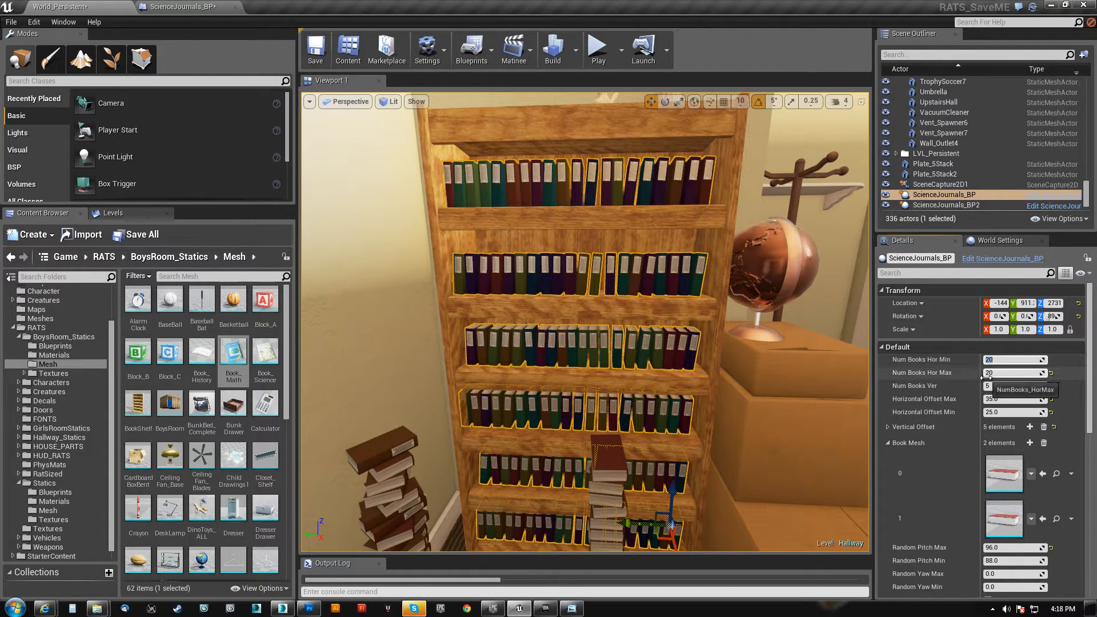
pyautogui.press('Tab')
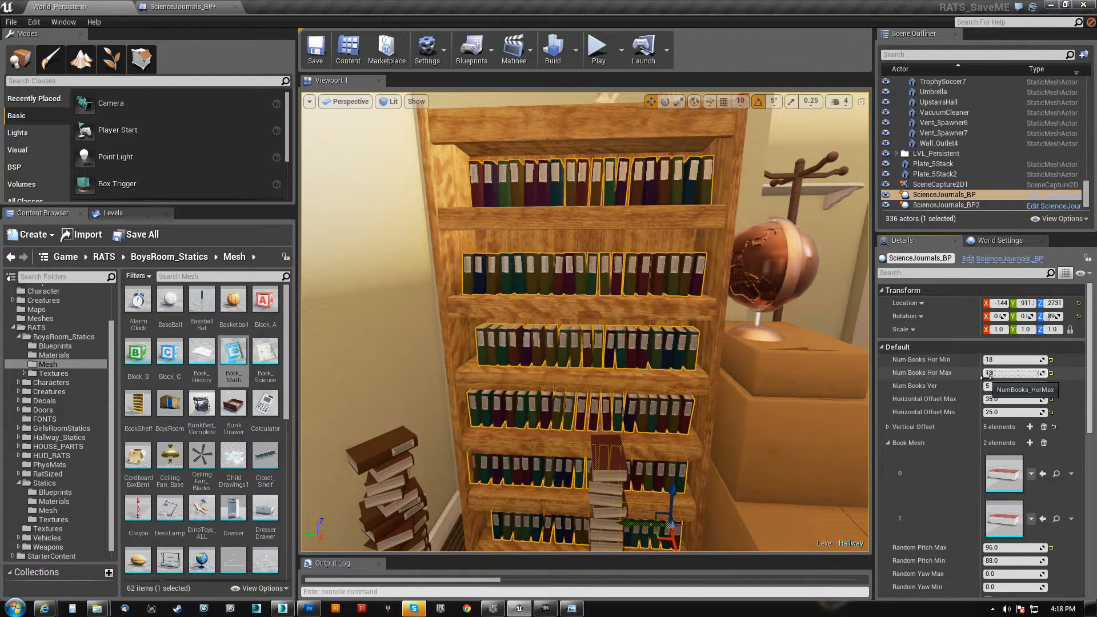
pyautogui.write('18')
pyautogui.press('Return')
# Set Num Books Hor Min to 8 for varied row lengths and view the whole bookcase
pyautogui.moveTo(525, 279)
pyautogui.mouseDown(button='right')
pyautogui.moveTo(518, 303)
pyautogui.moveTo(497, 280)
pyautogui.moveTo(508, 294)
pyautogui.mouseUp(button='right')
pyautogui.moveTo(572, 314)
pyautogui.mouseDown(button='right')
pyautogui.moveTo(563, 282)
pyautogui.moveTo(567, 298)
pyautogui.mouseUp(button='right')
pyautogui.moveTo(580, 252)
pyautogui.mouseDown(button='right')
pyautogui.moveTo(572, 265)
pyautogui.moveTo(568, 243)
pyautogui.mouseUp(button='right')
pyautogui.moveTo(660, 373); pyautogui.dragTo(691, 366, button='right')
pyautogui.click(995, 360)
pyautogui.write('8')
pyautogui.press('Return')
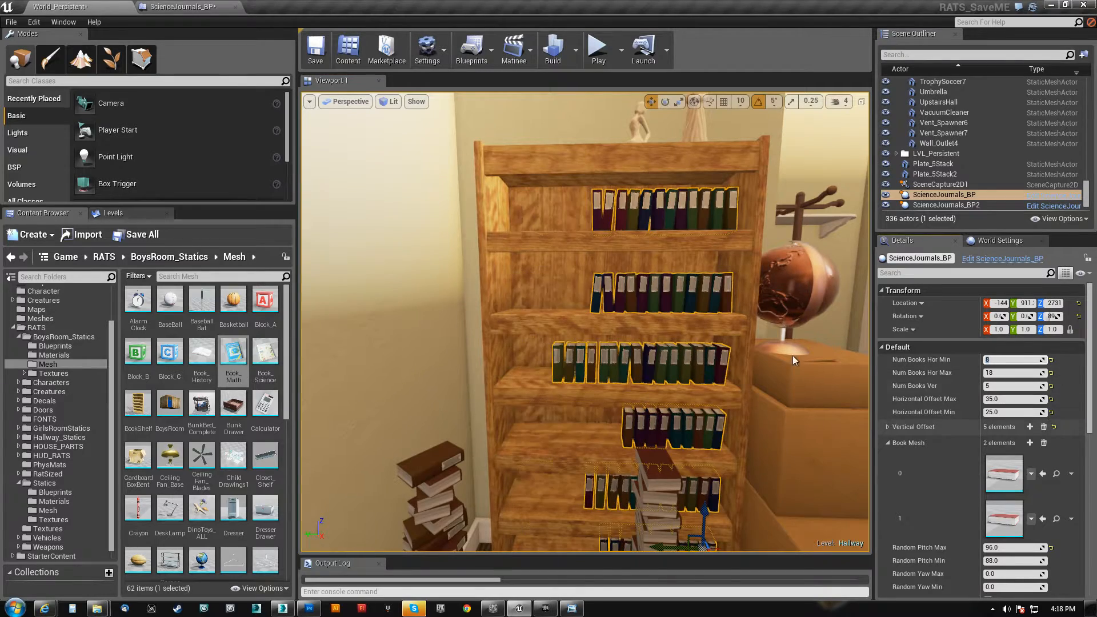
pyautogui.moveTo(716, 349); pyautogui.dragTo(782, 337, button='right')
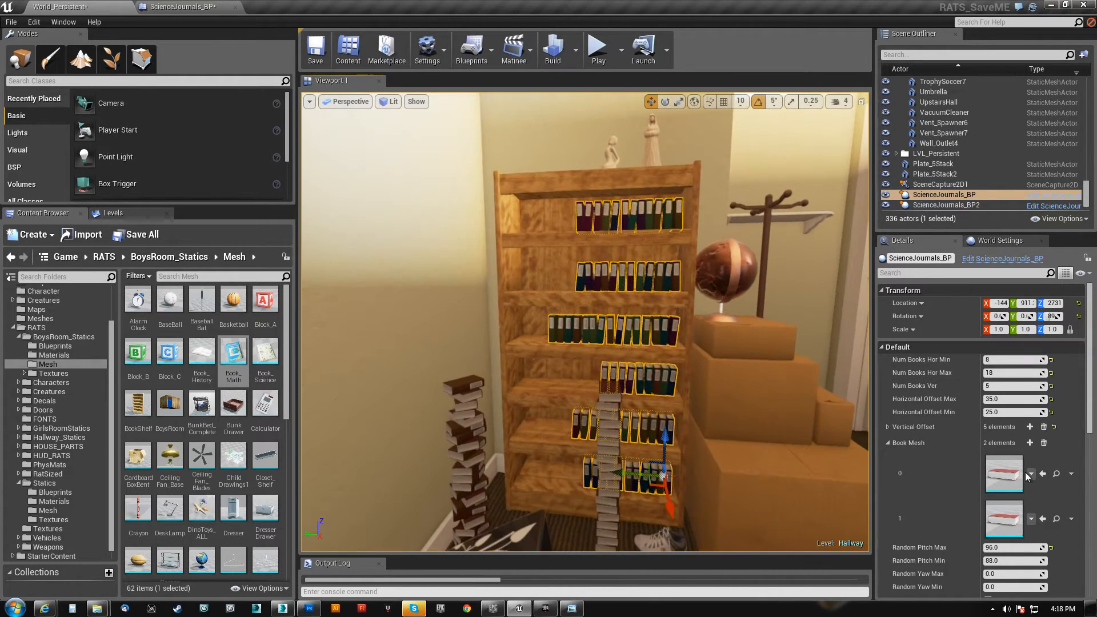
# Set Num Books Ver to 2 on the tall book stack standing in front of the bookcase
pyautogui.moveTo(677, 389); pyautogui.dragTo(643, 447, button='right')
pyautogui.click(635, 388)
pyautogui.press('f')
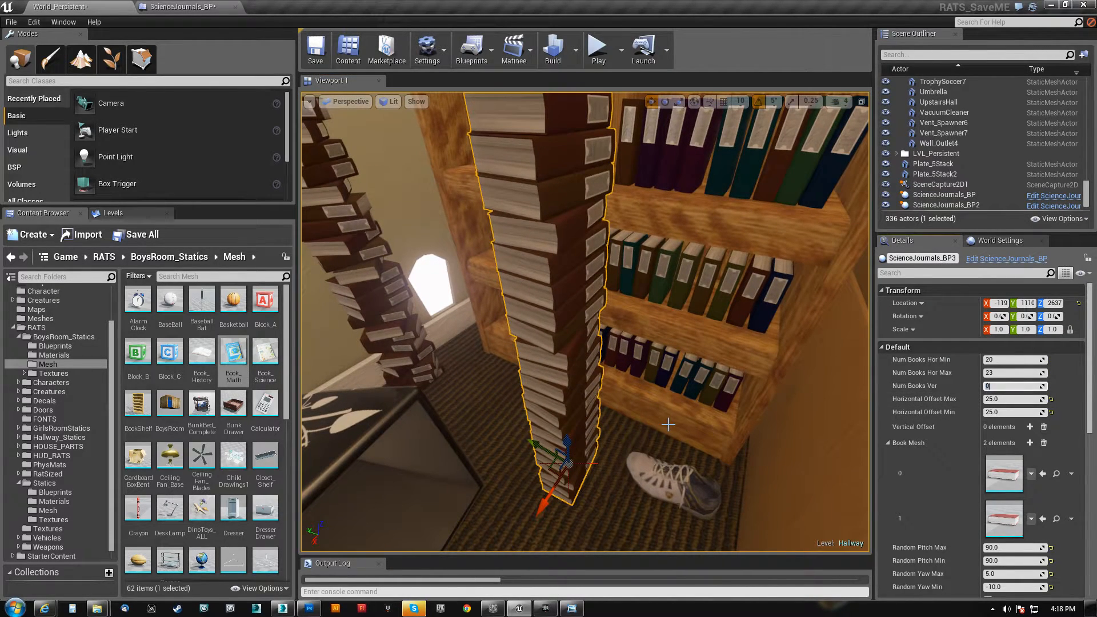
pyautogui.press('s')
pyautogui.moveTo(663, 433); pyautogui.dragTo(662, 402, button='right')
pyautogui.press('w')
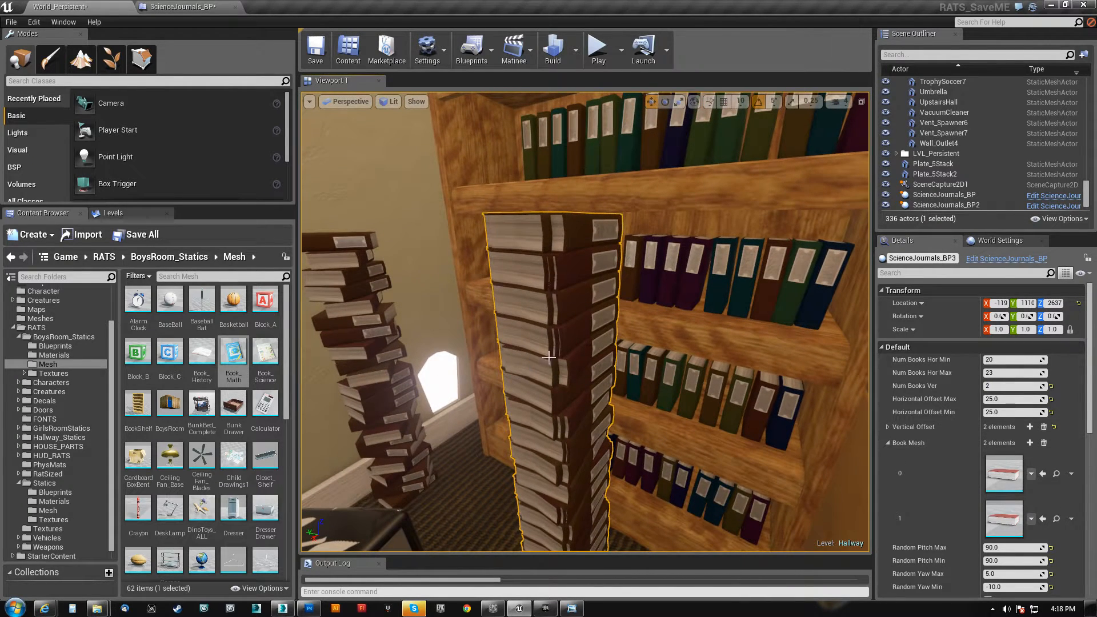
# Restore Num Books Ver to 0 for the stack in front of the bookcase
pyautogui.click(1001, 386)
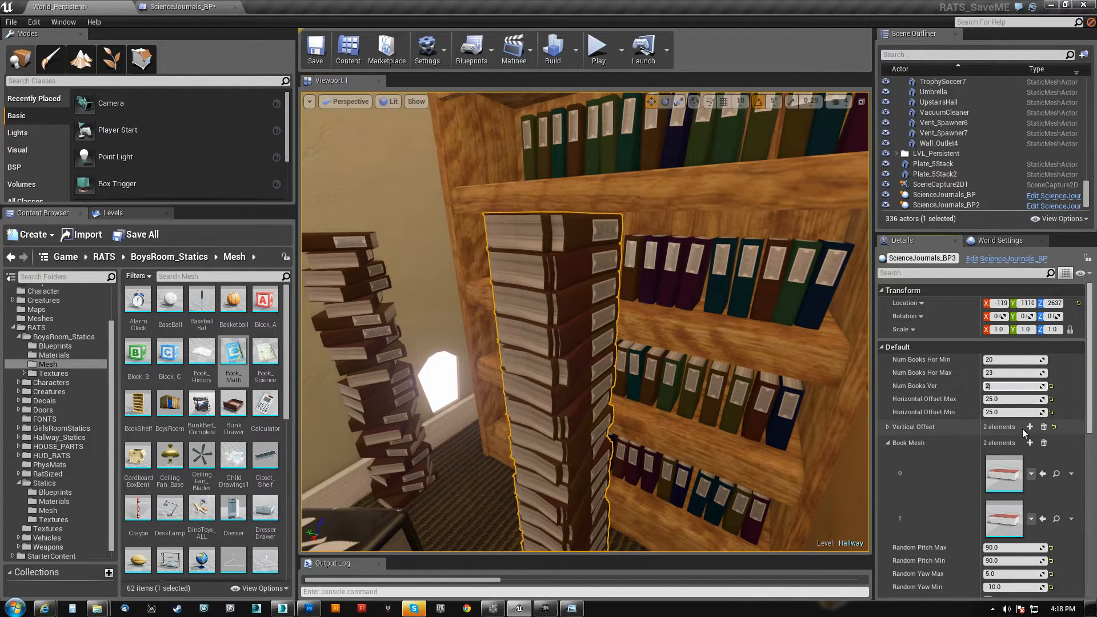
pyautogui.write('0')
pyautogui.press('Return')
# Examine both freestanding book stacks and the shelf rows up close from several angles
pyautogui.moveTo(573, 240); pyautogui.dragTo(554, 280, button='right')
pyautogui.press('s')
pyautogui.moveTo(400, 311); pyautogui.dragTo(465, 317, button='right')
pyautogui.press('w')
pyautogui.press('a')
pyautogui.moveTo(506, 364); pyautogui.dragTo(566, 406, button='right')
pyautogui.press('s')
pyautogui.press('a')
pyautogui.moveTo(571, 354); pyautogui.dragTo(471, 332, button='right')
pyautogui.press('d')
pyautogui.press('w')
pyautogui.press('s')
pyautogui.press('a')
pyautogui.press('w')
pyautogui.press('d')
pyautogui.moveTo(708, 308); pyautogui.dragTo(672, 275, button='right')
pyautogui.press('s')
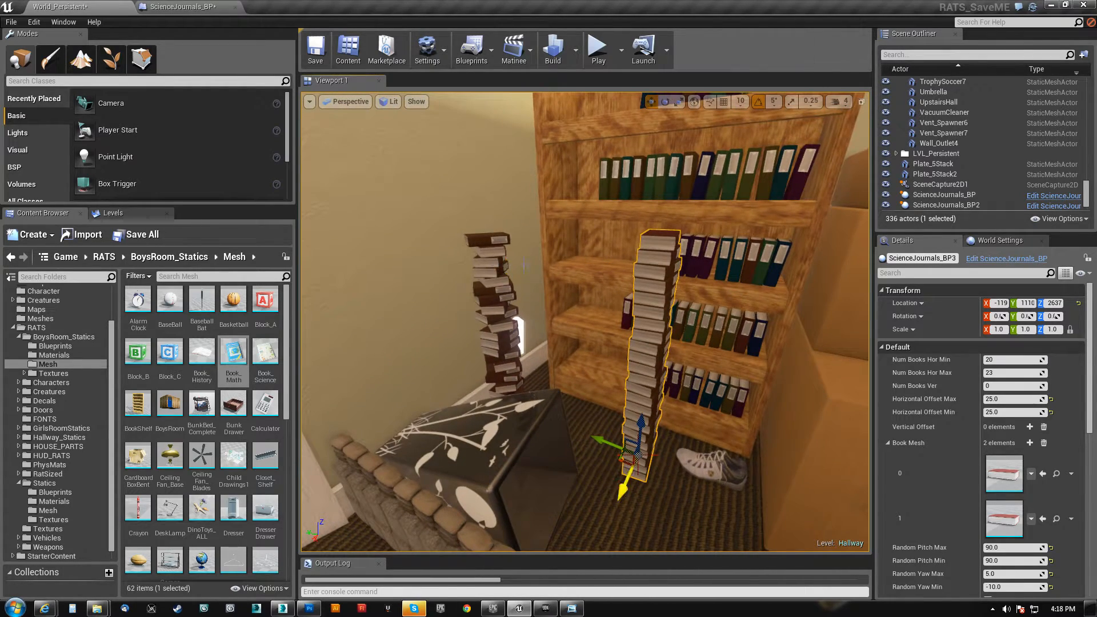
# Select the book stack by the wall and set Num Books Hor Max to 90 and Num Books Hor Min to 80
pyautogui.keyDown('ctrl'); pyautogui.click(504, 264); pyautogui.keyUp('ctrl')
pyautogui.keyDown('ctrl'); pyautogui.click(722, 261); pyautogui.keyUp('ctrl')
pyautogui.press('s')
pyautogui.moveTo(723, 261)
pyautogui.mouseDown(button='right')
pyautogui.moveTo(700, 237)
pyautogui.moveTo(700, 217)
pyautogui.moveTo(734, 220)
pyautogui.moveTo(694, 246)
pyautogui.moveTo(728, 248)
pyautogui.moveTo(705, 251)
pyautogui.mouseUp(button='right')
pyautogui.press('w')
pyautogui.press('a')
pyautogui.press('d')
pyautogui.press('a')
pyautogui.press('s')
pyautogui.press('w')
pyautogui.click(497, 297)
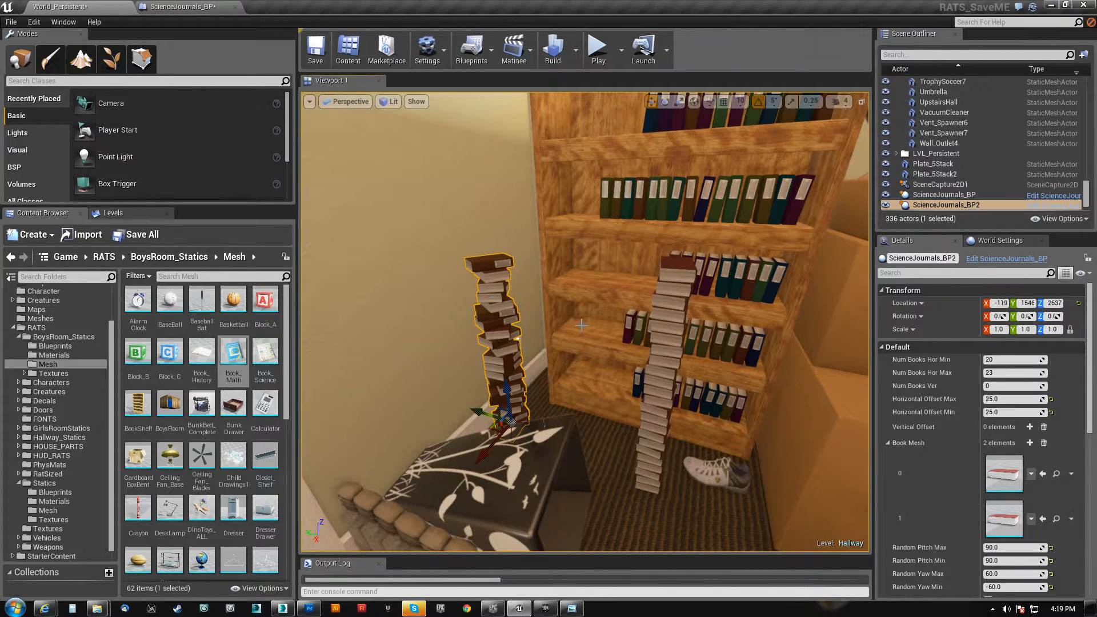
pyautogui.click(1003, 374)
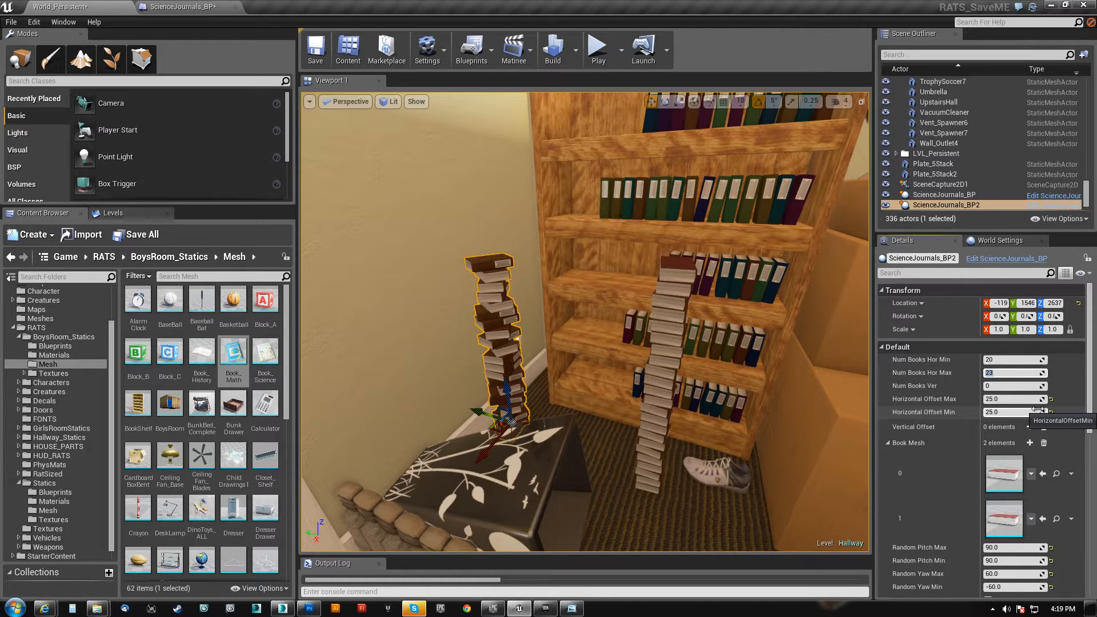
pyautogui.write('90')
pyautogui.press('Return')
pyautogui.click(1004, 361)
pyautogui.press('Return')
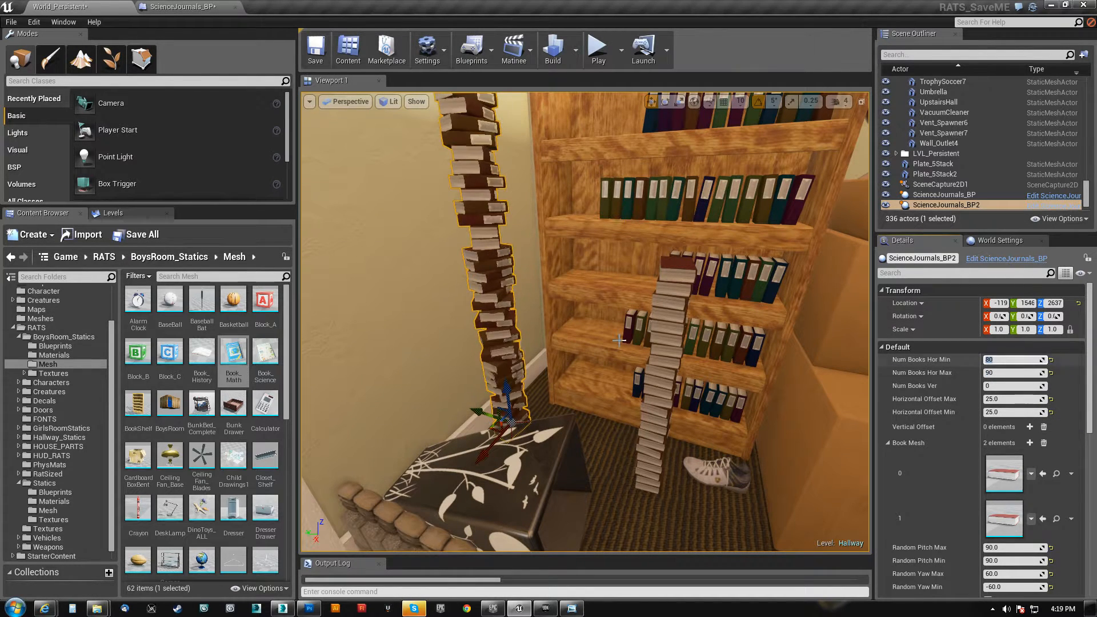
# Set Num Books Hor Min to 25 and Num Books Hor Max to 28 on the wall-side book stack
pyautogui.moveTo(737, 320); pyautogui.dragTo(640, 303, button='right')
pyautogui.press('w')
pyautogui.press('w')
pyautogui.press('s')
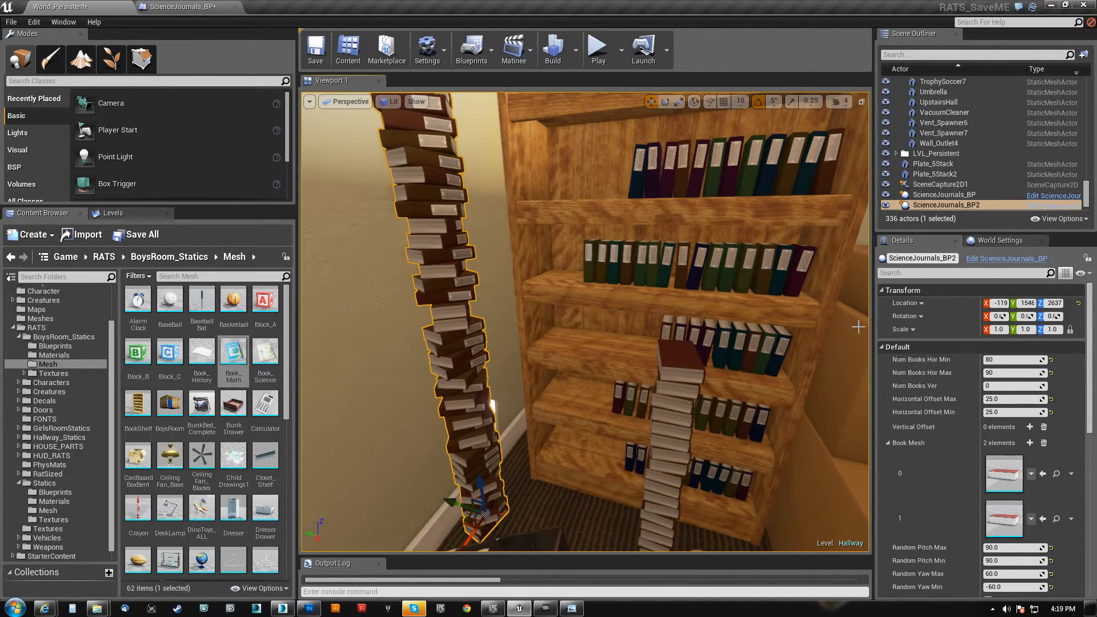
pyautogui.click(1011, 359)
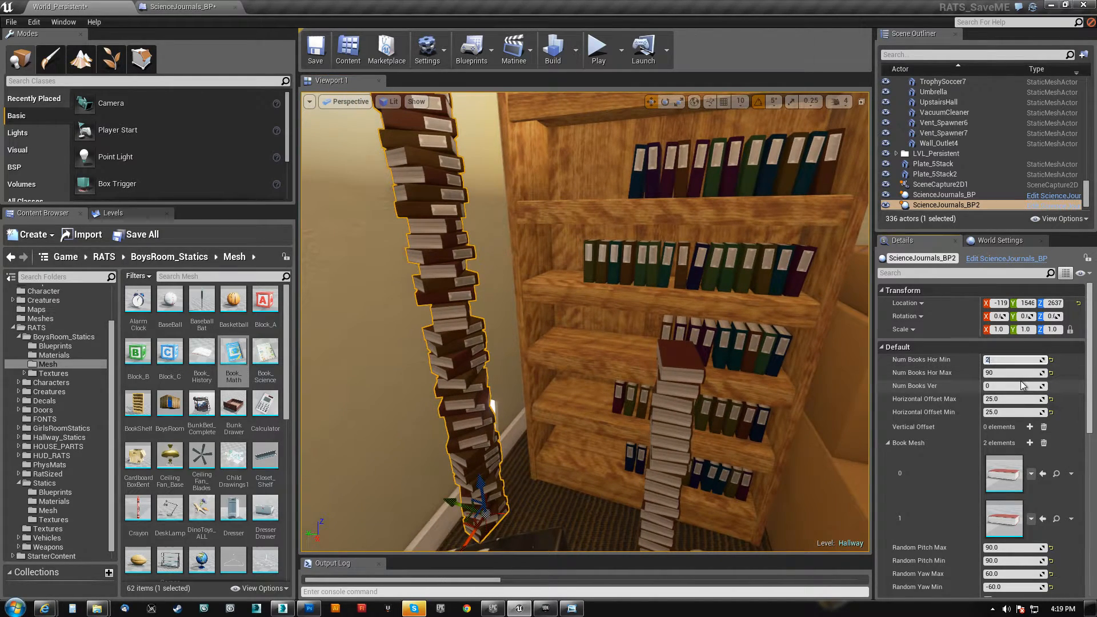
pyautogui.press('Tab')
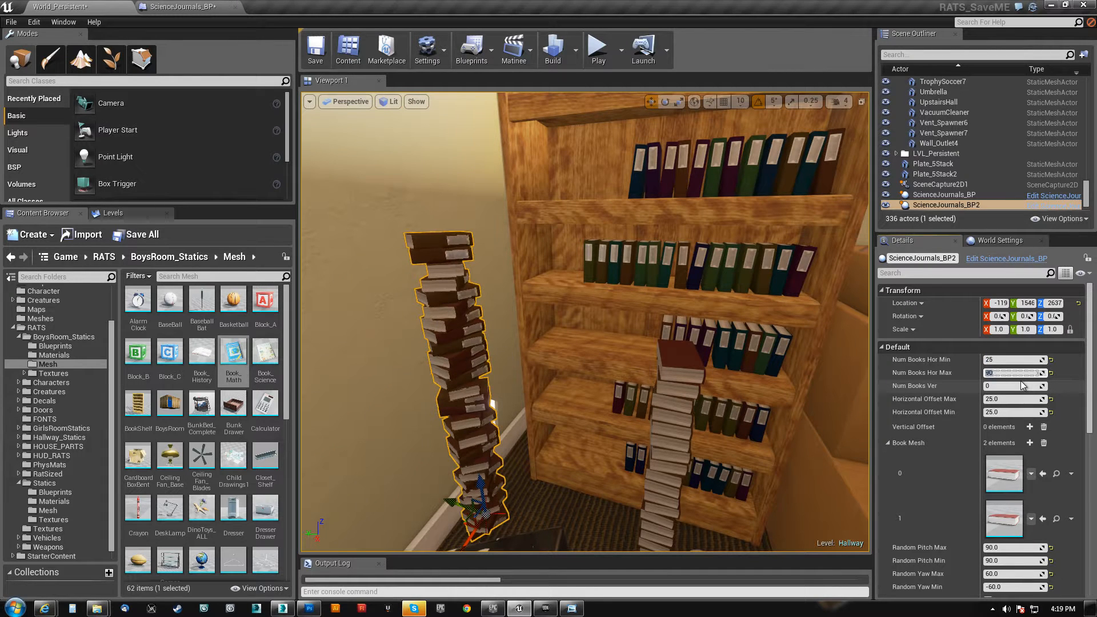
pyautogui.press('Return')
pyautogui.moveTo(645, 342)
pyautogui.mouseDown(button='right')
pyautogui.moveTo(632, 360)
pyautogui.moveTo(657, 361)
pyautogui.mouseUp(button='right')
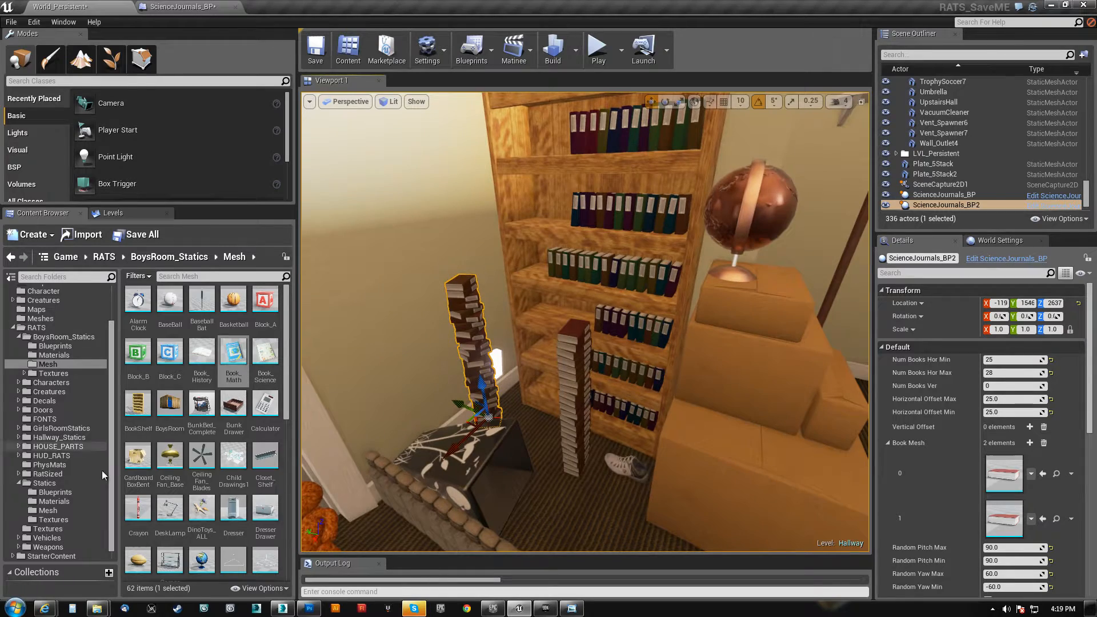
# Open the M_ScienceJournalLeather_Master material from the Materials folder under Statics
pyautogui.moveTo(571, 343); pyautogui.dragTo(523, 302, button='right')
pyautogui.press('w')
pyautogui.press('s')
pyautogui.press('s')
pyautogui.press('d')
pyautogui.press('w')
pyautogui.press('s')
pyautogui.click(55, 491)
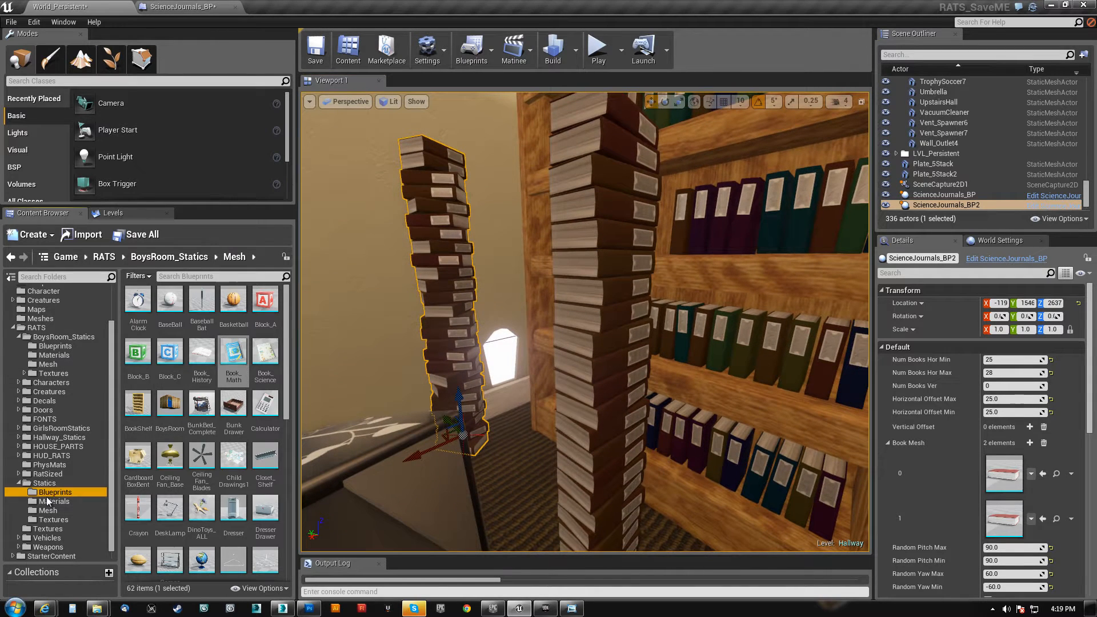
pyautogui.click(51, 501)
pyautogui.moveTo(202, 352); pyautogui.dragTo(438, 320)
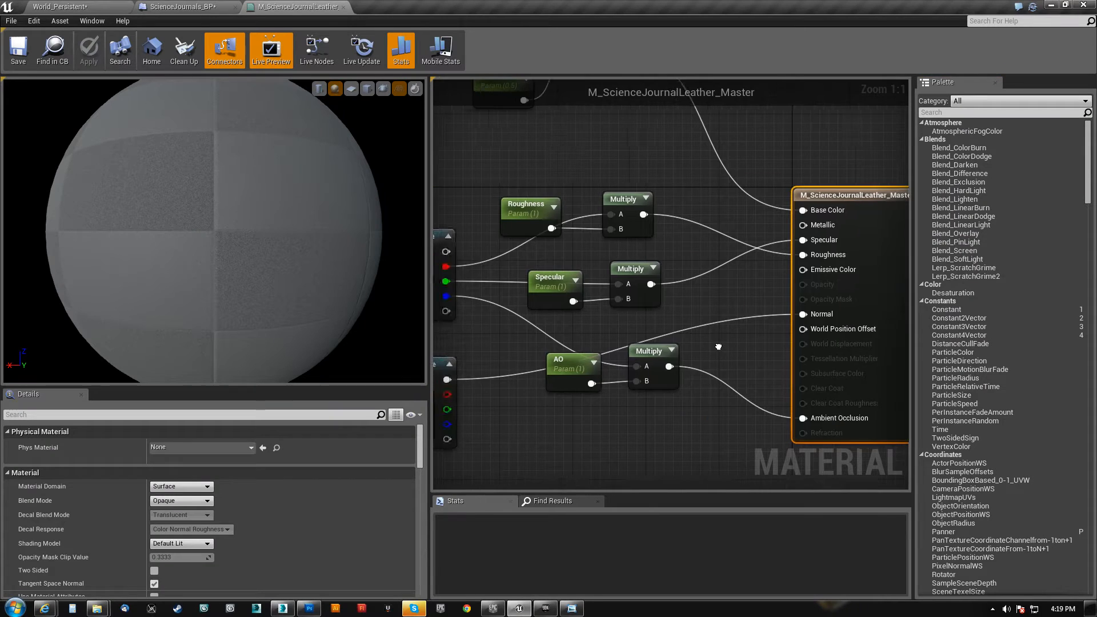
# Inspect the red 3-vector constant feeding HueShift and check the leather on the preview sphere
pyautogui.scroll(-2, 537, 338)
pyautogui.moveTo(429, 303); pyautogui.dragTo(310, 311)
pyautogui.moveTo(314, 307); pyautogui.dragTo(619, 438, button='right')
pyautogui.scroll(4, 508, 328)
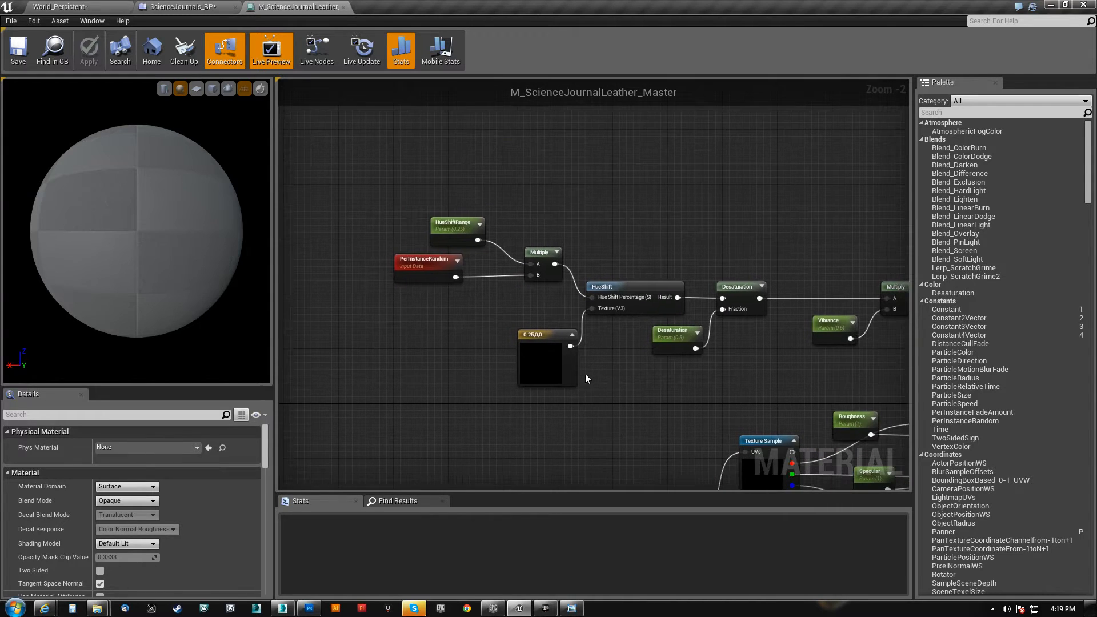
pyautogui.scroll(2, 585, 379)
pyautogui.click(512, 337)
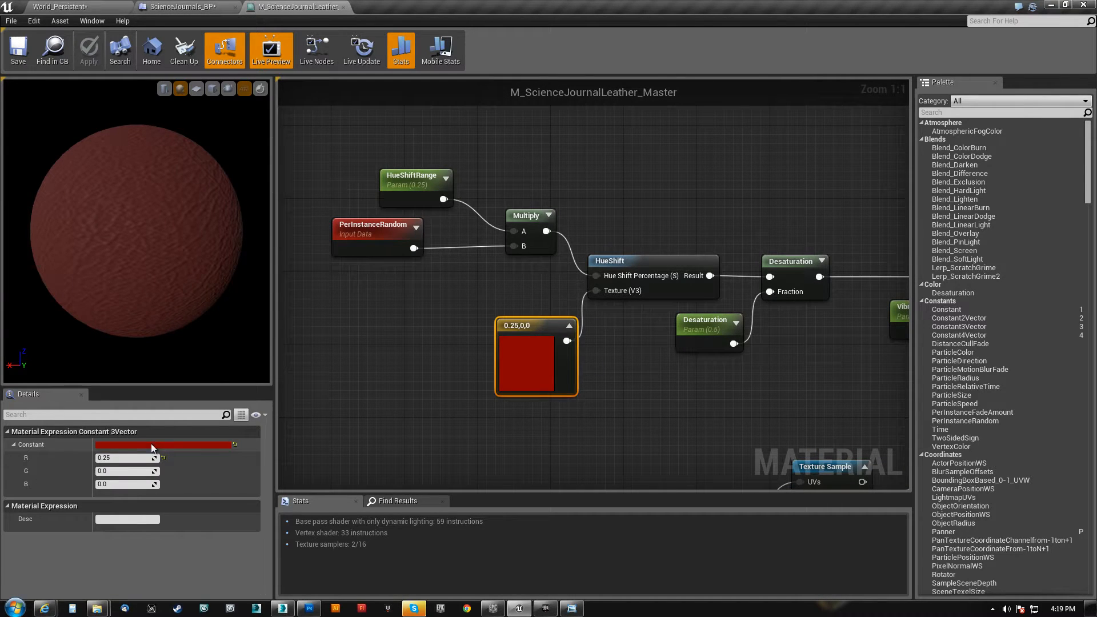
pyautogui.moveTo(157, 287); pyautogui.dragTo(164, 297)
# Inspect the leather mask Texture Sample, the preview surface, and the HueShift and Multiply nodes
pyautogui.moveTo(641, 392); pyautogui.dragTo(371, 156, button='right')
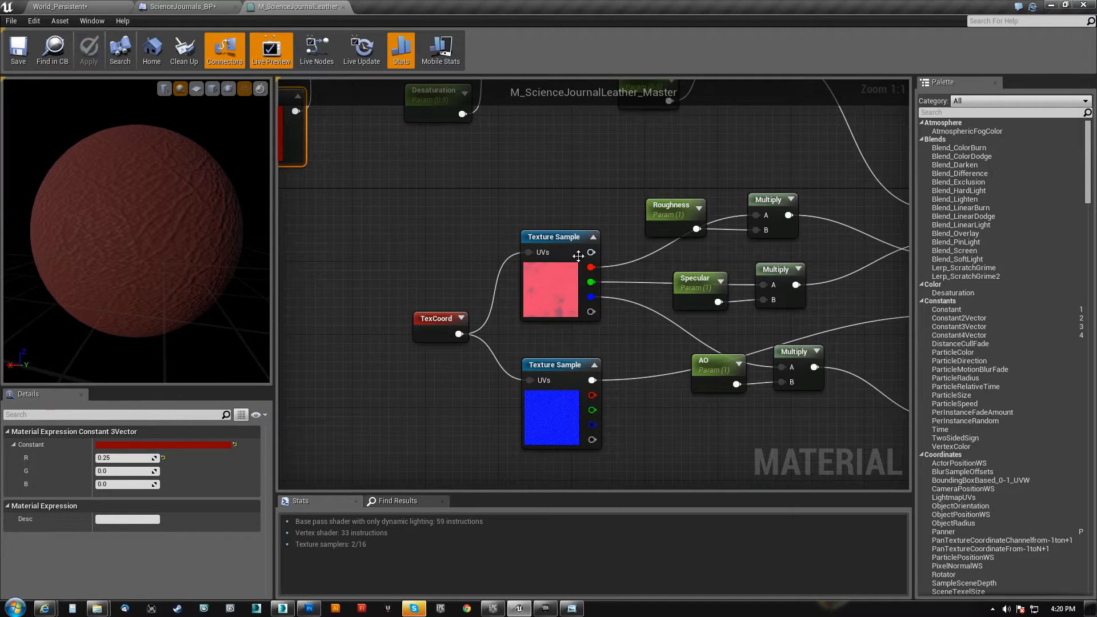
pyautogui.click(559, 256)
pyautogui.moveTo(183, 321); pyautogui.dragTo(113, 233)
pyautogui.moveTo(434, 231); pyautogui.dragTo(731, 441, button='right')
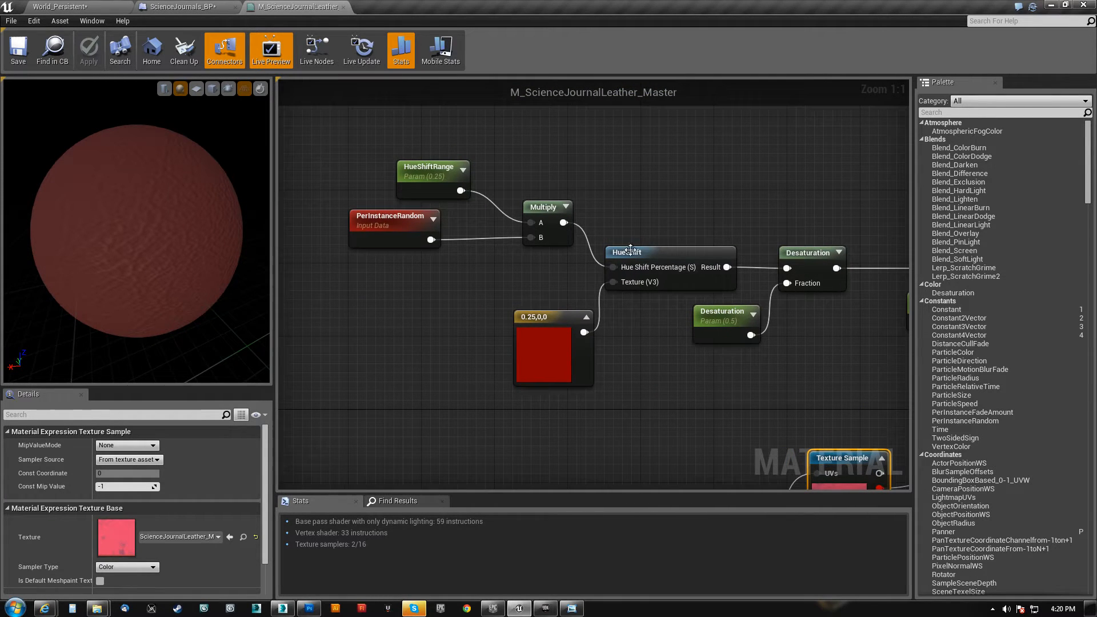
pyautogui.click(667, 256)
pyautogui.click(543, 211)
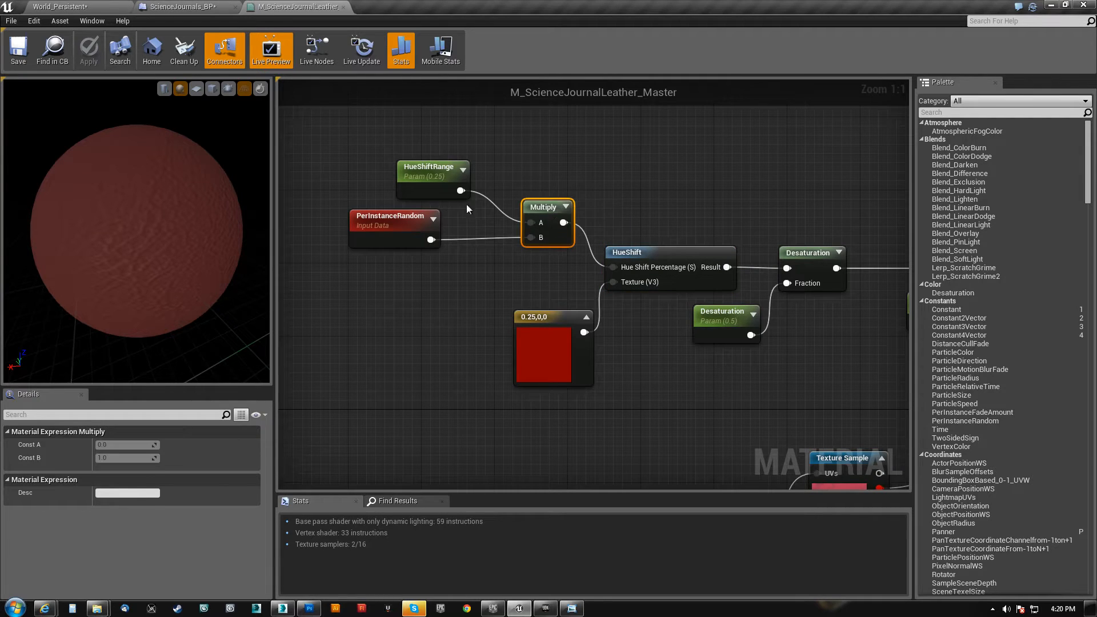
# Reposition HueShiftRange above PerInstanceRandom, align HueShift with its Multiply node, and move the red constant up beneath them
pyautogui.moveTo(449, 169); pyautogui.dragTo(419, 171)
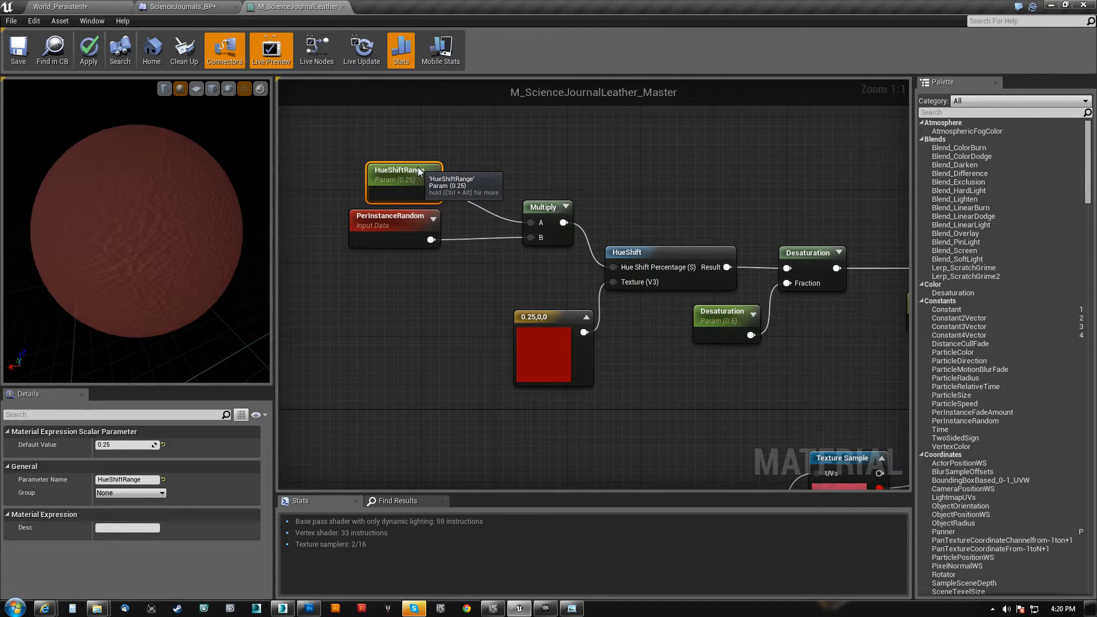
pyautogui.click(382, 215)
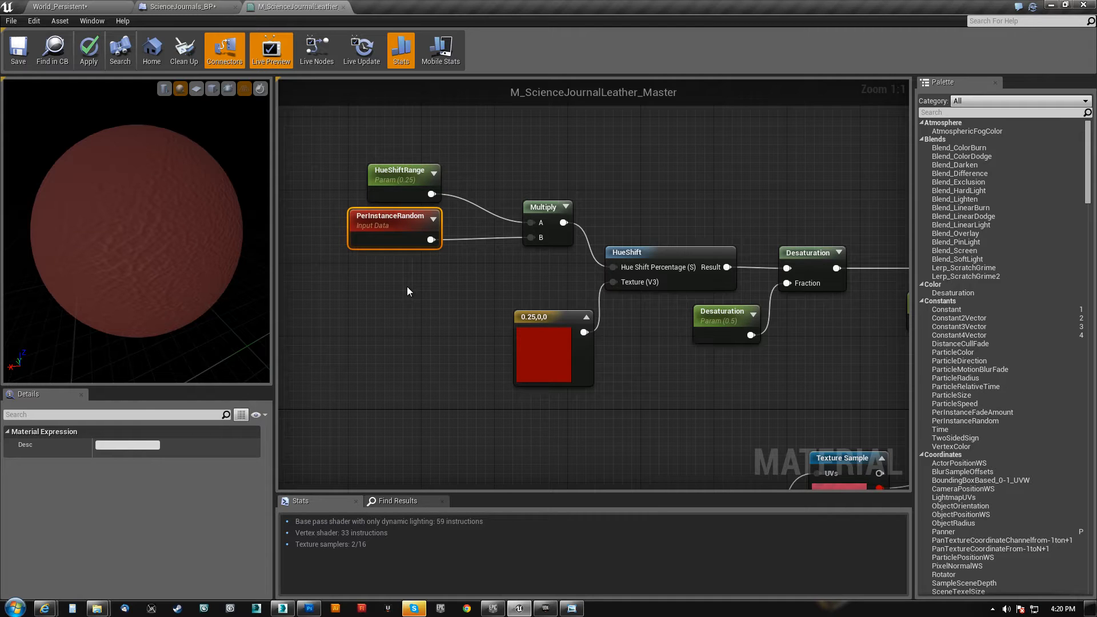
pyautogui.moveTo(679, 277); pyautogui.dragTo(688, 232)
pyautogui.moveTo(568, 340); pyautogui.dragTo(533, 276)
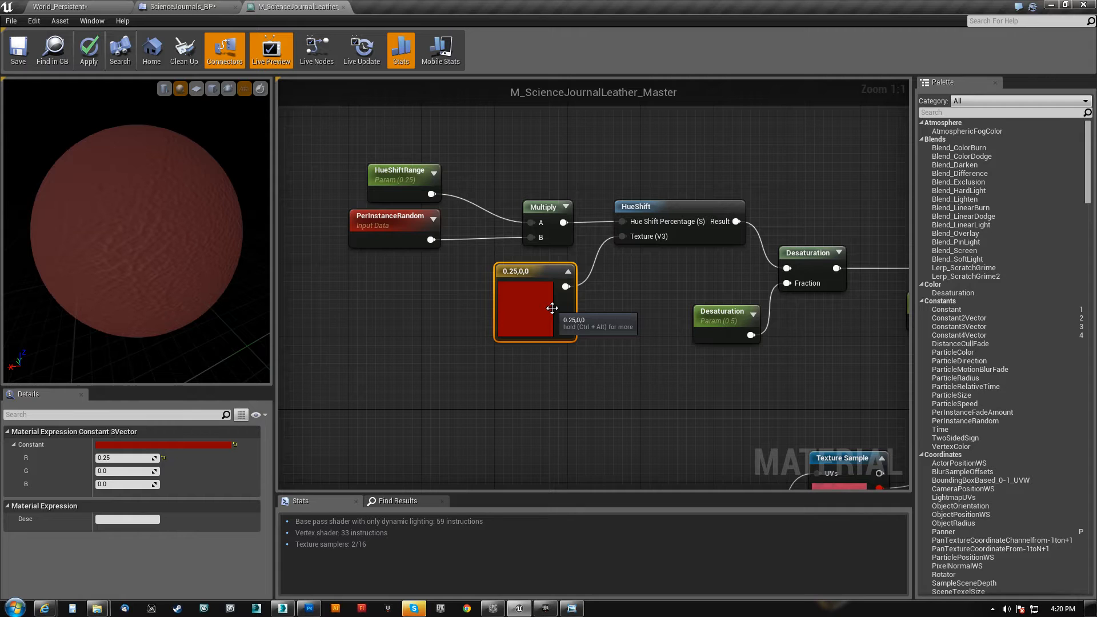
pyautogui.click(691, 209)
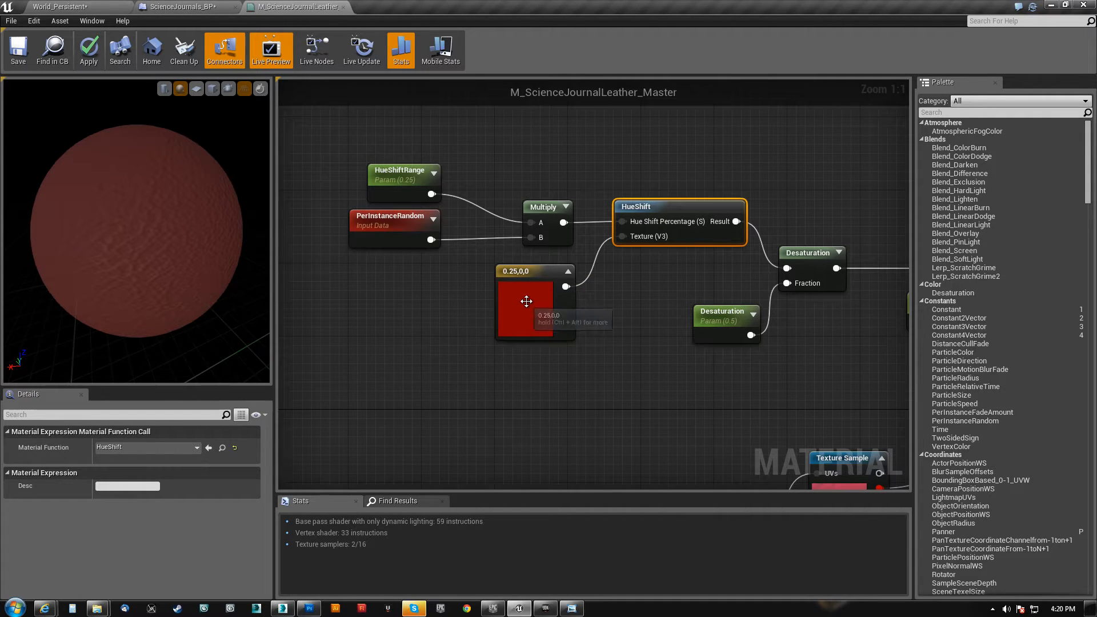
pyautogui.moveTo(603, 294); pyautogui.dragTo(602, 319, button='right')
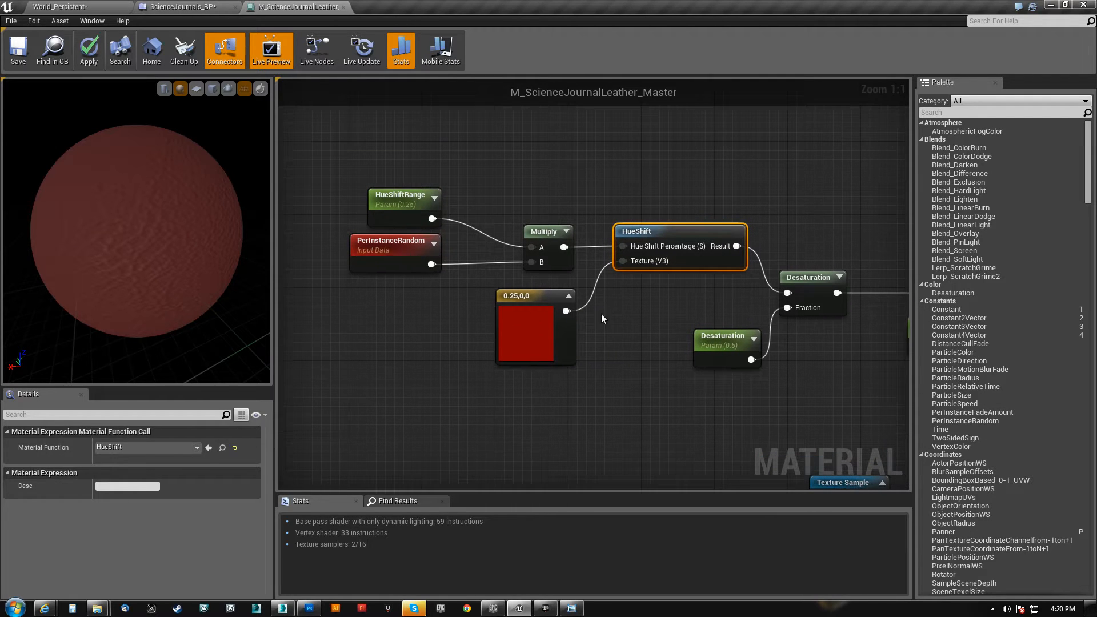
# Move the Desaturation node in line with HueShift and place the Desaturation parameter just below, between the two
pyautogui.click(403, 202)
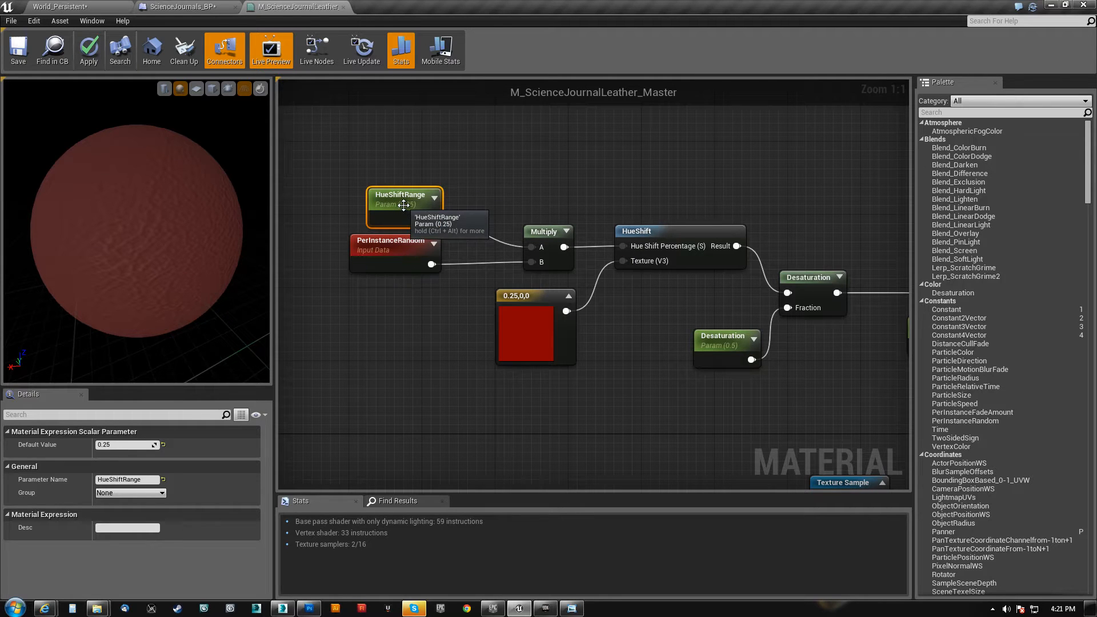
pyautogui.moveTo(732, 190); pyautogui.dragTo(568, 176, button='right')
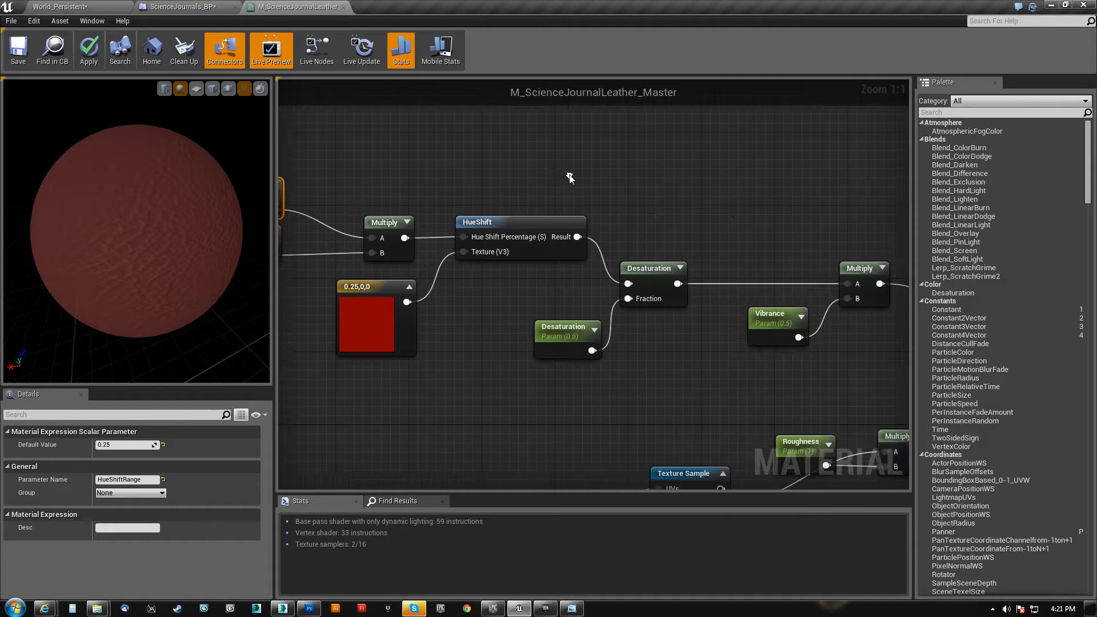
pyautogui.moveTo(580, 337); pyautogui.dragTo(575, 295)
pyautogui.moveTo(651, 270); pyautogui.dragTo(658, 227)
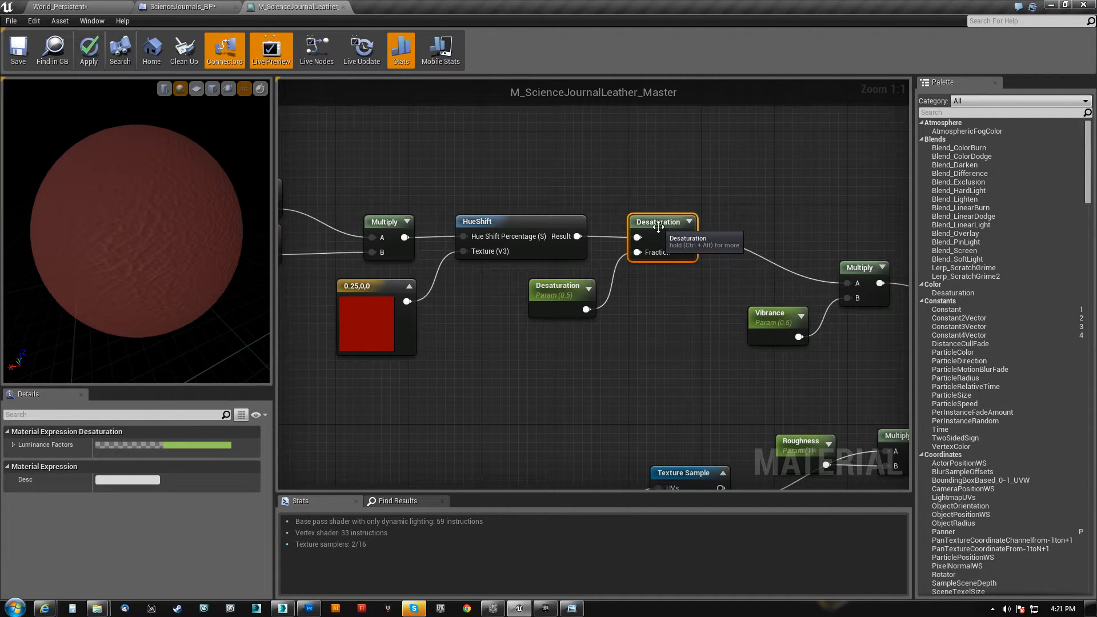
pyautogui.moveTo(169, 228); pyautogui.dragTo(175, 230)
pyautogui.moveTo(553, 287)
pyautogui.mouseDown()
pyautogui.moveTo(565, 281)
pyautogui.moveTo(565, 293)
pyautogui.moveTo(541, 287)
pyautogui.mouseUp()
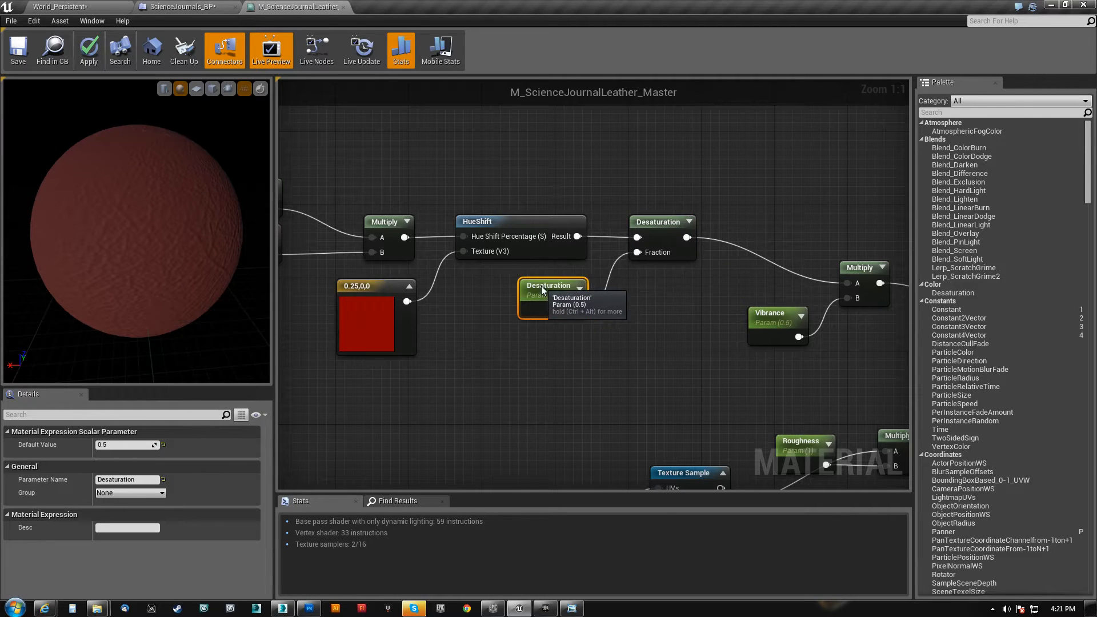
pyautogui.moveTo(539, 343); pyautogui.dragTo(592, 332, button='right')
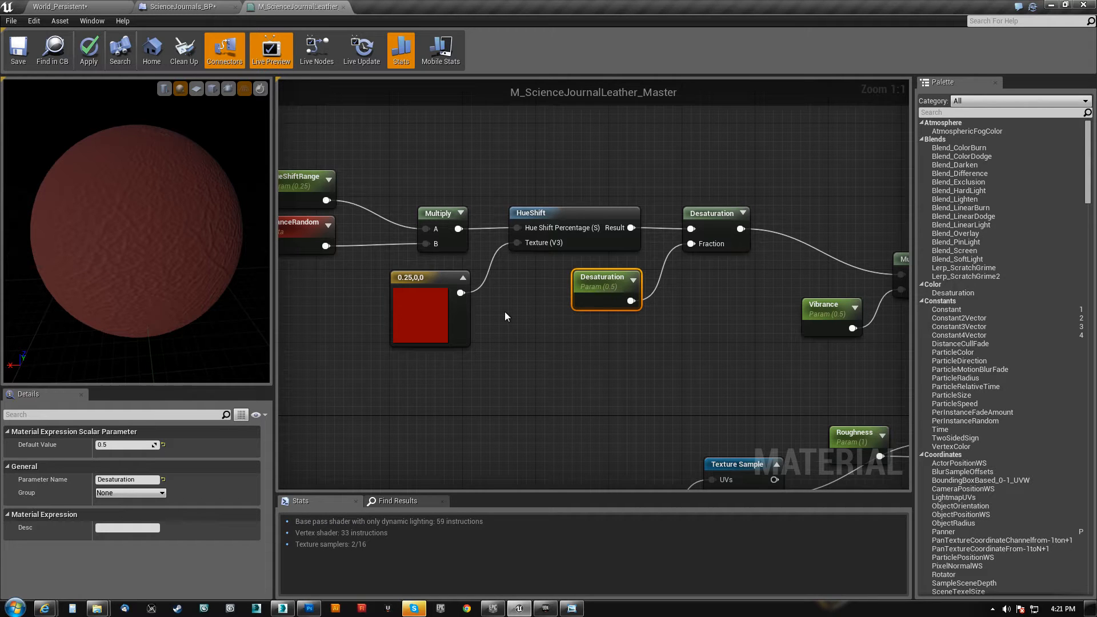
# Spread out the hue inputs by moving HueShiftRange slightly up and PerInstanceRandom further away from the Multiply node
pyautogui.click(330, 178)
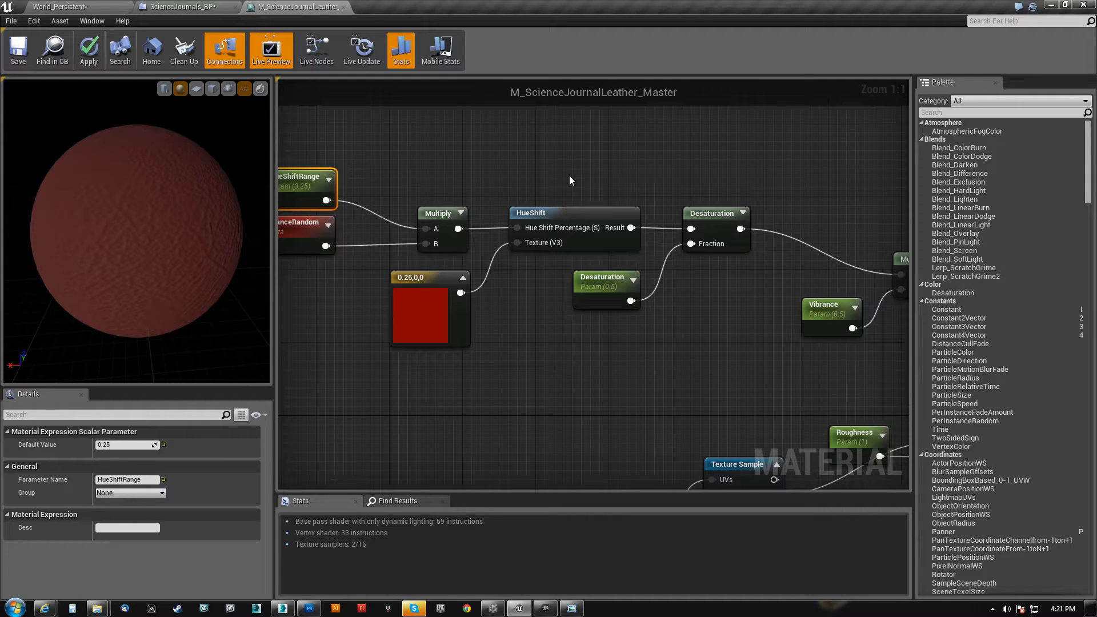
pyautogui.moveTo(387, 163); pyautogui.dragTo(576, 152, button='right')
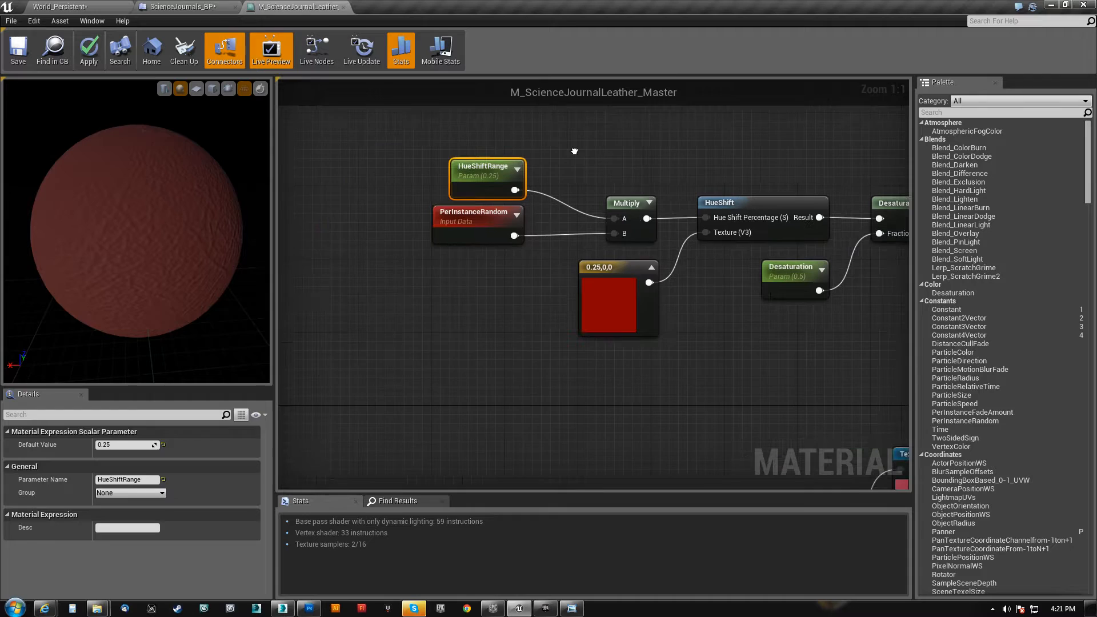
pyautogui.click(487, 213)
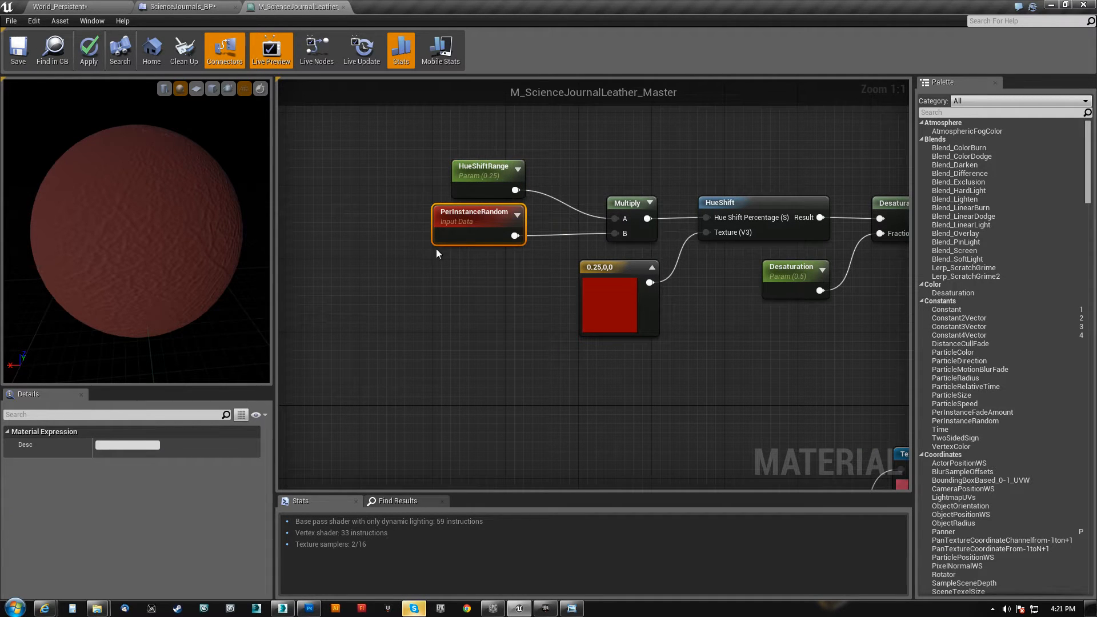
pyautogui.click(489, 174)
pyautogui.moveTo(489, 174); pyautogui.dragTo(489, 165)
pyautogui.click(481, 227)
pyautogui.moveTo(136, 198); pyautogui.dragTo(174, 203)
pyautogui.moveTo(147, 158); pyautogui.dragTo(197, 168)
pyautogui.moveTo(456, 226); pyautogui.dragTo(437, 227)
pyautogui.moveTo(233, 178); pyautogui.dragTo(178, 215)
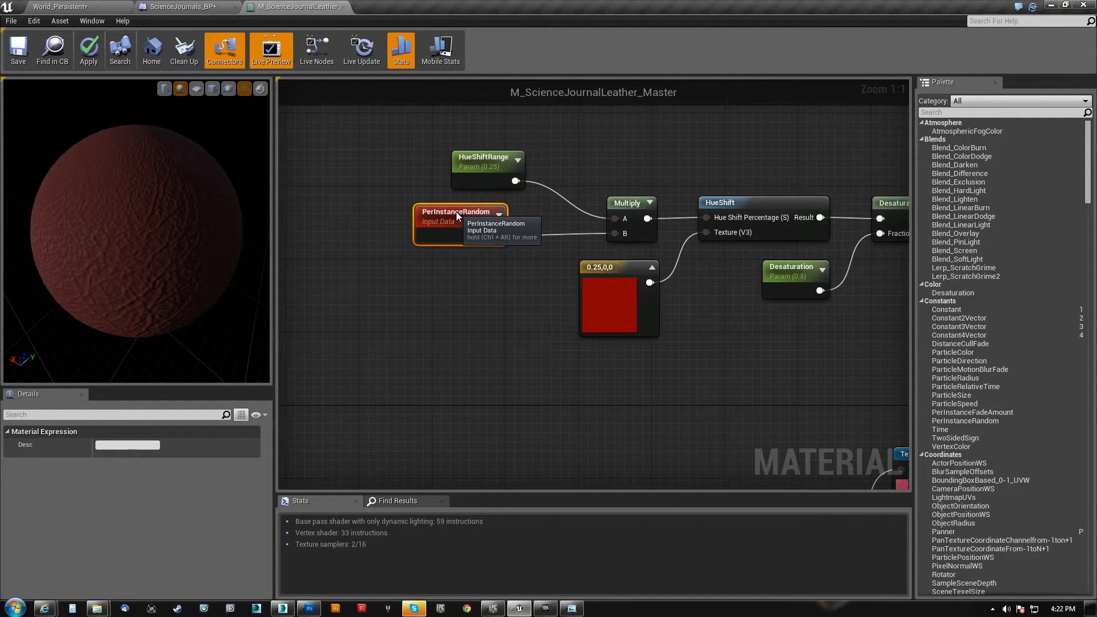
pyautogui.moveTo(457, 215); pyautogui.dragTo(429, 216)
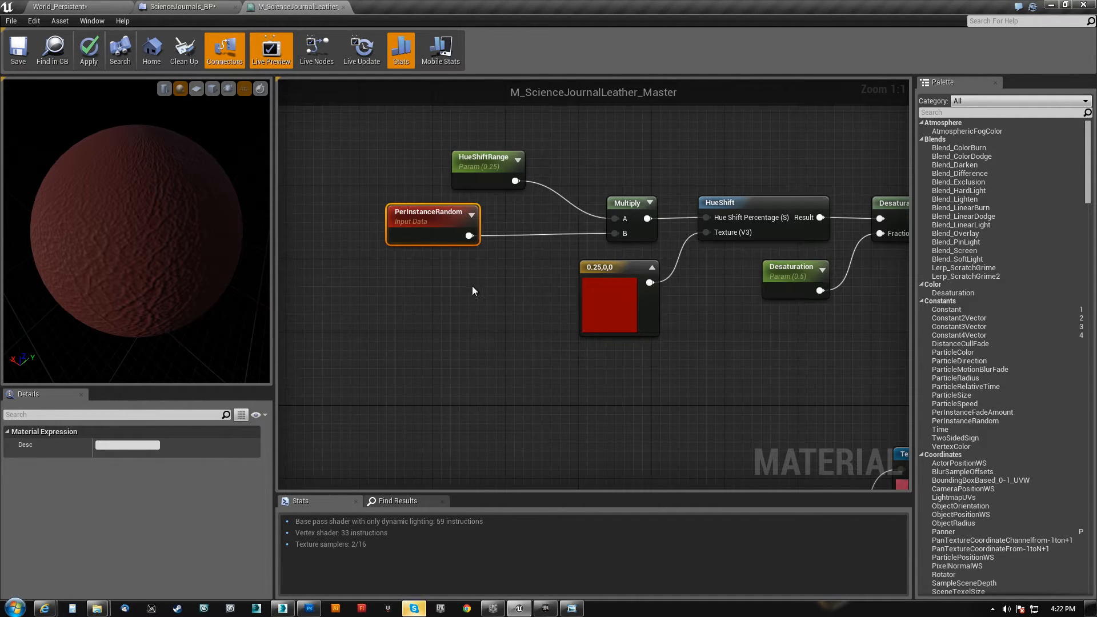
# Review the HueShiftRange and PerInstanceRandom nodes and follow the graph to the Vibrance multiplication
pyautogui.click(488, 158)
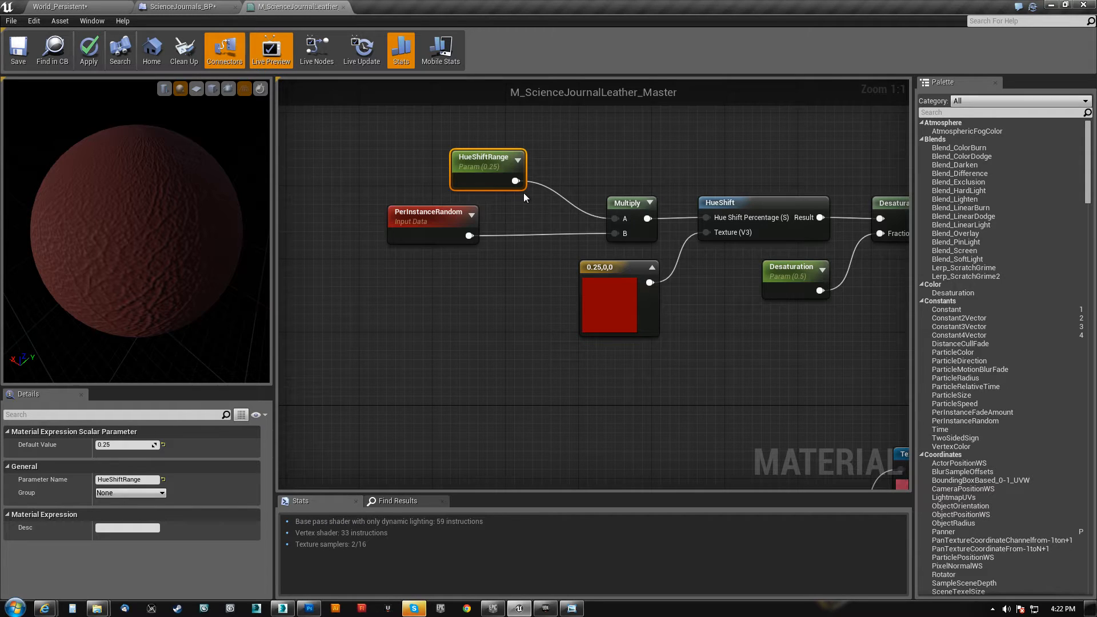
pyautogui.click(442, 217)
pyautogui.moveTo(769, 349); pyautogui.dragTo(330, 313, button='right')
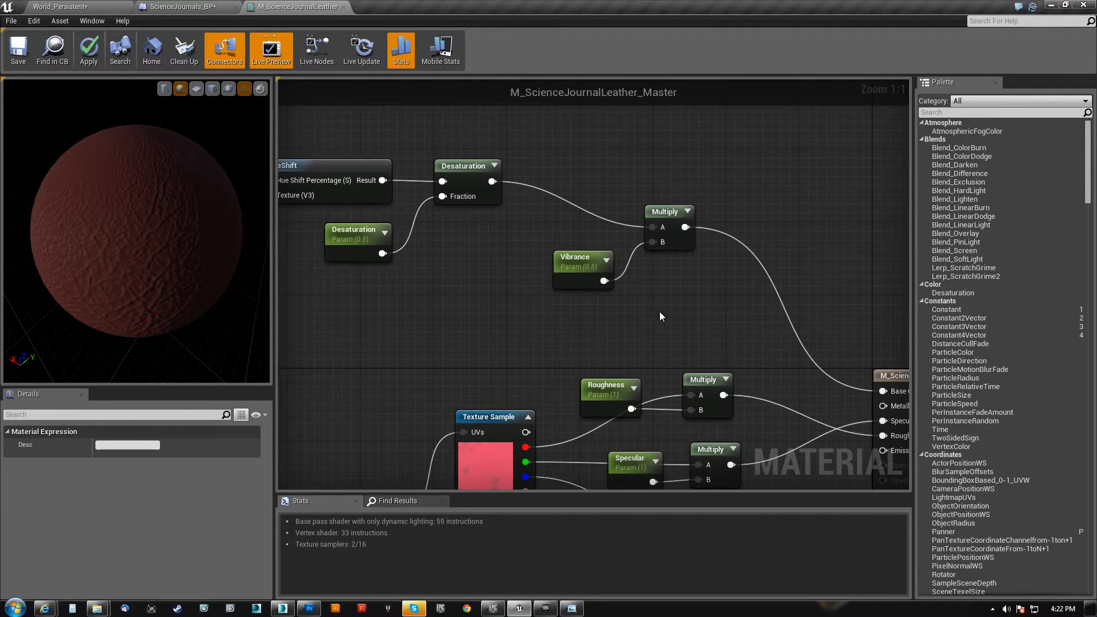
# Move the AO parameter and its Multiply node down, level with the material's Ambient Occlusion input
pyautogui.moveTo(660, 312); pyautogui.dragTo(555, 157, button='right')
pyautogui.moveTo(402, 213); pyautogui.dragTo(497, 161, button='right')
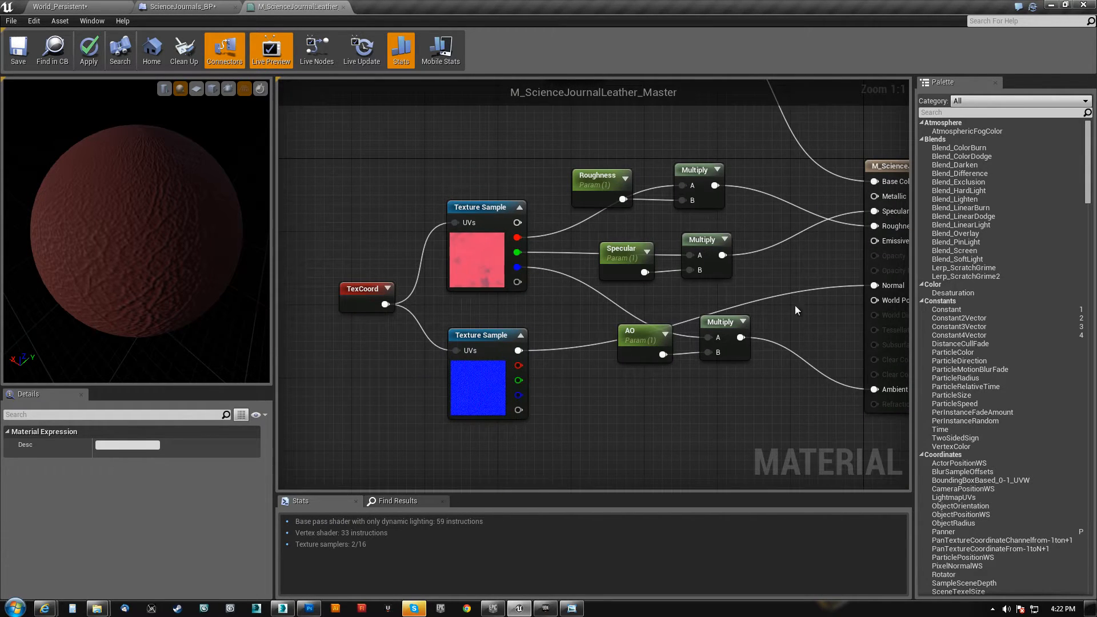
pyautogui.click(369, 292)
pyautogui.moveTo(627, 386); pyautogui.dragTo(482, 389, button='right')
pyautogui.moveTo(481, 390); pyautogui.dragTo(590, 369)
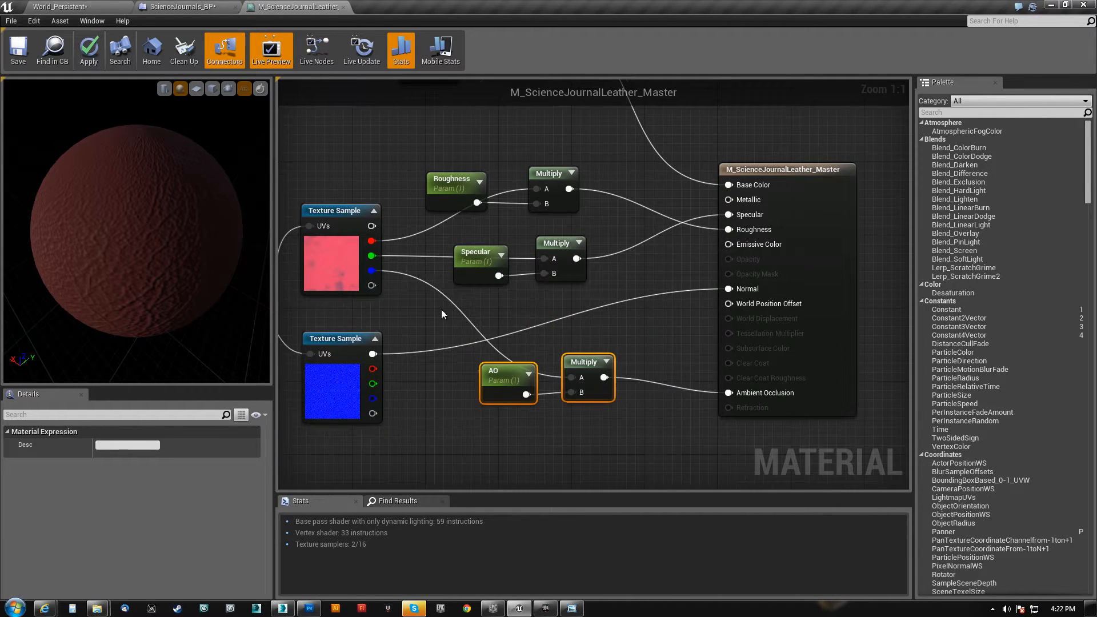
# Shift the Specular parameter and its Multiply node slightly down, and move the Roughness pair up to separate them
pyautogui.moveTo(440, 309); pyautogui.dragTo(491, 353, button='right')
pyautogui.moveTo(631, 297); pyautogui.dragTo(632, 296)
pyautogui.moveTo(617, 287)
pyautogui.mouseDown()
pyautogui.moveTo(618, 305)
pyautogui.moveTo(618, 293)
pyautogui.mouseUp()
pyautogui.moveTo(494, 187); pyautogui.dragTo(624, 256)
pyautogui.moveTo(604, 215); pyautogui.dragTo(620, 176)
pyautogui.moveTo(452, 208); pyautogui.dragTo(567, 267, button='right')
# Close the M_ScienceJournalLeather_Master material without applying its changes
pyautogui.scroll(-3, 567, 269)
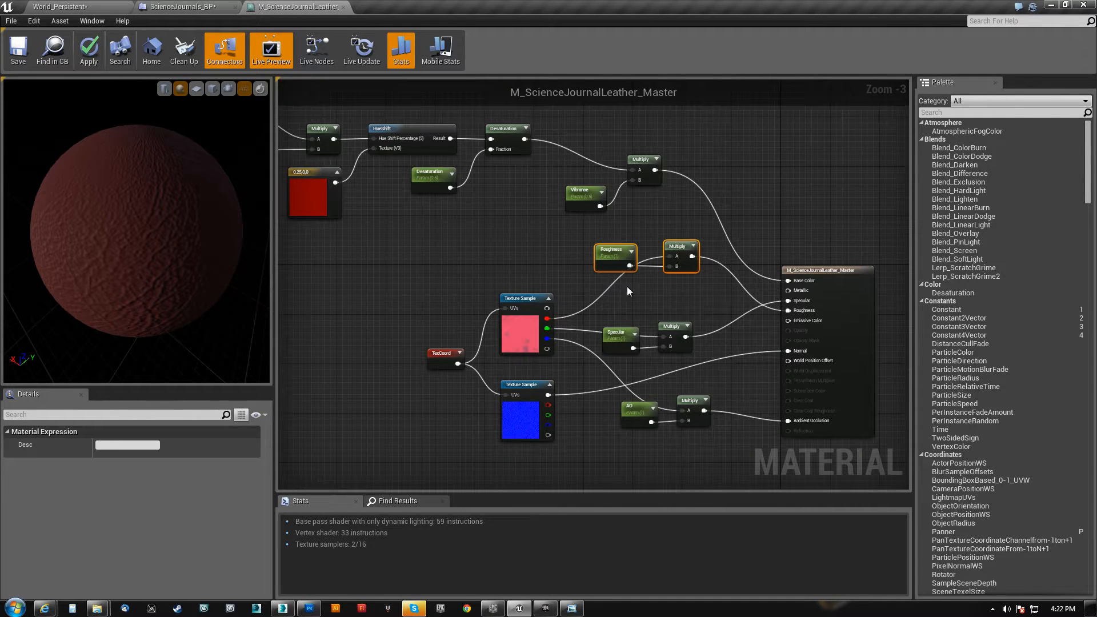
pyautogui.click(343, 7)
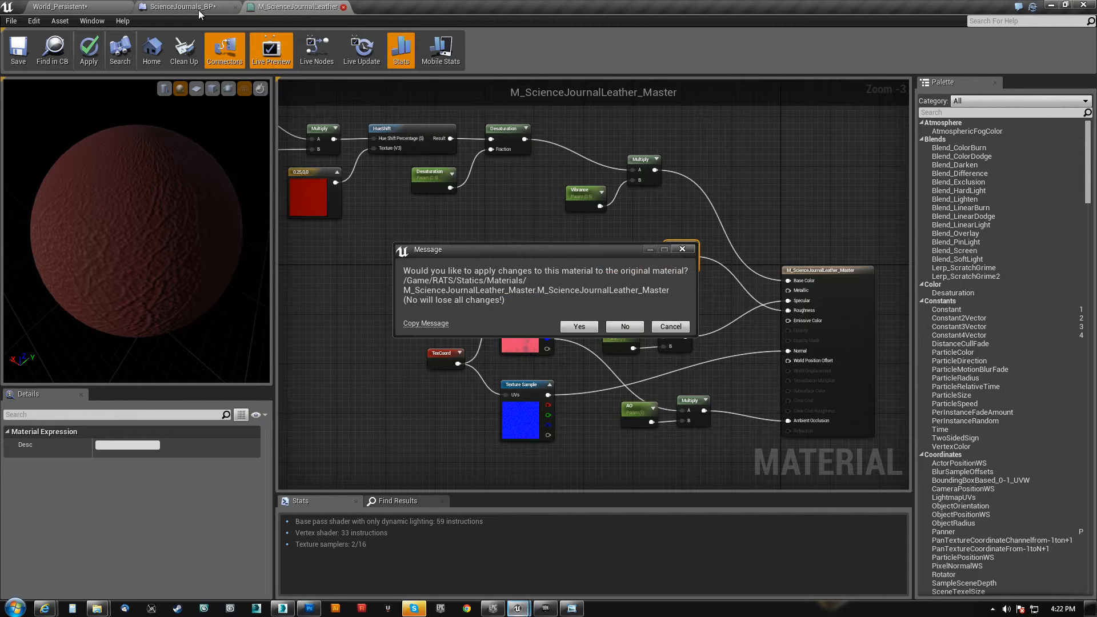
pyautogui.click(624, 326)
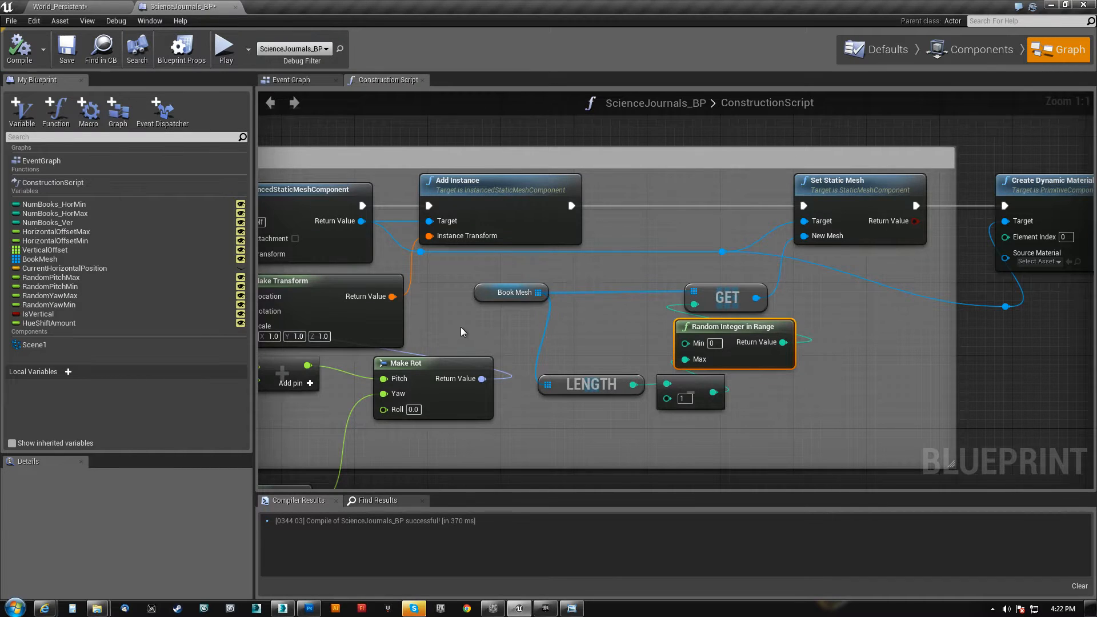
# Show the blueprint's components, select the root Scene1, and view the whole row of books in the preview
pyautogui.scroll(-12, 539, 348)
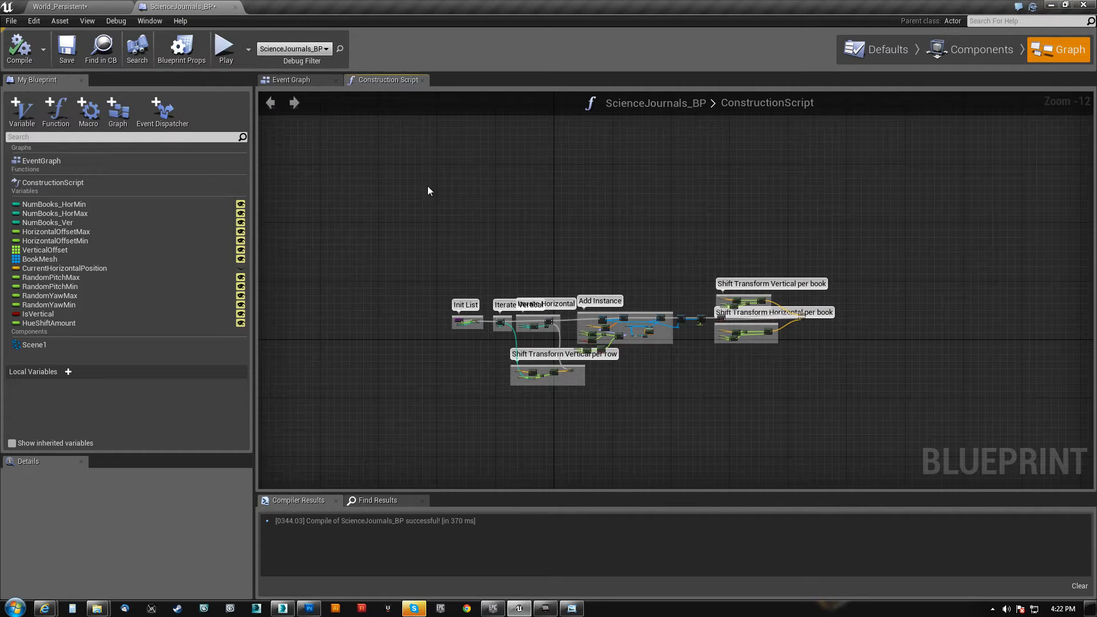
pyautogui.click(1003, 59)
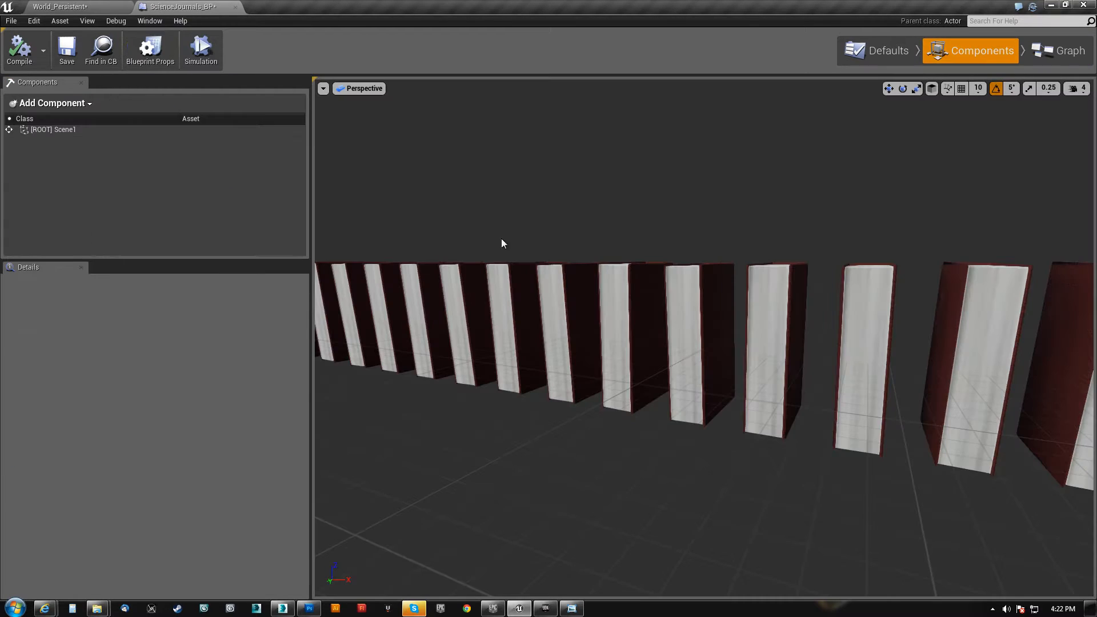
pyautogui.press('s')
pyautogui.moveTo(639, 348); pyautogui.dragTo(571, 343, button='right')
pyautogui.press('a')
pyautogui.press('d')
pyautogui.click(39, 130)
pyautogui.moveTo(342, 309); pyautogui.dragTo(549, 308, button='right')
pyautogui.press('a')
pyautogui.press('s')
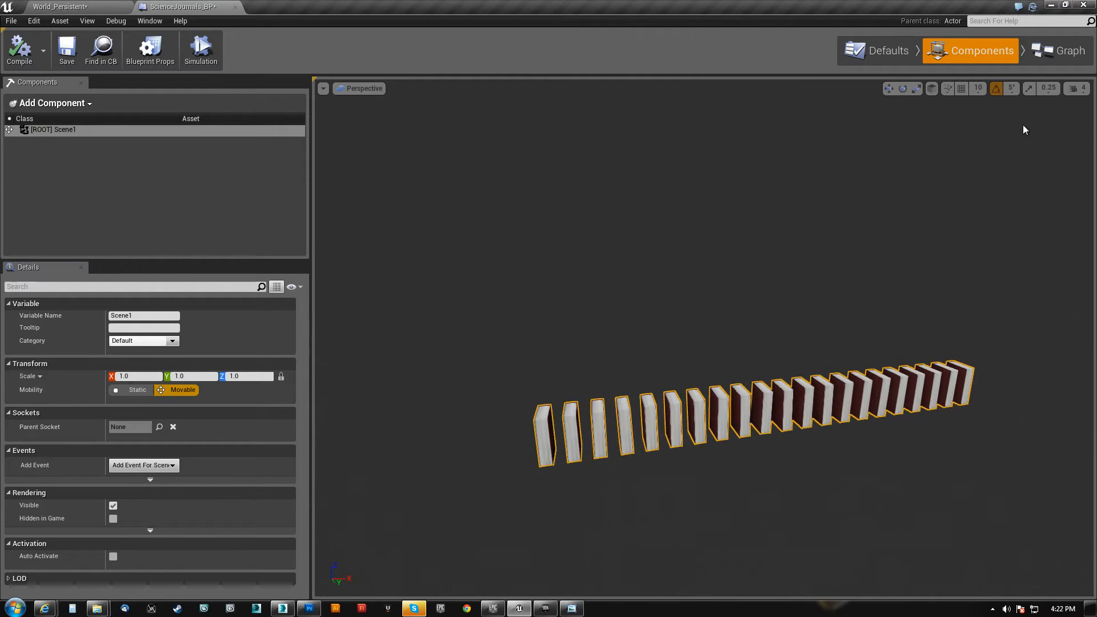
# Return to the construction script and inspect the Vertical Offset variable that feeds Resize in Init List
pyautogui.click(1069, 57)
pyautogui.scroll(4, 558, 365)
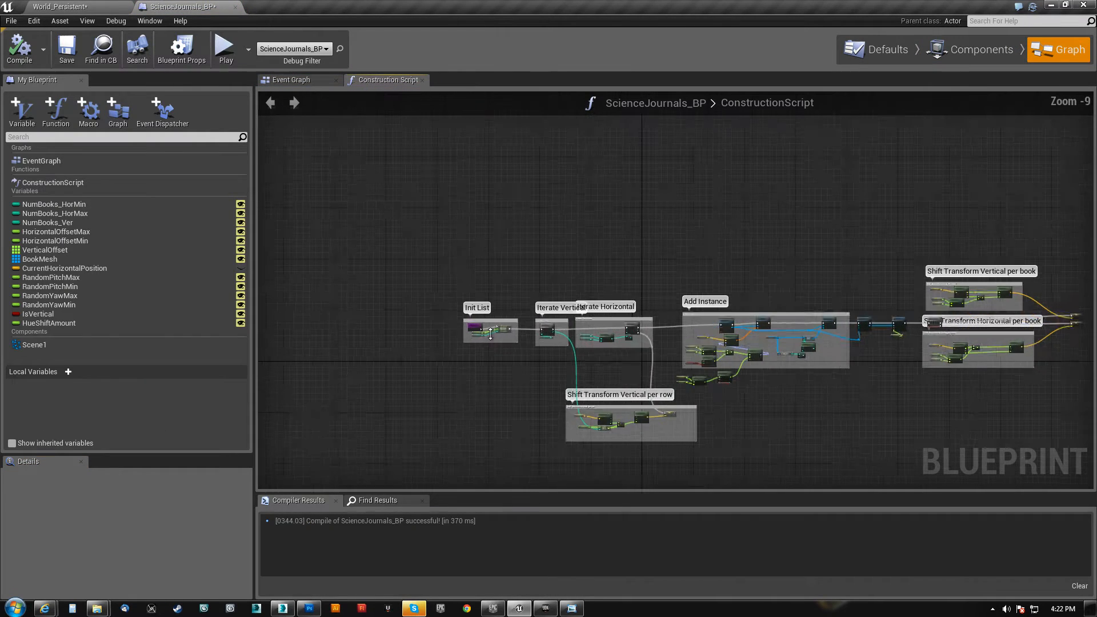
pyautogui.scroll(2, 482, 348)
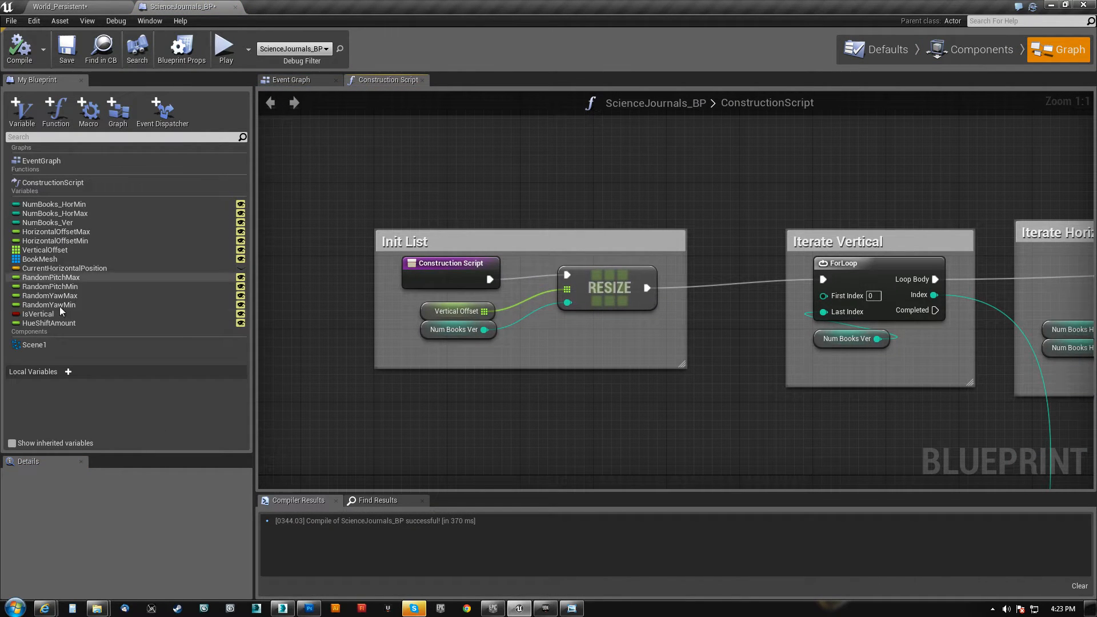
pyautogui.moveTo(538, 338); pyautogui.dragTo(502, 342, button='right')
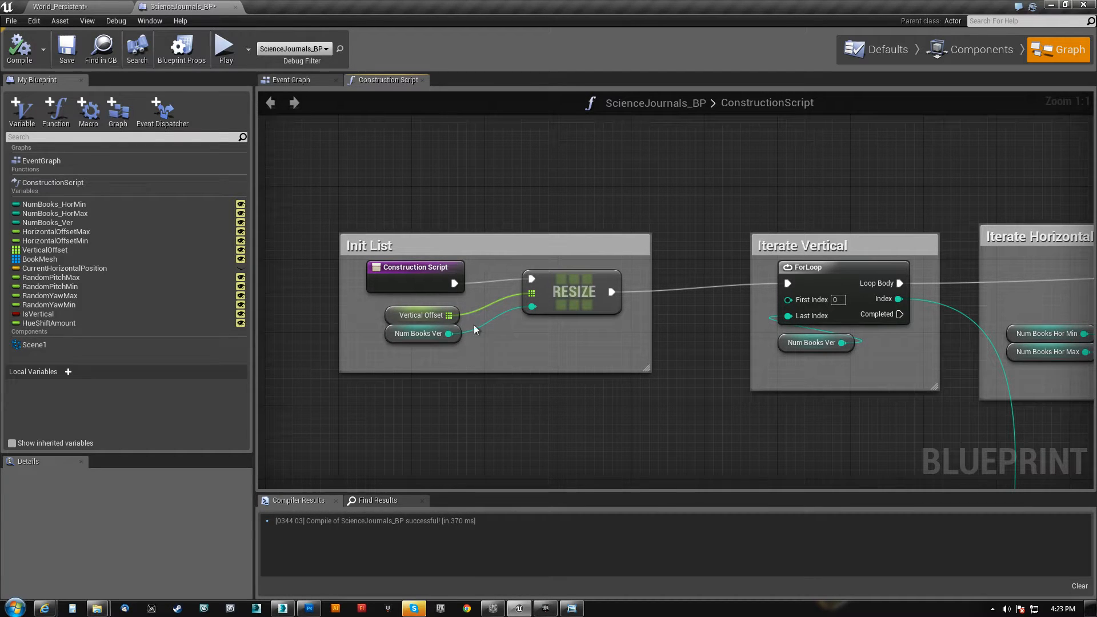
pyautogui.click(391, 316)
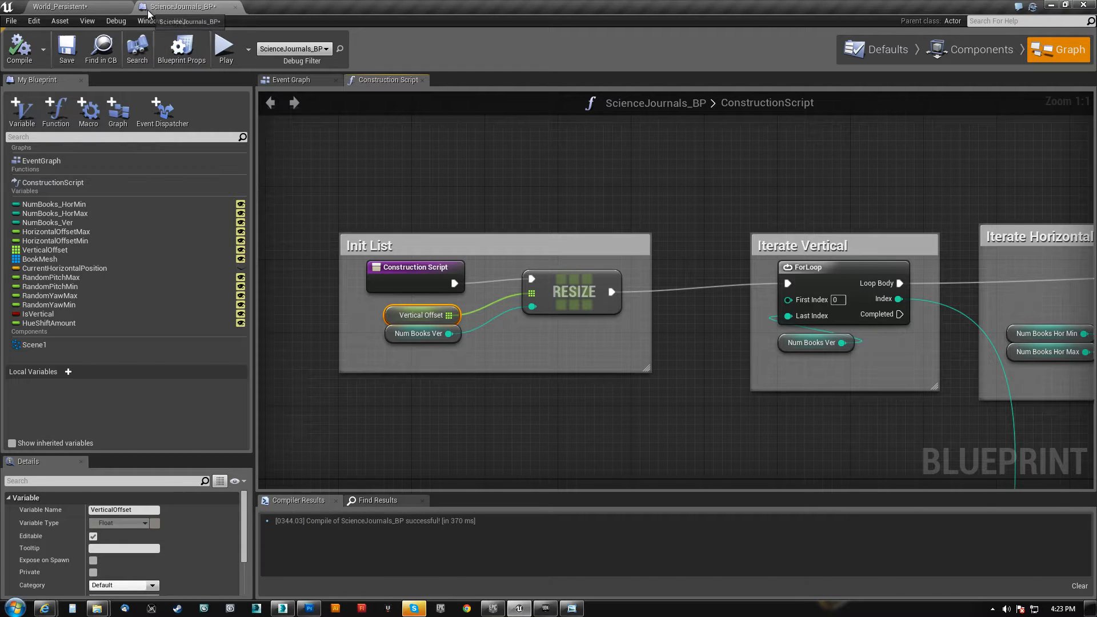
# In the World_Persistent level, select the bookshelf's ScienceJournals_BP, expand its Vertical Offset array, and compare the entries with the shelf rows
pyautogui.click(85, 6)
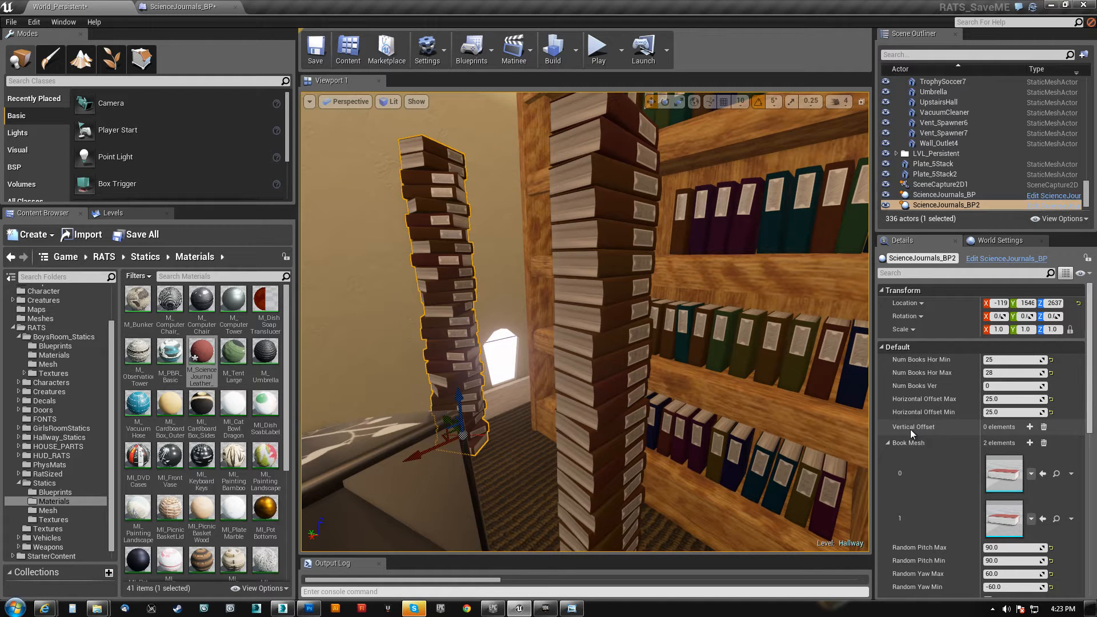
pyautogui.click(887, 443)
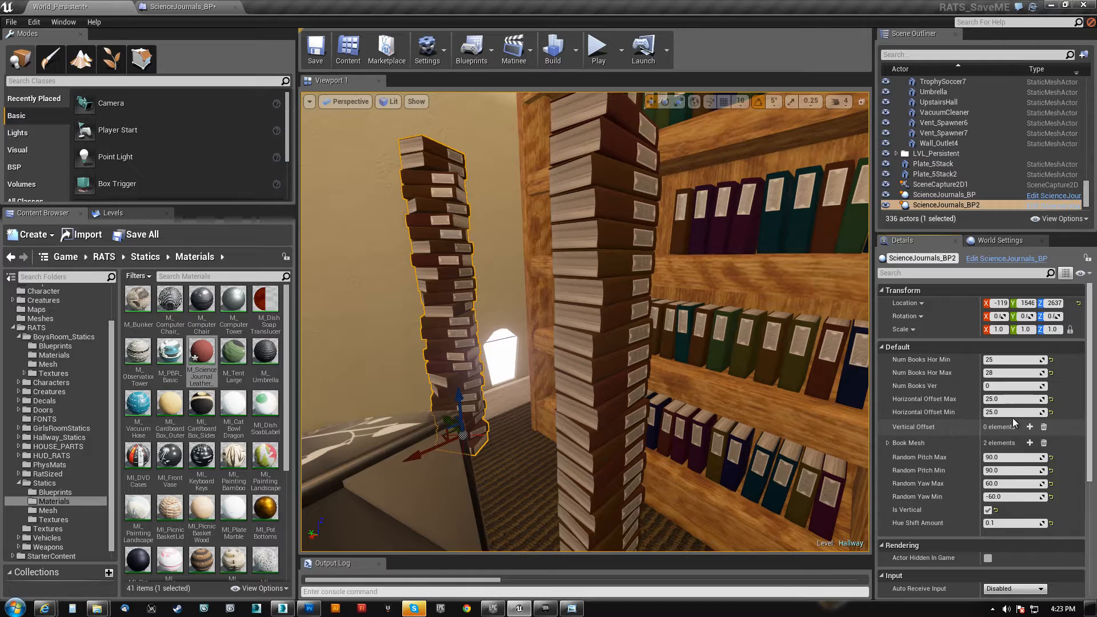
pyautogui.click(781, 354)
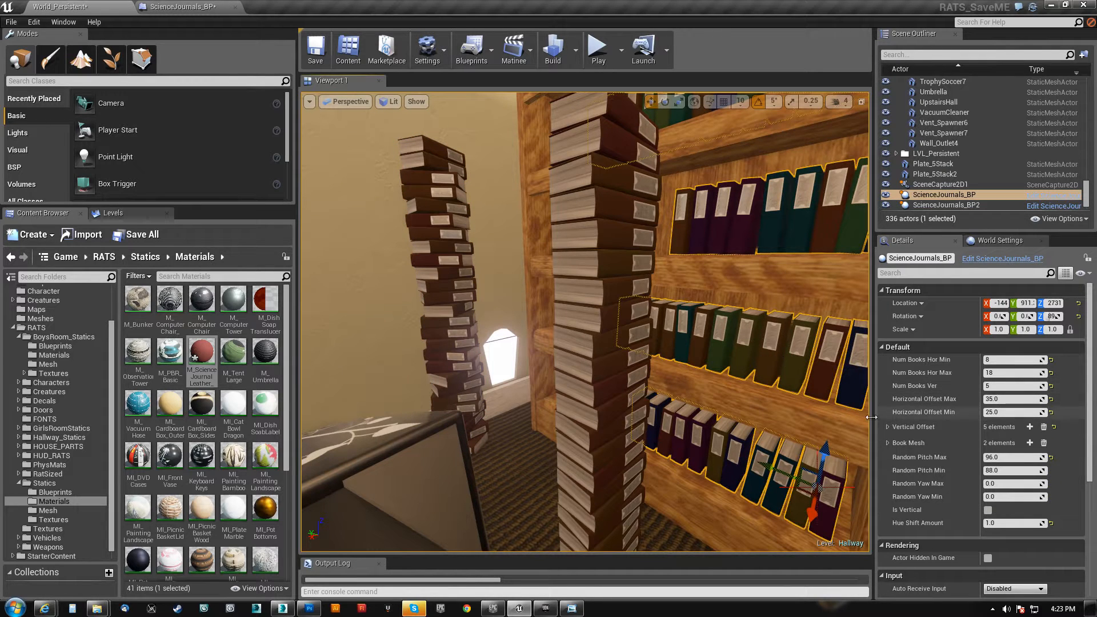
pyautogui.click(890, 427)
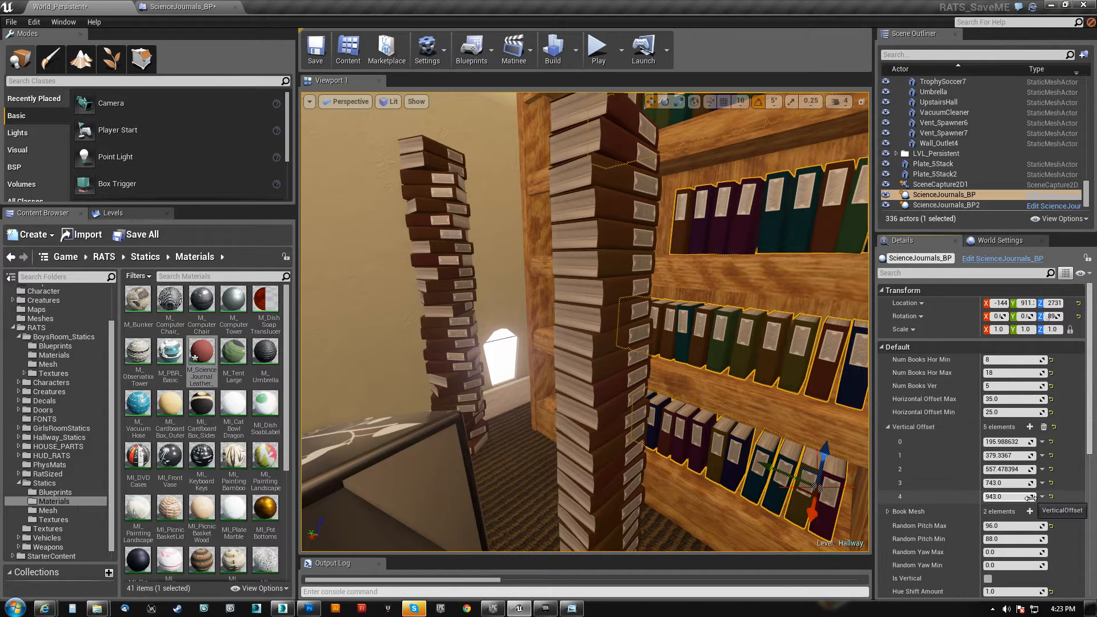
pyautogui.moveTo(669, 381); pyautogui.dragTo(593, 468, button='right')
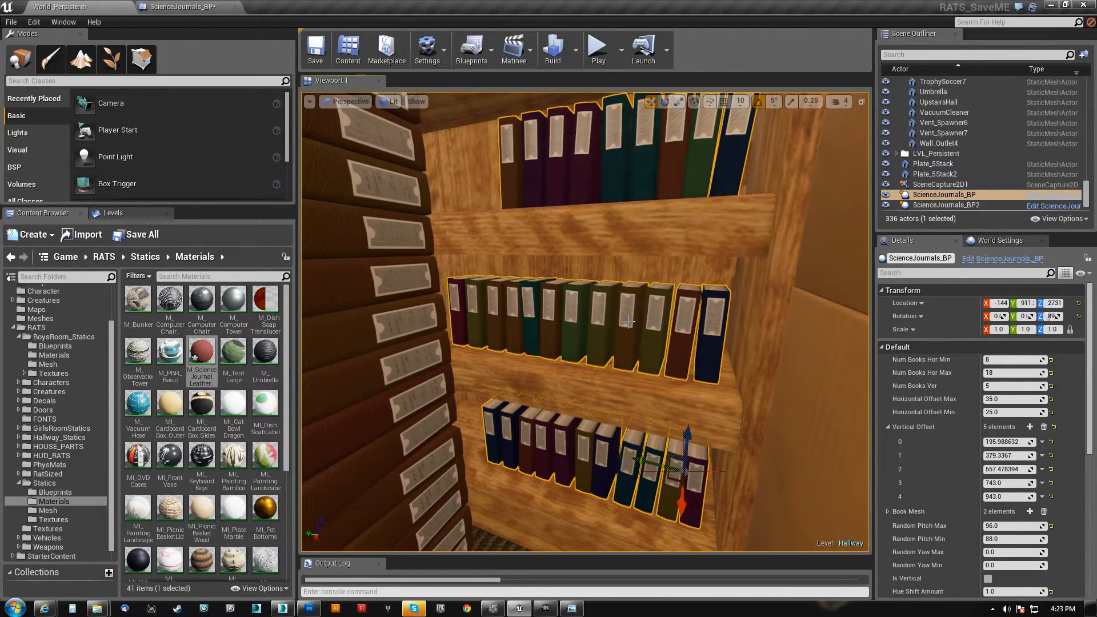
pyautogui.moveTo(621, 257); pyautogui.dragTo(644, 215, button='middle')
pyautogui.moveTo(645, 229); pyautogui.dragTo(646, 257, button='right')
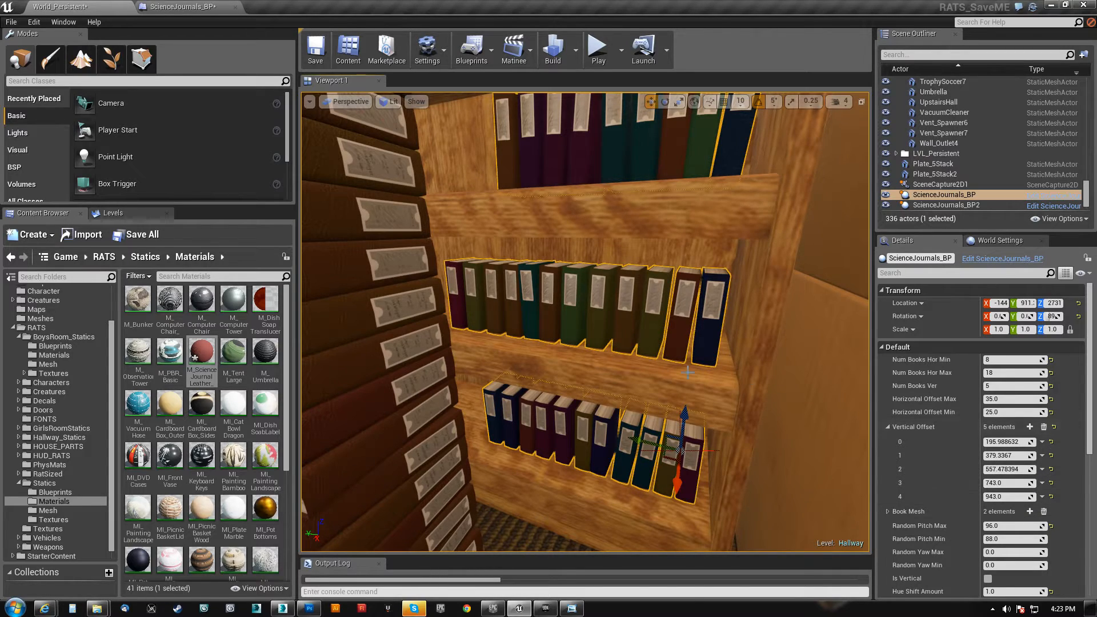
pyautogui.moveTo(585, 322); pyautogui.dragTo(492, 406, button='right')
# Go back to the blueprint graph and examine the Iterate Vertical group, its Num Books Ver limit and the groups that follow
pyautogui.click(187, 14)
pyautogui.moveTo(491, 407); pyautogui.dragTo(668, 194)
pyautogui.moveTo(664, 233); pyautogui.dragTo(609, 225)
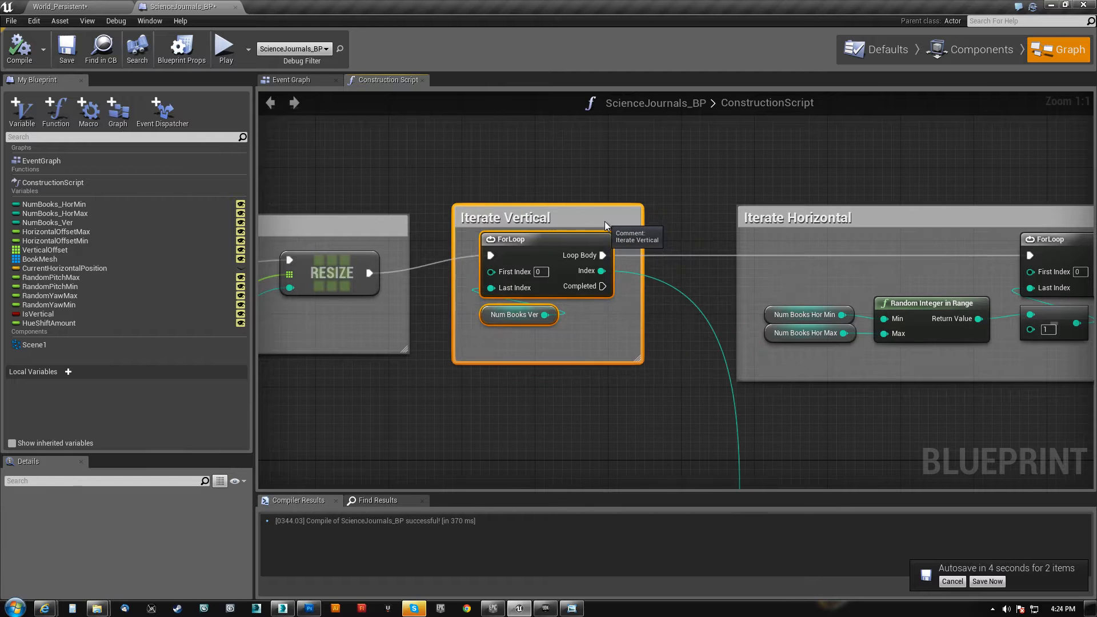
pyautogui.moveTo(575, 382); pyautogui.dragTo(464, 353, button='right')
pyautogui.scroll(-4, 436, 361)
pyautogui.scroll(-1, 440, 366)
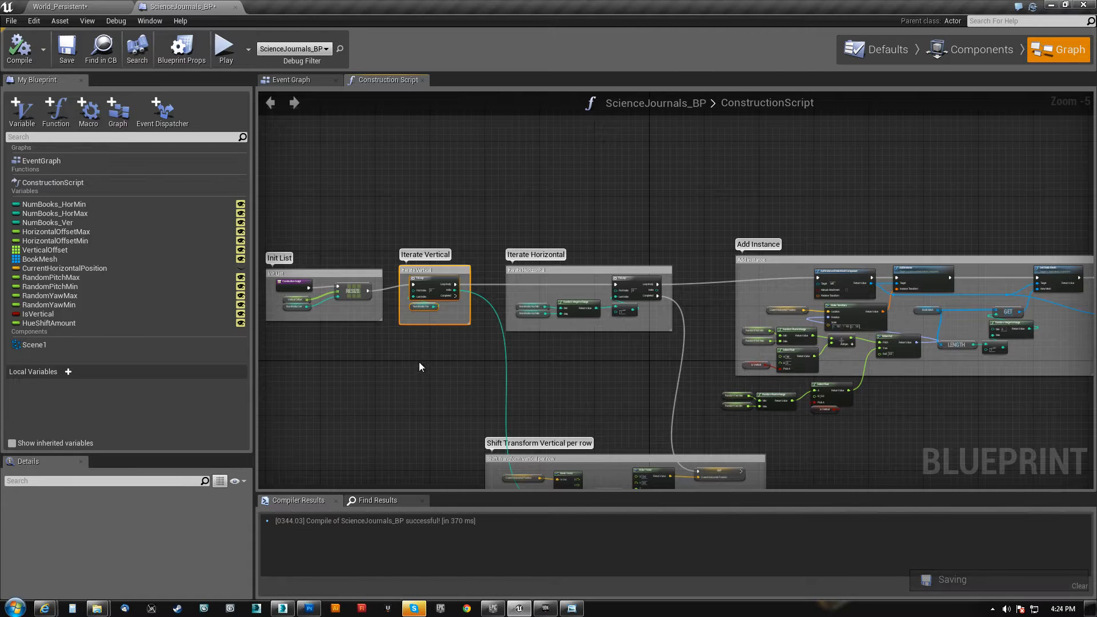
pyautogui.moveTo(407, 341); pyautogui.dragTo(469, 355, button='right')
# Return to the World_Persistent level and save both the level and the blueprint
pyautogui.click(94, 8)
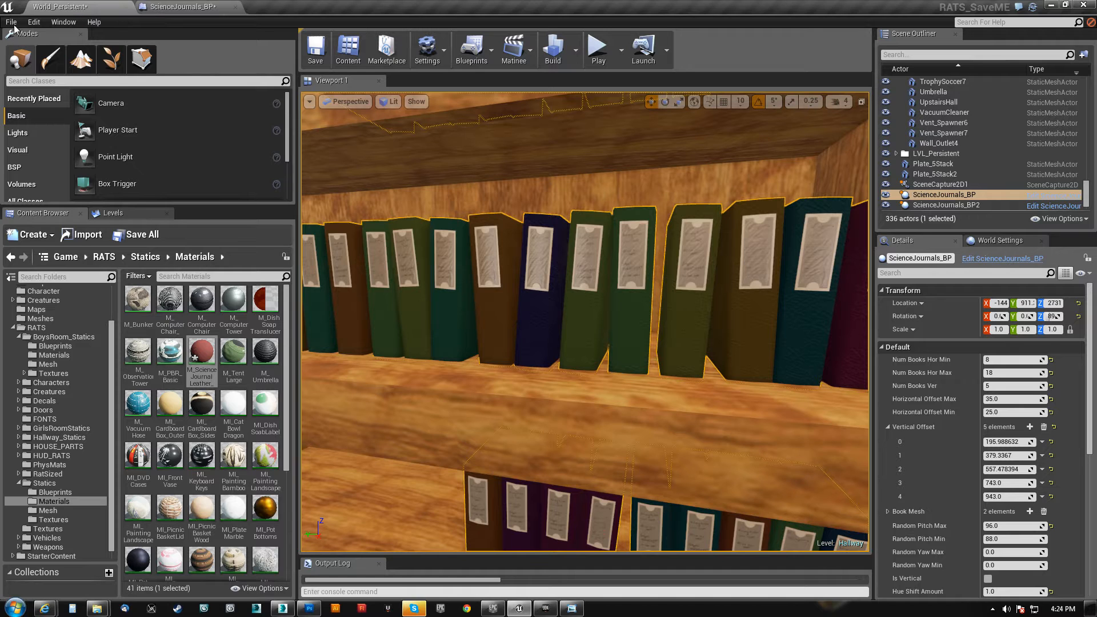
pyautogui.click(11, 21)
pyautogui.click(37, 120)
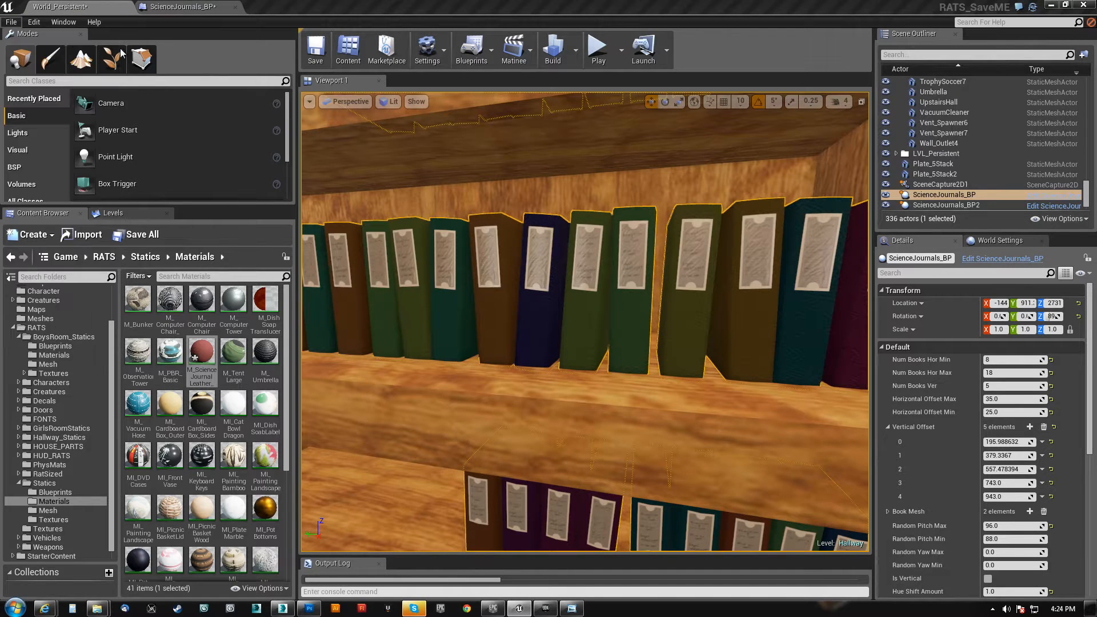
# In the blueprint graph, examine how the Iterate Vertical loop feeds Iterate Horizontal and its Num Books Hor Min and Max range
pyautogui.click(183, 7)
pyautogui.moveTo(612, 216); pyautogui.dragTo(436, 191, button='right')
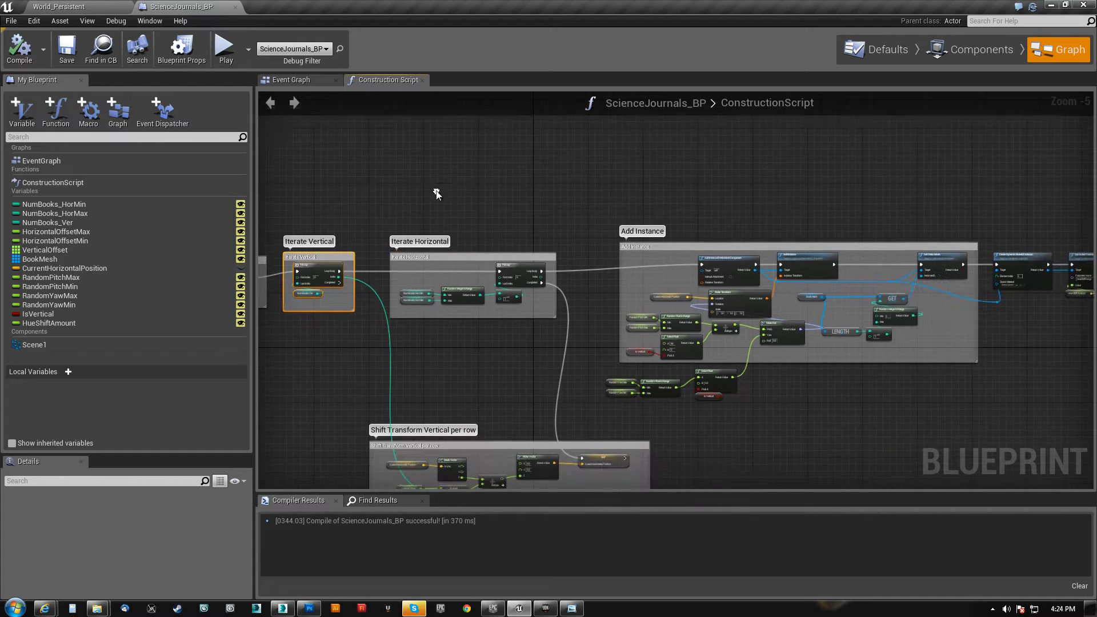
pyautogui.scroll(5, 455, 298)
pyautogui.moveTo(402, 334); pyautogui.dragTo(720, 341, button='right')
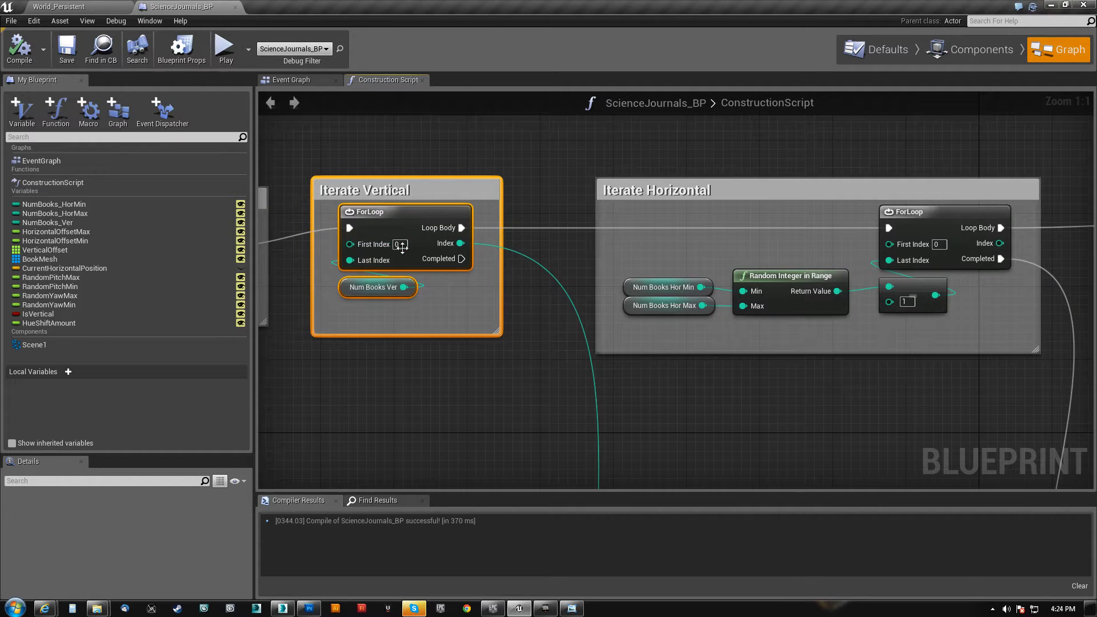
pyautogui.moveTo(352, 297); pyautogui.dragTo(488, 311, button='right')
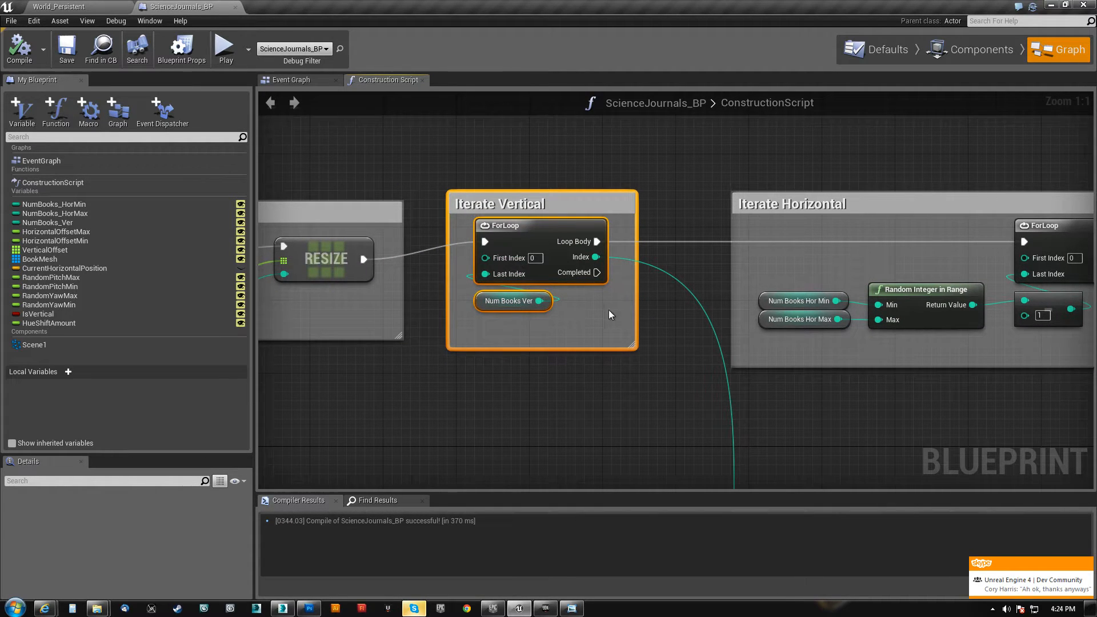
pyautogui.moveTo(610, 313); pyautogui.dragTo(493, 311, button='right')
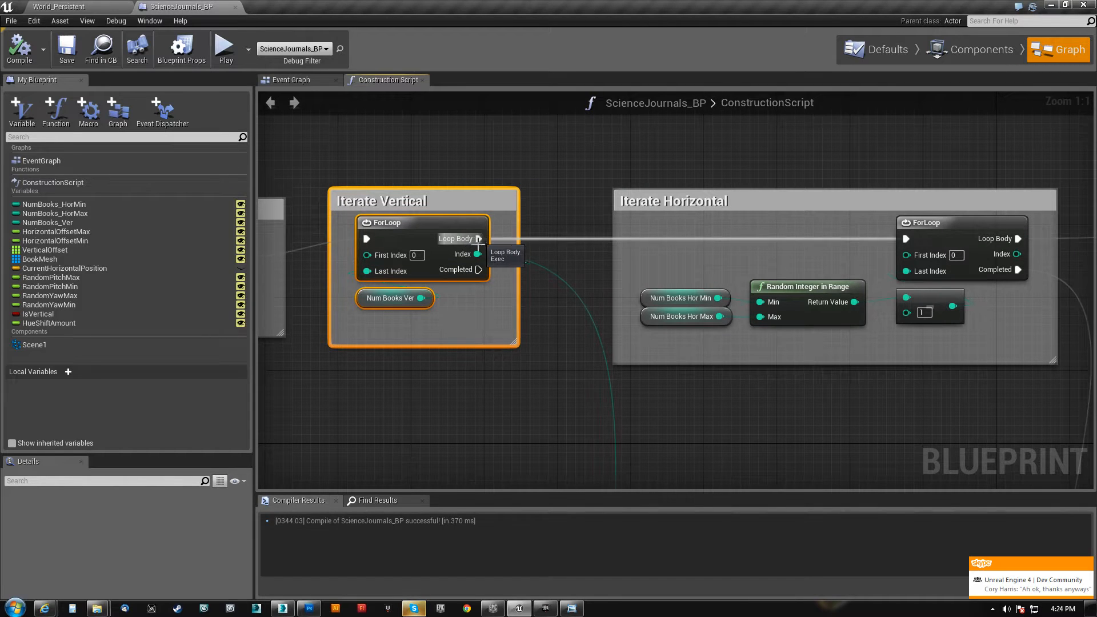
pyautogui.moveTo(724, 244); pyautogui.dragTo(557, 228, button='right')
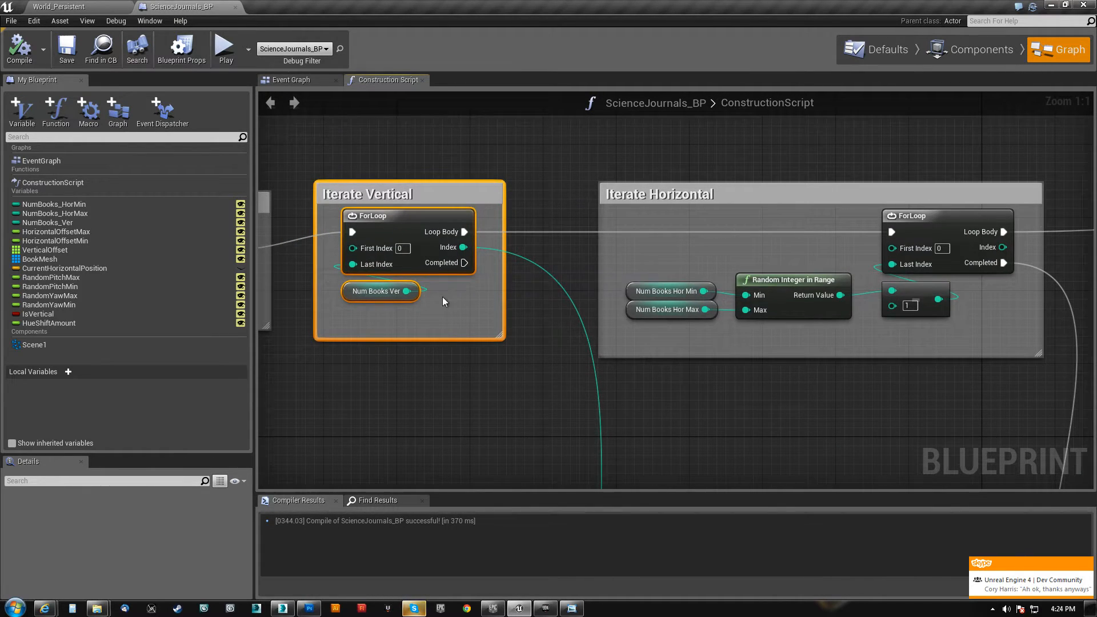
pyautogui.moveTo(782, 337); pyautogui.dragTo(497, 326, button='right')
pyautogui.moveTo(419, 368); pyautogui.dragTo(485, 379, button='right')
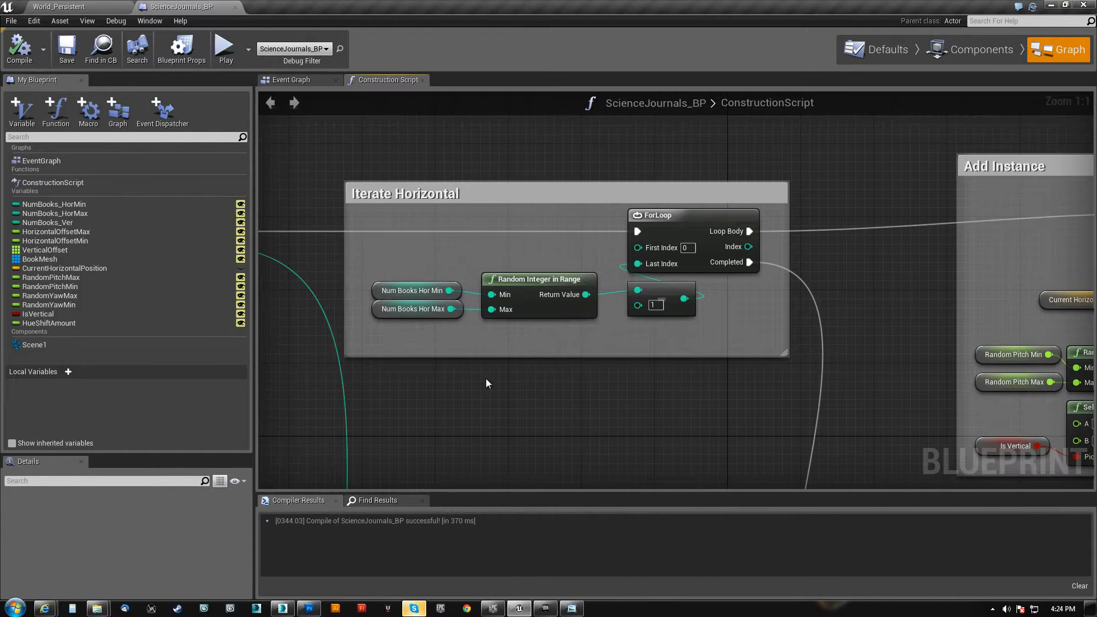
pyautogui.click(377, 309)
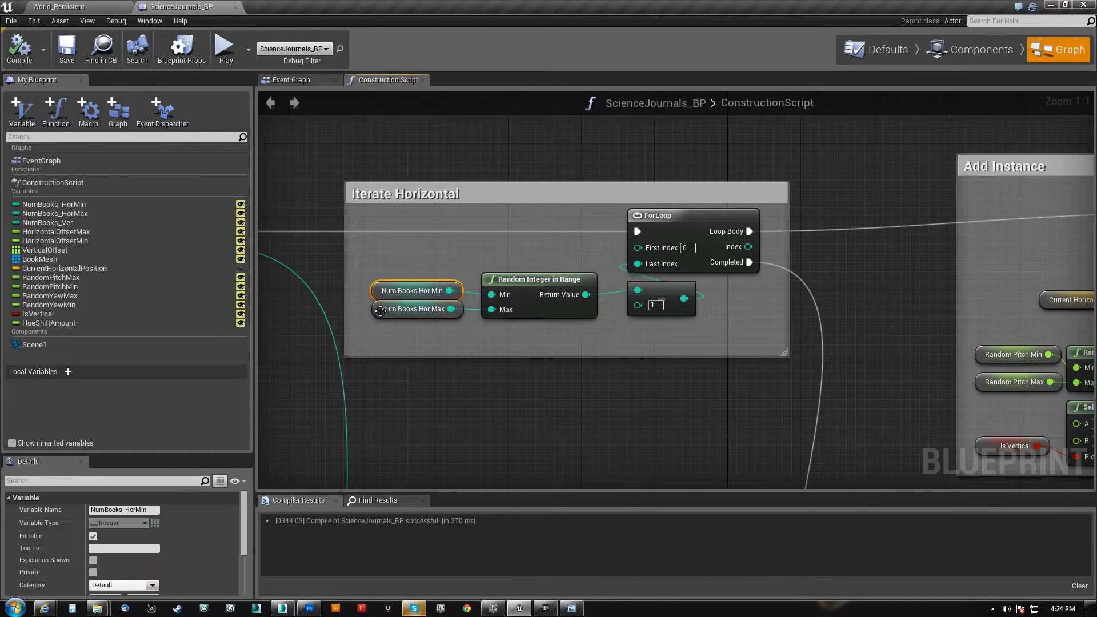
# Move the Random Yaw nodes with their Random Float in Range and Select Float so they line up beneath the Random Pitch nodes
pyautogui.moveTo(791, 294); pyautogui.dragTo(317, 111, button='right')
pyautogui.scroll(-2, 427, 377)
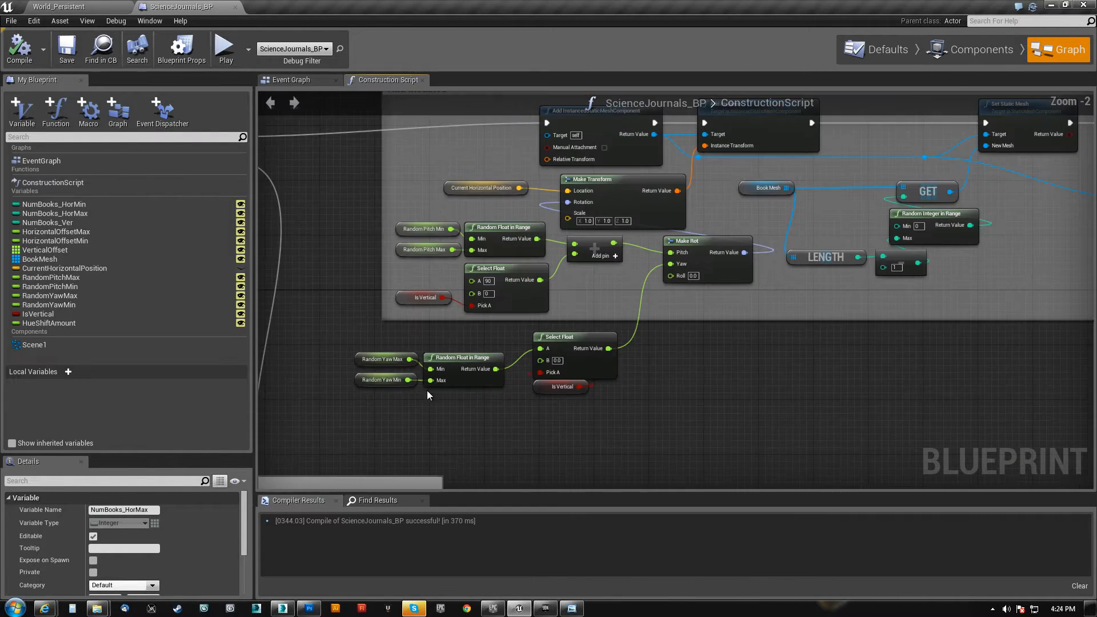
pyautogui.moveTo(426, 391); pyautogui.dragTo(470, 381, button='right')
pyautogui.scroll(1, 458, 390)
pyautogui.moveTo(423, 319); pyautogui.dragTo(732, 394)
pyautogui.moveTo(658, 311); pyautogui.dragTo(705, 303)
pyautogui.moveTo(731, 237); pyautogui.dragTo(630, 402, button='right')
# Examine the Add InstancedStaticMeshComponent and Add Instance nodes and the Make Transform that supplies the instance transform
pyautogui.scroll(1, 495, 251)
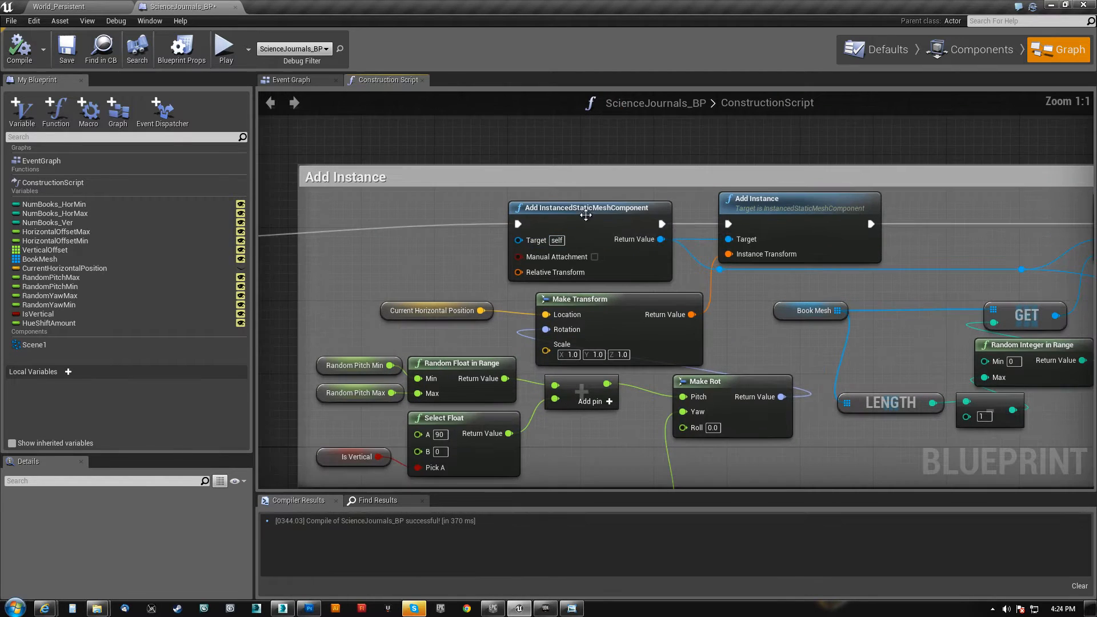
pyautogui.click(642, 219)
pyautogui.moveTo(796, 212); pyautogui.dragTo(661, 204, button='right')
pyautogui.click(661, 204)
pyautogui.moveTo(713, 264); pyautogui.dragTo(684, 272, button='right')
pyautogui.moveTo(822, 277); pyautogui.dragTo(592, 270, button='right')
pyautogui.click(761, 200)
pyautogui.moveTo(528, 288); pyautogui.dragTo(900, 255, button='right')
pyautogui.moveTo(548, 374); pyautogui.dragTo(611, 352, button='right')
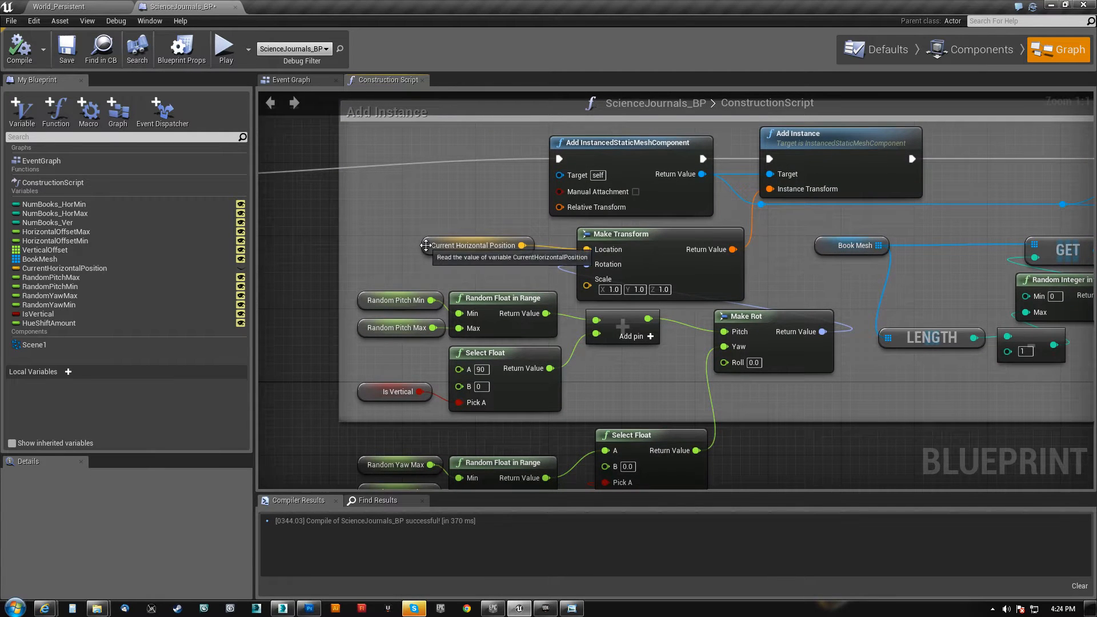
# Rename the CurrentHorizontalPosition variable to CurrentPosition and compile the blueprint
pyautogui.click(65, 268)
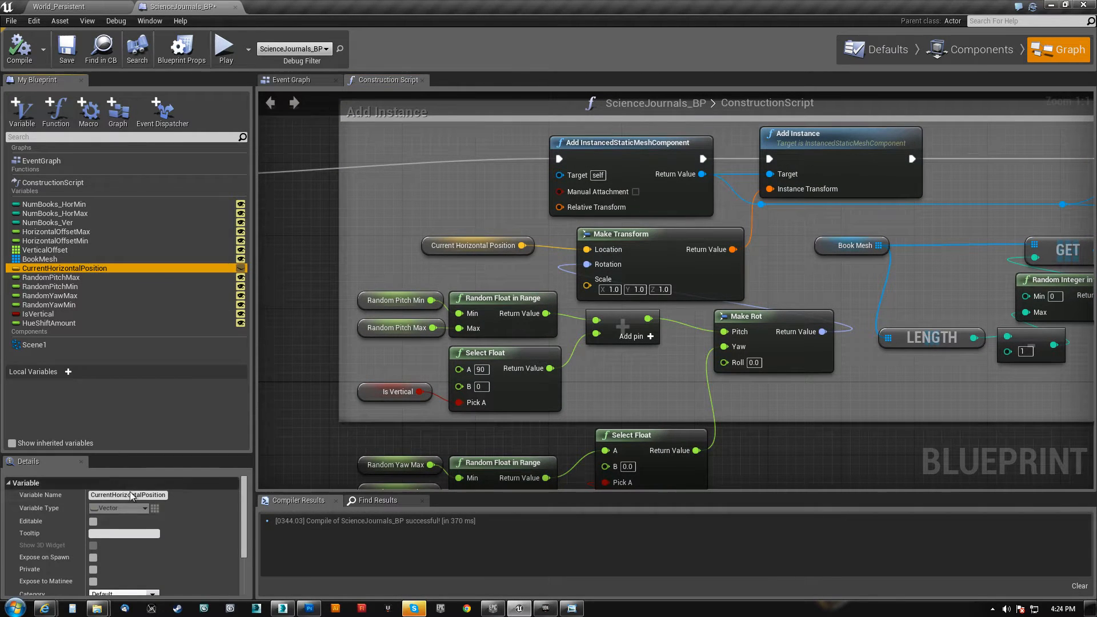
pyautogui.click(145, 494)
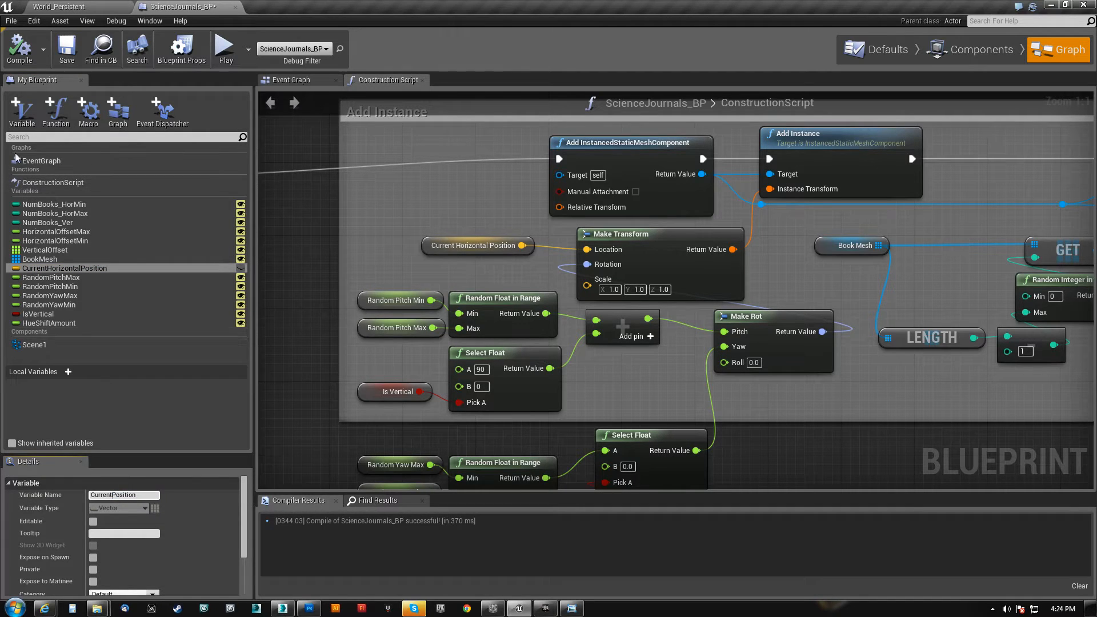
pyautogui.click(272, 297)
pyautogui.click(26, 57)
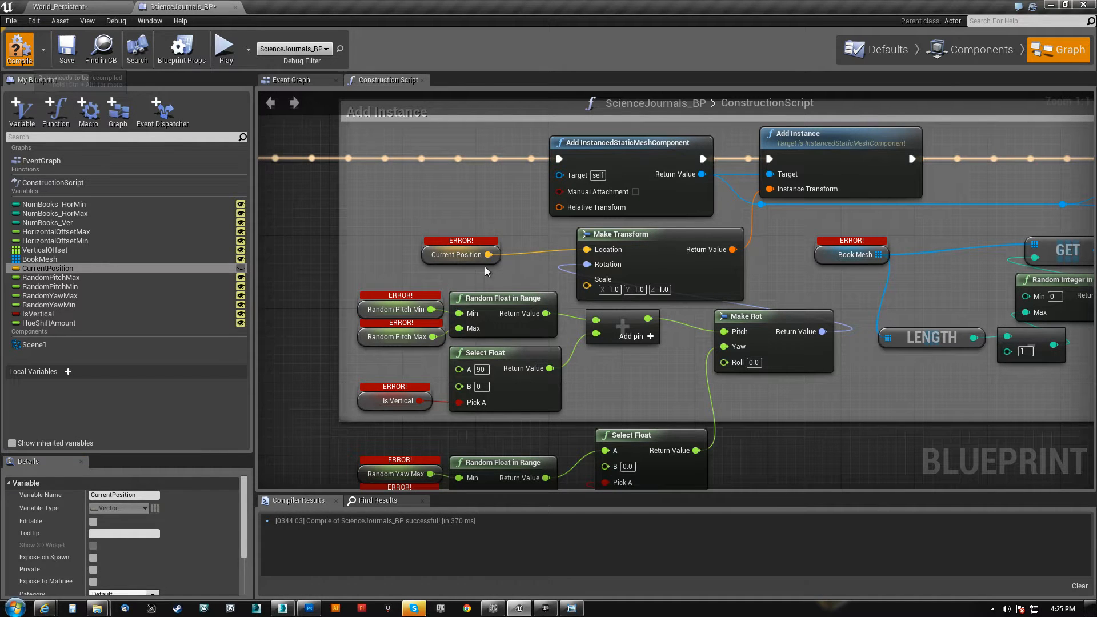
# Examine the Add InstancedStaticMeshComponent and Add Instance nodes at the start of the Add Instance section
pyautogui.moveTo(493, 196); pyautogui.dragTo(417, 248, button='right')
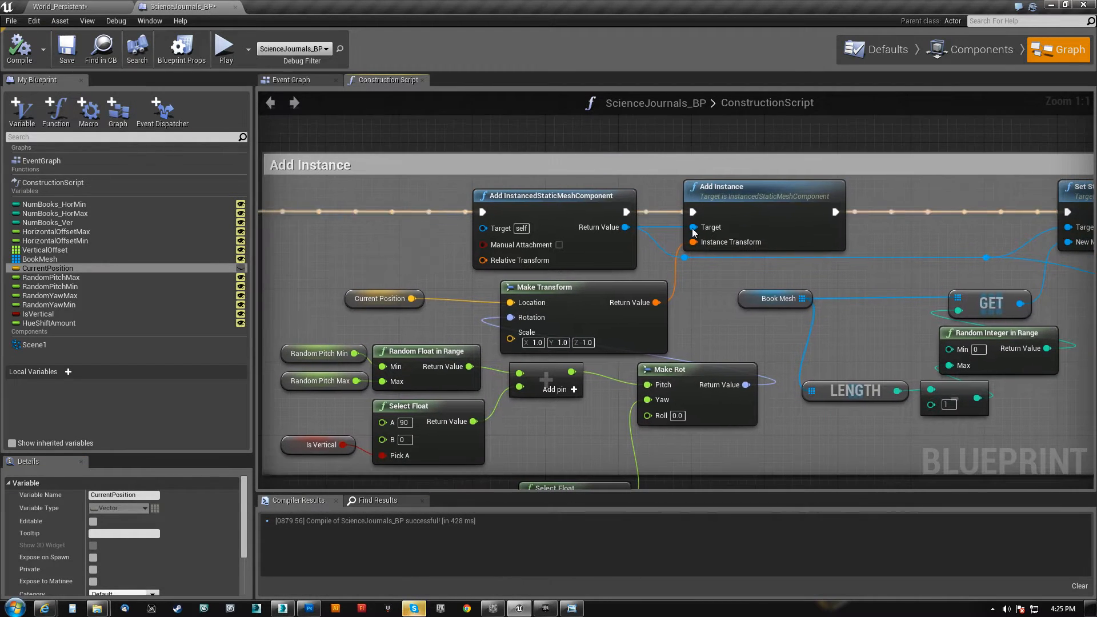
pyautogui.click(721, 193)
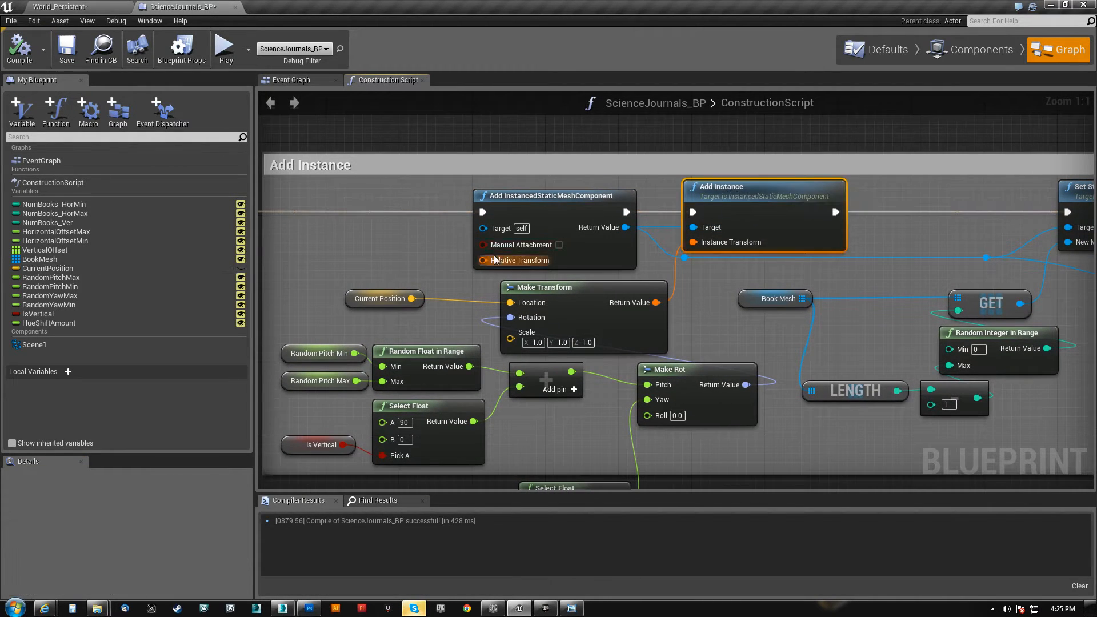
pyautogui.click(533, 197)
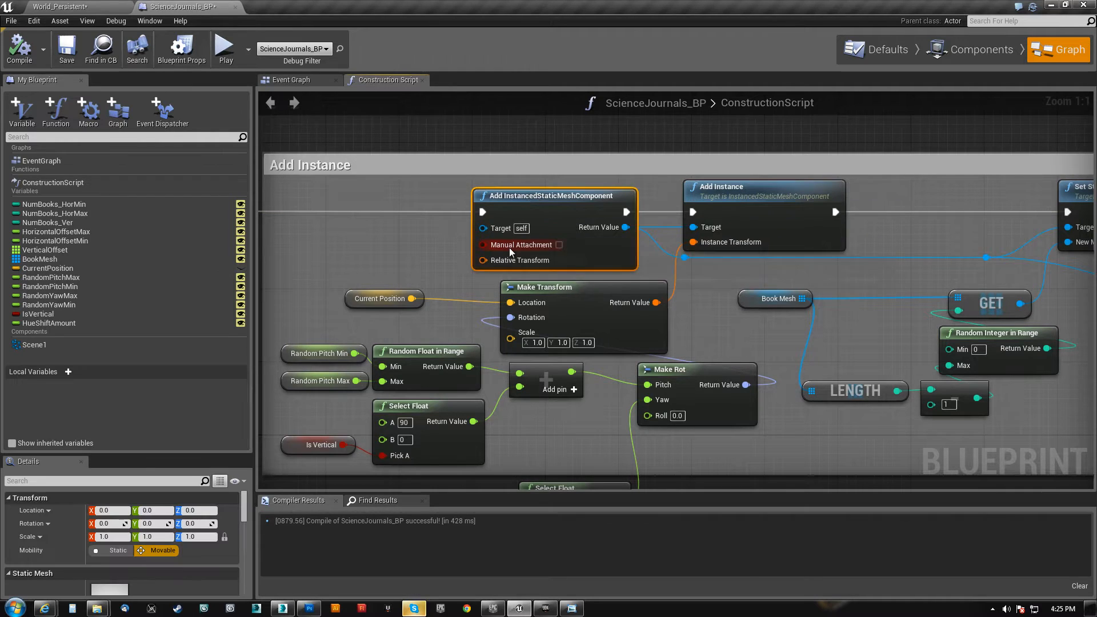
pyautogui.click(748, 194)
pyautogui.moveTo(488, 349); pyautogui.dragTo(517, 275, button='right')
pyautogui.moveTo(604, 363); pyautogui.dragTo(653, 334, button='right')
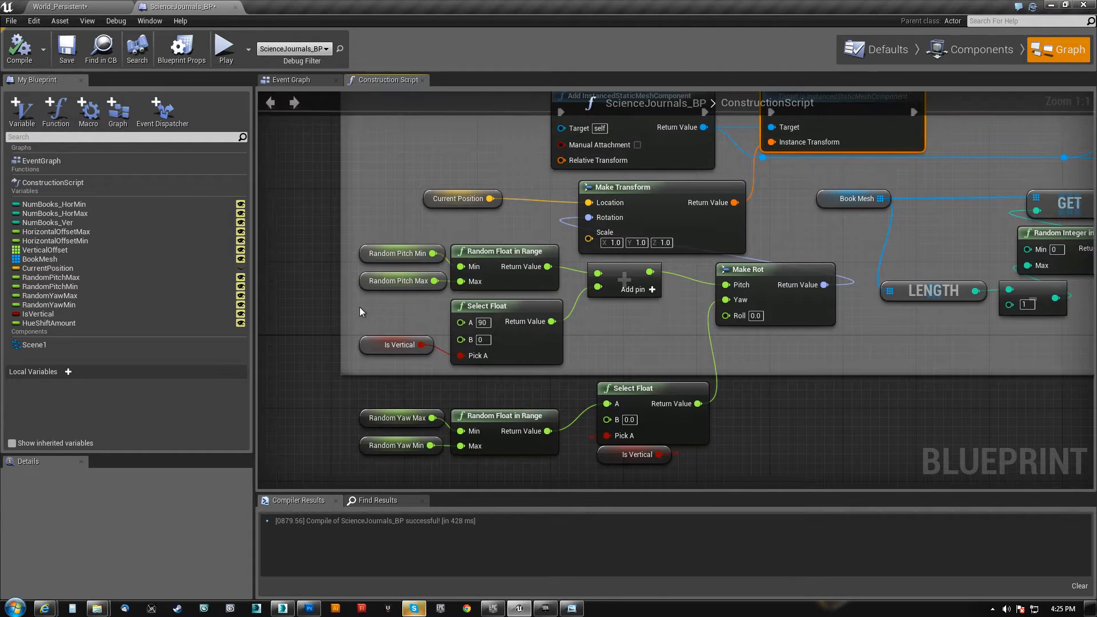
# Examine how the Random Pitch range and the Is Vertical Select Float are summed into the Make Rot pitch
pyautogui.moveTo(415, 239); pyautogui.dragTo(414, 240)
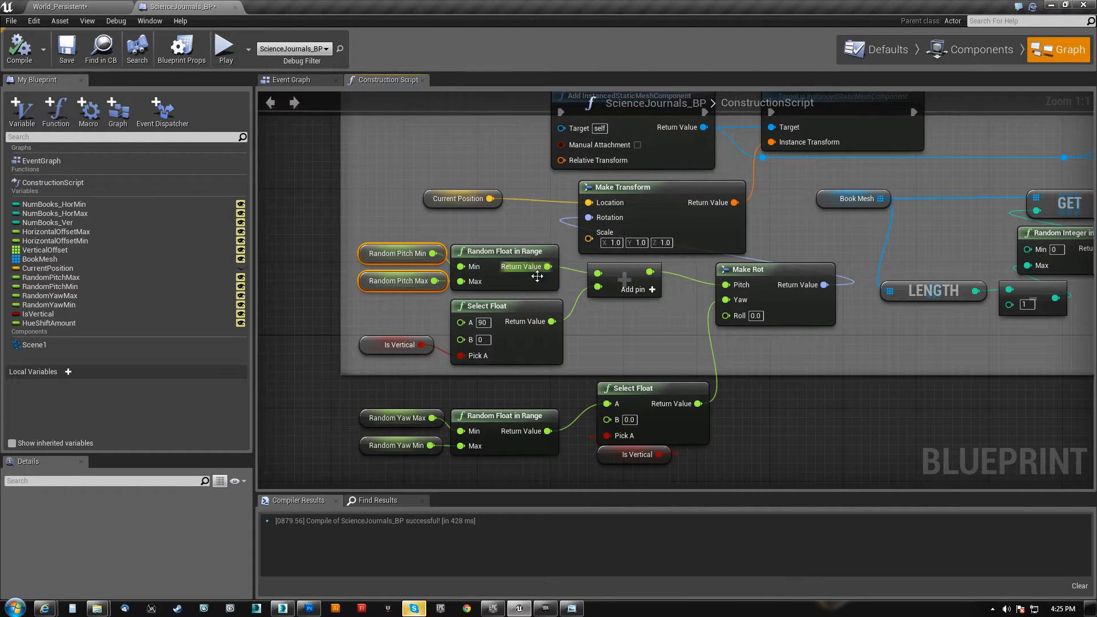
pyautogui.click(628, 275)
pyautogui.click(779, 268)
pyautogui.moveTo(633, 334); pyautogui.dragTo(632, 301, button='right')
pyautogui.click(493, 280)
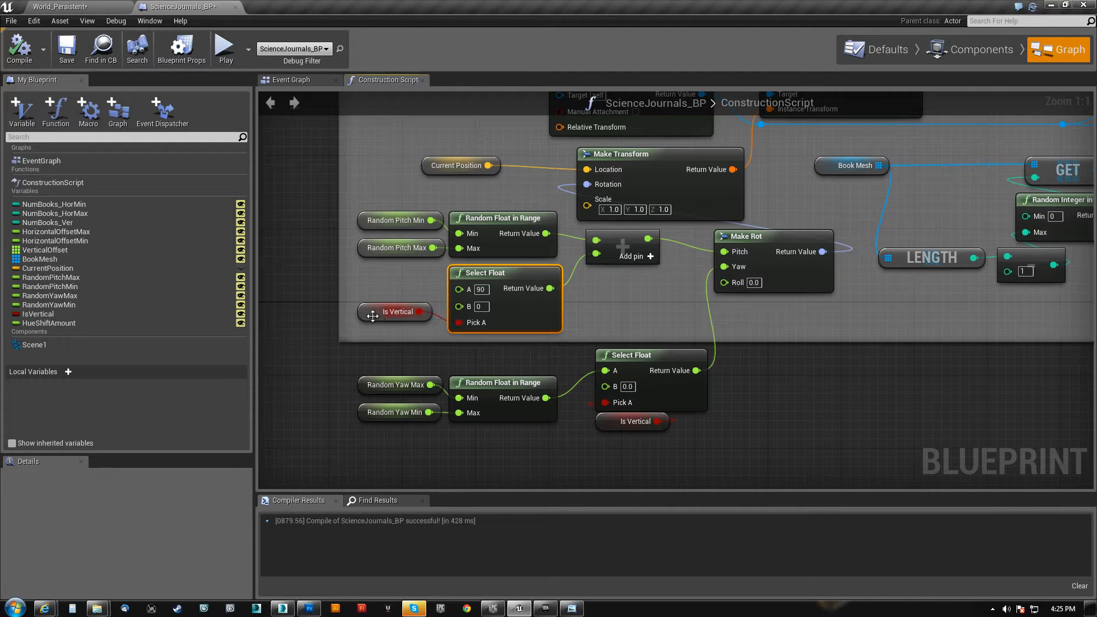
# Align the Is Vertical node with the pitch Select Float's Pick A input and raise the Make Rot node slightly
pyautogui.click(365, 313)
pyautogui.moveTo(359, 321); pyautogui.dragTo(357, 318)
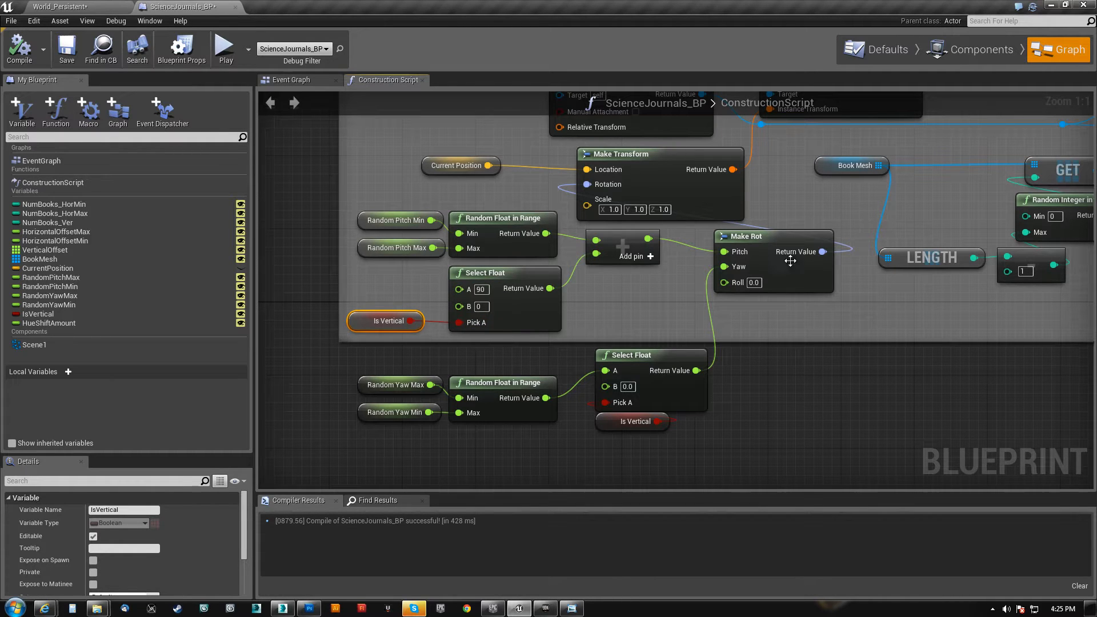
pyautogui.click(761, 236)
# Move the Random Yaw Max and Min nodes with their Random Float in Range up and away from the yaw Select Float
pyautogui.moveTo(707, 429); pyautogui.dragTo(748, 415, button='right')
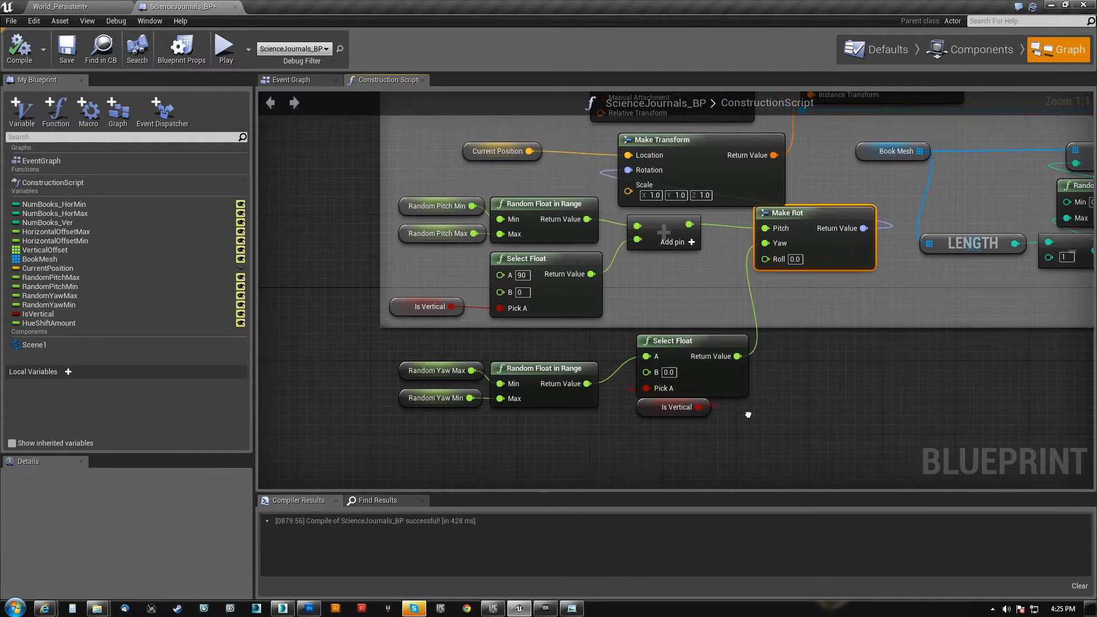
pyautogui.moveTo(322, 447); pyautogui.dragTo(773, 346)
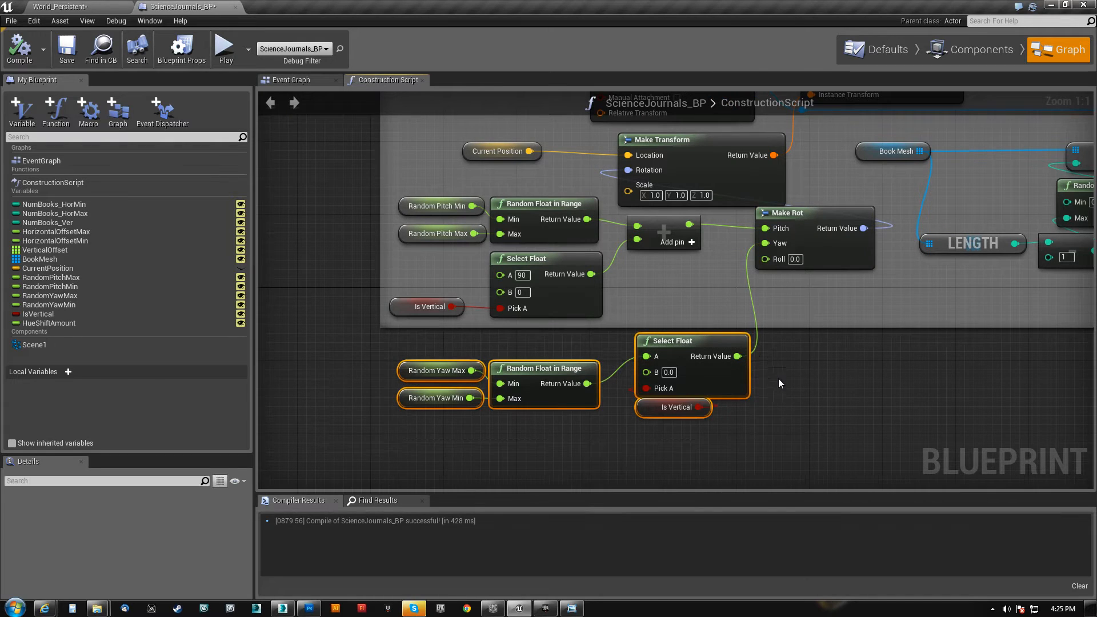
pyautogui.moveTo(777, 372); pyautogui.dragTo(754, 348, button='right')
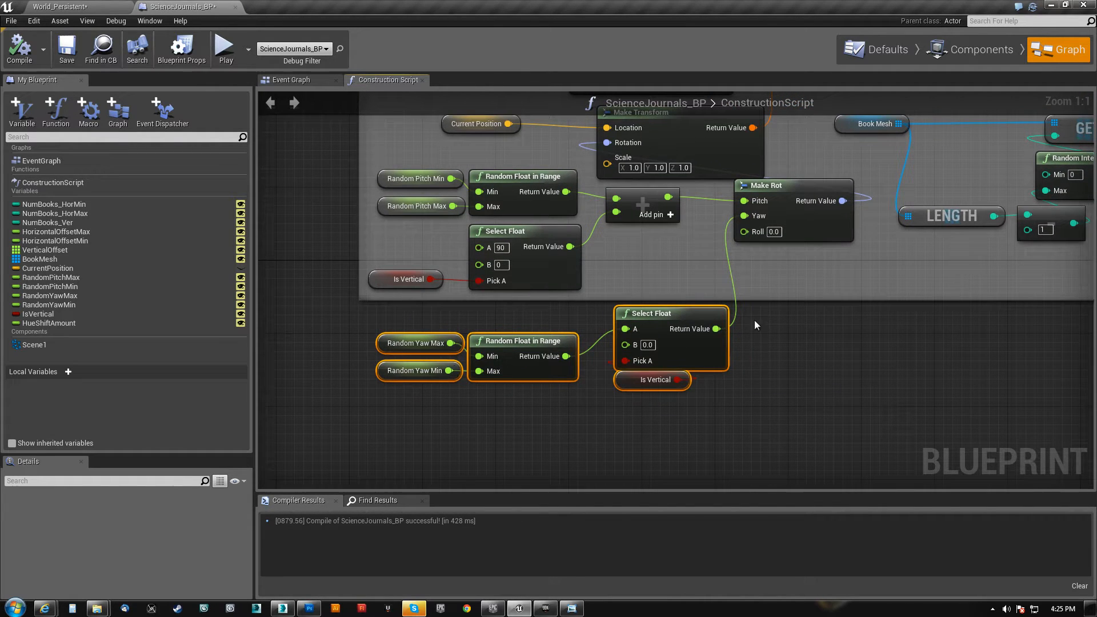
pyautogui.click(385, 403)
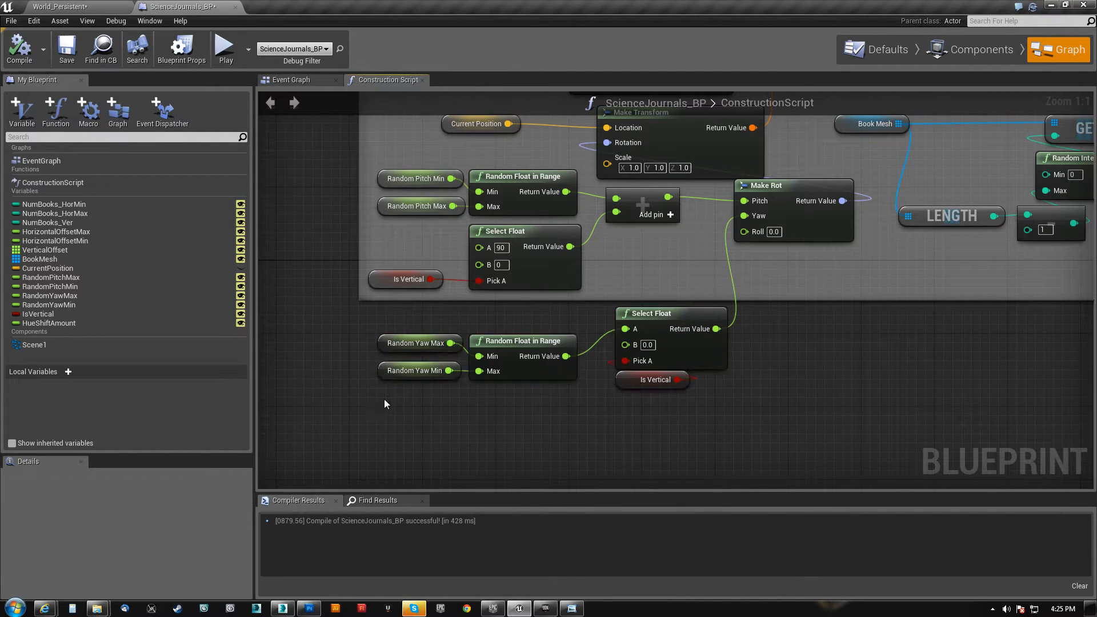
pyautogui.moveTo(495, 351); pyautogui.dragTo(516, 320)
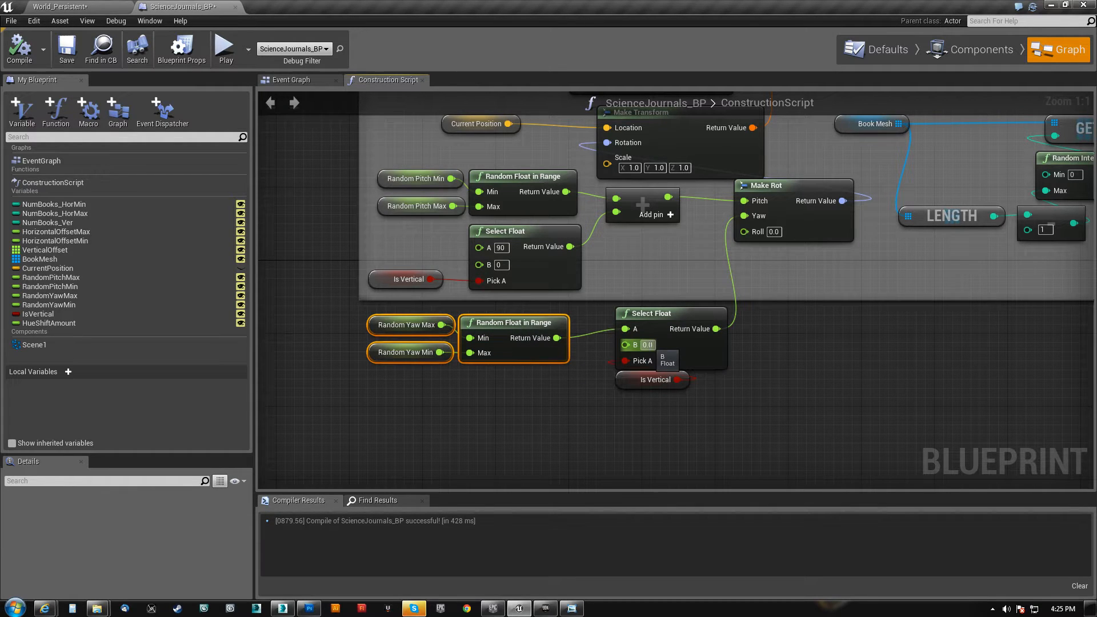
# In the World_Persistent level, try rotating the ScienceJournals_BP actor to demonstrate book rotation, and undo the rotation
pyautogui.click(101, 8)
pyautogui.moveTo(550, 284); pyautogui.dragTo(577, 369, button='right')
pyautogui.press('e')
pyautogui.moveTo(609, 412); pyautogui.dragTo(669, 383)
pyautogui.moveTo(669, 383); pyautogui.dragTo(723, 417, button='right')
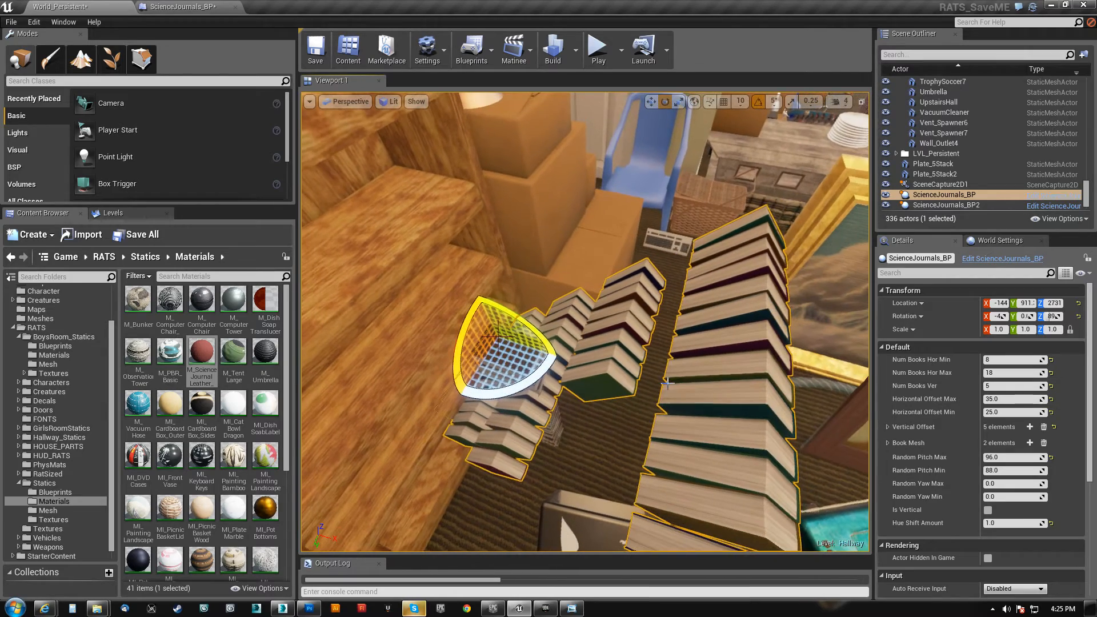
pyautogui.press('Escape')
pyautogui.moveTo(618, 375); pyautogui.dragTo(611, 355, button='right')
pyautogui.hotkey('ctrl', 'z')
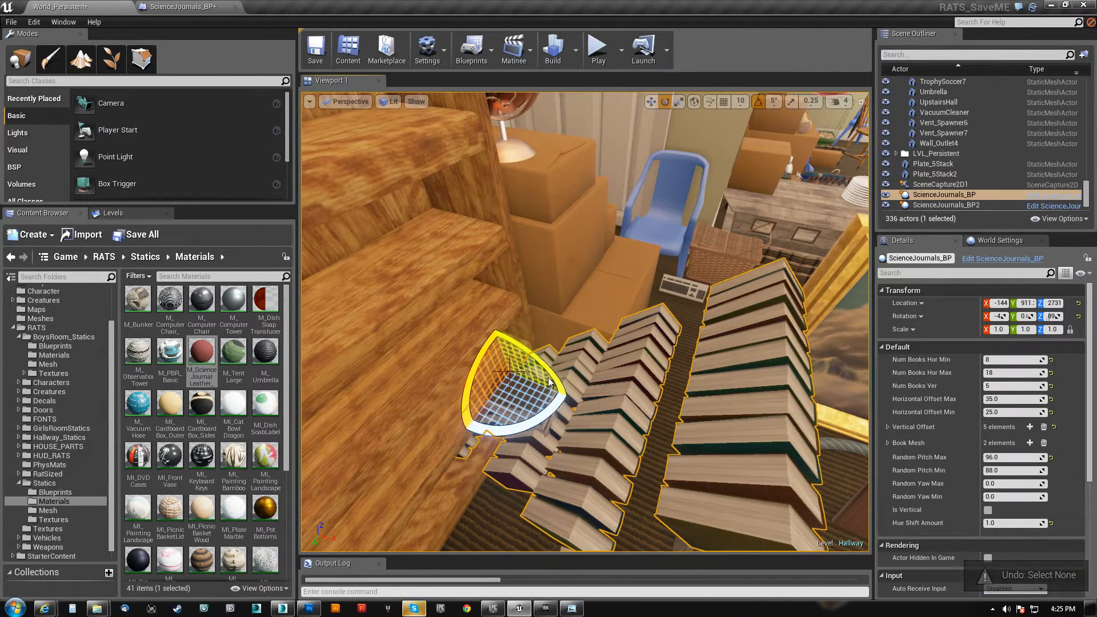
pyautogui.hotkey('ctrl', 'z')
pyautogui.moveTo(558, 367); pyautogui.dragTo(451, 366, button='right')
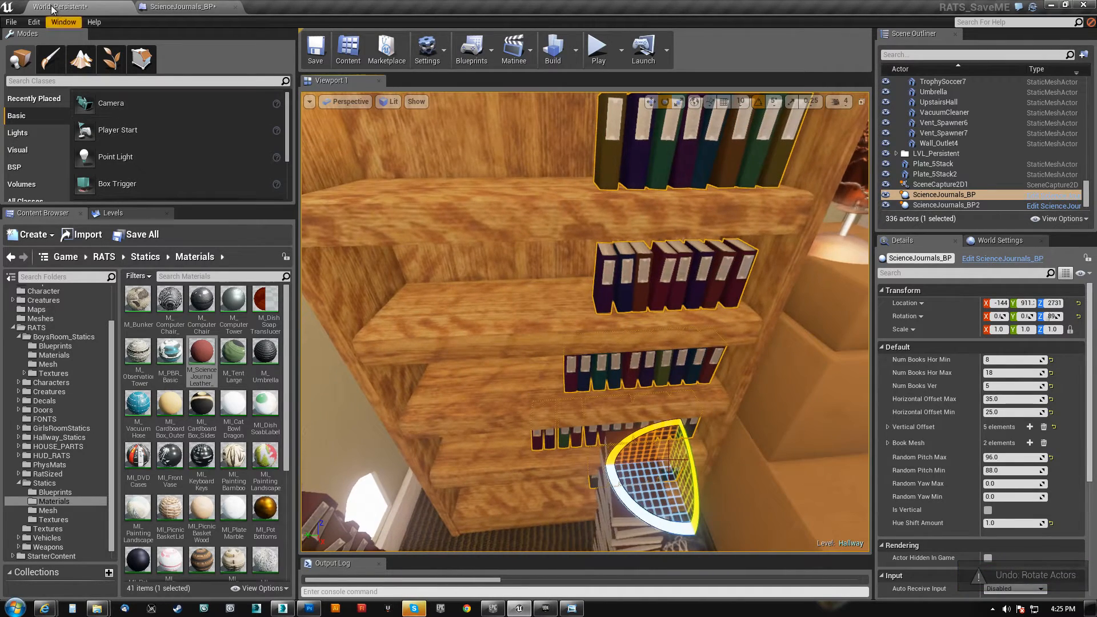
# Return to the ScienceJournals_BP construction script and recompile the blueprint
pyautogui.click(179, 8)
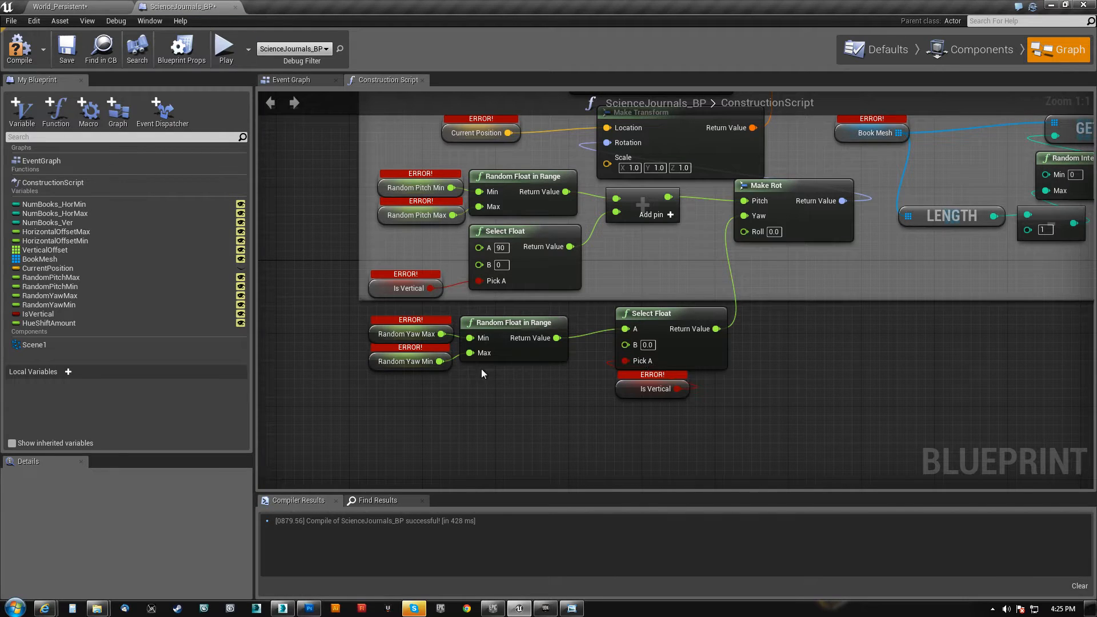
pyautogui.click(19, 49)
# Examine how Is Vertical drives the yaw and pitch Select Float nodes that feed Make Rot
pyautogui.moveTo(318, 385); pyautogui.dragTo(711, 322)
pyautogui.click(663, 342)
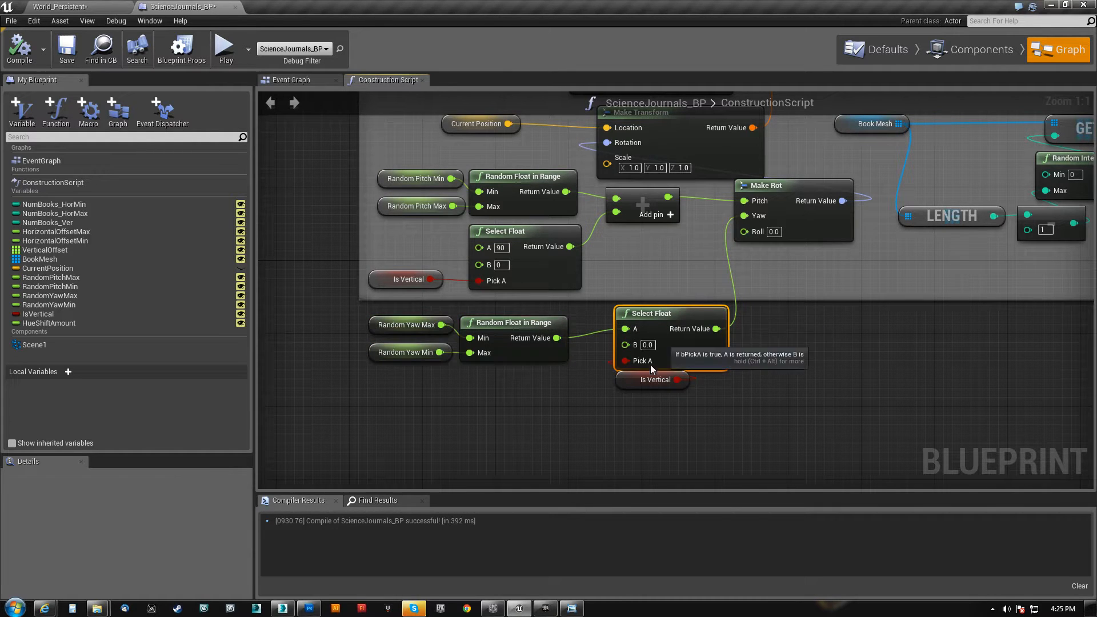
pyautogui.click(660, 382)
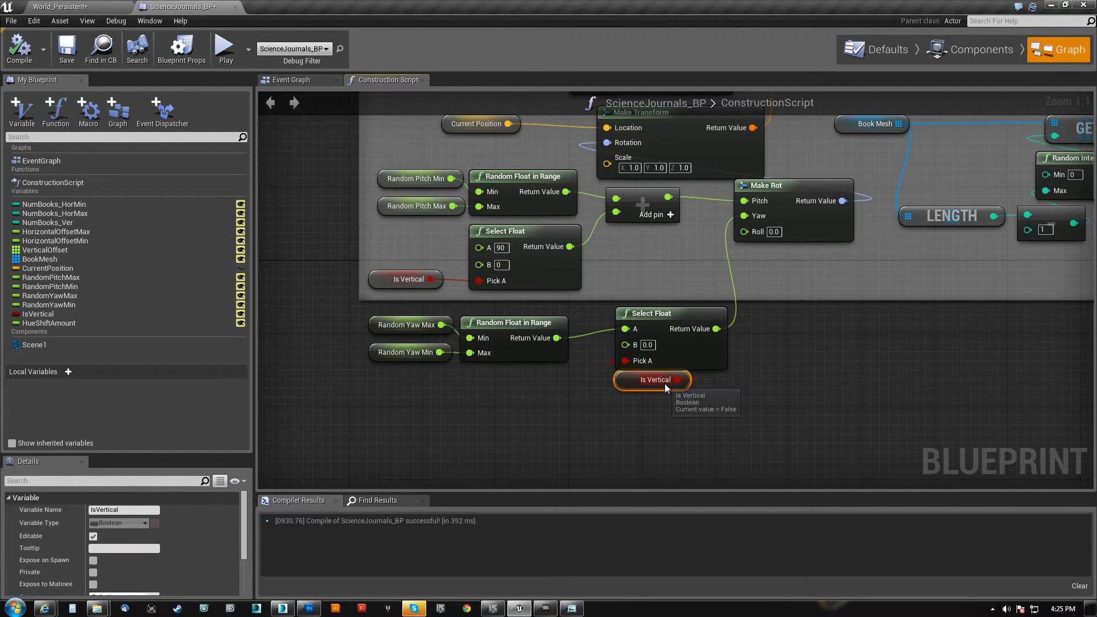
pyautogui.moveTo(570, 396); pyautogui.dragTo(581, 448, button='right')
pyautogui.moveTo(622, 300); pyautogui.dragTo(606, 300, button='right')
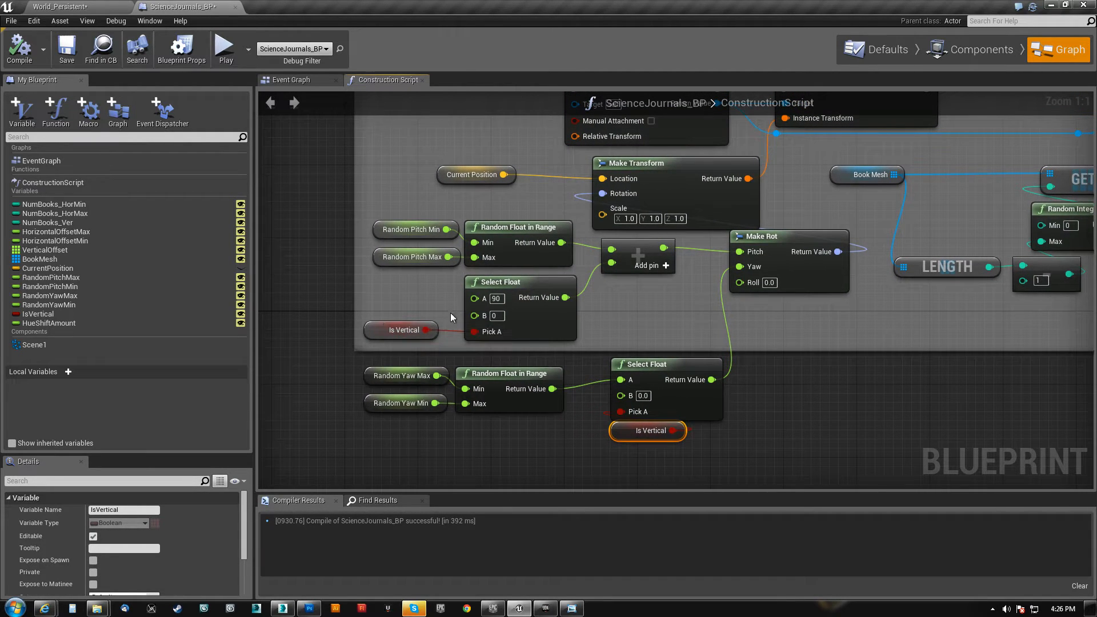
pyautogui.click(494, 315)
pyautogui.moveTo(618, 327); pyautogui.dragTo(577, 340, button='right')
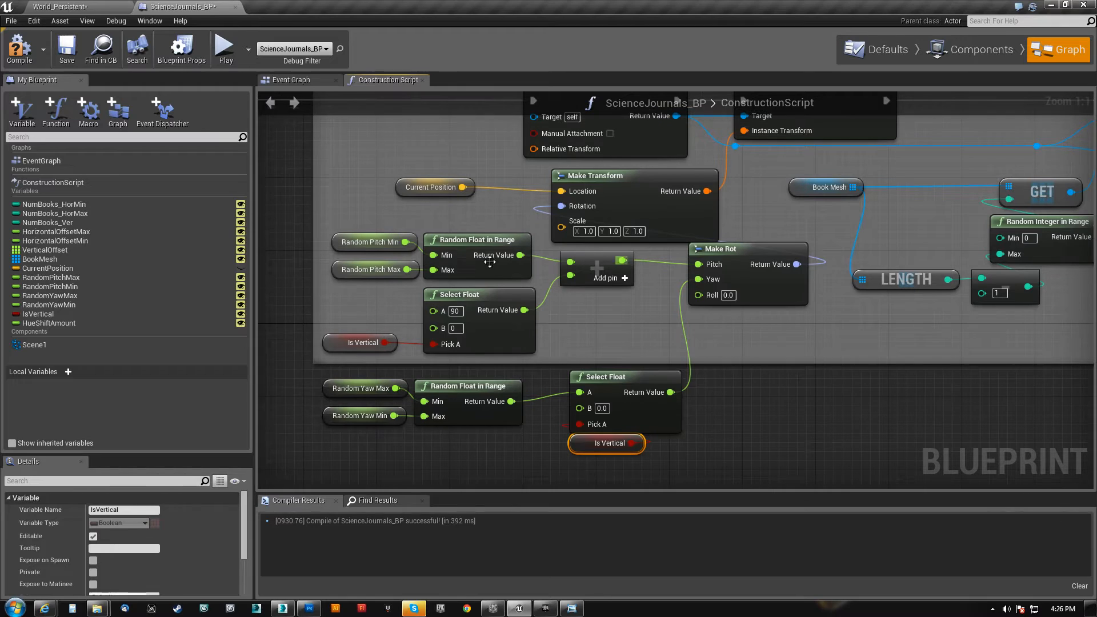
pyautogui.moveTo(487, 293); pyautogui.dragTo(458, 292, button='right')
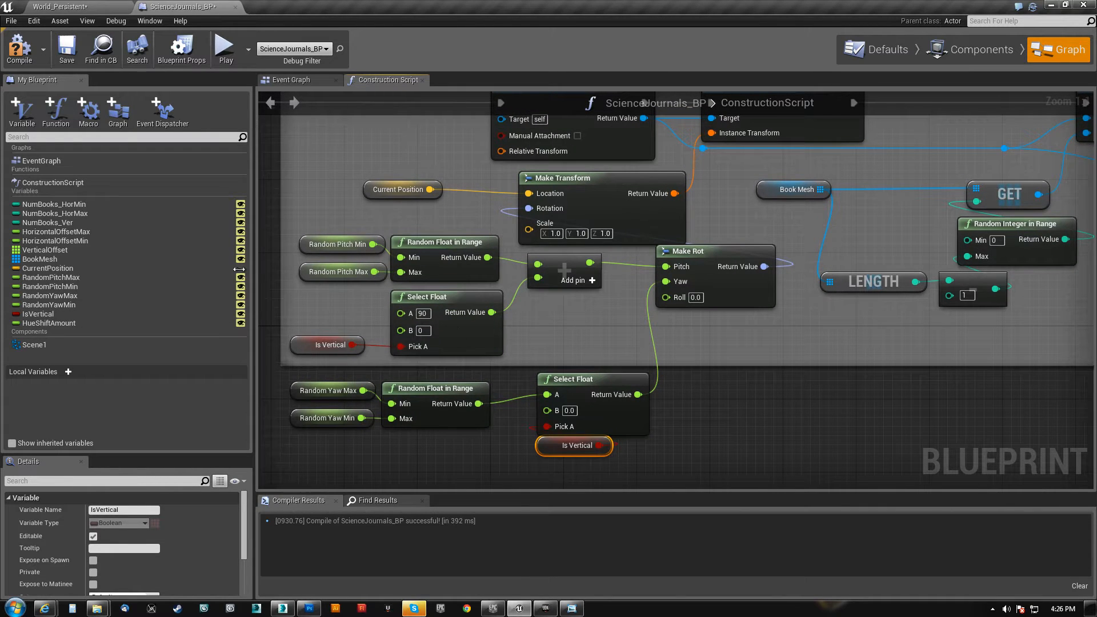
pyautogui.moveTo(547, 303); pyautogui.dragTo(526, 324, button='right')
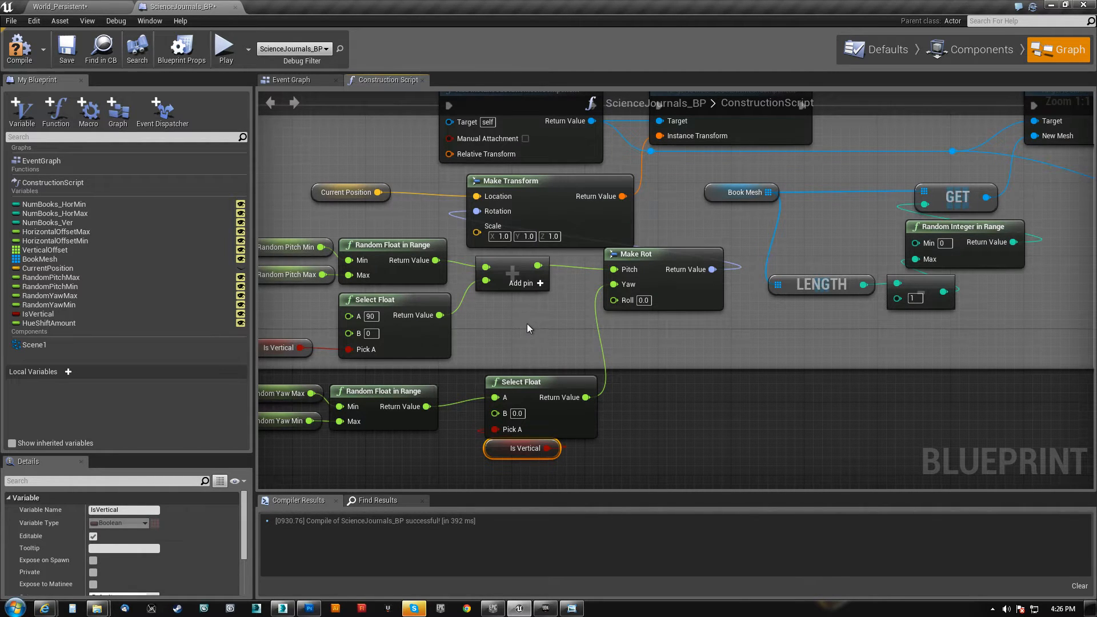
# Check the default values of the RandomPitchMin and RandomPitchMax variables
pyautogui.click(267, 248)
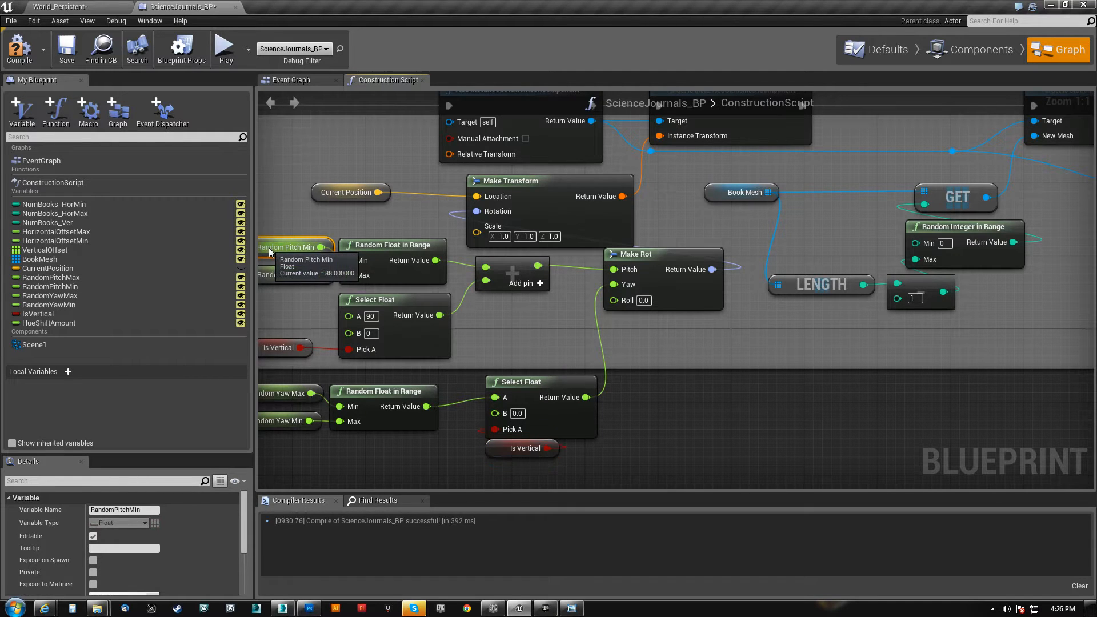
pyautogui.click(55, 286)
pyautogui.scroll(-5, 113, 547)
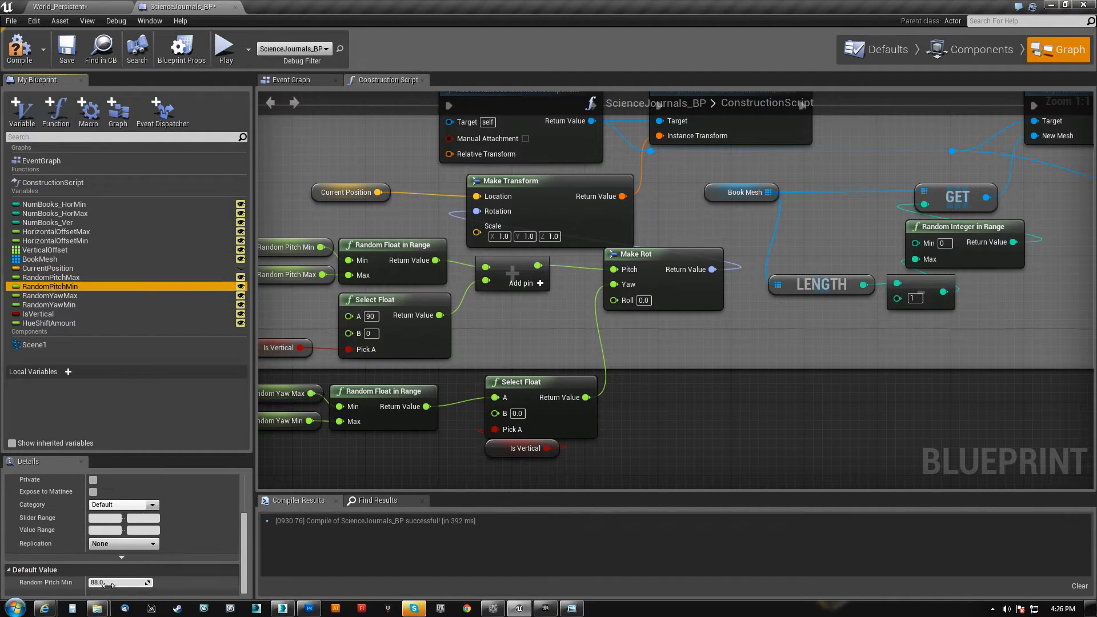
pyautogui.click(57, 278)
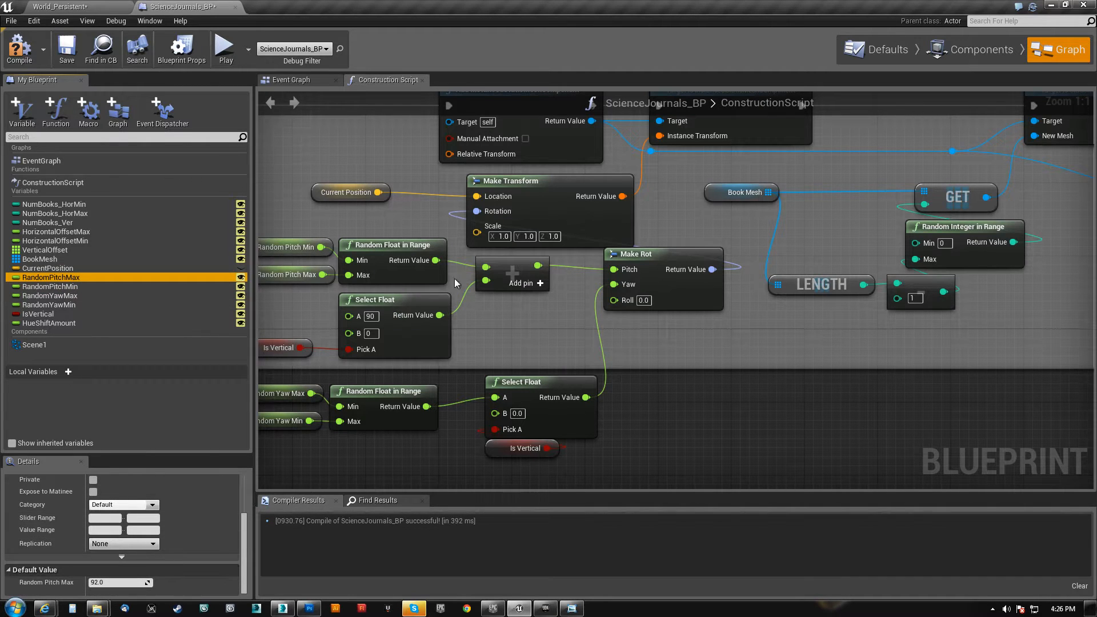
pyautogui.moveTo(489, 331); pyautogui.dragTo(562, 321, button='right')
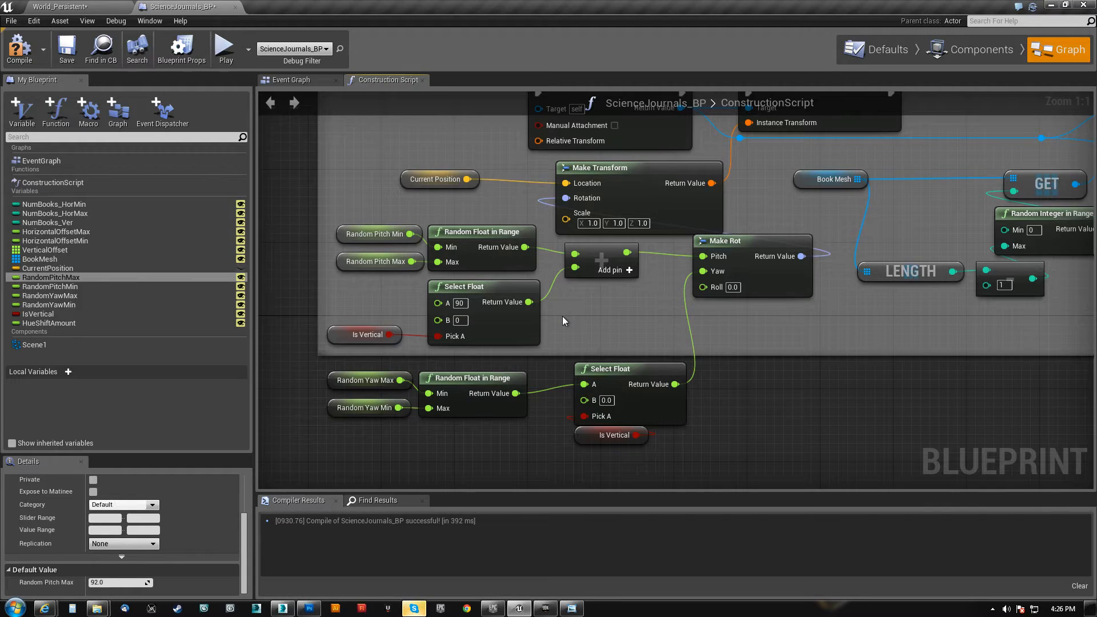
# Move the Make Rot node closer to the pitch addition node, beneath Make Transform
pyautogui.moveTo(290, 469); pyautogui.dragTo(716, 392)
pyautogui.moveTo(802, 312); pyautogui.dragTo(700, 385, button='right')
pyautogui.click(645, 313)
pyautogui.moveTo(646, 313); pyautogui.dragTo(603, 320)
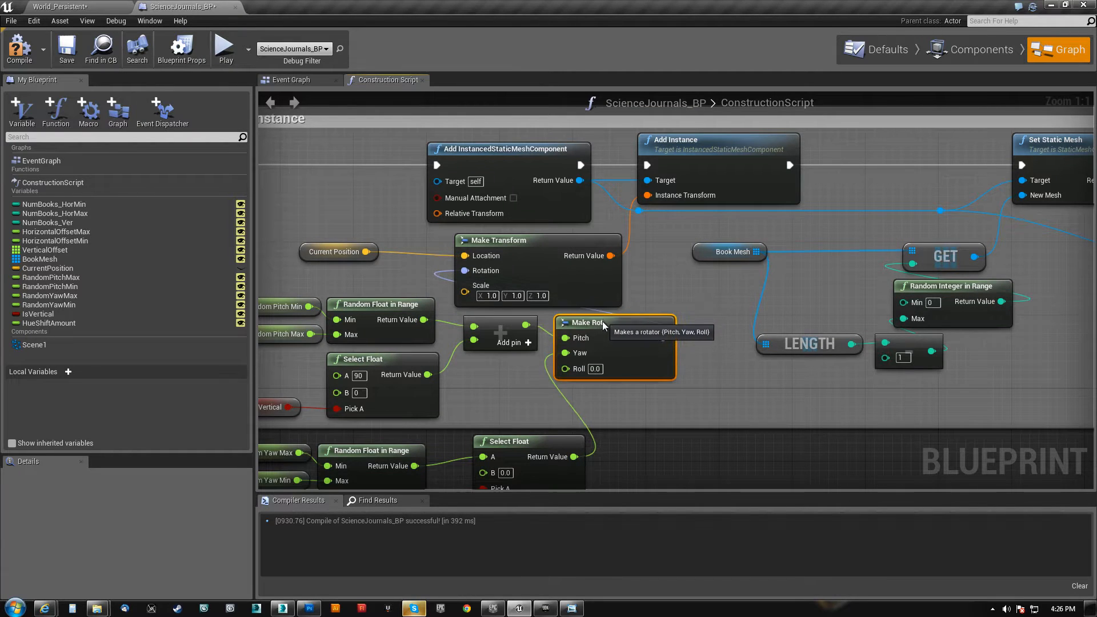
# Examine how Current Position and Make Rot feed Make Transform, which supplies the Add Instance transform
pyautogui.moveTo(639, 285); pyautogui.dragTo(688, 281, button='right')
pyautogui.moveTo(432, 264); pyautogui.dragTo(514, 285, button='right')
pyautogui.click(434, 268)
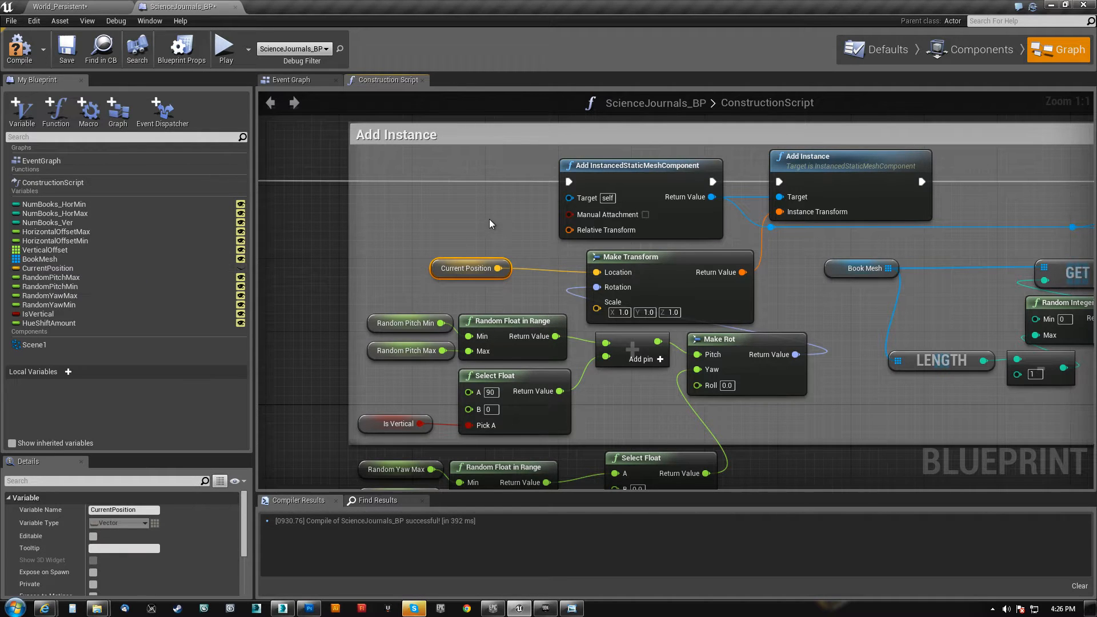
pyautogui.moveTo(489, 218); pyautogui.dragTo(311, 234, button='right')
pyautogui.click(668, 175)
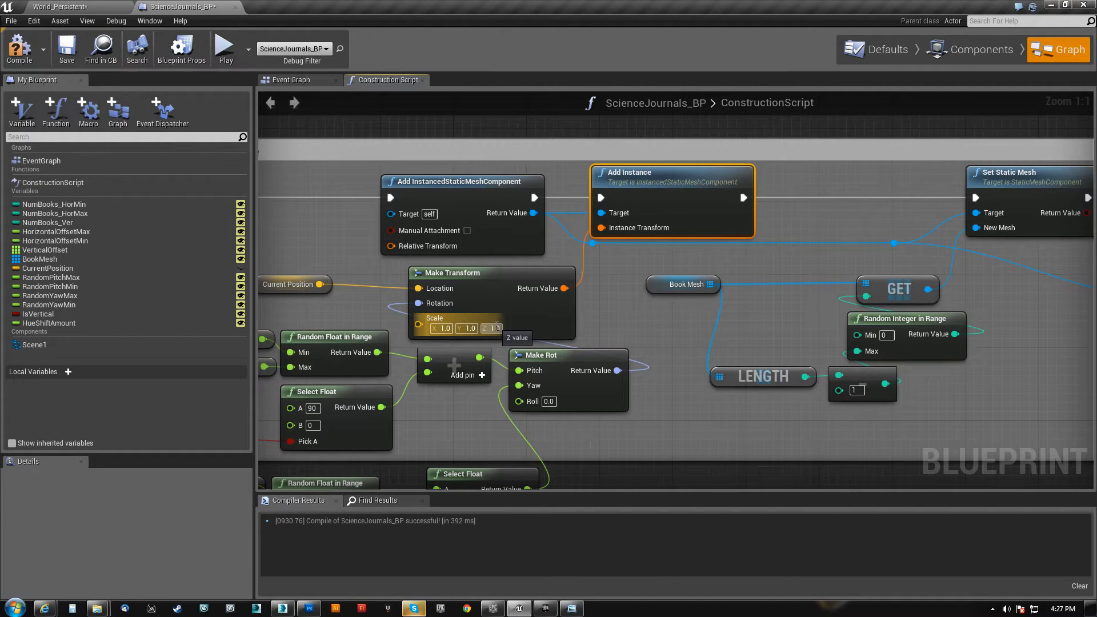
# Shift the Book Mesh node group towards Set Static Mesh, nudge GET further along, and place the subtract node above LENGTH
pyautogui.moveTo(818, 279); pyautogui.dragTo(631, 293, button='right')
pyautogui.moveTo(501, 438); pyautogui.dragTo(762, 277)
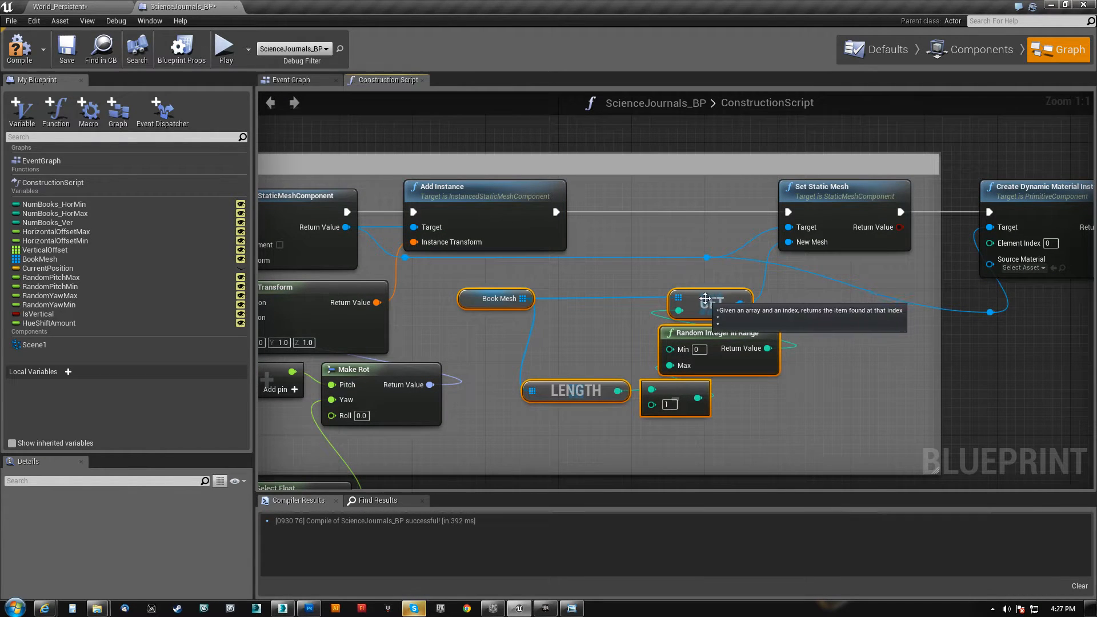
pyautogui.moveTo(708, 299); pyautogui.dragTo(725, 298)
pyautogui.click(737, 402)
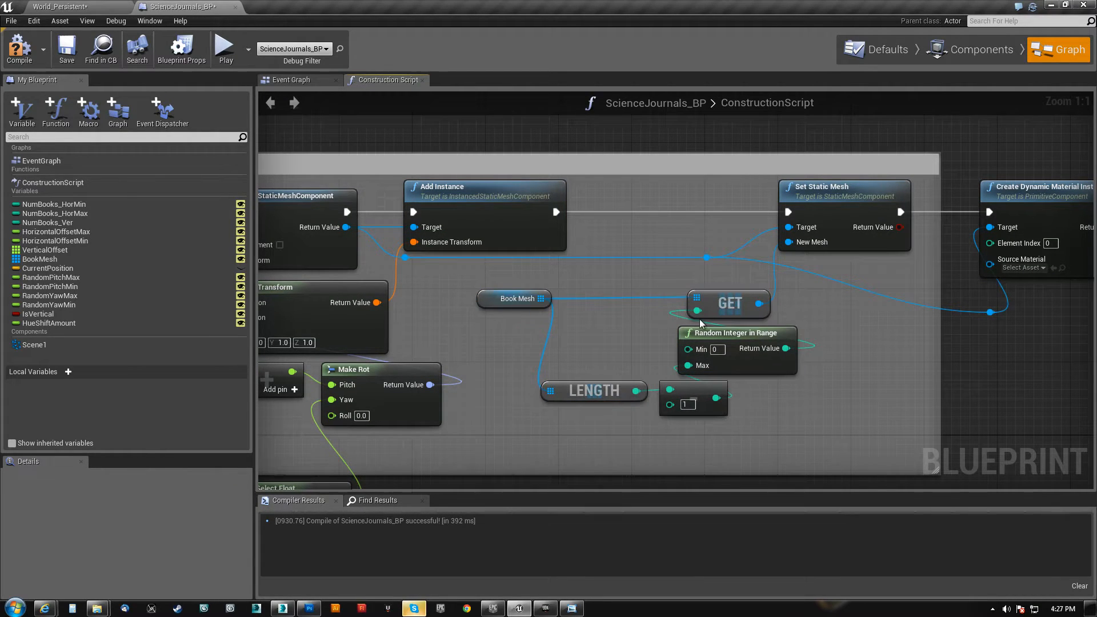
pyautogui.click(491, 300)
pyautogui.moveTo(727, 301); pyautogui.dragTo(744, 301)
pyautogui.moveTo(684, 385); pyautogui.dragTo(611, 344)
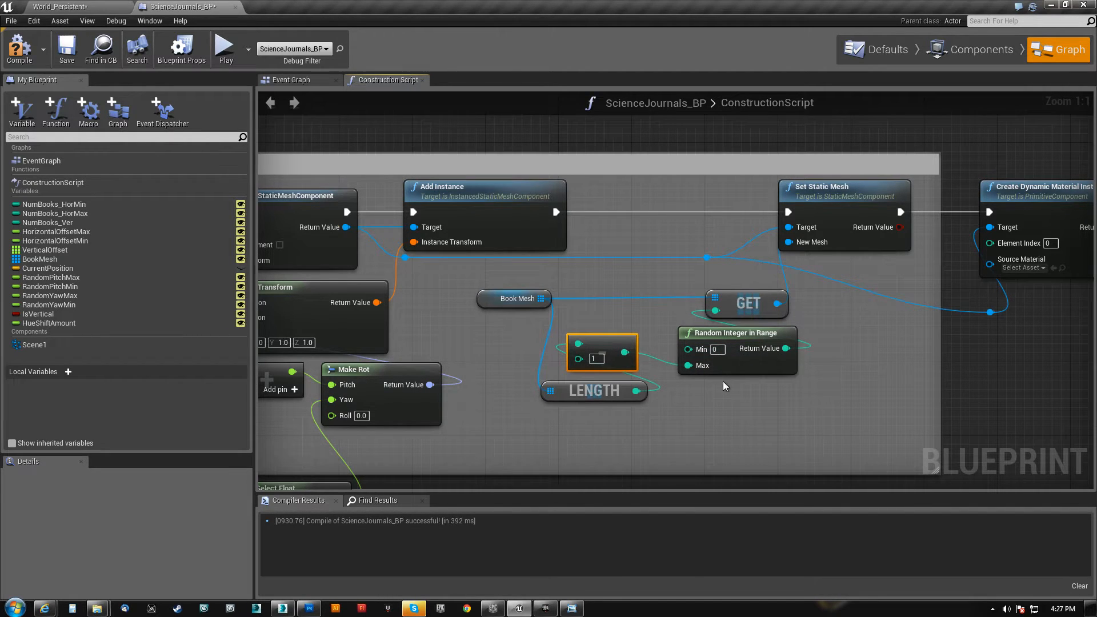
# Examine how the Book Mesh LENGTH minus 1 limits the random index that GET passes to Set Static Mesh
pyautogui.moveTo(546, 431); pyautogui.dragTo(604, 338)
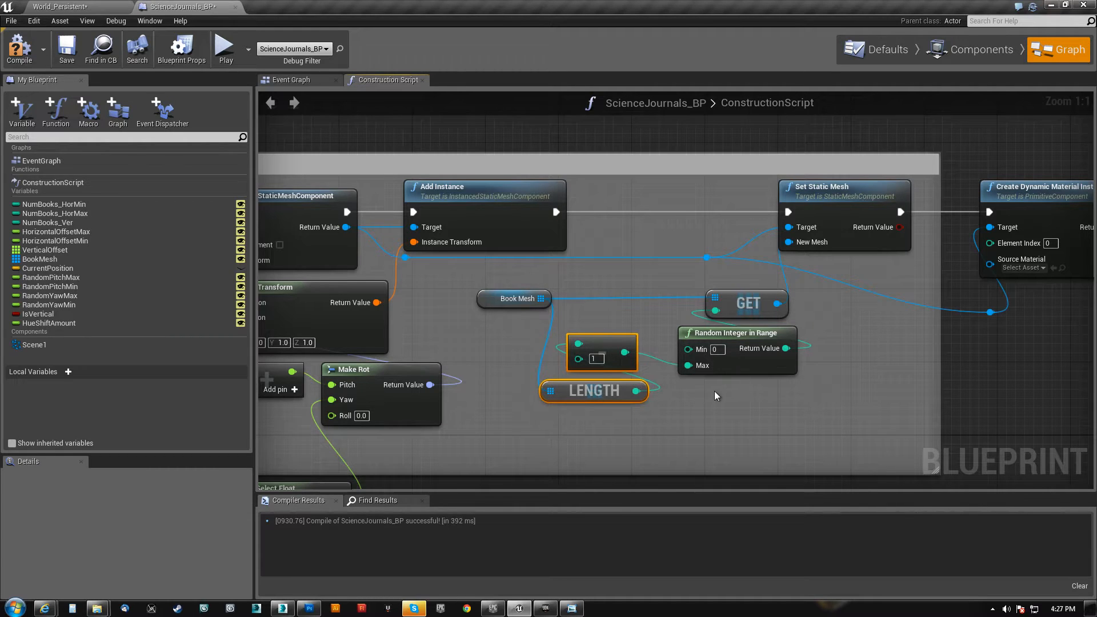
pyautogui.moveTo(715, 393); pyautogui.dragTo(672, 399, button='right')
pyautogui.click(702, 309)
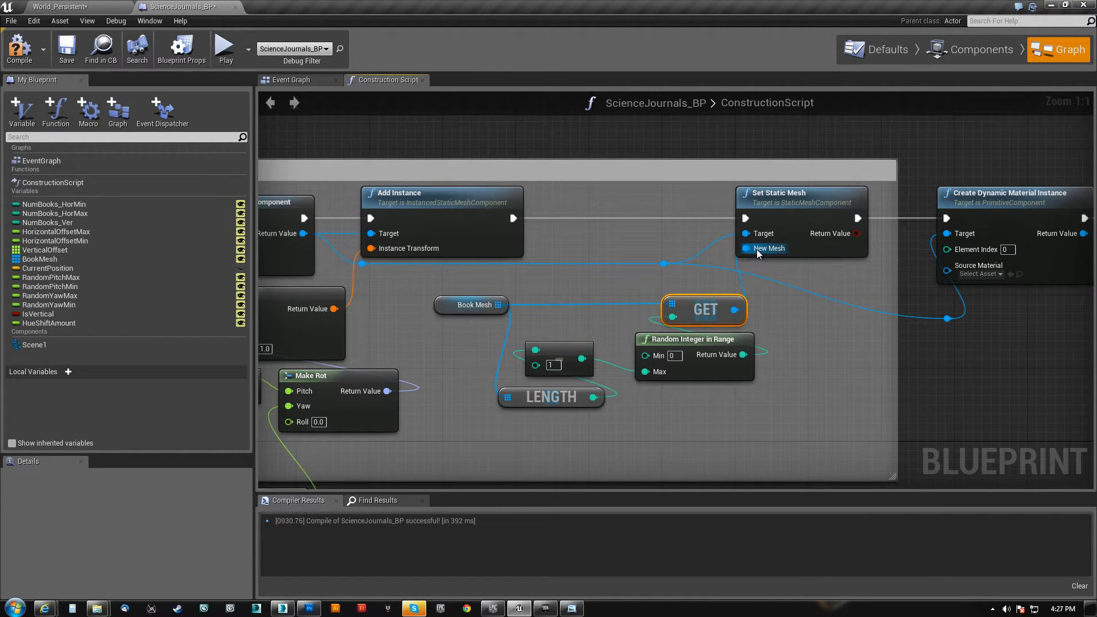
# Move the reroute node feeding Create Dynamic Material Instance's Target back beneath Set Static Mesh
pyautogui.moveTo(927, 321); pyautogui.dragTo(589, 342, button='right')
pyautogui.moveTo(597, 359); pyautogui.dragTo(519, 329)
pyautogui.moveTo(693, 355); pyautogui.dragTo(538, 381, button='right')
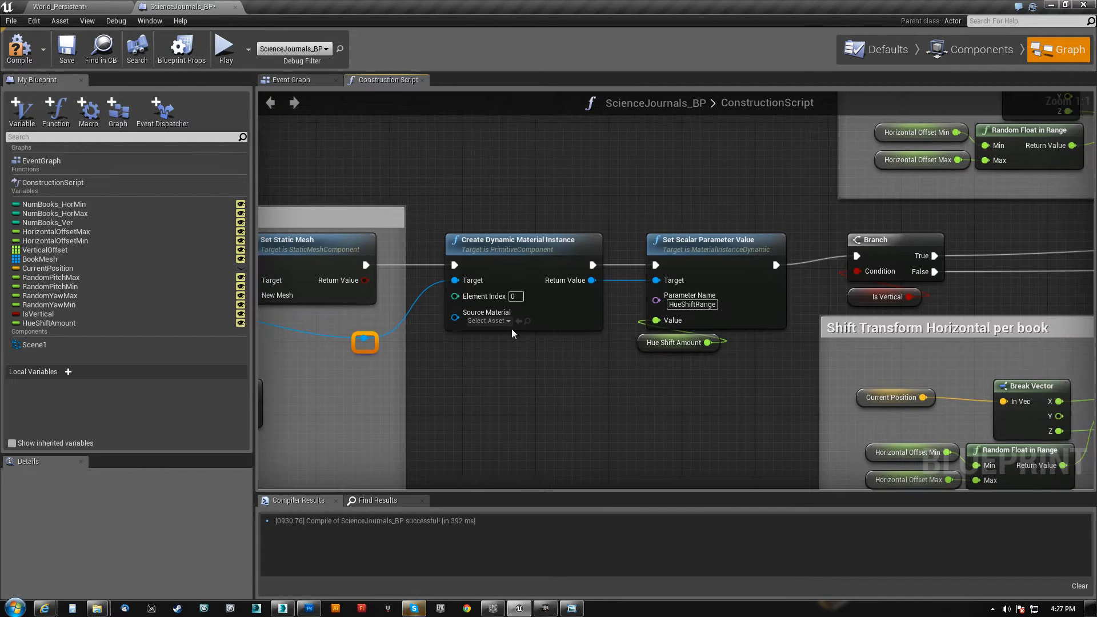
# Examine the Element Index input of the Create Dynamic Material Instance node
pyautogui.click(528, 240)
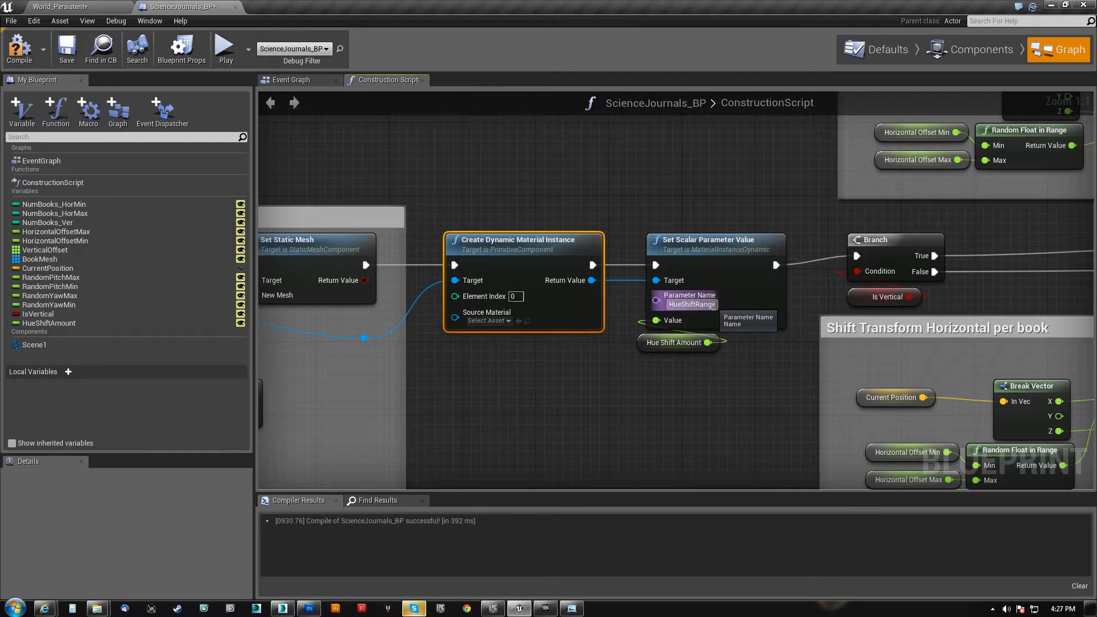
pyautogui.click(515, 297)
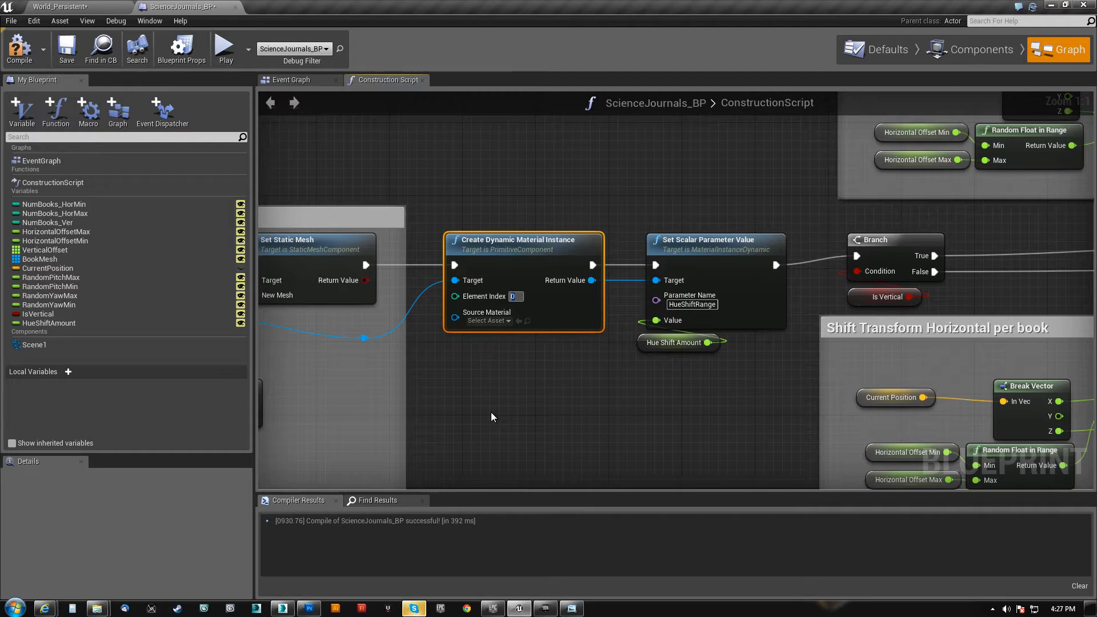
pyautogui.moveTo(491, 412); pyautogui.dragTo(483, 416, button='right')
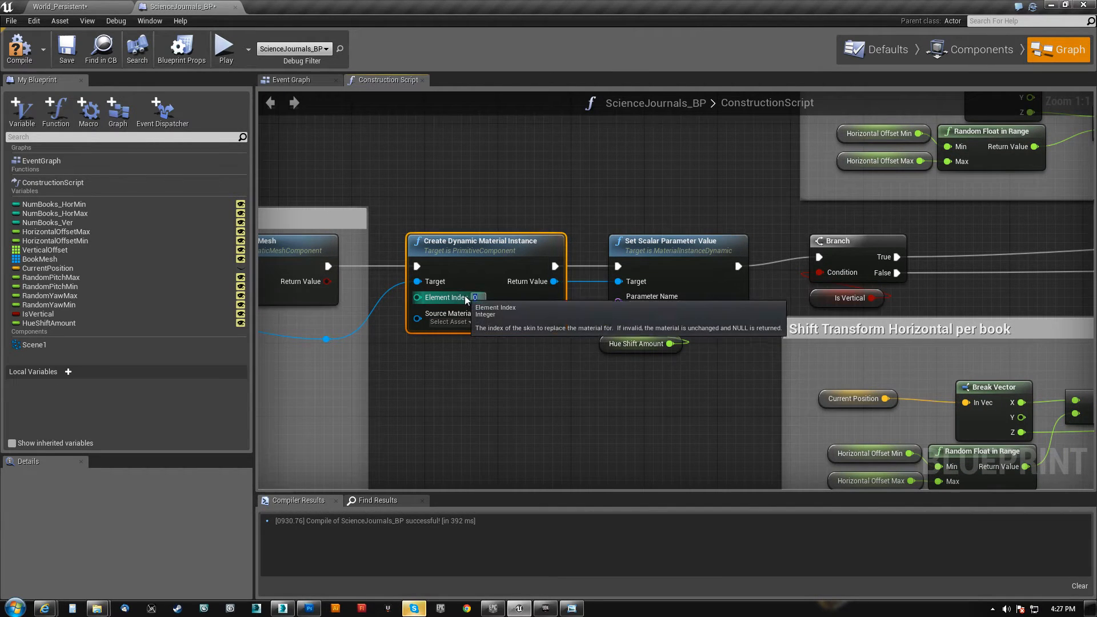
pyautogui.moveTo(582, 400); pyautogui.dragTo(489, 389, button='right')
# Examine Set Scalar Parameter Value's HueShiftRange parameter and open the HueShiftAmount variable's default value
pyautogui.moveTo(527, 393); pyautogui.dragTo(610, 192)
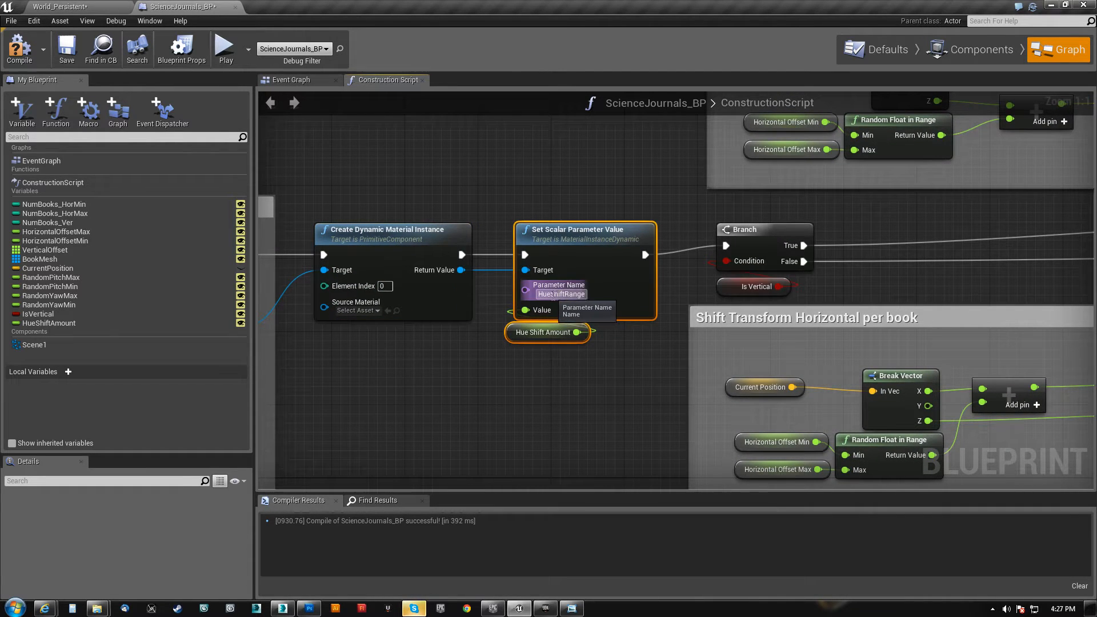
pyautogui.click(537, 326)
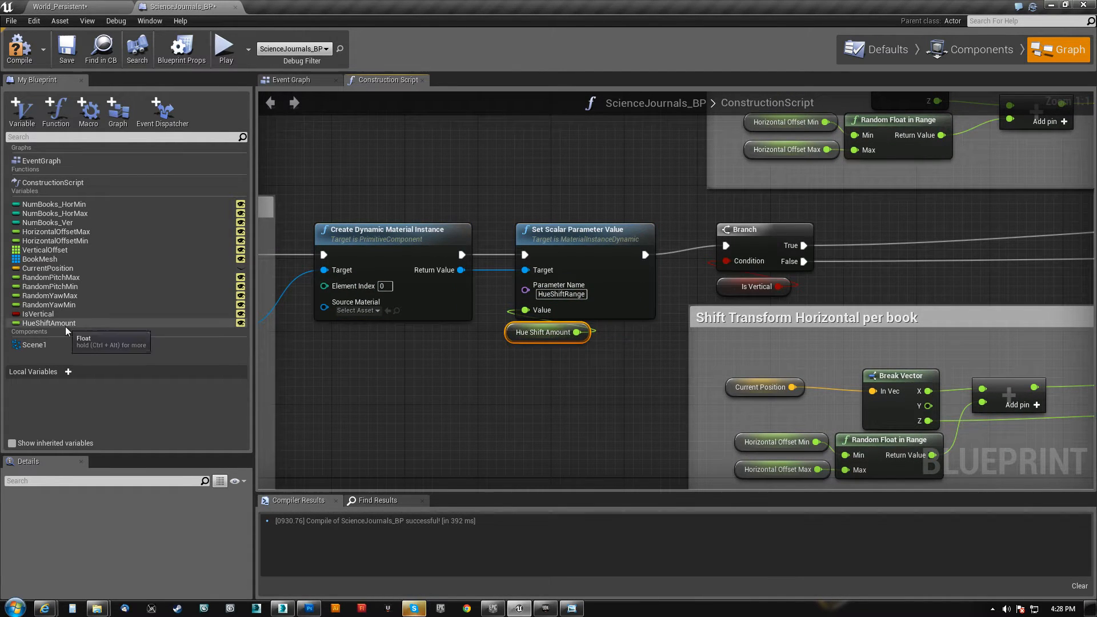
pyautogui.click(237, 323)
pyautogui.scroll(-3, 124, 530)
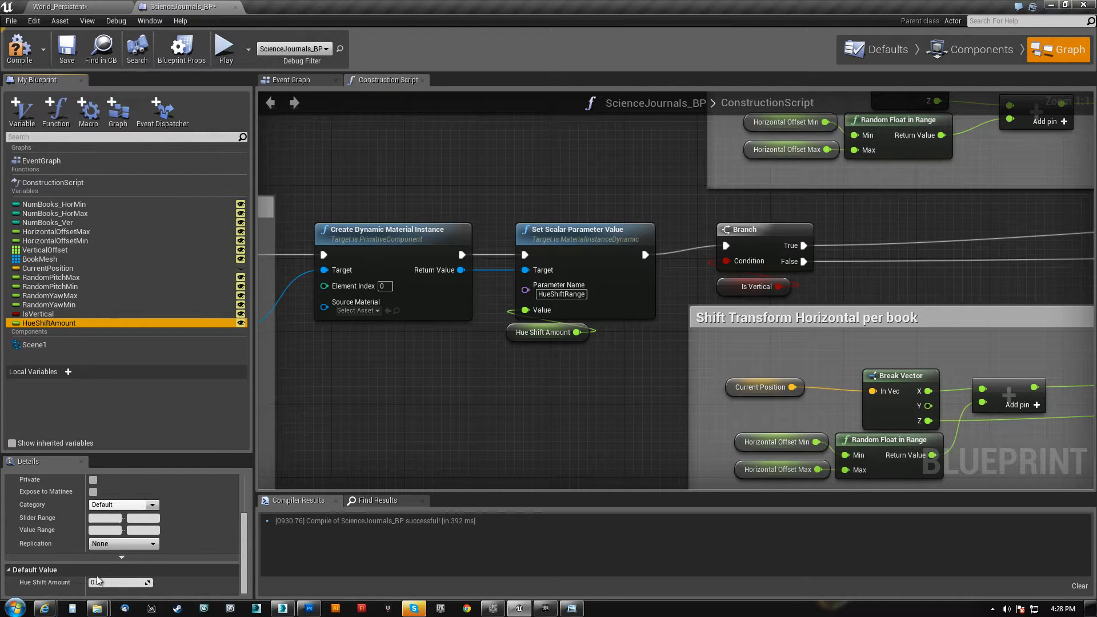
pyautogui.scroll(-2, 572, 386)
pyautogui.scroll(-2, 495, 300)
# Examine the Is Vertical branch and the nodes in the Shift Transform Horizontal per book group
pyautogui.moveTo(495, 301); pyautogui.dragTo(545, 284, button='right')
pyautogui.scroll(3, 546, 284)
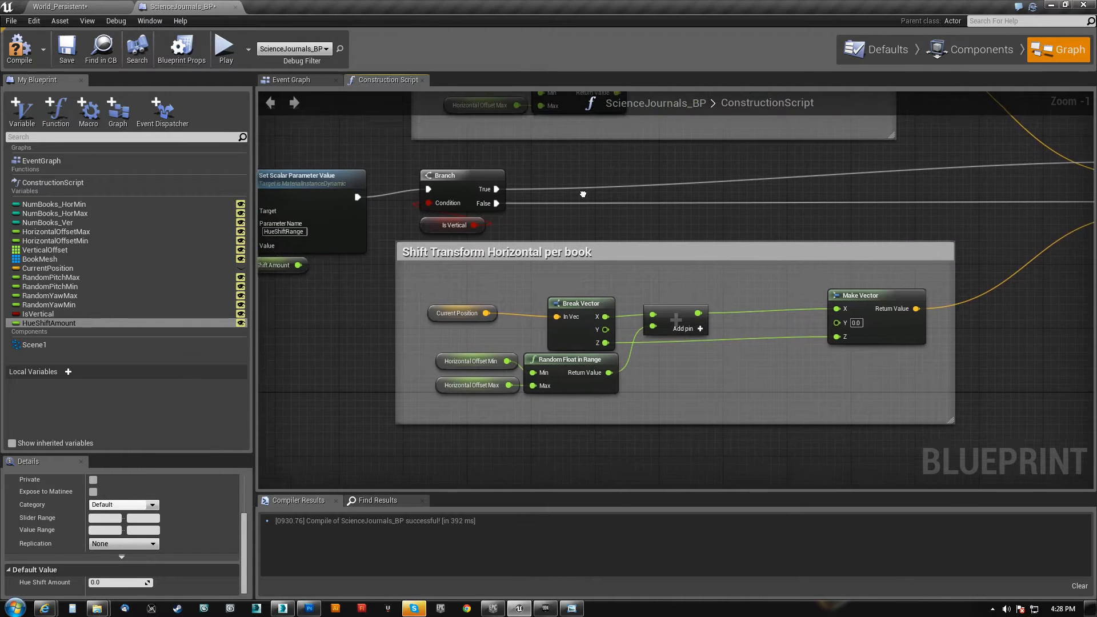
pyautogui.moveTo(675, 276); pyautogui.dragTo(545, 263, button='right')
pyautogui.scroll(-1, 633, 362)
pyautogui.moveTo(513, 384); pyautogui.dragTo(431, 249, button='right')
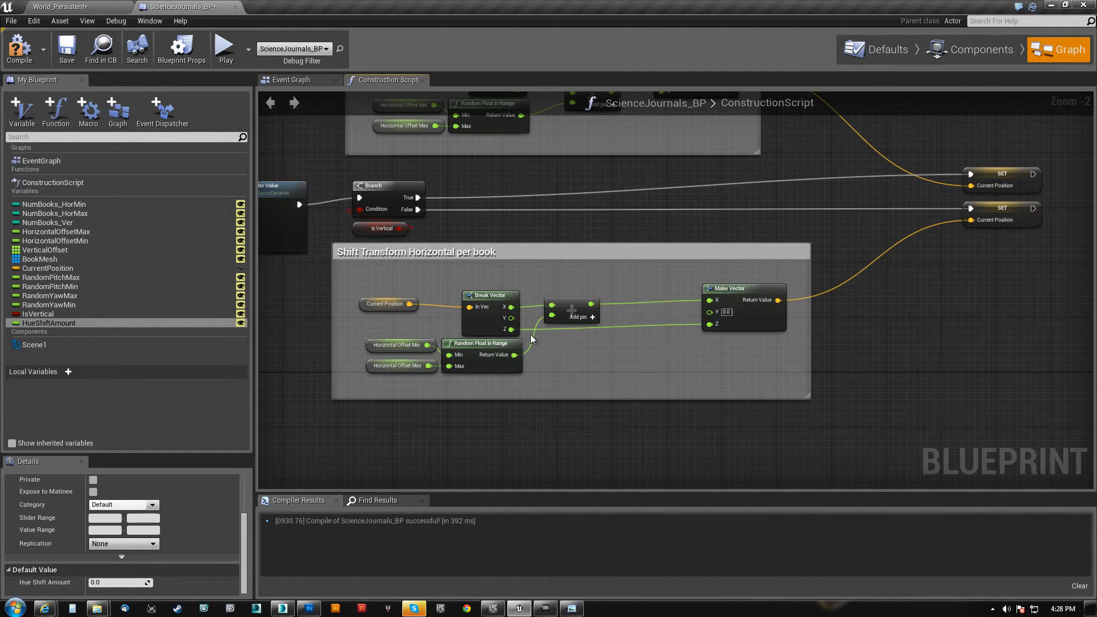
pyautogui.moveTo(571, 384); pyautogui.dragTo(570, 332, button='right')
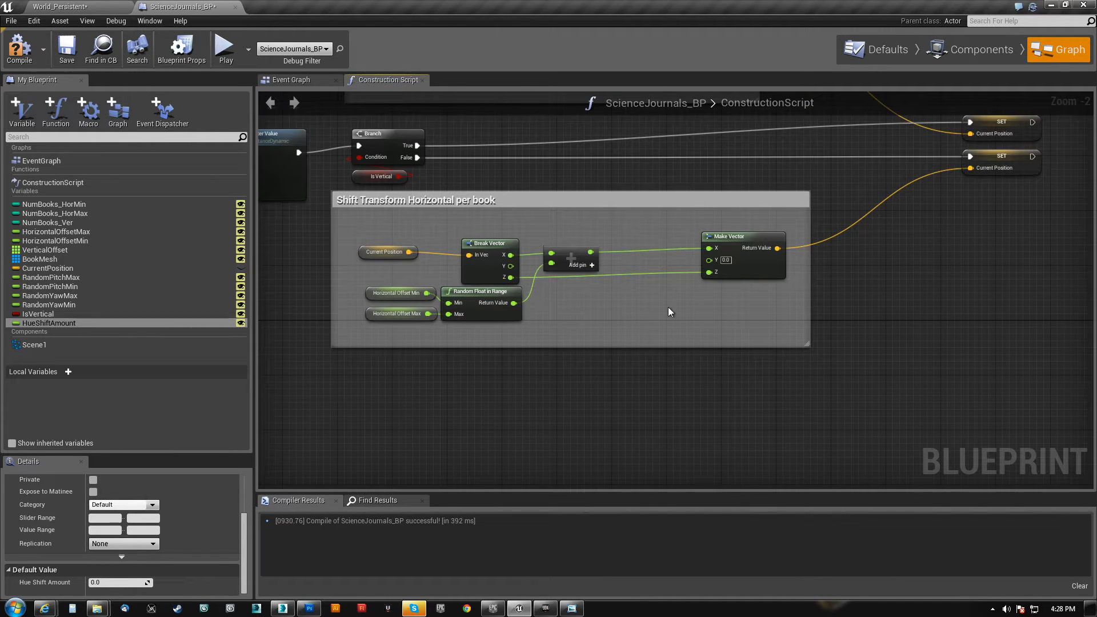
pyautogui.moveTo(487, 201)
pyautogui.mouseDown(button='right')
pyautogui.moveTo(523, 274)
pyautogui.moveTo(492, 257)
pyautogui.moveTo(485, 206)
pyautogui.mouseUp(button='right')
pyautogui.scroll(2, 448, 231)
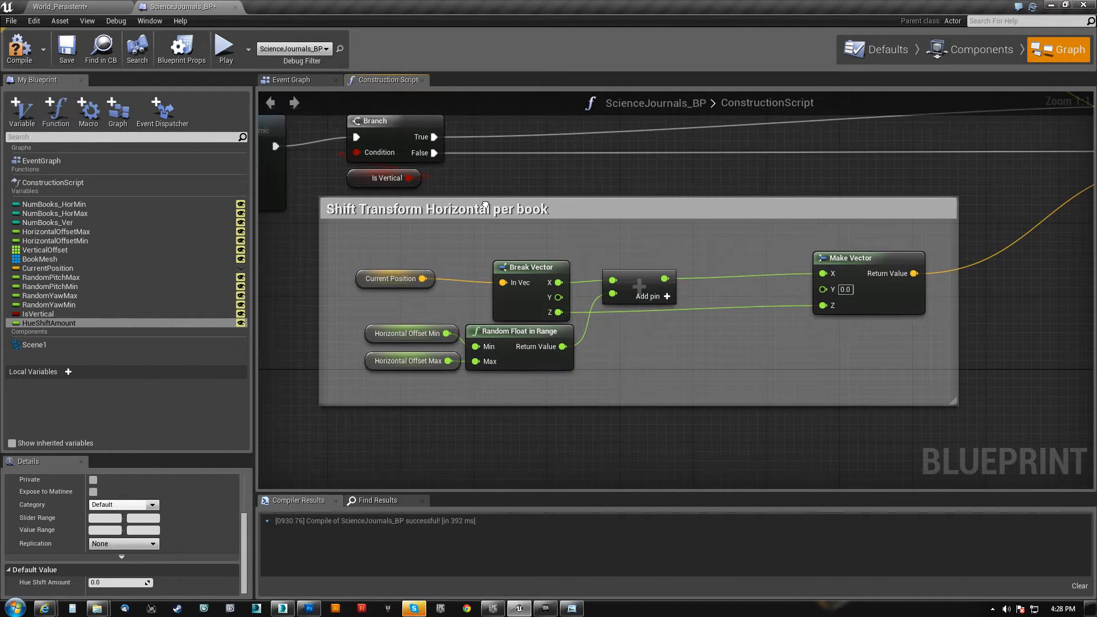
# Space out the Shift Transform Horizontal per book nodes, lowering the random offset nodes and moving the addition node towards Make Vector and Current Position towards Break Vector
pyautogui.moveTo(355, 390); pyautogui.dragTo(537, 341)
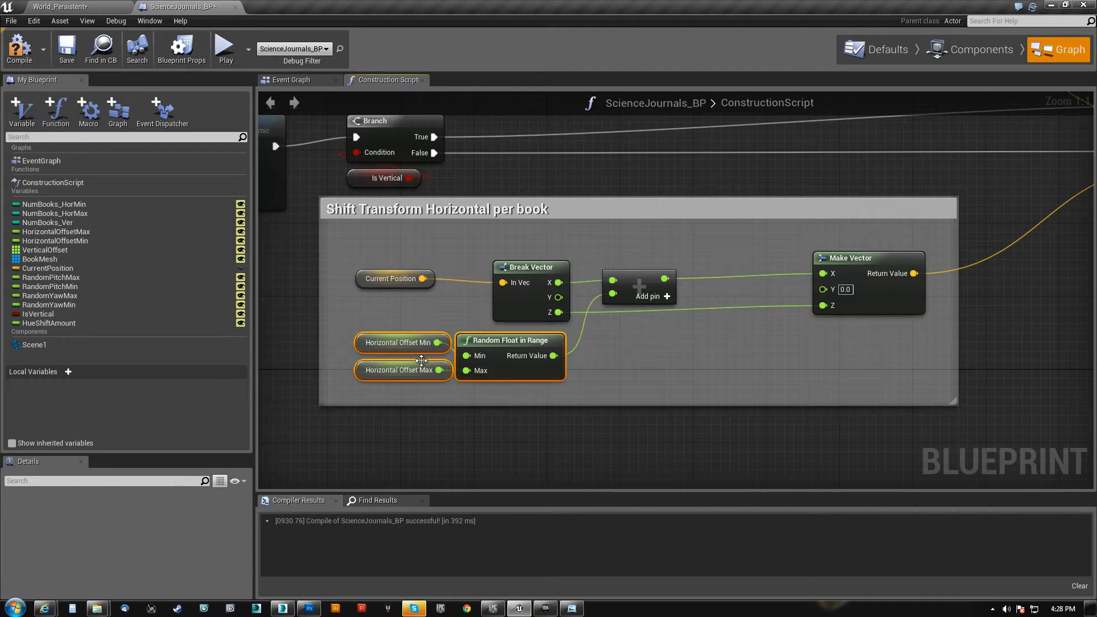
pyautogui.moveTo(646, 337); pyautogui.dragTo(636, 341, button='right')
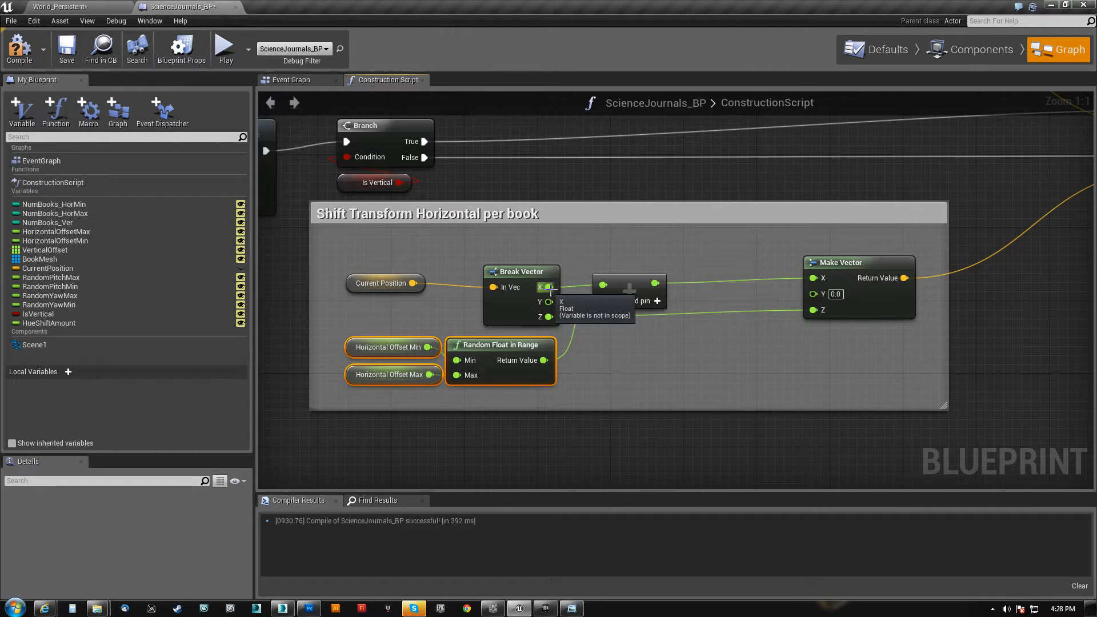
pyautogui.click(626, 283)
pyautogui.moveTo(626, 282); pyautogui.dragTo(671, 273)
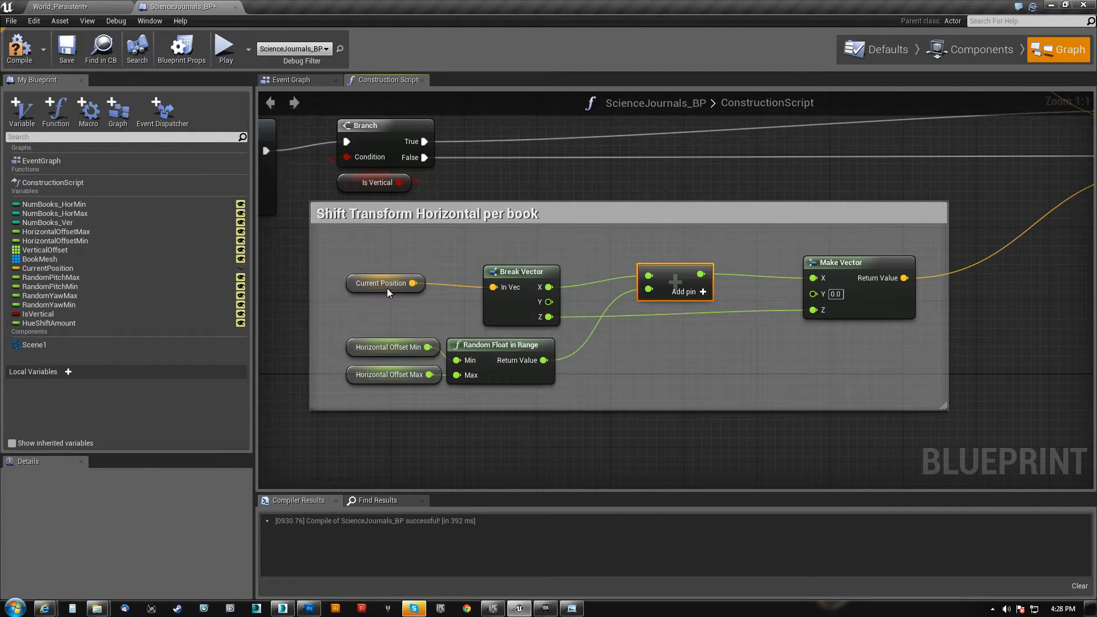
pyautogui.click(352, 288)
pyautogui.moveTo(352, 288)
pyautogui.mouseDown()
pyautogui.moveTo(370, 269)
pyautogui.moveTo(361, 288)
pyautogui.mouseUp()
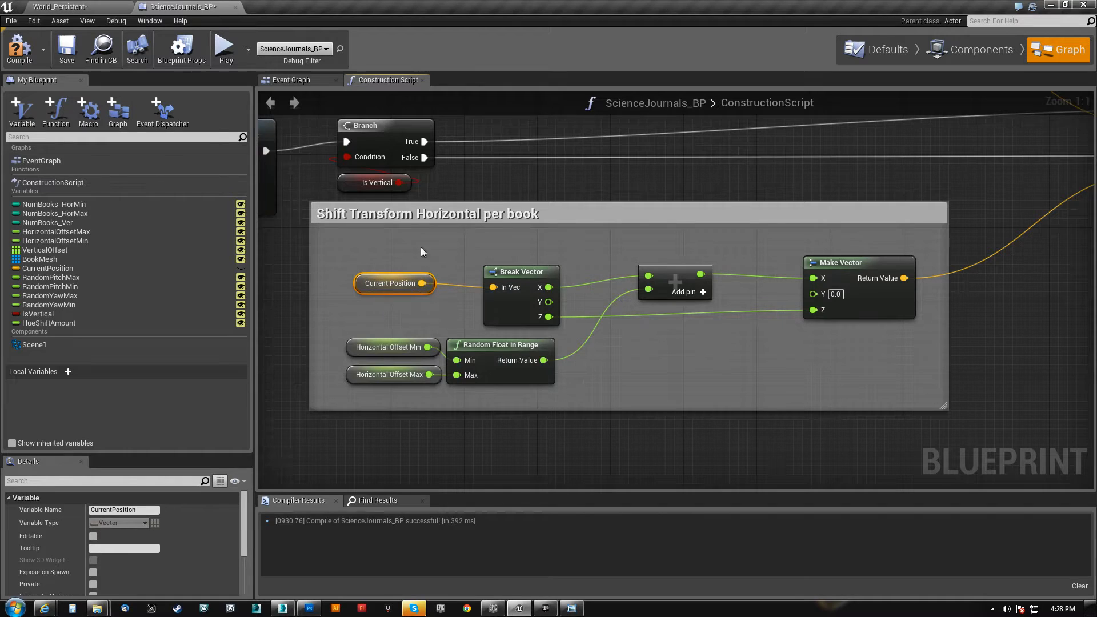
# Trace the horizontal Make Vector output to SET Current Position, and lower the addition node in line with Break Vector's X output
pyautogui.moveTo(883, 204); pyautogui.dragTo(408, 320, button='right')
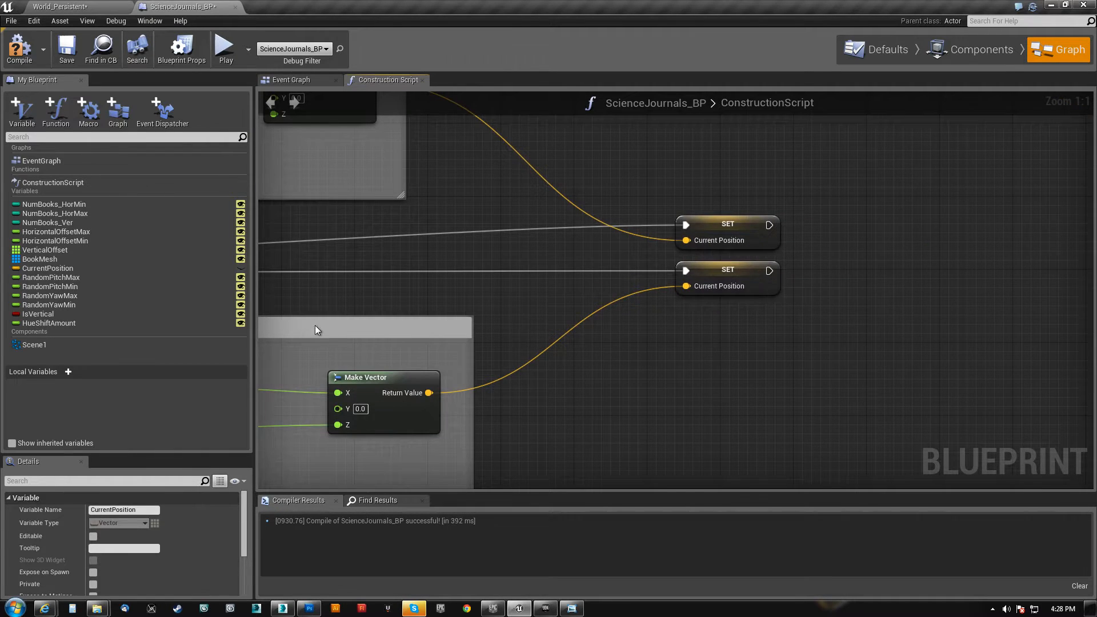
pyautogui.moveTo(311, 327); pyautogui.dragTo(836, 231, button='right')
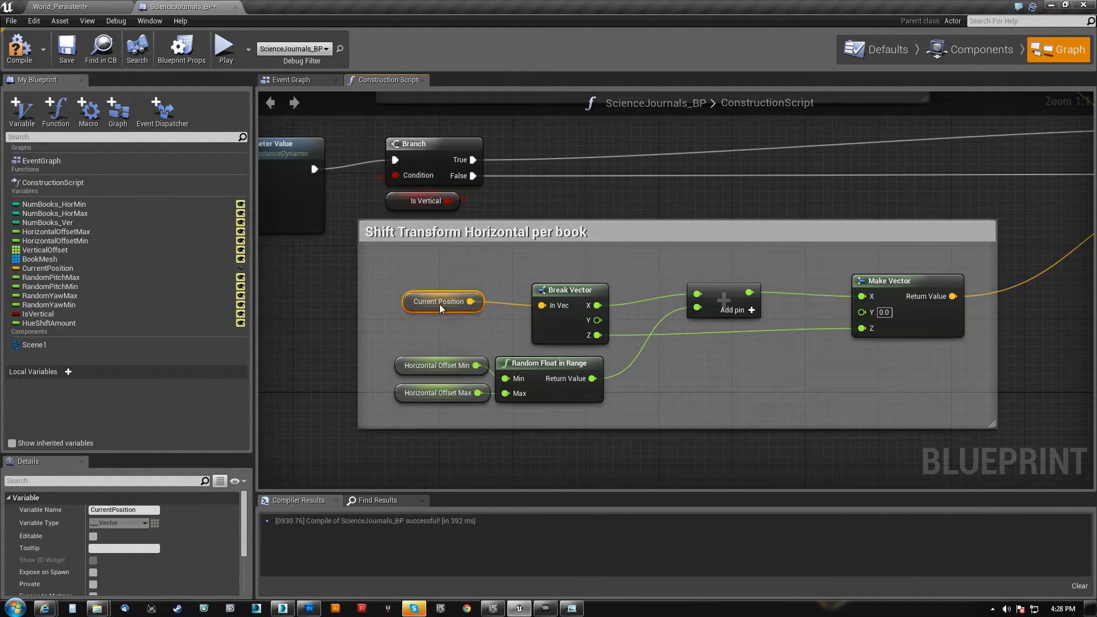
pyautogui.moveTo(458, 275); pyautogui.dragTo(367, 284, button='right')
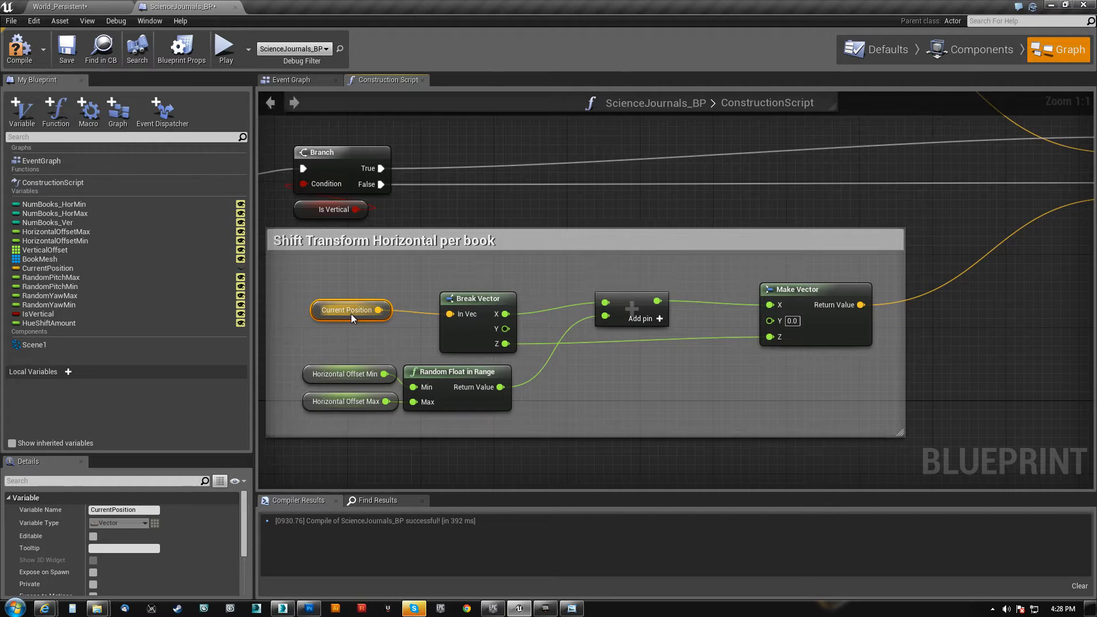
pyautogui.moveTo(525, 191); pyautogui.dragTo(622, 163, button='right')
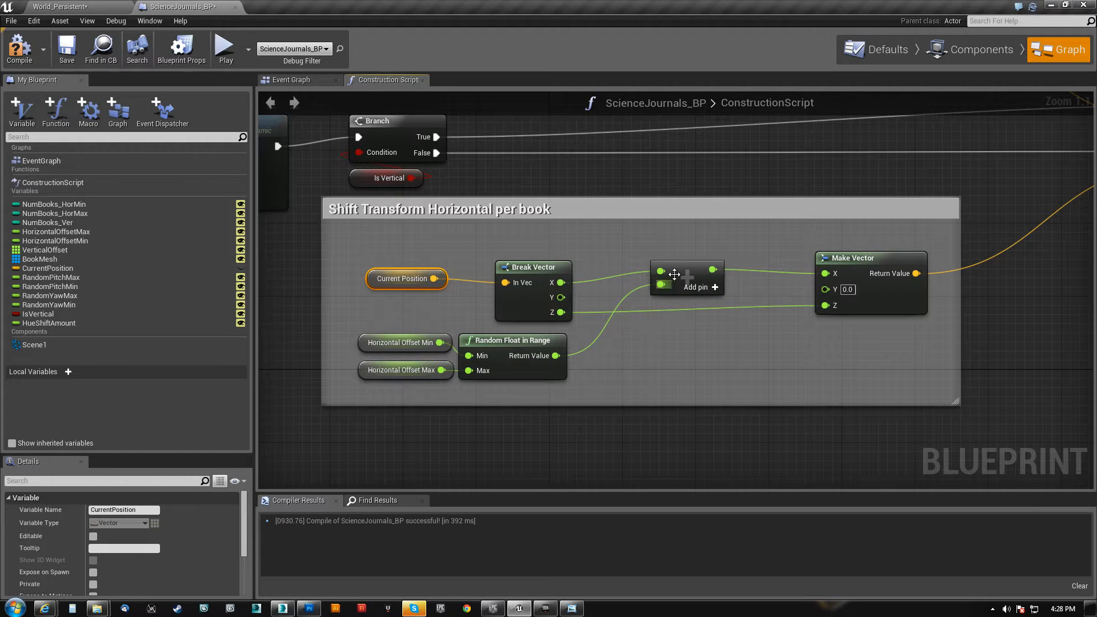
pyautogui.click(687, 283)
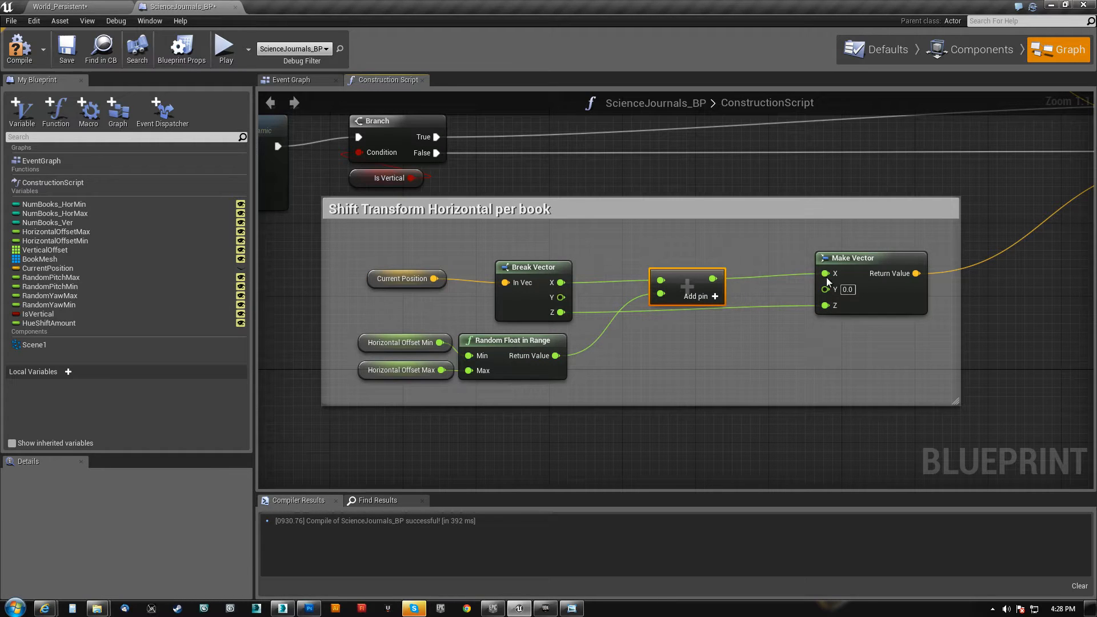
# Examine how the Shift Transform Vertical per book group adds the random horizontal offset to Z and feeds SET Current Position
pyautogui.moveTo(633, 187); pyautogui.dragTo(616, 488, button='right')
pyautogui.moveTo(568, 437); pyautogui.dragTo(592, 341, button='right')
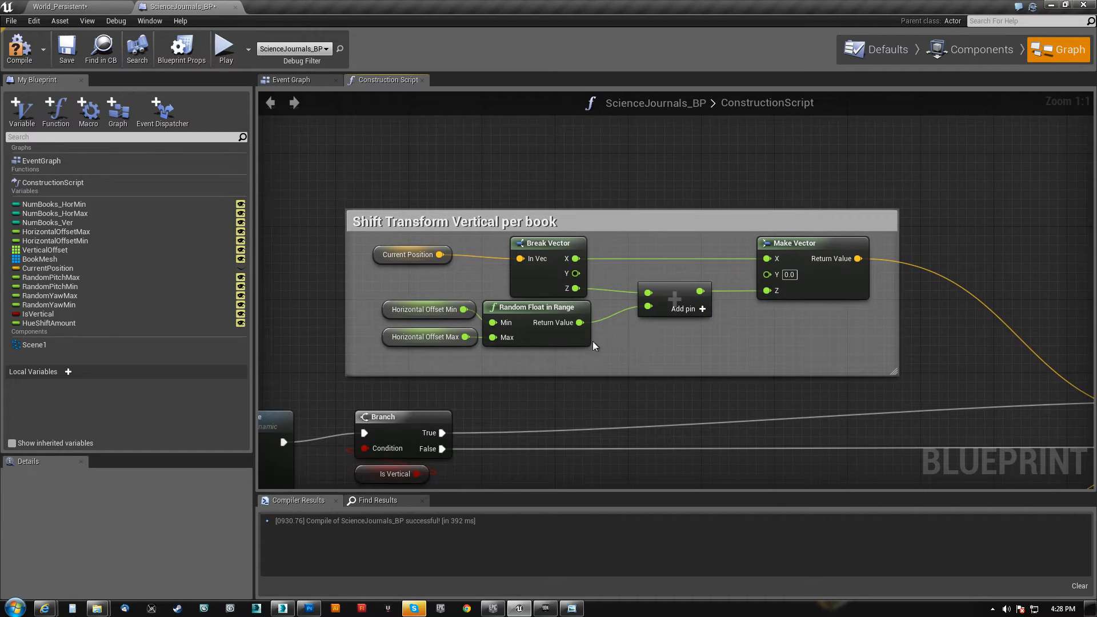
pyautogui.click(407, 313)
pyautogui.click(423, 337)
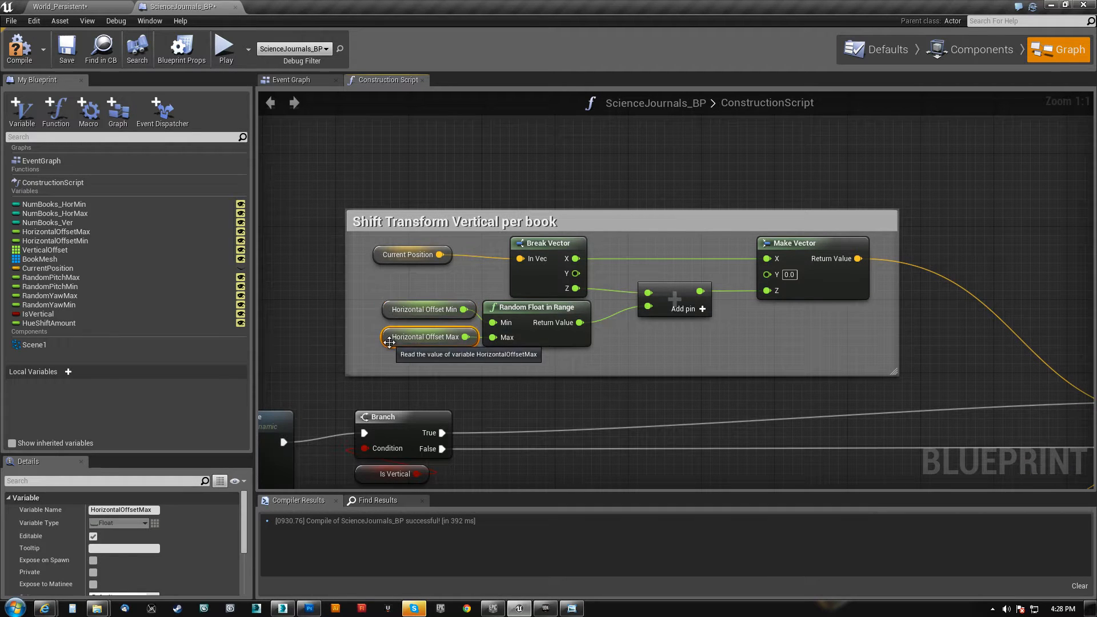
pyautogui.click(387, 313)
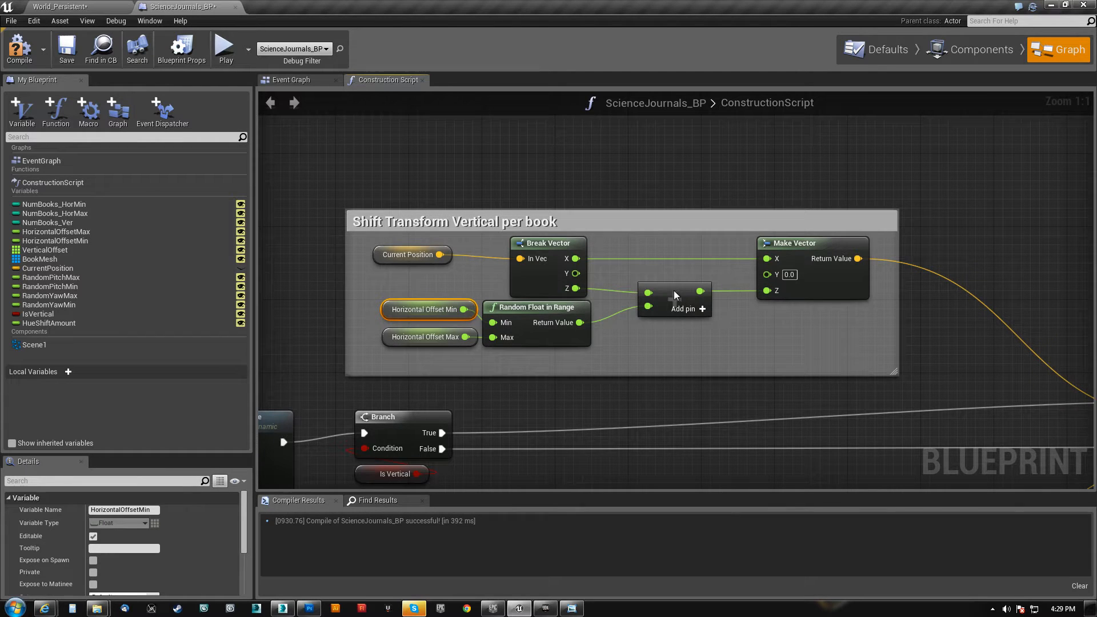
pyautogui.moveTo(927, 344); pyautogui.dragTo(401, 230, button='right')
pyautogui.scroll(-1, 577, 306)
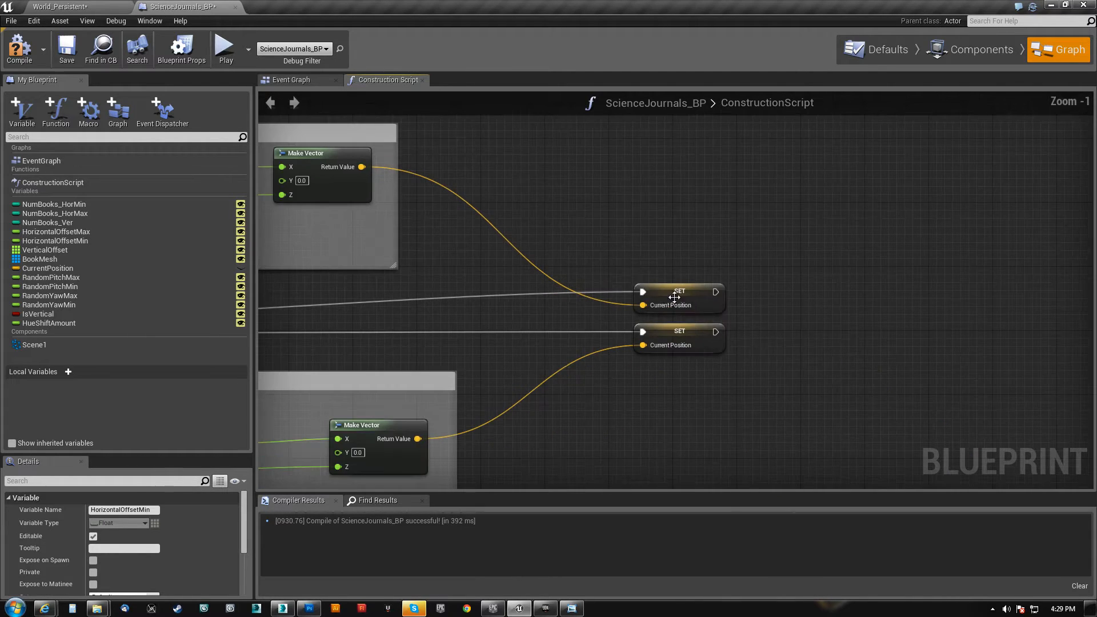
pyautogui.moveTo(480, 344); pyautogui.dragTo(998, 275, button='right')
# Review the whole construction script, then examine the Current Position and Vertical Offset nodes in the Shift Transform Vertical per row group
pyautogui.scroll(-5, 523, 334)
pyautogui.moveTo(342, 397); pyautogui.dragTo(707, 378, button='right')
pyautogui.moveTo(619, 398); pyautogui.dragTo(578, 381, button='right')
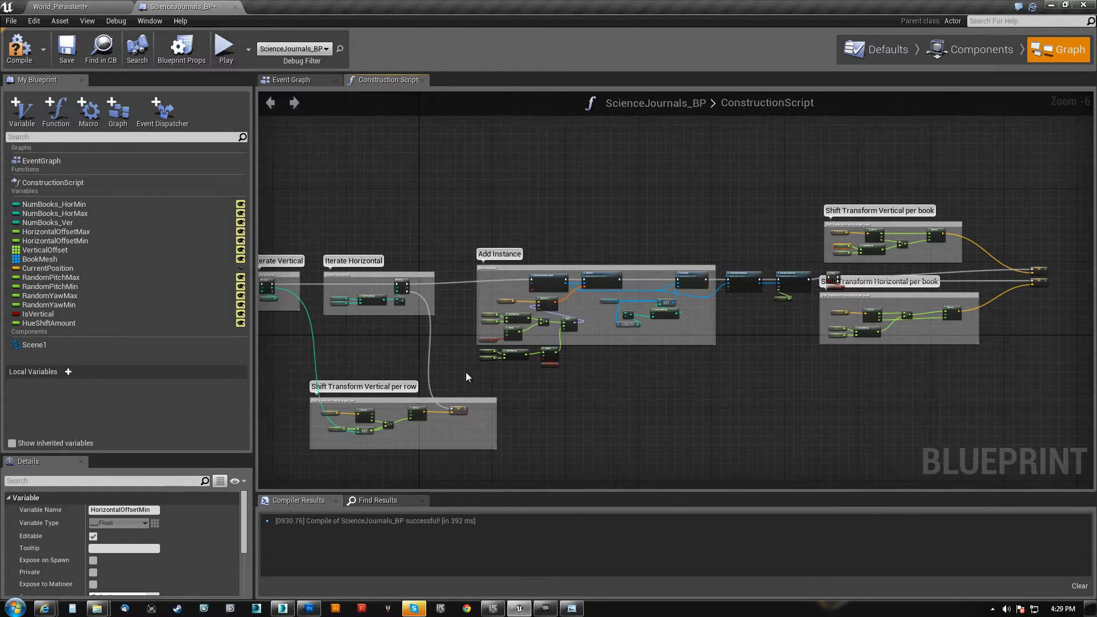
pyautogui.moveTo(327, 270); pyautogui.dragTo(418, 260, button='right')
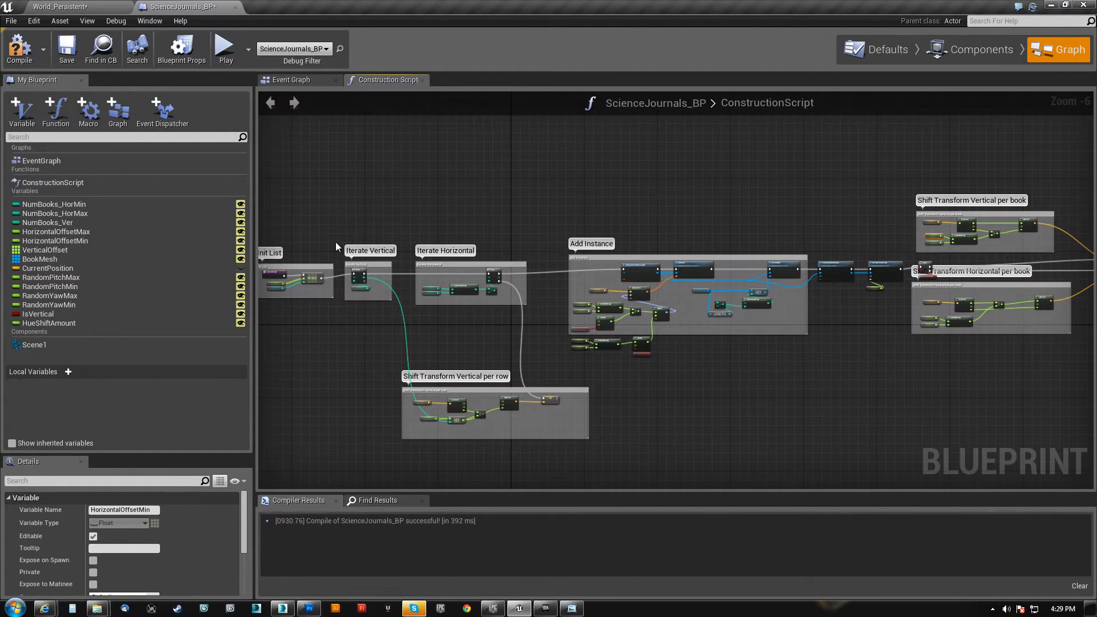
pyautogui.moveTo(402, 323); pyautogui.dragTo(1043, 181)
pyautogui.moveTo(385, 347); pyautogui.dragTo(504, 179, button='right')
pyautogui.scroll(3, 501, 327)
pyautogui.scroll(3, 488, 322)
pyautogui.moveTo(347, 341); pyautogui.dragTo(928, 252)
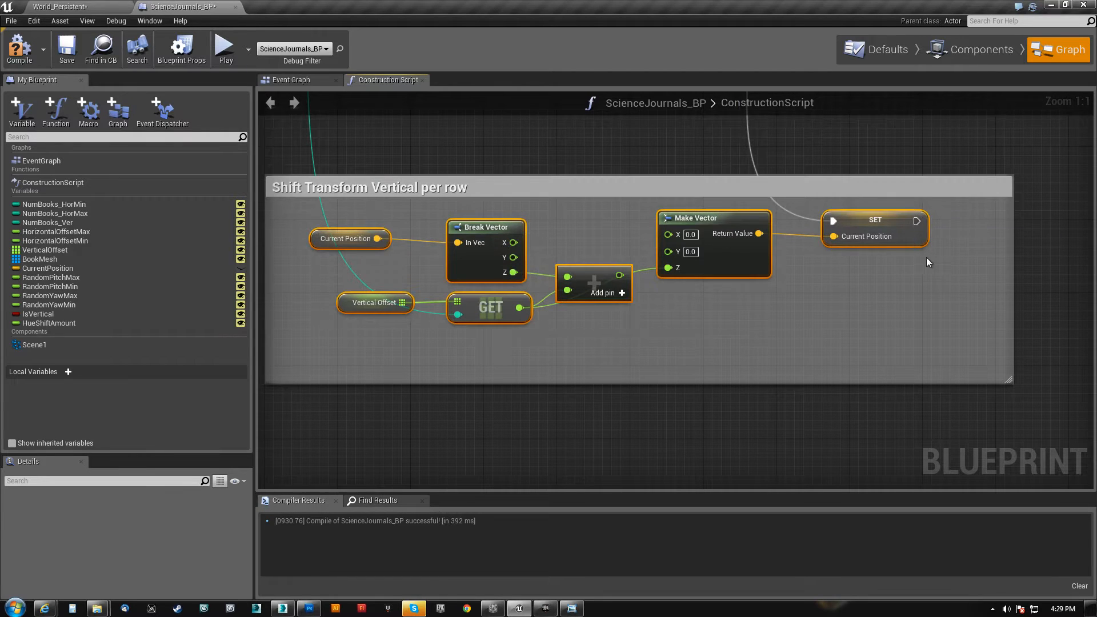
pyautogui.click(372, 242)
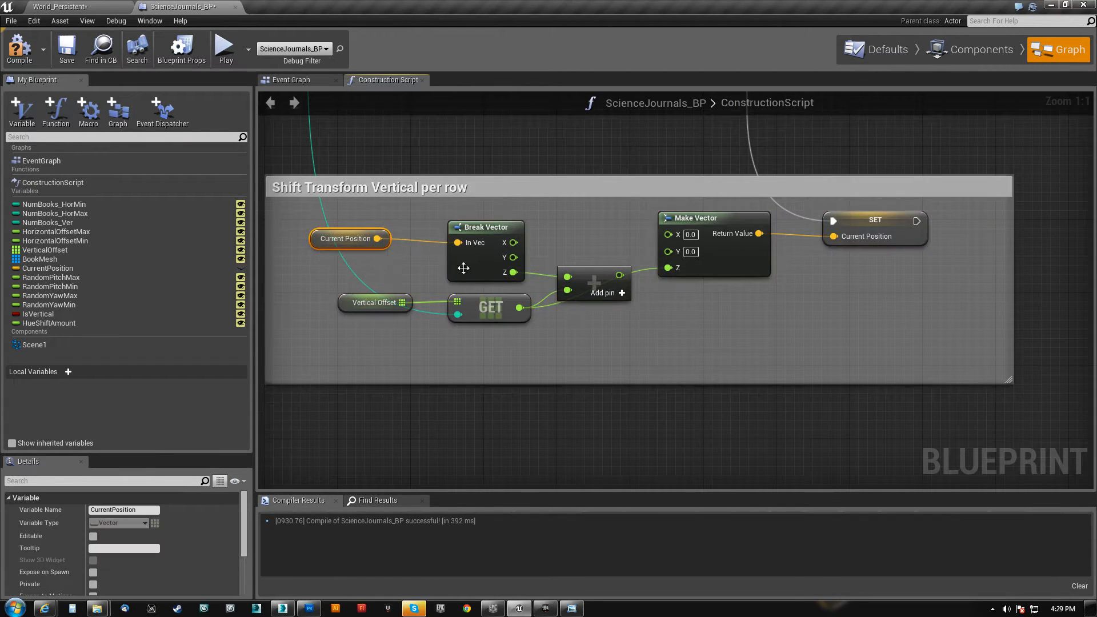
# Move the addition node in Shift Transform Vertical per row up between Break Vector and Make Vector, clear of the GET wire
pyautogui.moveTo(599, 280); pyautogui.dragTo(588, 252)
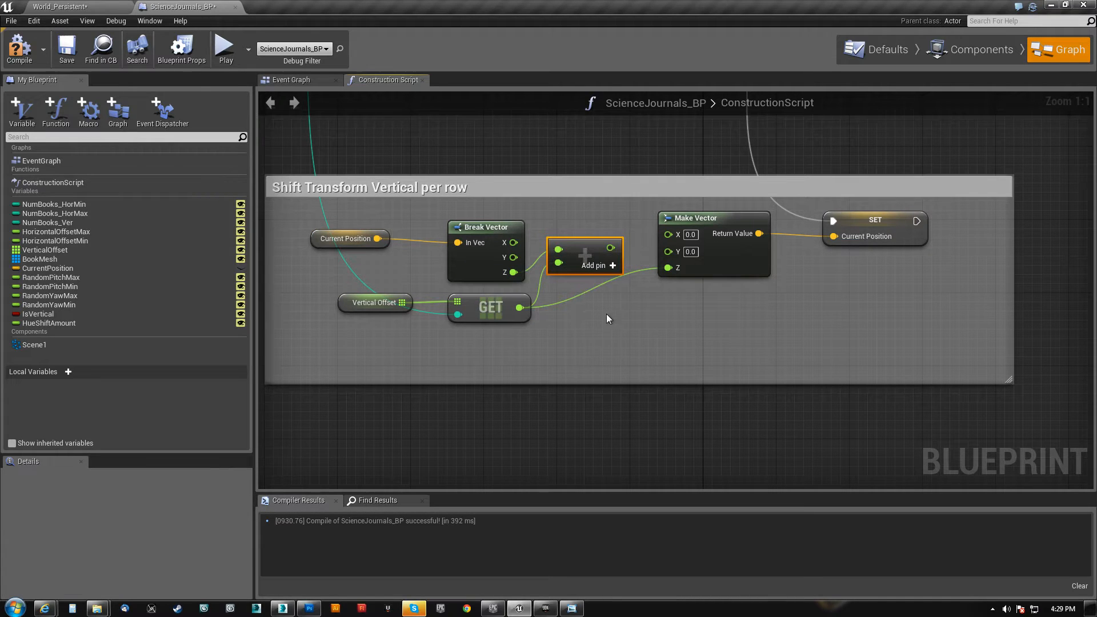
pyautogui.moveTo(598, 307); pyautogui.dragTo(589, 298, button='right')
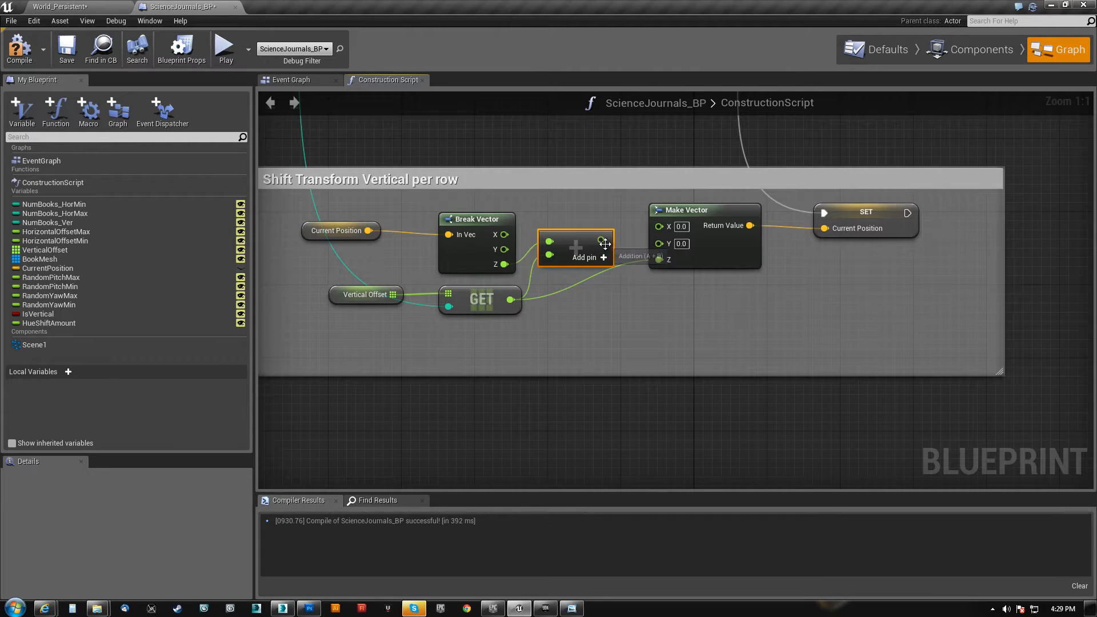
pyautogui.moveTo(615, 350); pyautogui.dragTo(543, 458, button='right')
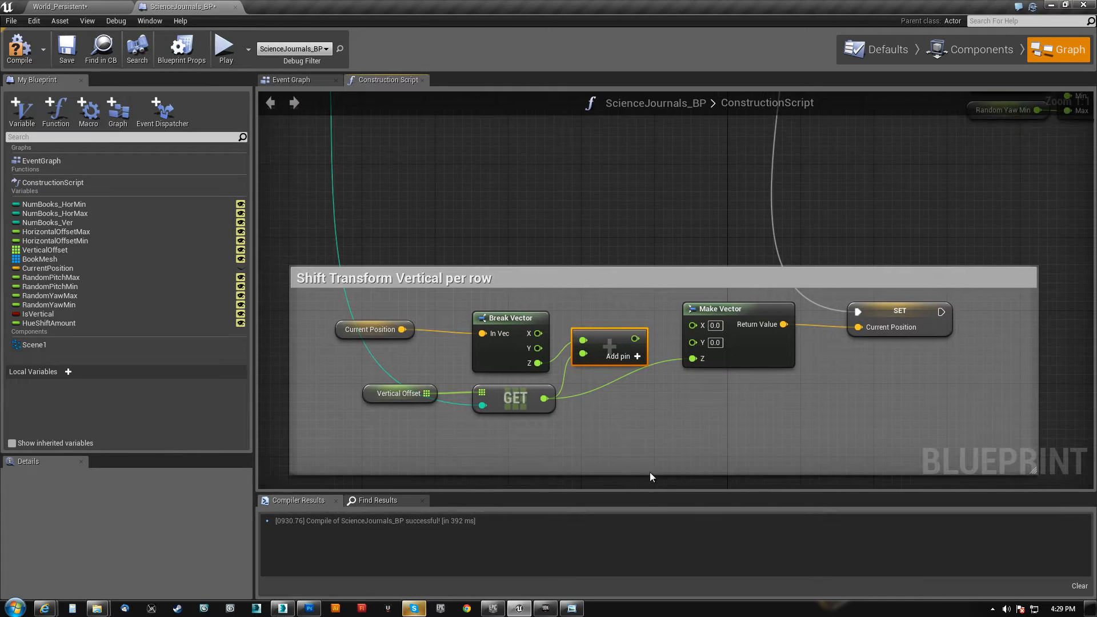
# Switch to the World_Persistent level and inspect the rows of science journals on the bookshelf up close
pyautogui.click(106, 8)
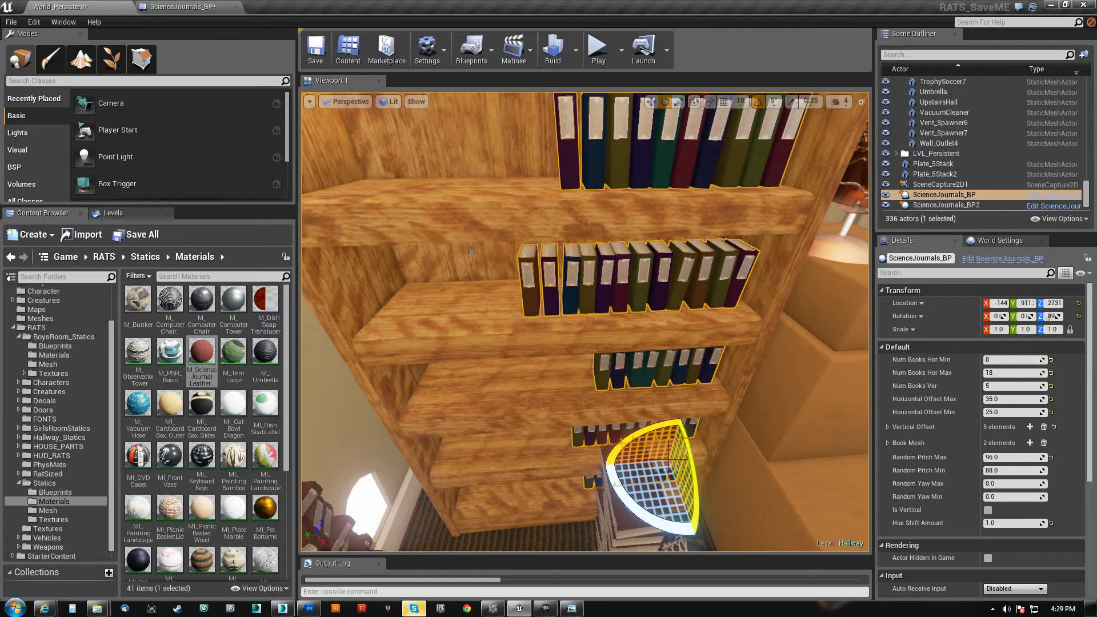
pyautogui.press('w')
pyautogui.moveTo(659, 391)
pyautogui.mouseDown(button='right')
pyautogui.moveTo(659, 409)
pyautogui.moveTo(665, 375)
pyautogui.mouseUp(button='right')
pyautogui.press('e')
pyautogui.press('s')
pyautogui.press('q')
pyautogui.press('e')
pyautogui.press('s')
pyautogui.moveTo(577, 398); pyautogui.dragTo(571, 436, button='right')
pyautogui.press('q')
pyautogui.press('e')
pyautogui.press('q')
pyautogui.press('s')
pyautogui.press('w')
pyautogui.press('s')
pyautogui.press('w')
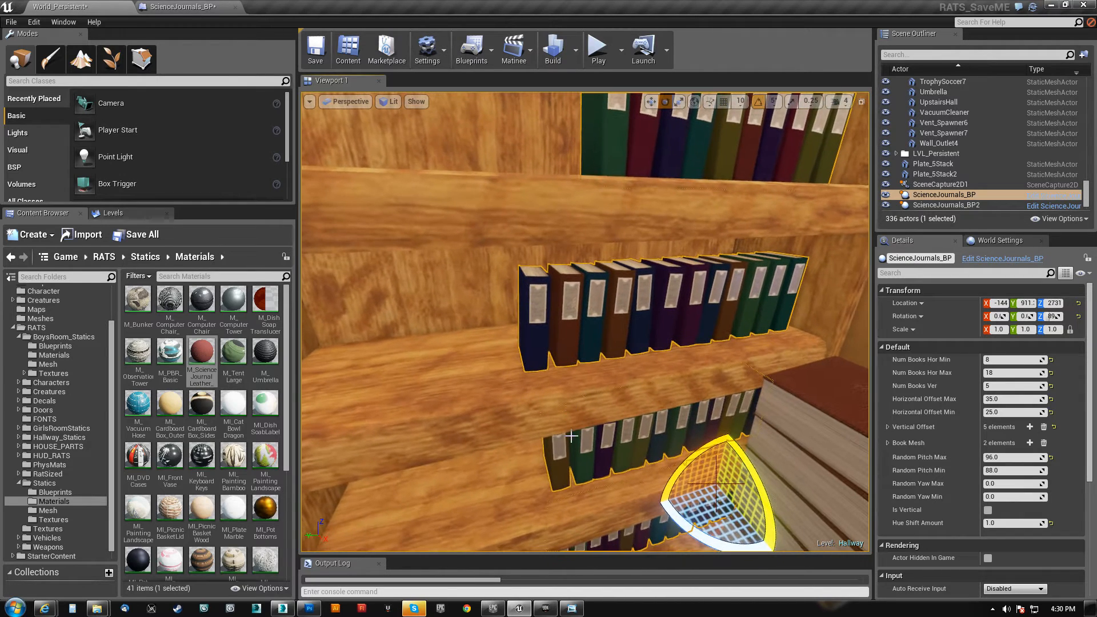
# Return to the ScienceJournals_BP graph and connect the addition node's output to Make Vector's Z in Shift Transform Vertical per row
pyautogui.click(182, 8)
pyautogui.moveTo(635, 338); pyautogui.dragTo(700, 359)
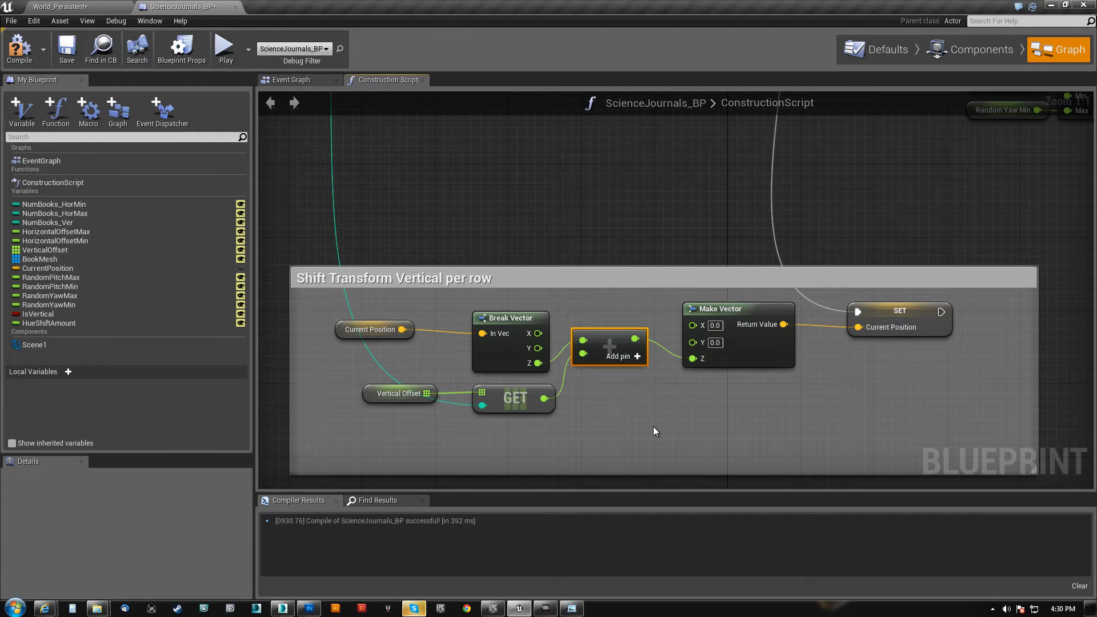
# Go back to the World_Persistent level and examine the vertical spacing of the book rows across the whole bookshelf
pyautogui.click(60, 7)
pyautogui.moveTo(593, 456); pyautogui.dragTo(609, 441, button='right')
pyautogui.press('s')
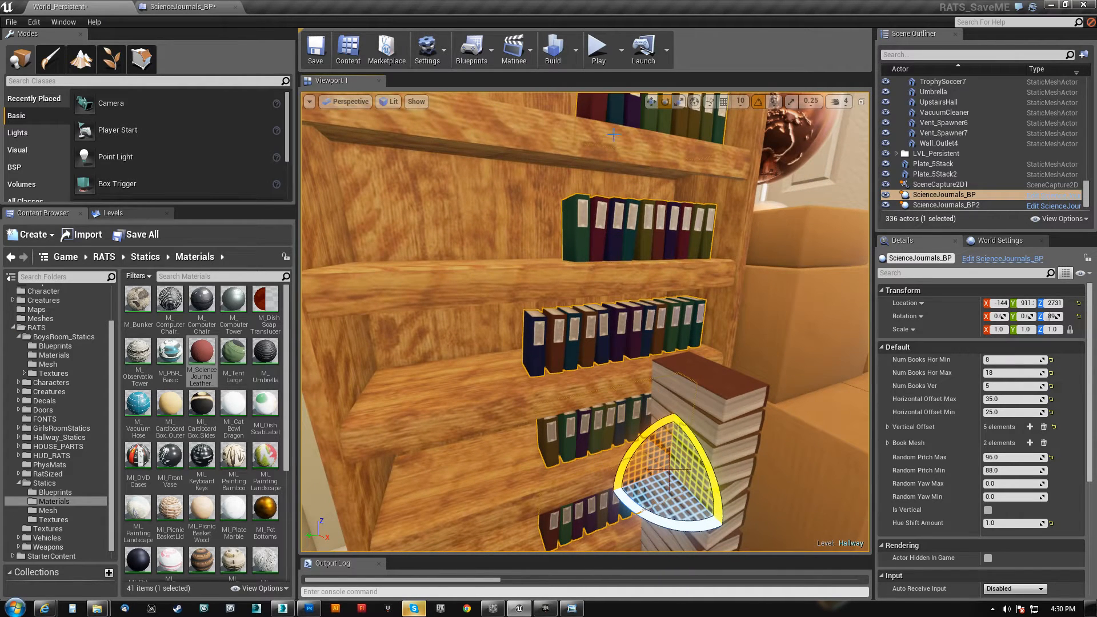
pyautogui.moveTo(621, 101); pyautogui.dragTo(613, 85, button='right')
pyautogui.press('w')
pyautogui.press('s')
pyautogui.moveTo(596, 393); pyautogui.dragTo(608, 394, button='right')
pyautogui.moveTo(512, 424); pyautogui.dragTo(521, 465, button='right')
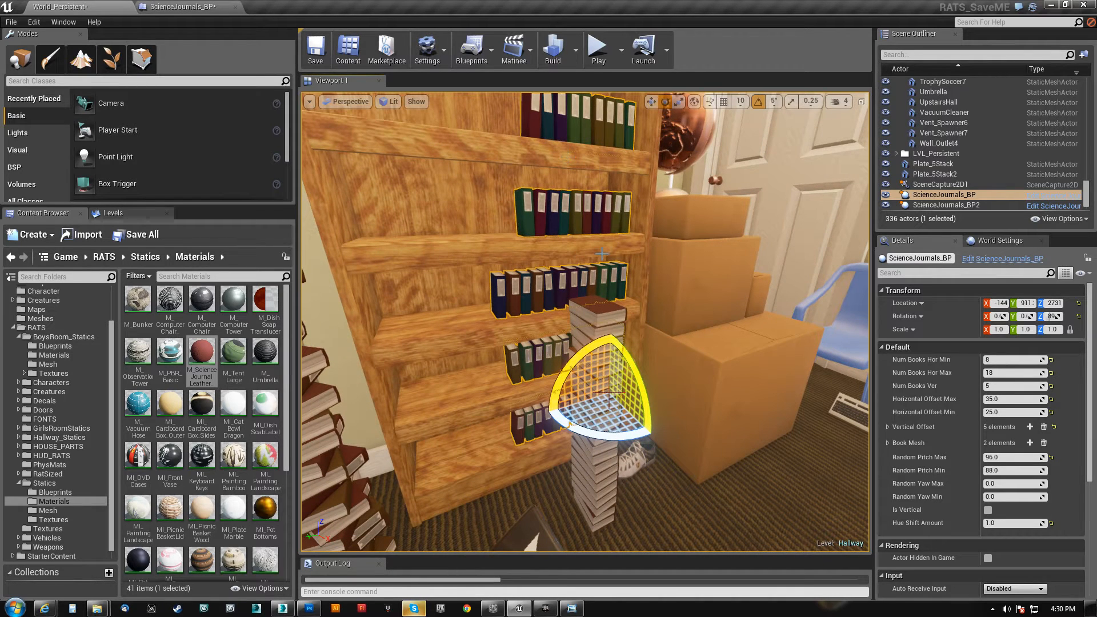
# Return to the ScienceJournals_BP graph and connect GET's output directly to Make Vector's Z in Shift Transform Vertical per row
pyautogui.click(206, 7)
pyautogui.moveTo(544, 398); pyautogui.dragTo(691, 359)
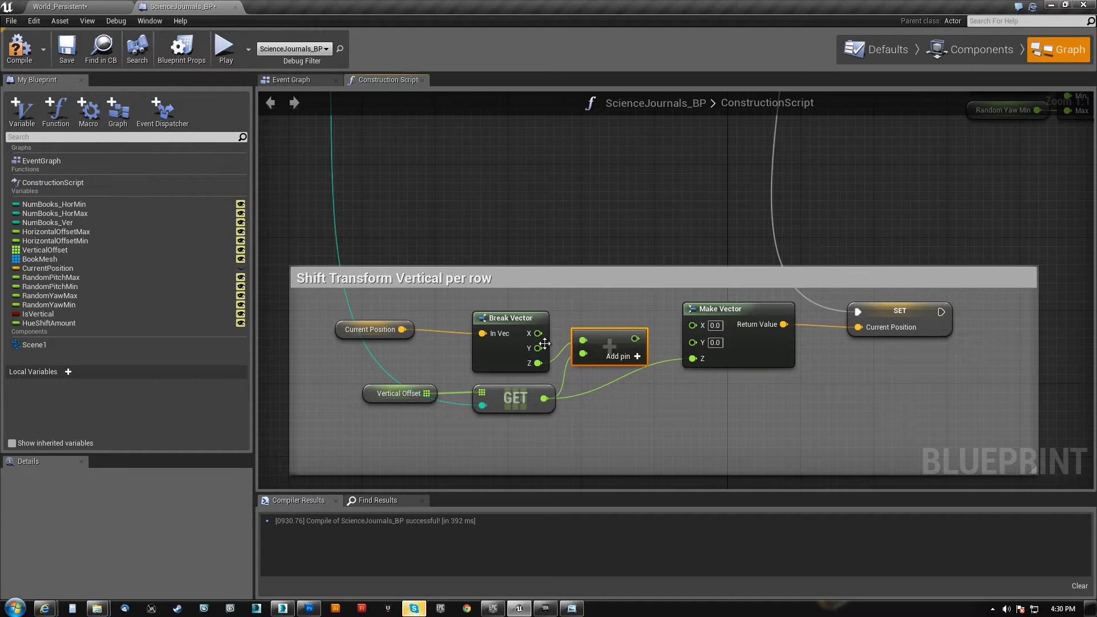
# Move Current Position, Break Vector and the addition node above the Shift Transform Vertical per row comment, and place Make Vector beside GET
pyautogui.moveTo(488, 311); pyautogui.dragTo(450, 327)
pyautogui.moveTo(616, 348); pyautogui.dragTo(612, 321)
pyautogui.click(341, 330)
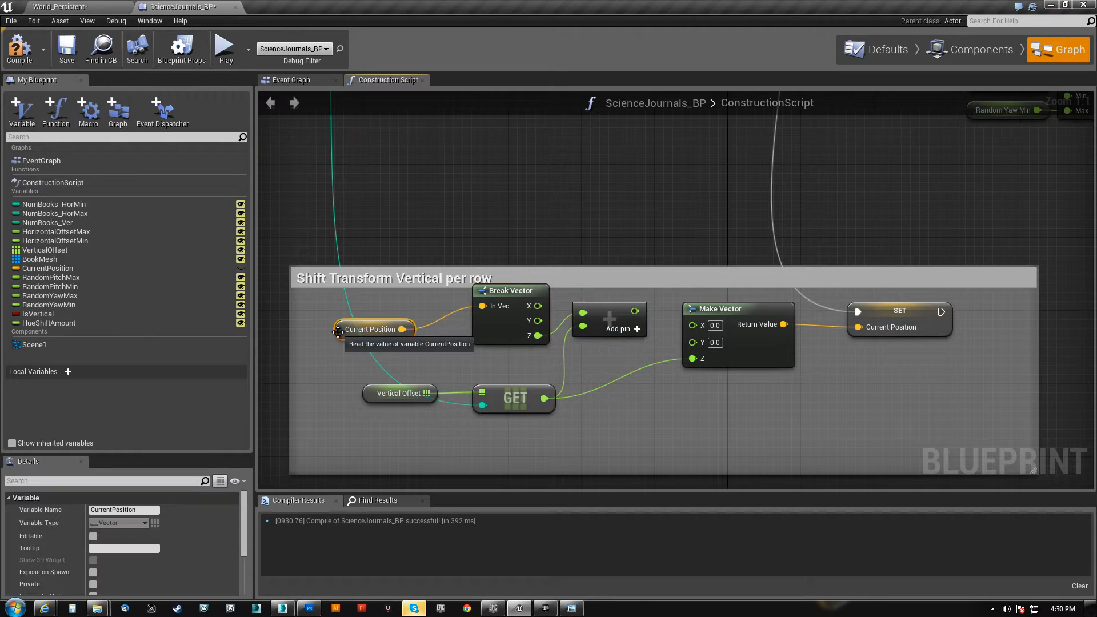
pyautogui.moveTo(340, 331); pyautogui.dragTo(599, 204)
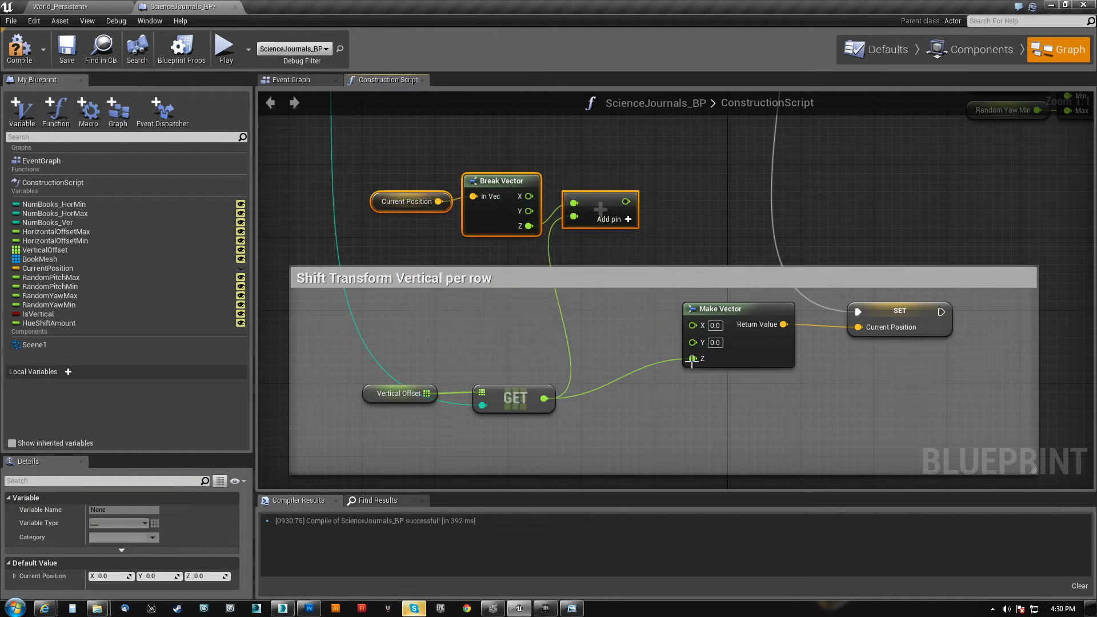
pyautogui.click(749, 317)
pyautogui.moveTo(730, 315); pyautogui.dragTo(638, 352)
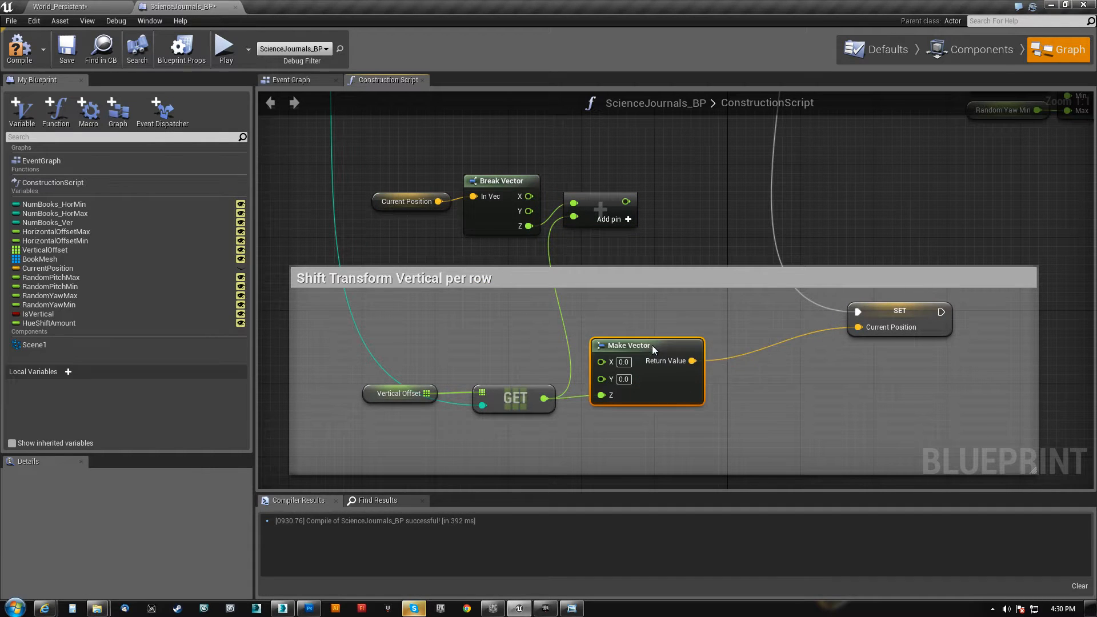
# Trace the Iterate Vertical loop's Index wire down to GET and examine how Num Books Ver drives the loop
pyautogui.moveTo(469, 404); pyautogui.dragTo(449, 334, button='right')
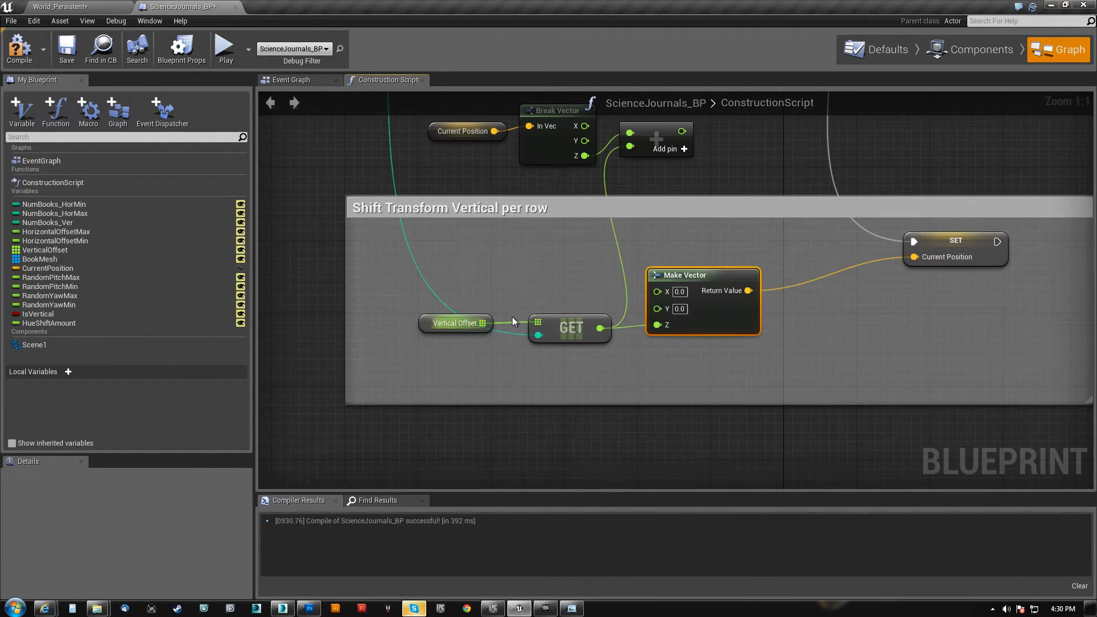
pyautogui.moveTo(361, 156)
pyautogui.mouseDown(button='right')
pyautogui.moveTo(369, 255)
pyautogui.moveTo(436, 470)
pyautogui.mouseUp(button='right')
pyautogui.moveTo(436, 255); pyautogui.dragTo(527, 448, button='right')
pyautogui.moveTo(402, 365); pyautogui.dragTo(500, 356, button='right')
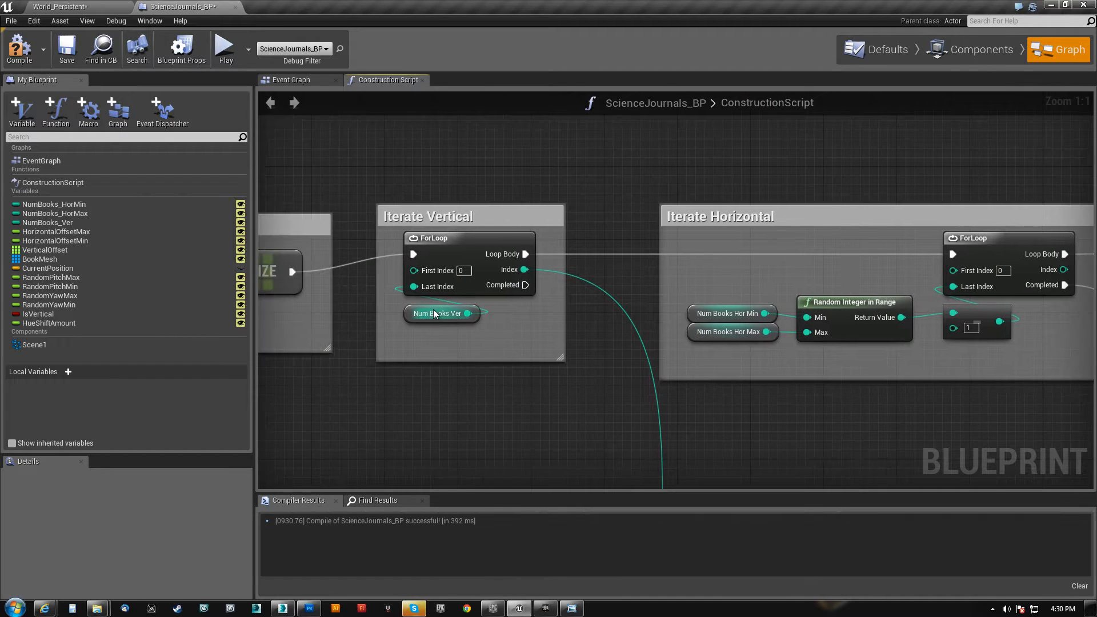
pyautogui.moveTo(431, 336)
pyautogui.mouseDown(button='right')
pyautogui.moveTo(691, 327)
pyautogui.moveTo(441, 350)
pyautogui.mouseUp(button='right')
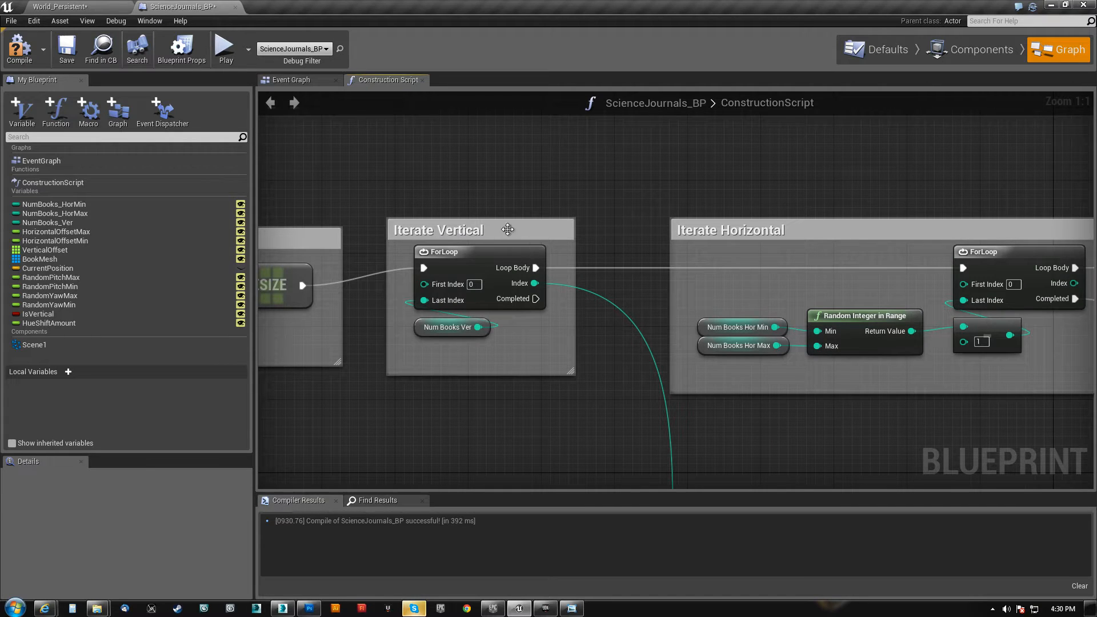
pyautogui.moveTo(603, 354); pyautogui.dragTo(481, 249, button='right')
pyautogui.moveTo(585, 424); pyautogui.dragTo(506, 489, button='right')
pyautogui.moveTo(426, 150); pyautogui.dragTo(505, 286, button='right')
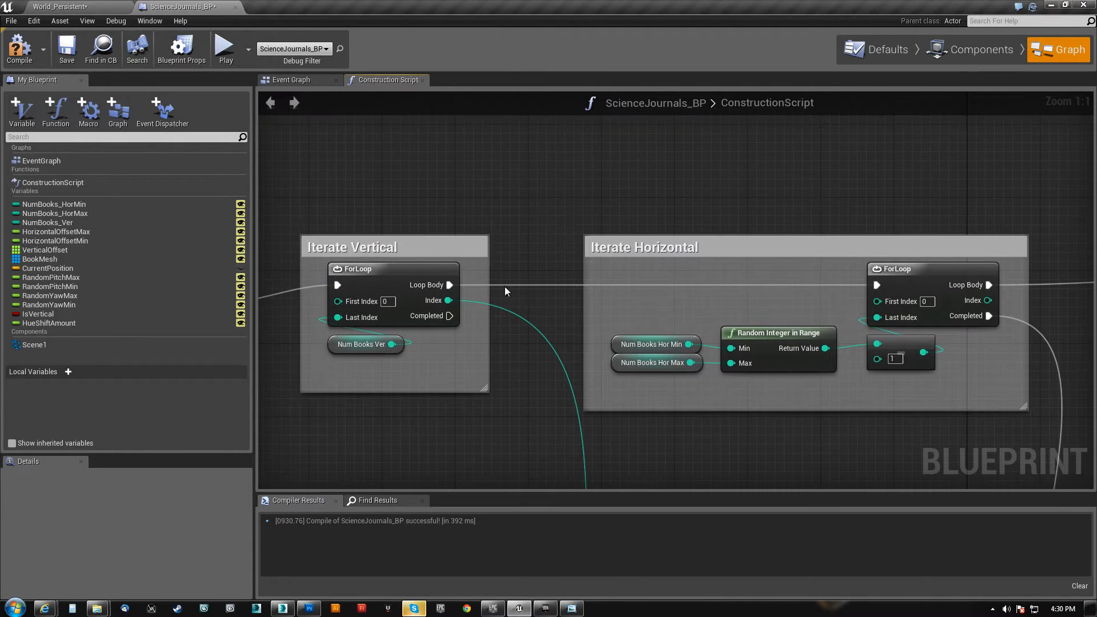
pyautogui.moveTo(531, 439); pyautogui.dragTo(487, 291, button='right')
pyautogui.moveTo(512, 469); pyautogui.dragTo(489, 59, button='right')
pyautogui.moveTo(590, 185); pyautogui.dragTo(488, 245, button='right')
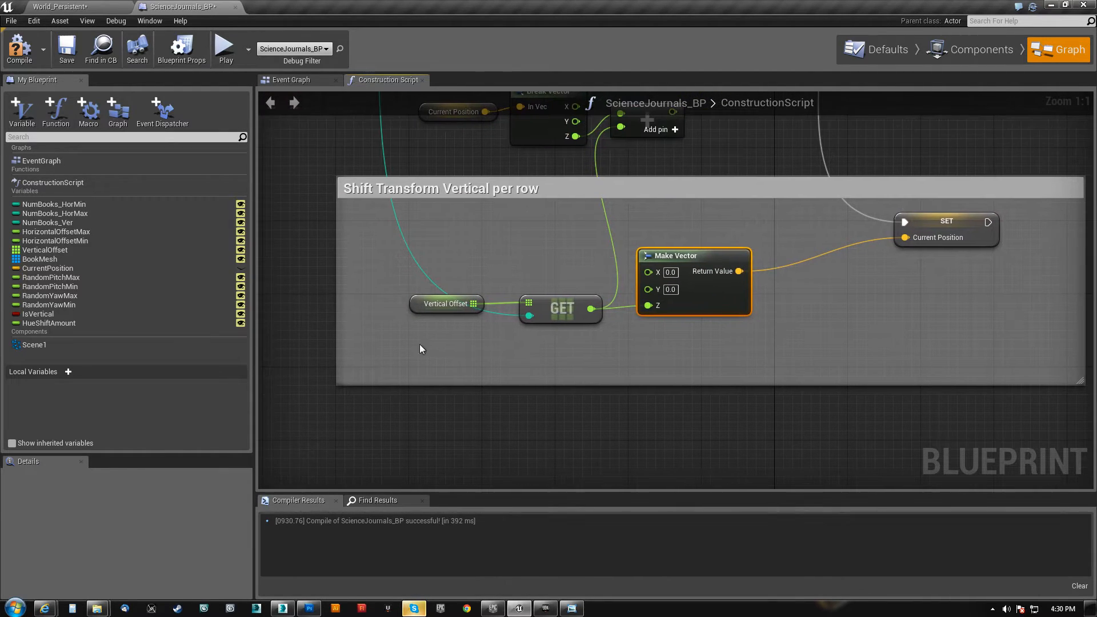
# Place the Vertical Offset node directly above GET and expand the Vertical Offset array of the level's ScienceJournals_BP actor
pyautogui.click(426, 306)
pyautogui.moveTo(425, 307); pyautogui.dragTo(529, 281)
pyautogui.click(60, 7)
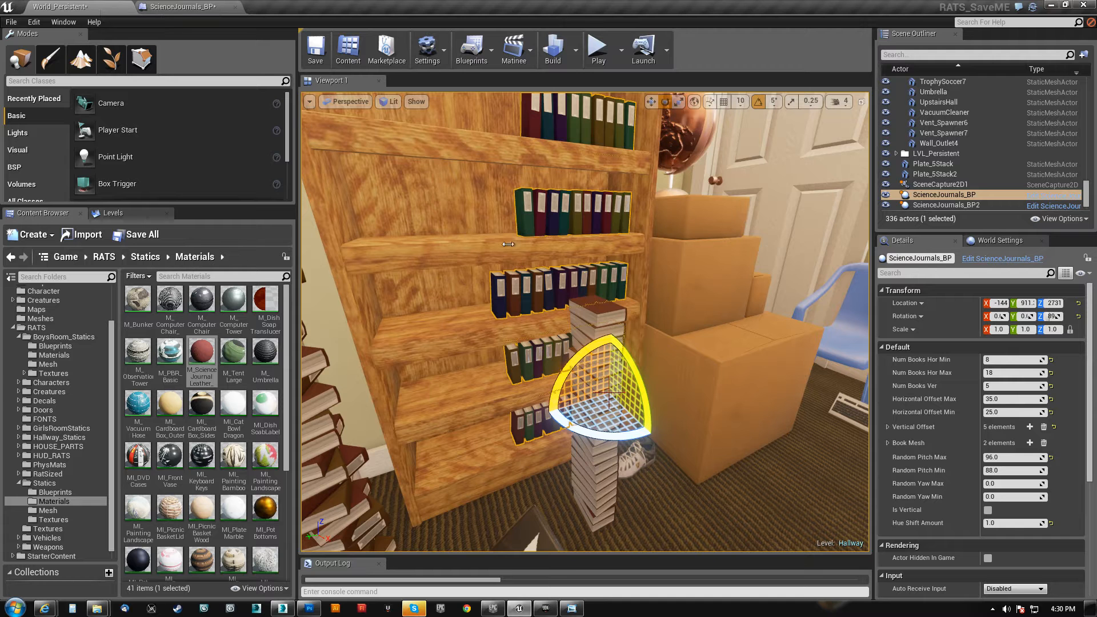
pyautogui.click(888, 428)
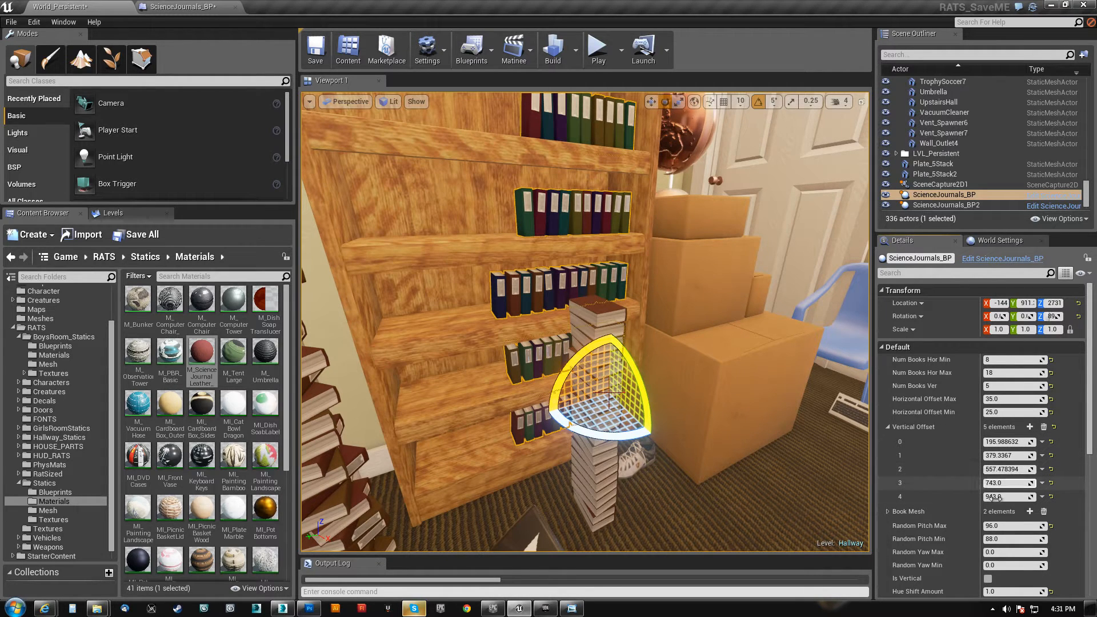
# Go back to the ScienceJournals_BP graph and review the construction script from its start at Init List and Iterate Vertical
pyautogui.click(169, 11)
pyautogui.moveTo(792, 405); pyautogui.dragTo(248, 451, button='right')
pyautogui.scroll(-4, 440, 412)
pyautogui.moveTo(965, 319); pyautogui.dragTo(757, 424, button='right')
pyautogui.moveTo(931, 379); pyautogui.dragTo(929, 411, button='right')
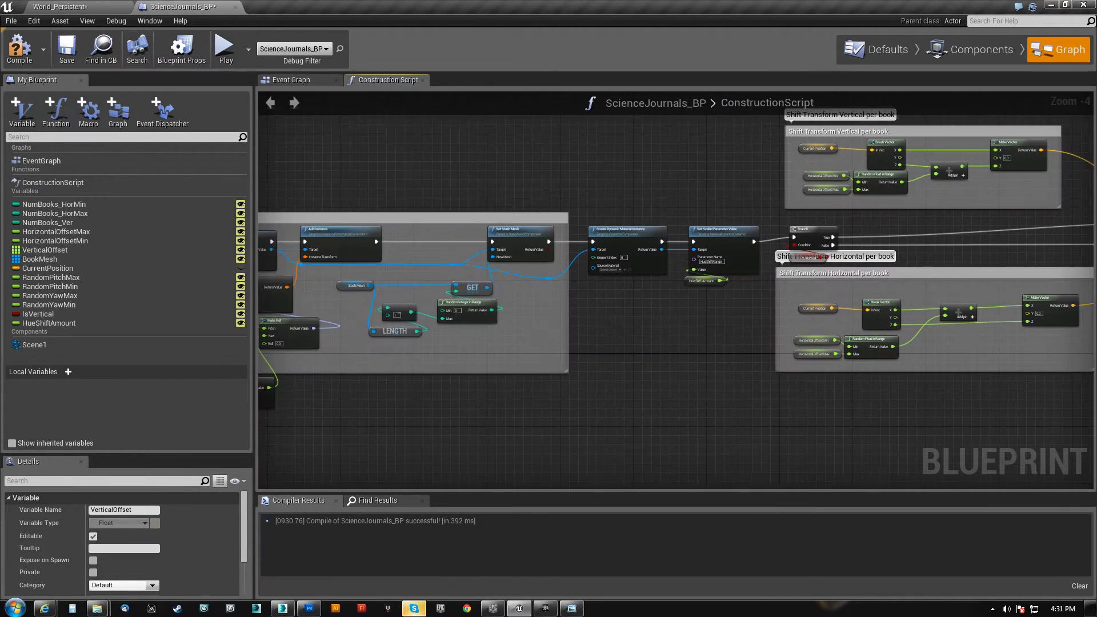
pyautogui.moveTo(477, 401); pyautogui.dragTo(1033, 366, button='right')
pyautogui.moveTo(284, 327); pyautogui.dragTo(573, 402, button='right')
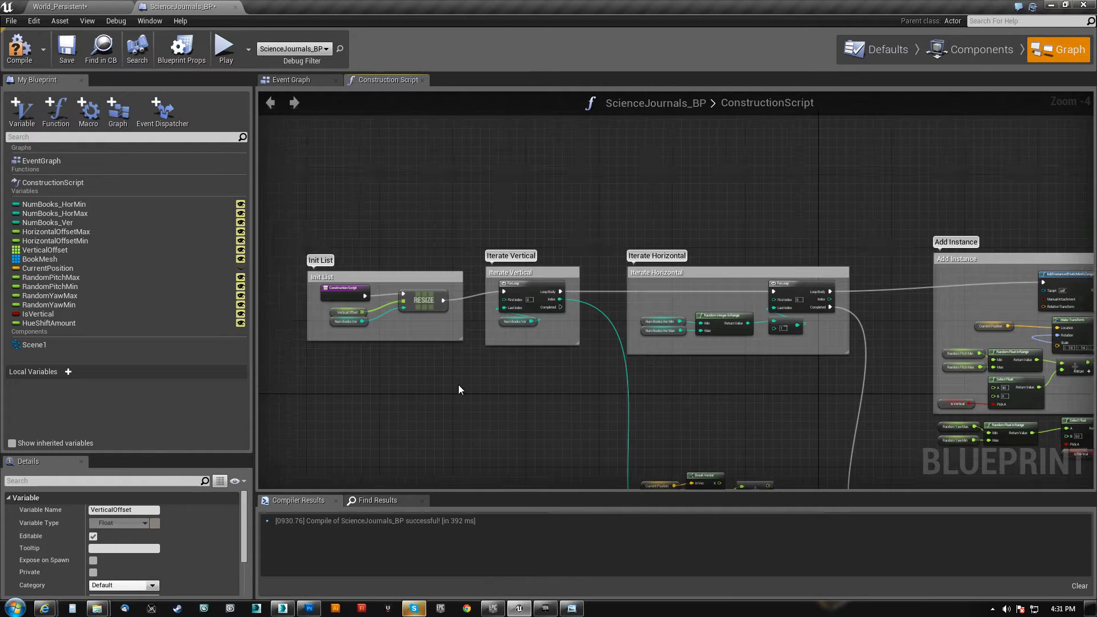
pyautogui.scroll(3, 572, 400)
pyautogui.moveTo(423, 385); pyautogui.dragTo(521, 404, button='right')
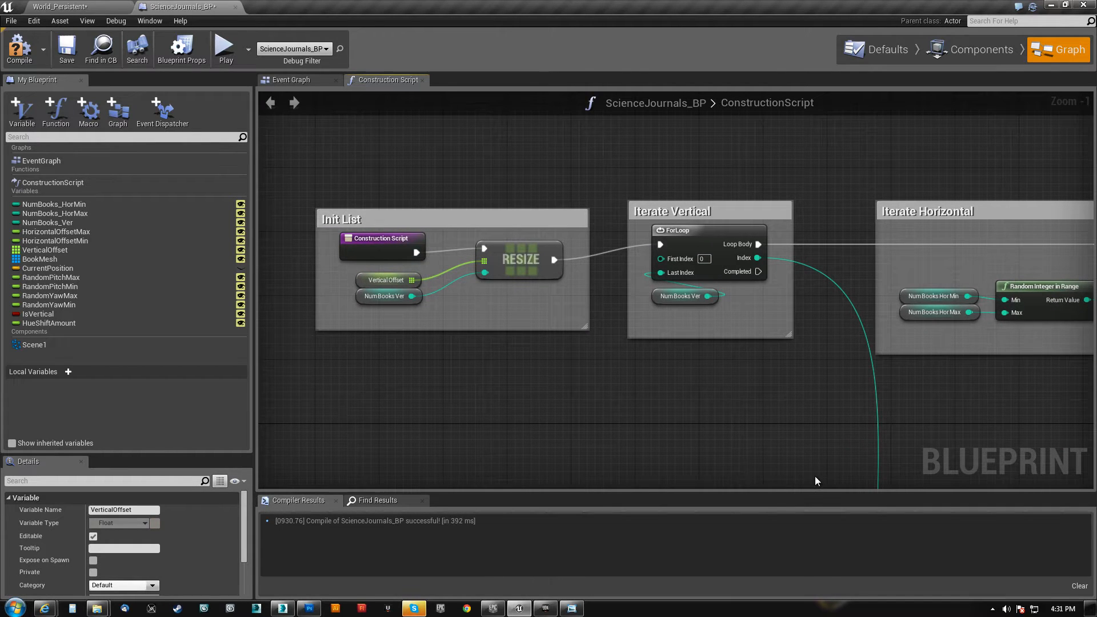
# Examine Iterate Horizontal, Add Instance, the hue shift nodes and Shift Transform Horizontal per book in order
pyautogui.moveTo(953, 456); pyautogui.dragTo(503, 453, button='right')
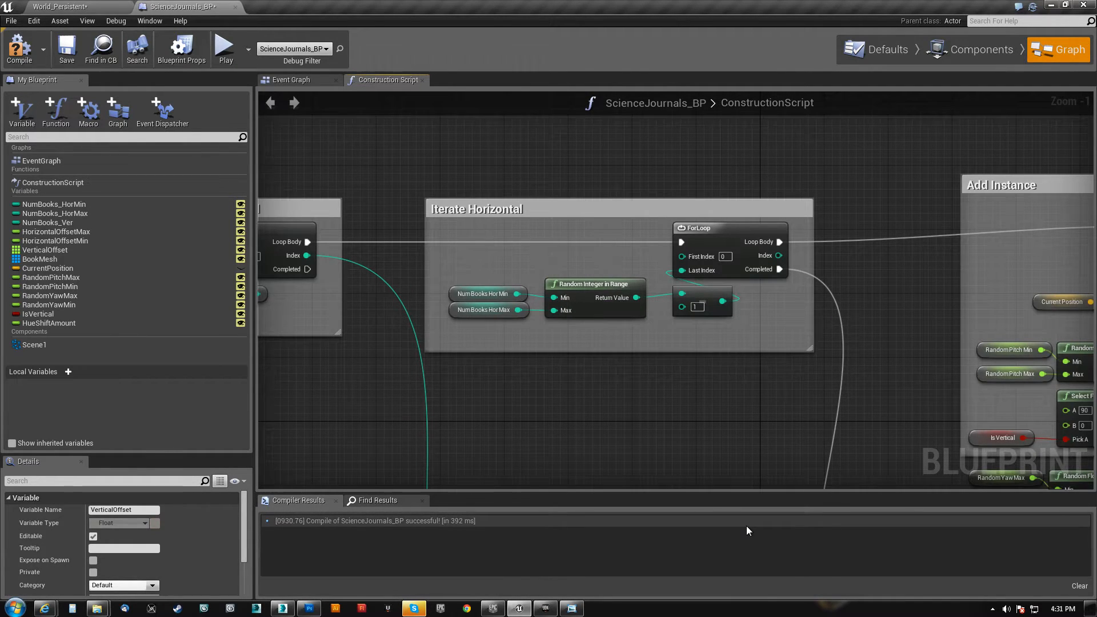
pyautogui.moveTo(837, 431); pyautogui.dragTo(73, 393, button='right')
pyautogui.moveTo(189, 403); pyautogui.dragTo(258, 382, button='right')
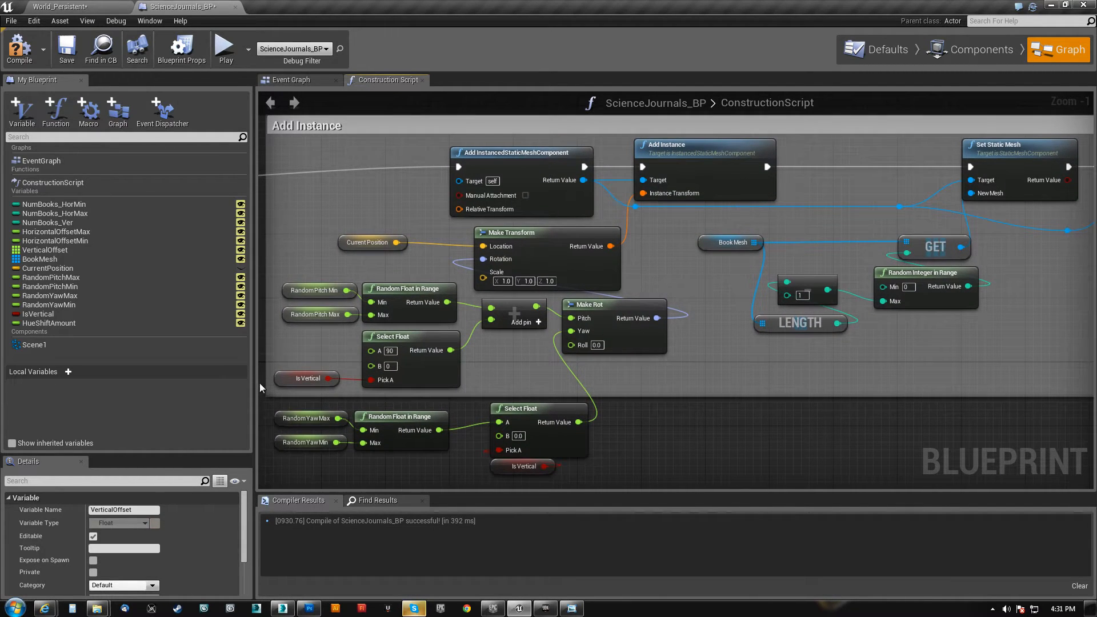
pyautogui.moveTo(953, 454); pyautogui.dragTo(217, 504, button='right')
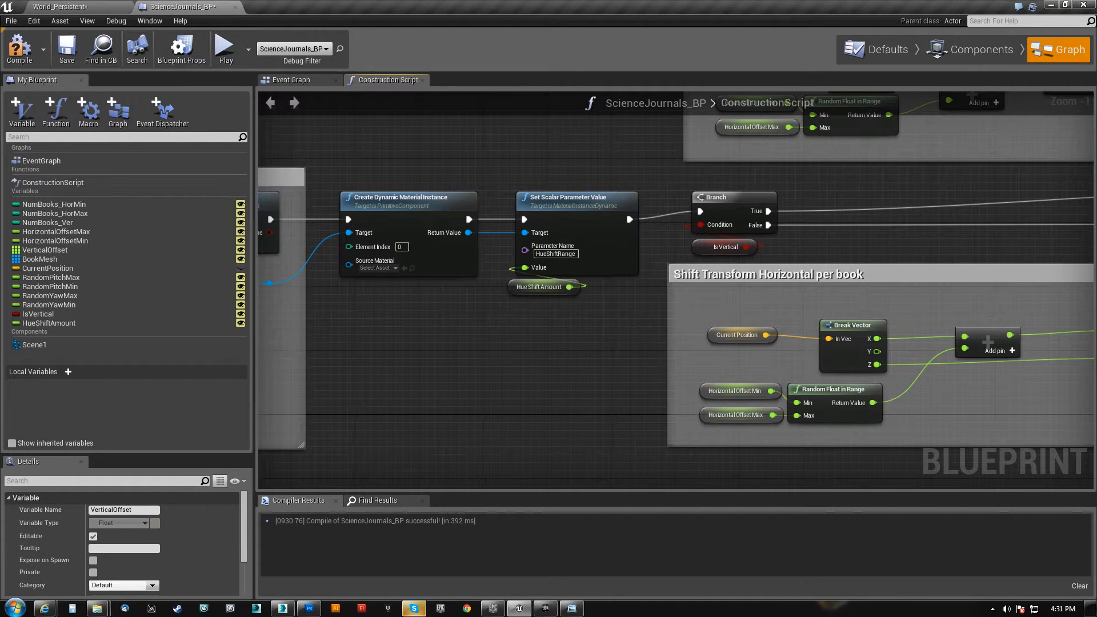
pyautogui.moveTo(994, 282); pyautogui.dragTo(584, 469, button='right')
pyautogui.scroll(-1, 650, 349)
pyautogui.scroll(2, 530, 353)
pyautogui.moveTo(534, 372); pyautogui.dragTo(623, 101, button='right')
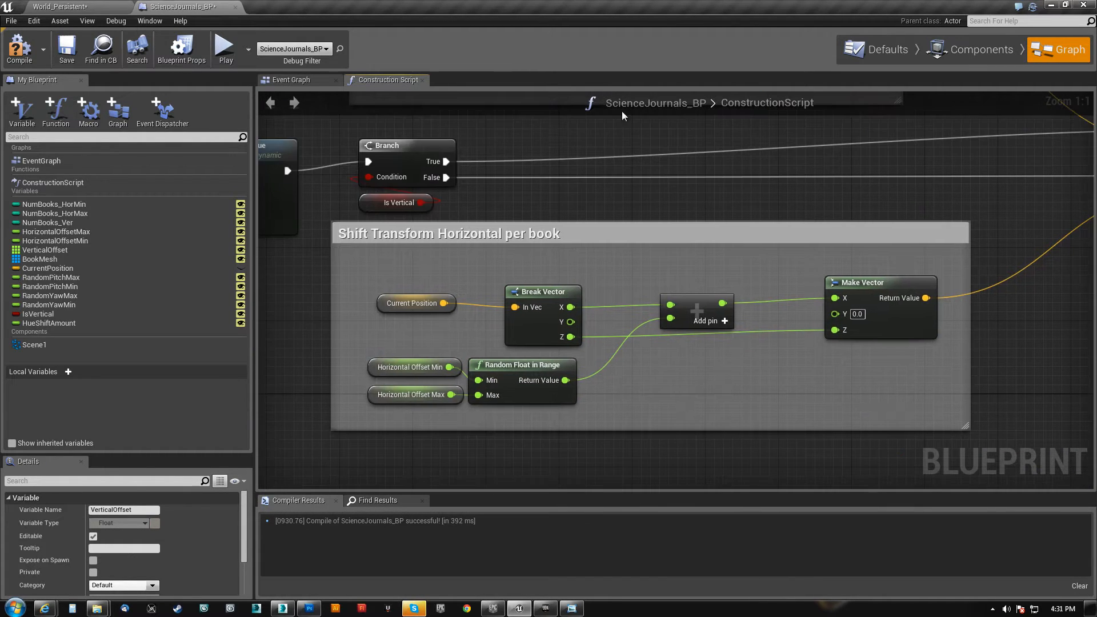
pyautogui.moveTo(1050, 333); pyautogui.dragTo(905, 225, button='right')
# Examine the wiring from GET through Make Vector to SET Current Position in Shift Transform Vertical per row
pyautogui.scroll(-3, 905, 225)
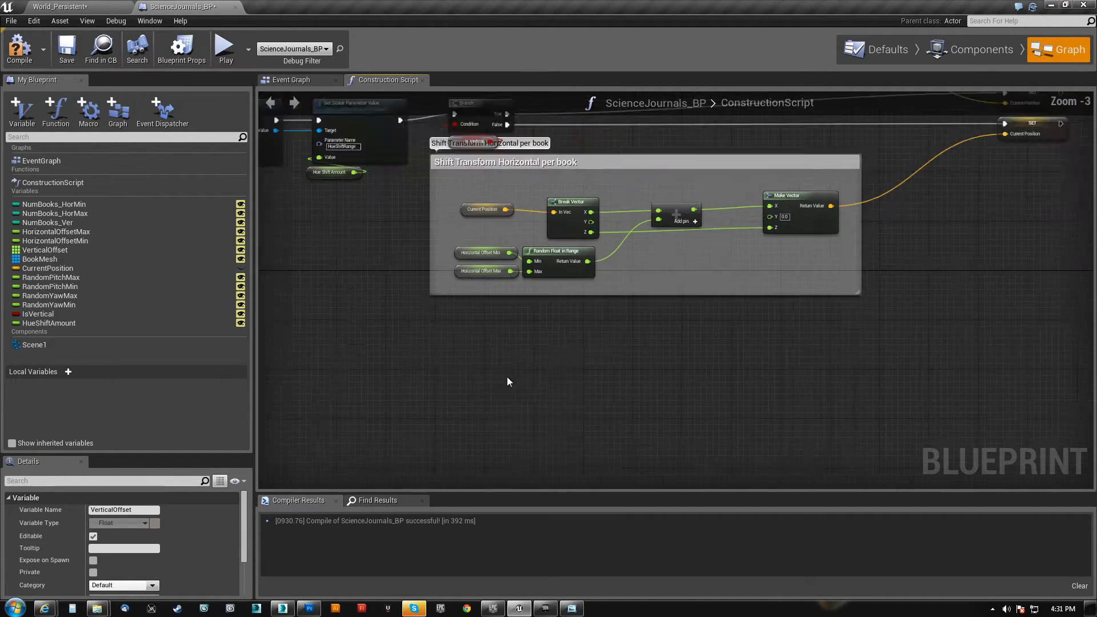
pyautogui.moveTo(337, 406); pyautogui.dragTo(925, 350, button='right')
pyautogui.moveTo(365, 368); pyautogui.dragTo(848, 392, button='right')
pyautogui.moveTo(619, 385); pyautogui.dragTo(919, 211, button='right')
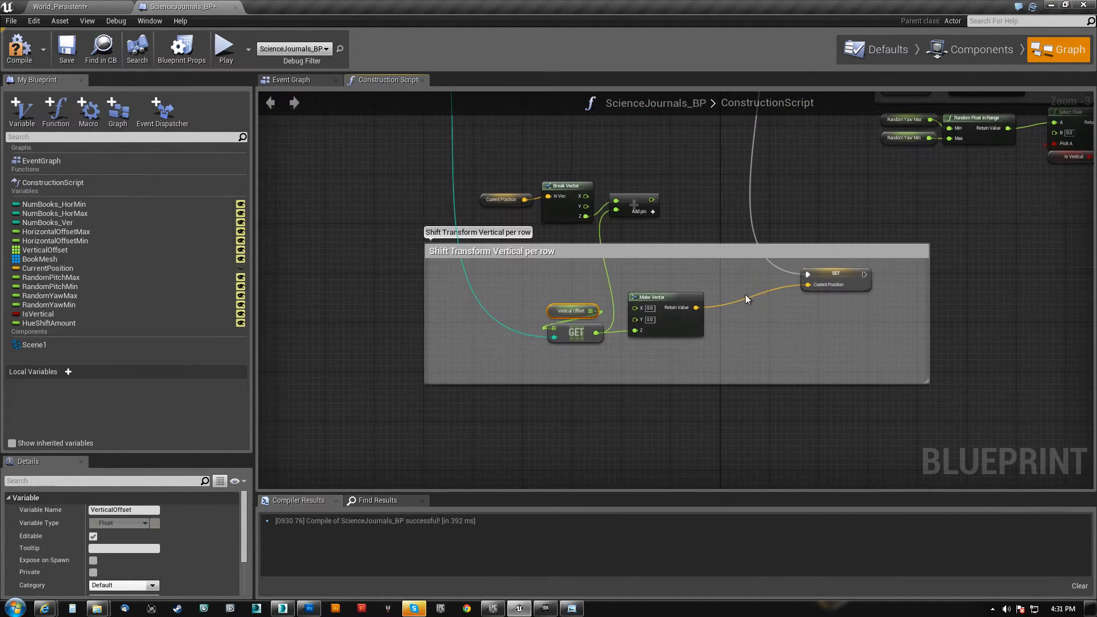
pyautogui.scroll(3, 725, 315)
pyautogui.moveTo(721, 353); pyautogui.dragTo(716, 276, button='right')
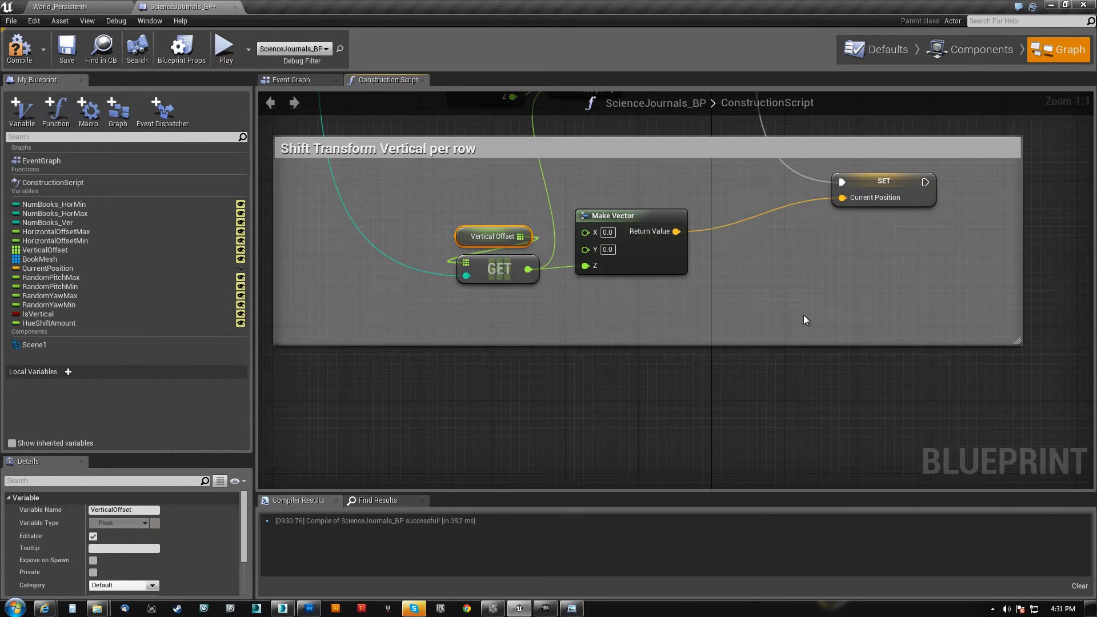
# Open the M_ScienceJournalLeather_Master material from the level's Materials folder and examine its texture, vibrance and HueShift nodes
pyautogui.click(60, 6)
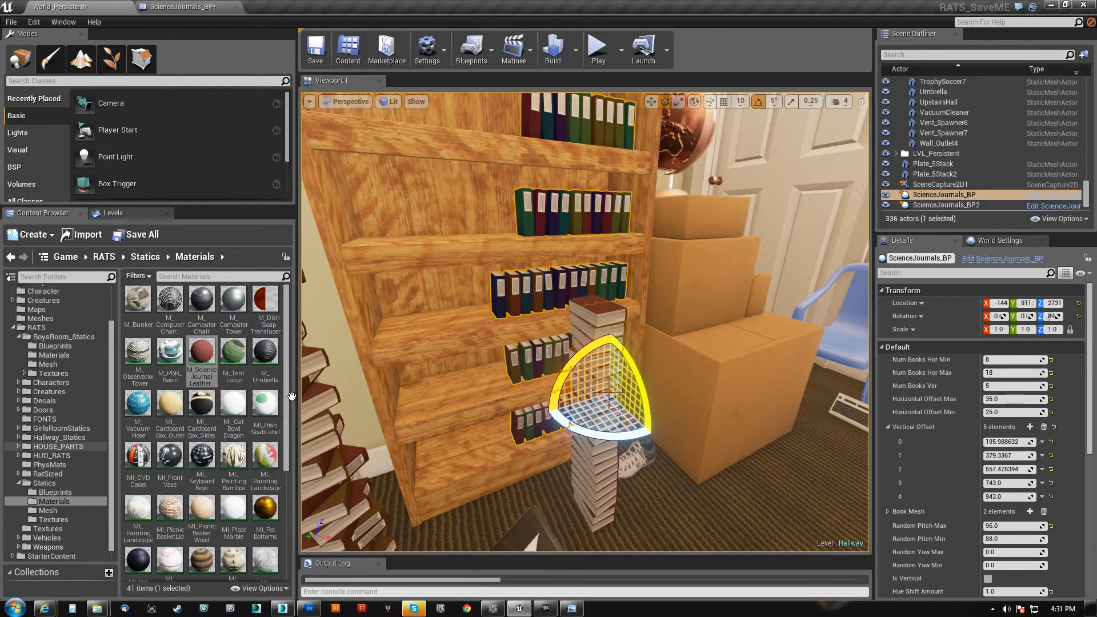
pyautogui.doubleClick(204, 352)
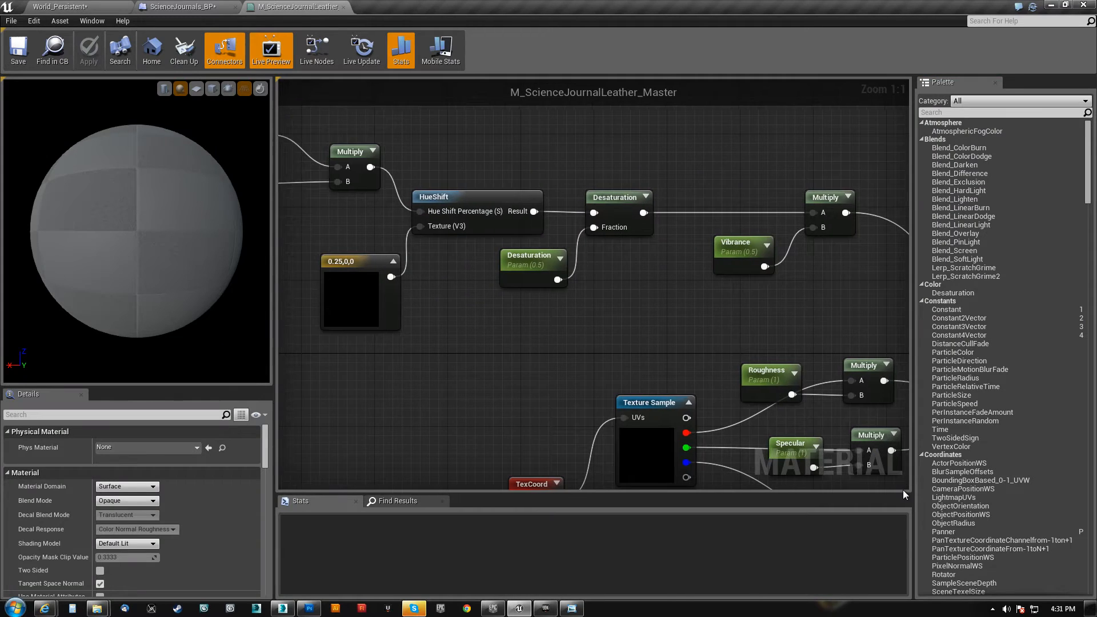
pyautogui.moveTo(558, 352); pyautogui.dragTo(346, 200, button='right')
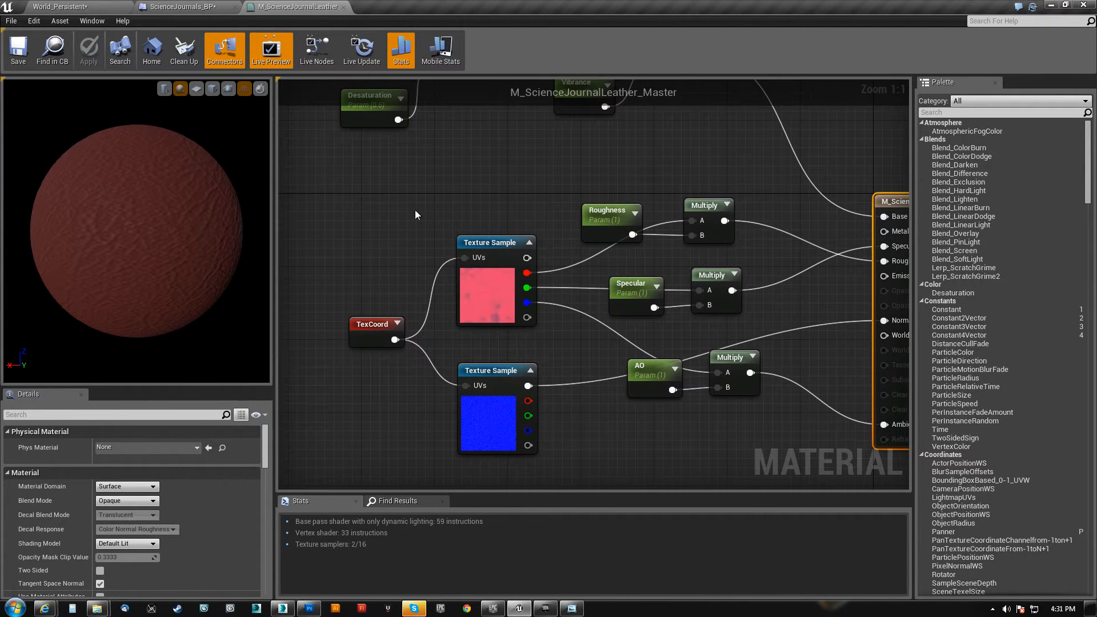
pyautogui.moveTo(460, 193); pyautogui.dragTo(625, 387, button='right')
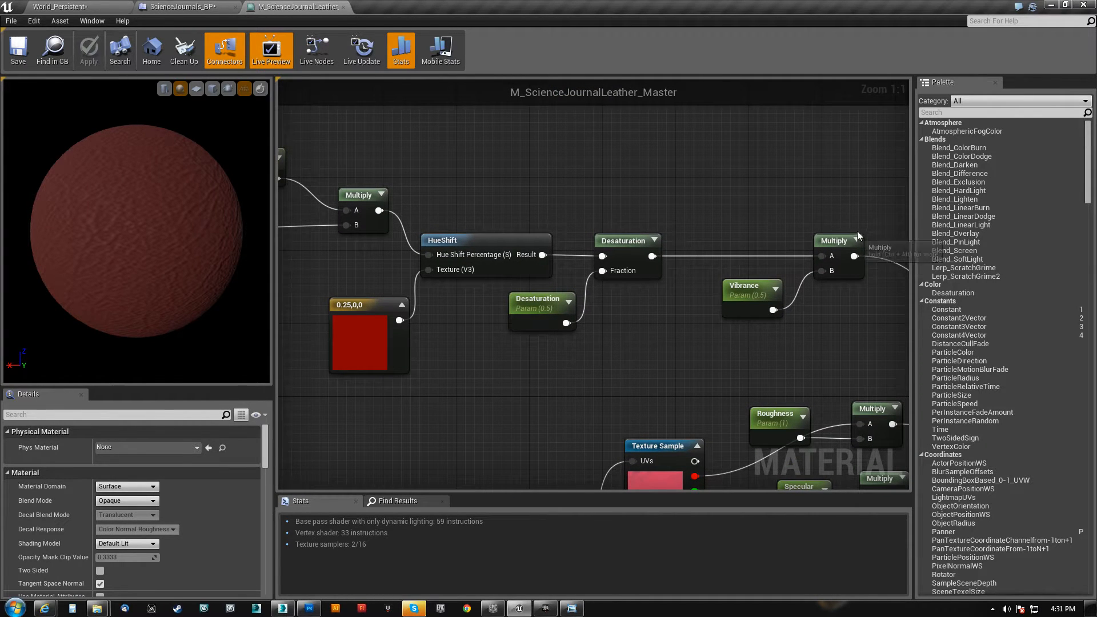
pyautogui.moveTo(878, 213); pyautogui.dragTo(570, 369)
pyautogui.moveTo(440, 400); pyautogui.dragTo(679, 419, button='right')
pyautogui.moveTo(362, 411); pyautogui.dragTo(693, 171)
pyautogui.moveTo(680, 387); pyautogui.dragTo(646, 389, button='right')
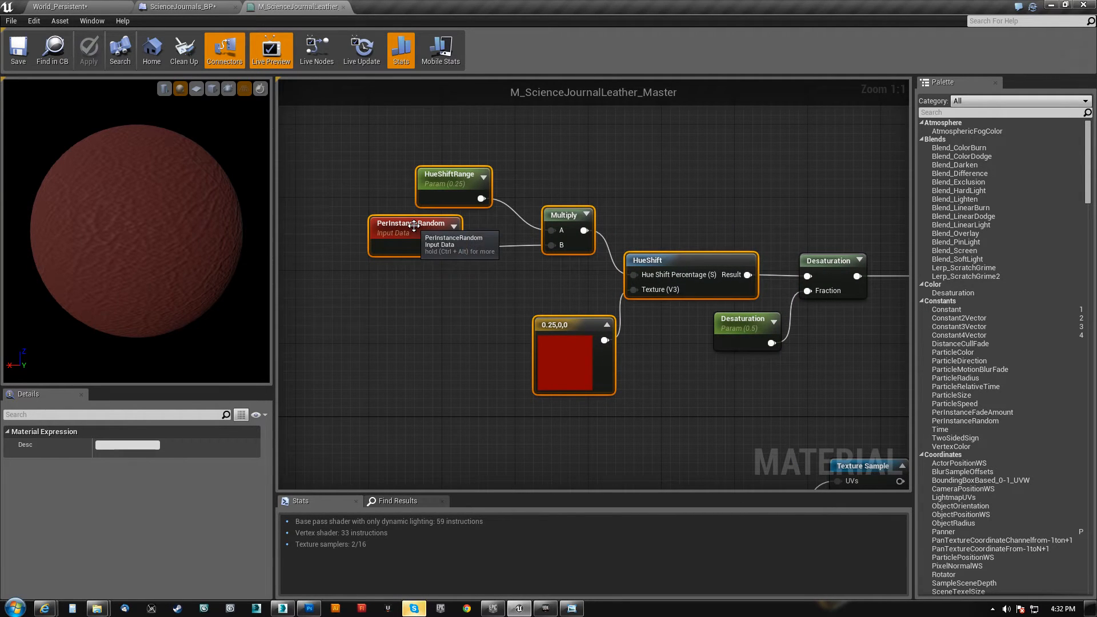
# Inspect the PerInstanceRandom node, the red colour constant, and the Vibrance and Desaturation parameters of the leather material
pyautogui.click(440, 256)
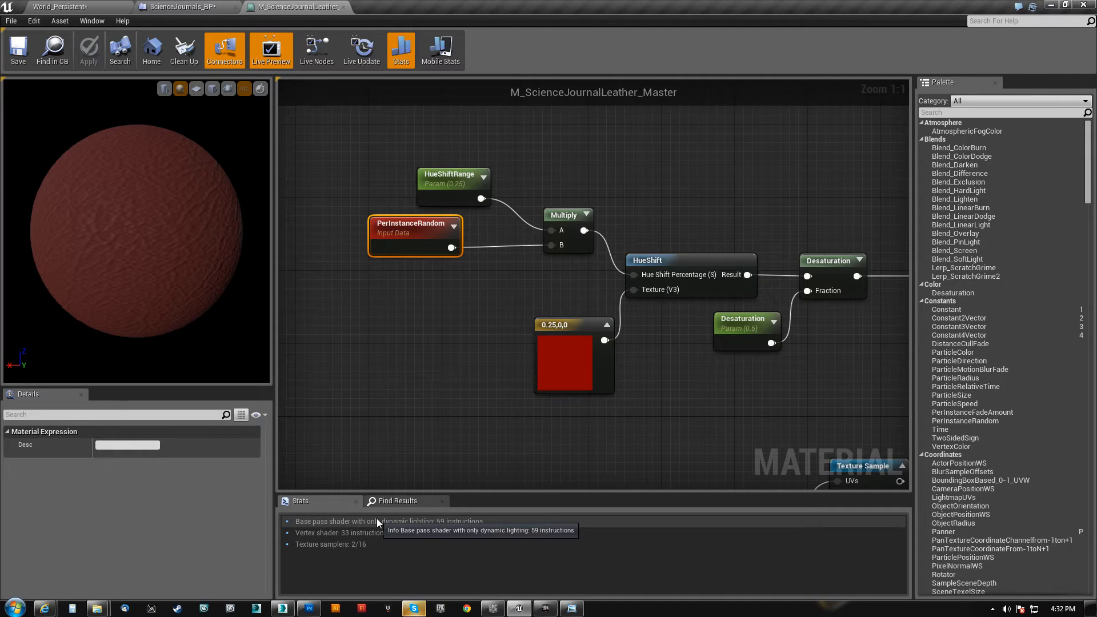
pyautogui.click(558, 332)
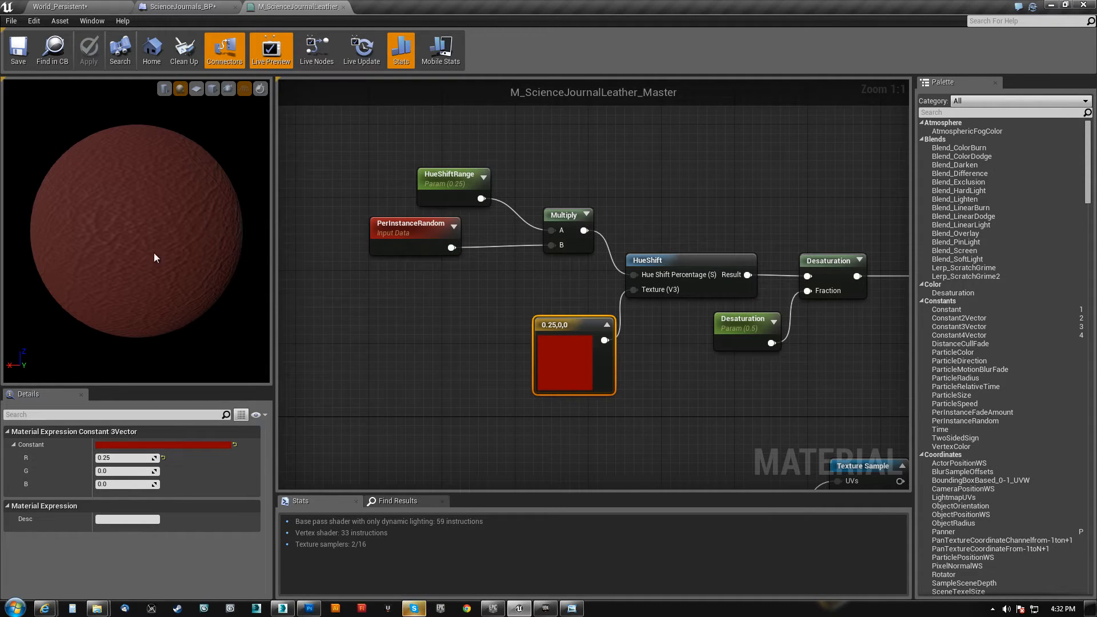
pyautogui.moveTo(181, 216)
pyautogui.mouseDown()
pyautogui.moveTo(163, 215)
pyautogui.moveTo(181, 215)
pyautogui.mouseUp()
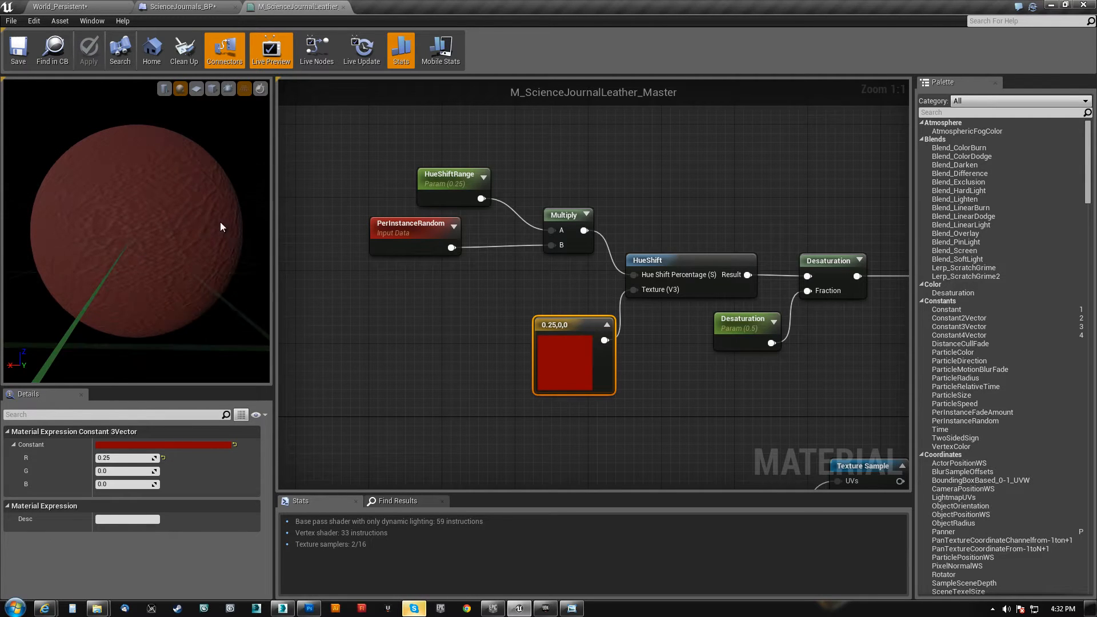
pyautogui.moveTo(730, 385); pyautogui.dragTo(408, 367, button='right')
pyautogui.click(638, 301)
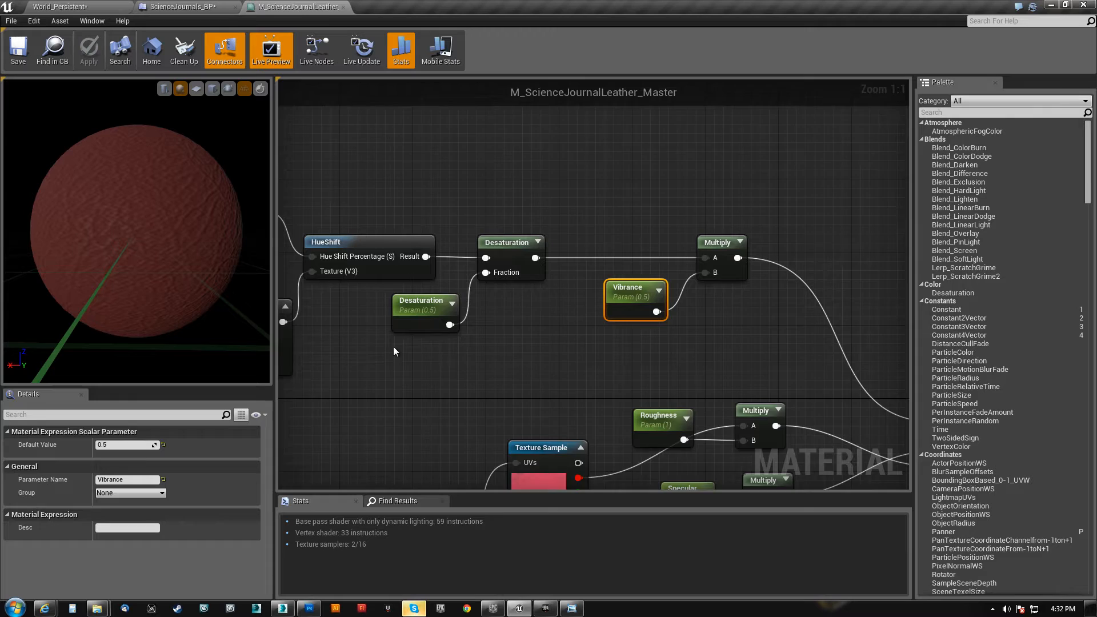
pyautogui.moveTo(393, 354); pyautogui.dragTo(454, 368, button='right')
pyautogui.click(485, 314)
# Check the red colour constant's values and move the Desaturation parameter directly beneath the Desaturation node
pyautogui.moveTo(395, 389); pyautogui.dragTo(501, 377, button='right')
pyautogui.click(404, 324)
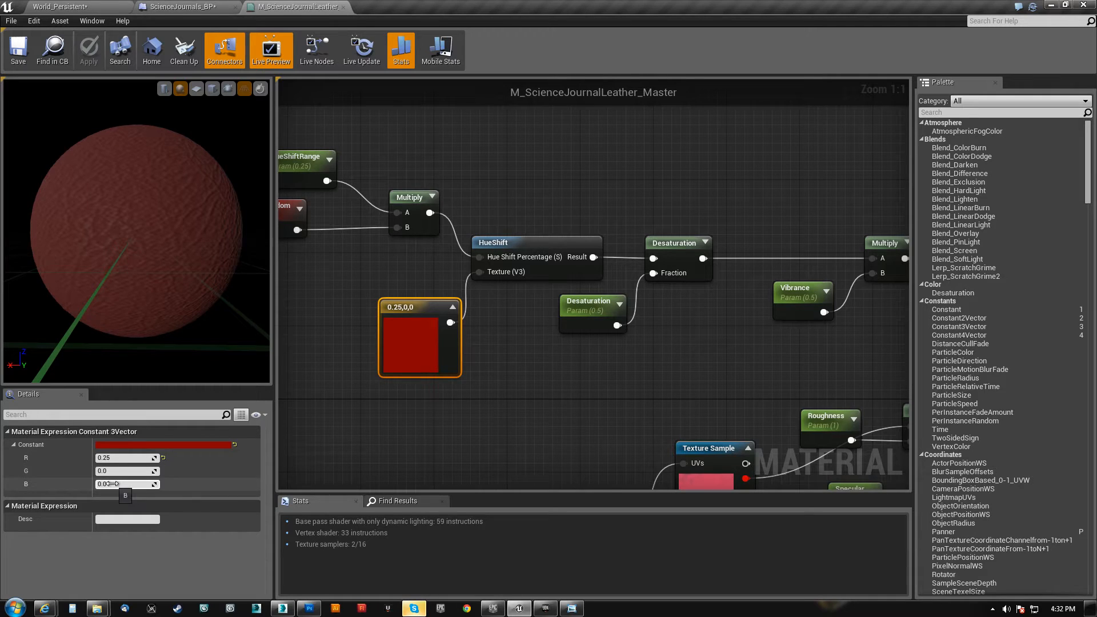
pyautogui.moveTo(590, 309); pyautogui.dragTo(678, 296)
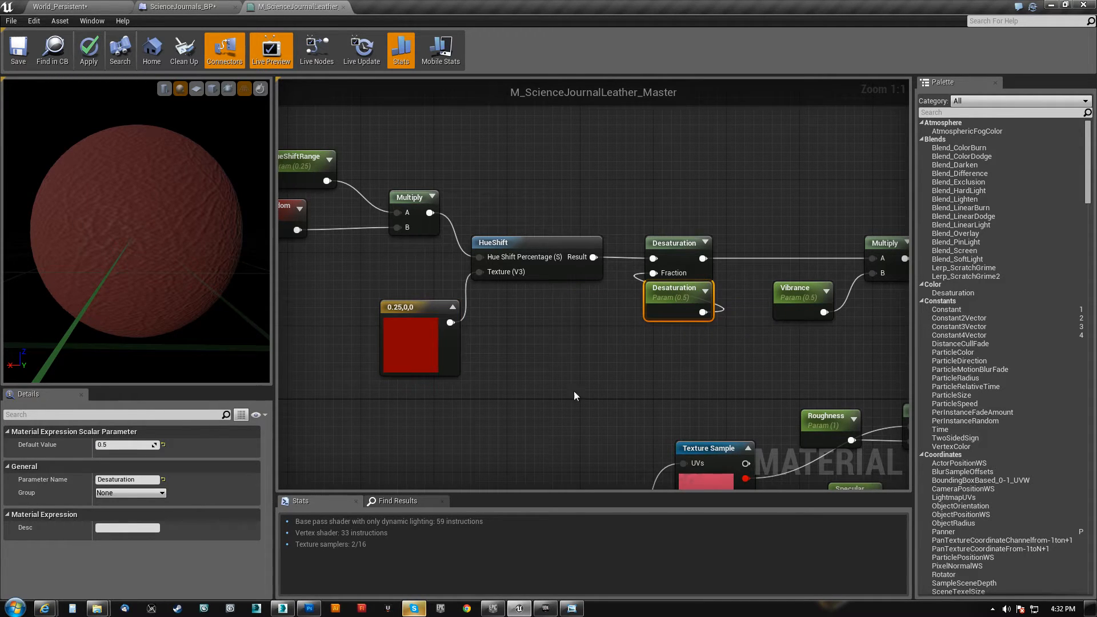
pyautogui.click(409, 315)
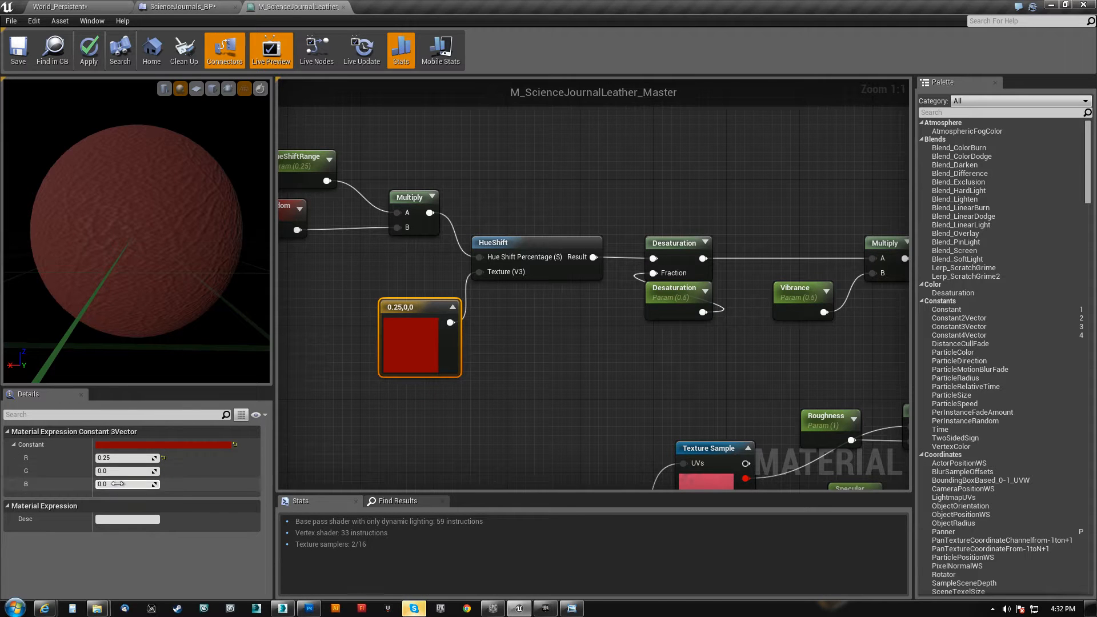
# Look over the whole leather material graph, and return to the World_Persistent level
pyautogui.scroll(-4, 423, 406)
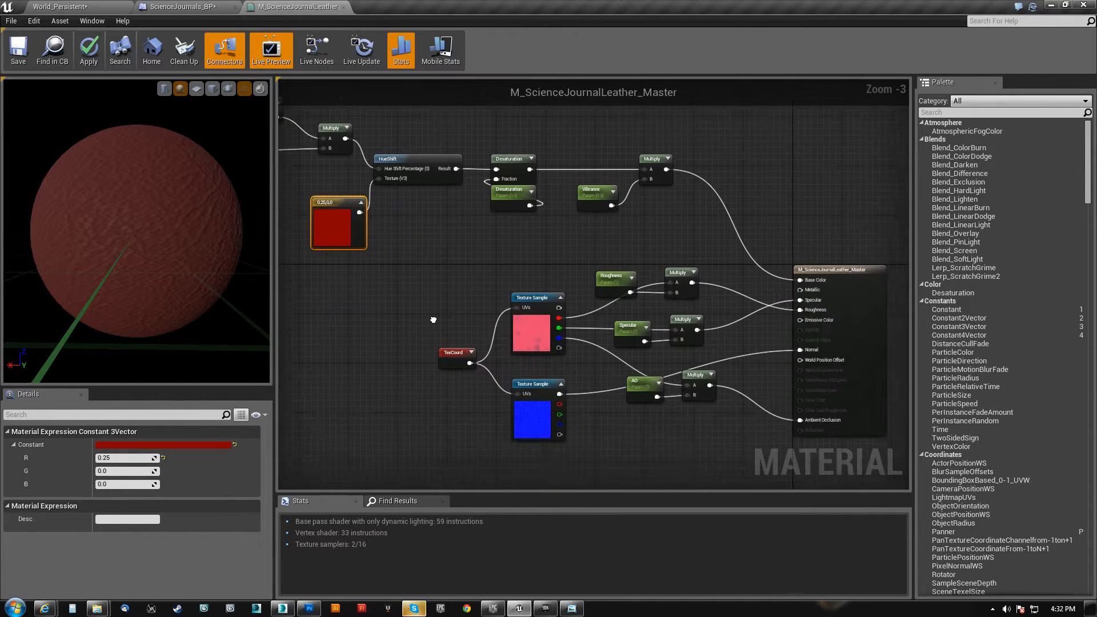
pyautogui.moveTo(433, 320); pyautogui.dragTo(496, 388, button='right')
pyautogui.click(196, 8)
pyautogui.click(60, 7)
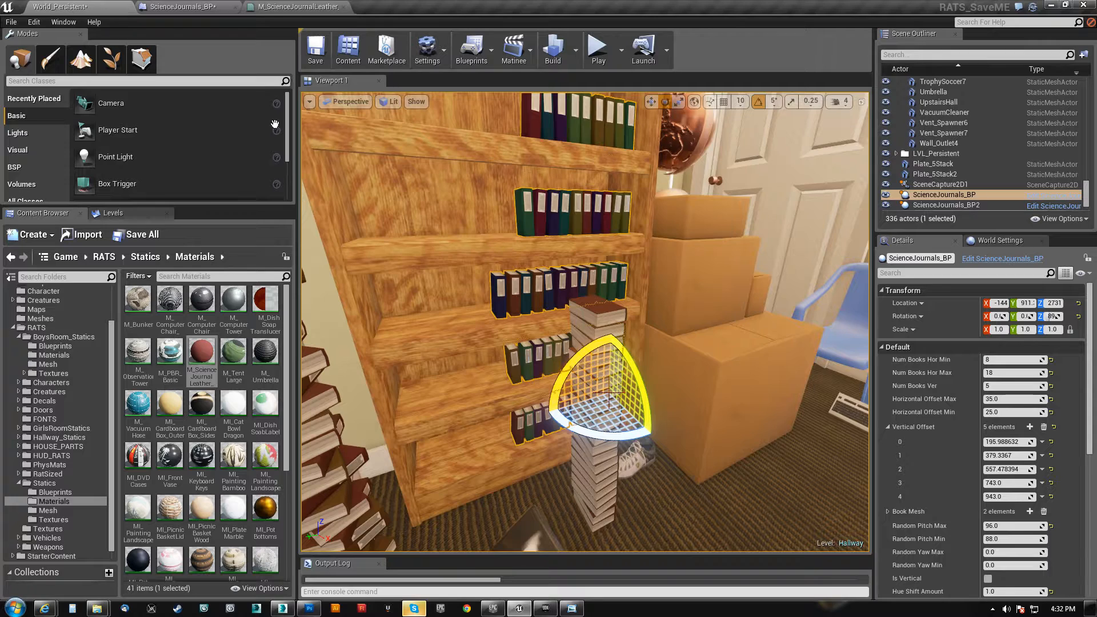
# Duplicate the tall ScienceJournals_BP2 book stack along the floor and place the copy between the two existing stacks
pyautogui.moveTo(449, 429); pyautogui.dragTo(379, 489, button='right')
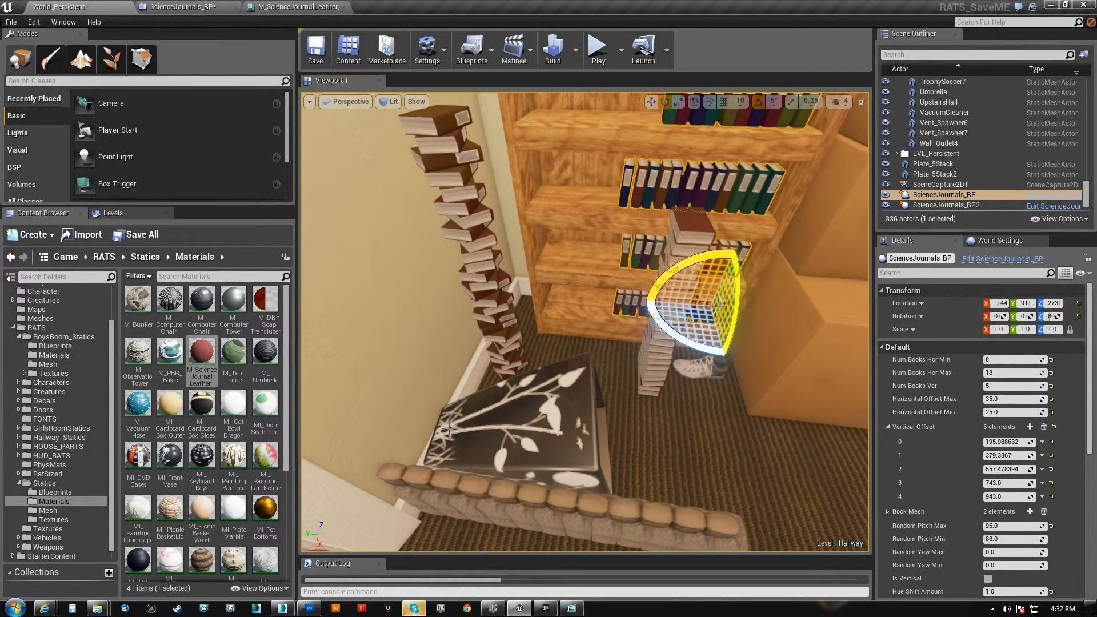
pyautogui.click(505, 358)
pyautogui.press('w')
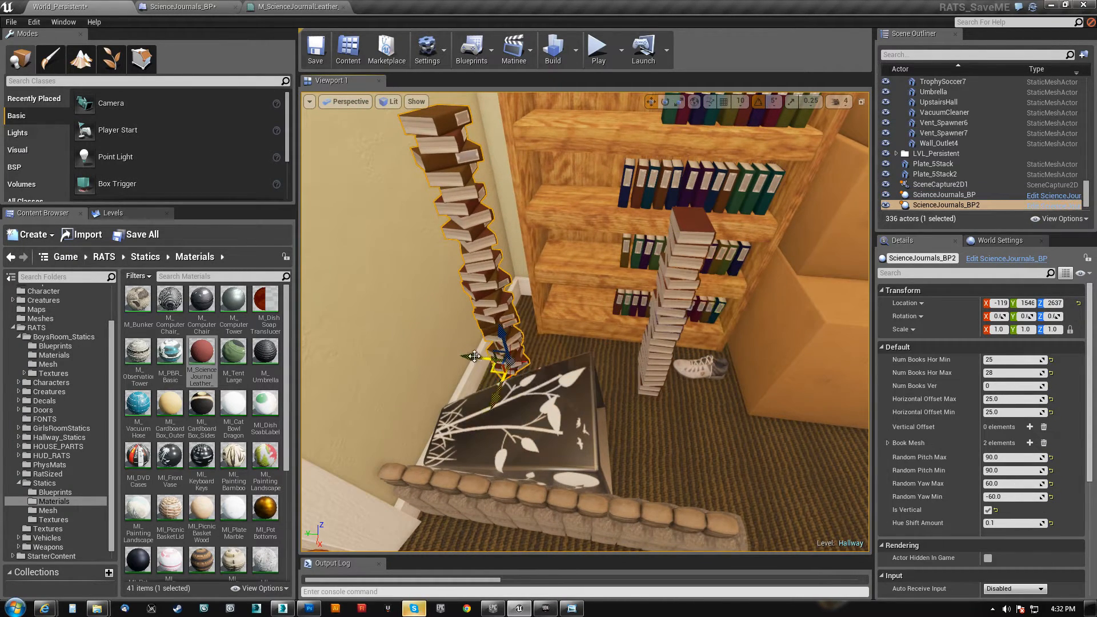
pyautogui.keyDown('alt'); pyautogui.moveTo(476, 357); pyautogui.dragTo(550, 358); pyautogui.keyUp('alt')
pyautogui.moveTo(624, 394); pyautogui.dragTo(554, 395, button='right')
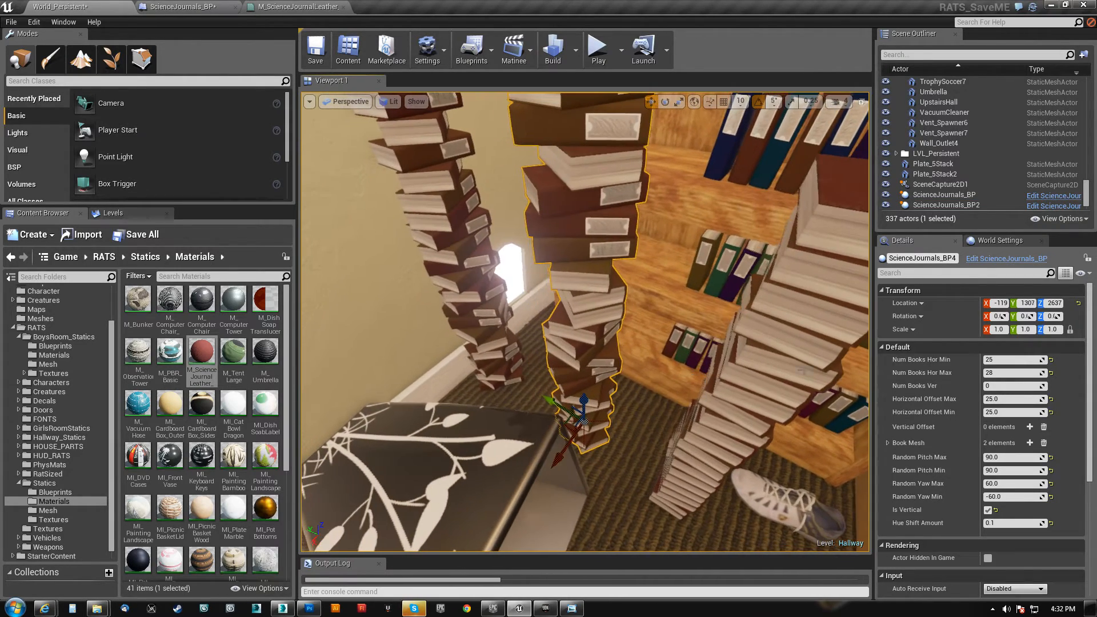
# Set the duplicated stack's Num Books Hor Min to 5 and Num Books Hor Max to 8
pyautogui.click(1008, 361)
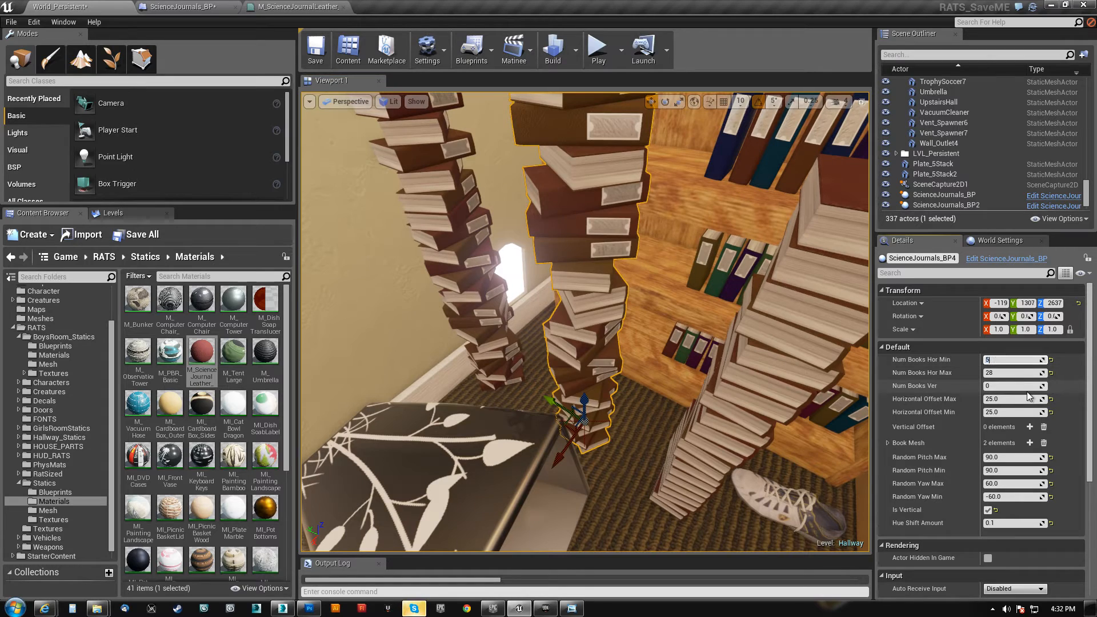
pyautogui.write('5')
pyautogui.press('Tab')
pyautogui.press('Return')
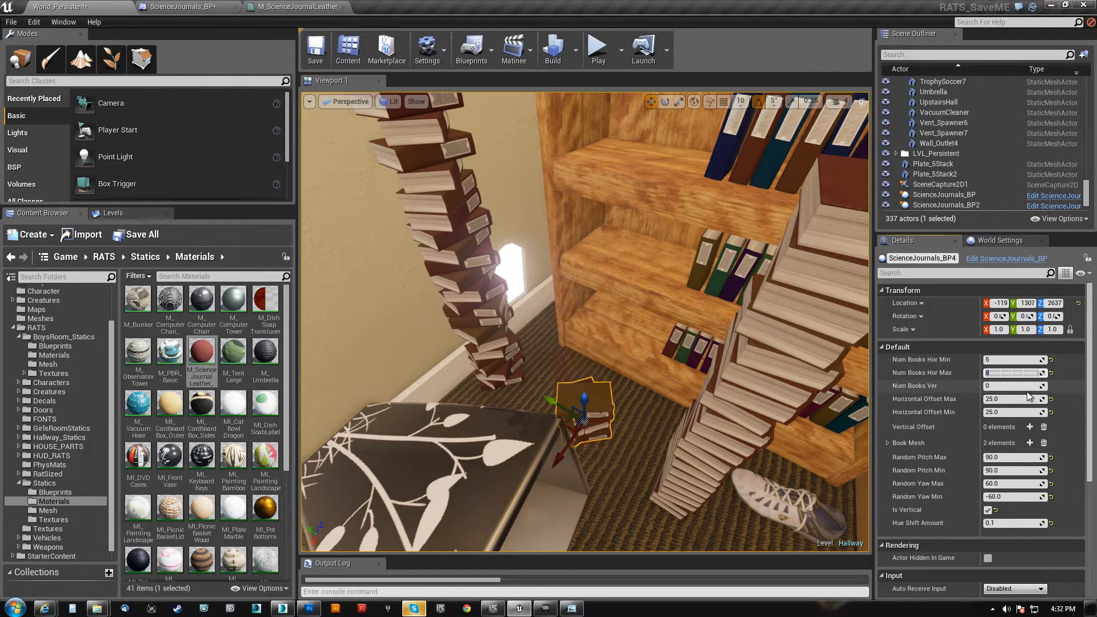
# Lower the ScienceJournals_BP3 stack in front of the shelf onto the floor, to a Z location of about 2621
pyautogui.moveTo(606, 442); pyautogui.dragTo(615, 400, button='right')
pyautogui.press('Escape')
pyautogui.press('w')
pyautogui.press('s')
pyautogui.click(582, 288)
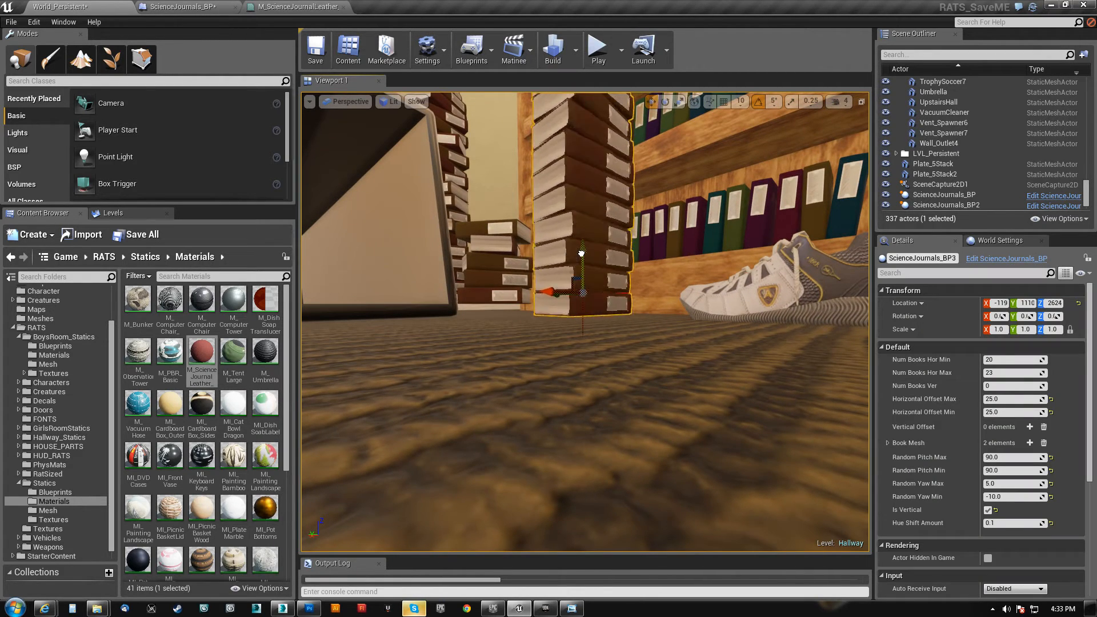
pyautogui.moveTo(581, 255); pyautogui.dragTo(585, 254)
# Lower the short ScienceJournals_BP4 stack and the tall ScienceJournals_BP2 stack onto the floor, both to a Z location of about 2620
pyautogui.moveTo(580, 320); pyautogui.dragTo(453, 335, button='right')
pyautogui.press('w')
pyautogui.click(510, 271)
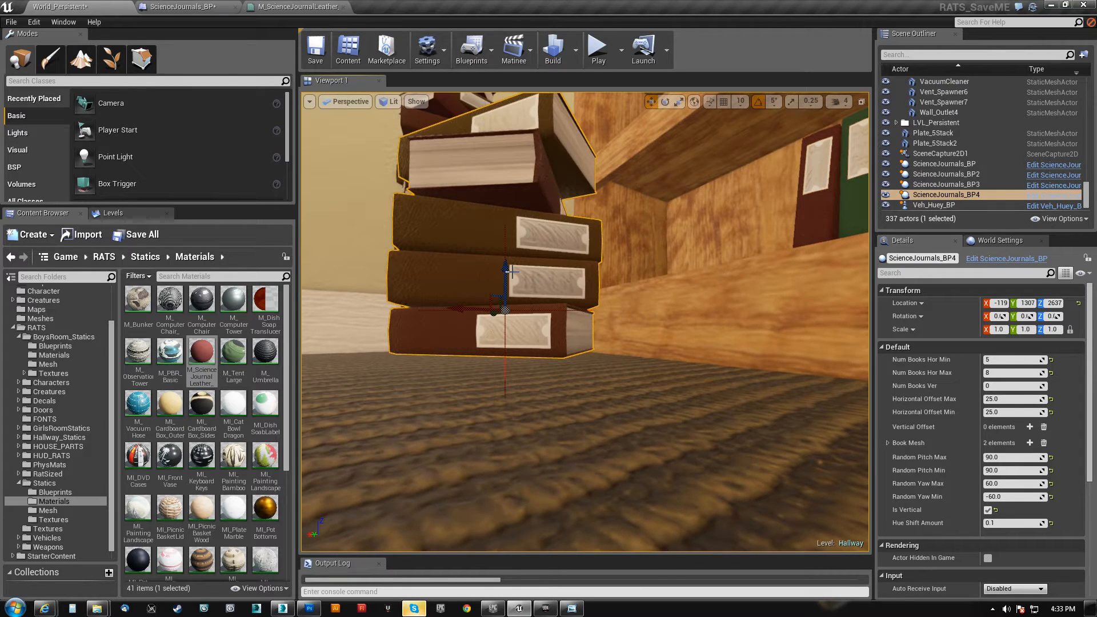
pyautogui.moveTo(509, 268); pyautogui.dragTo(513, 298)
pyautogui.moveTo(513, 298); pyautogui.dragTo(439, 298, button='right')
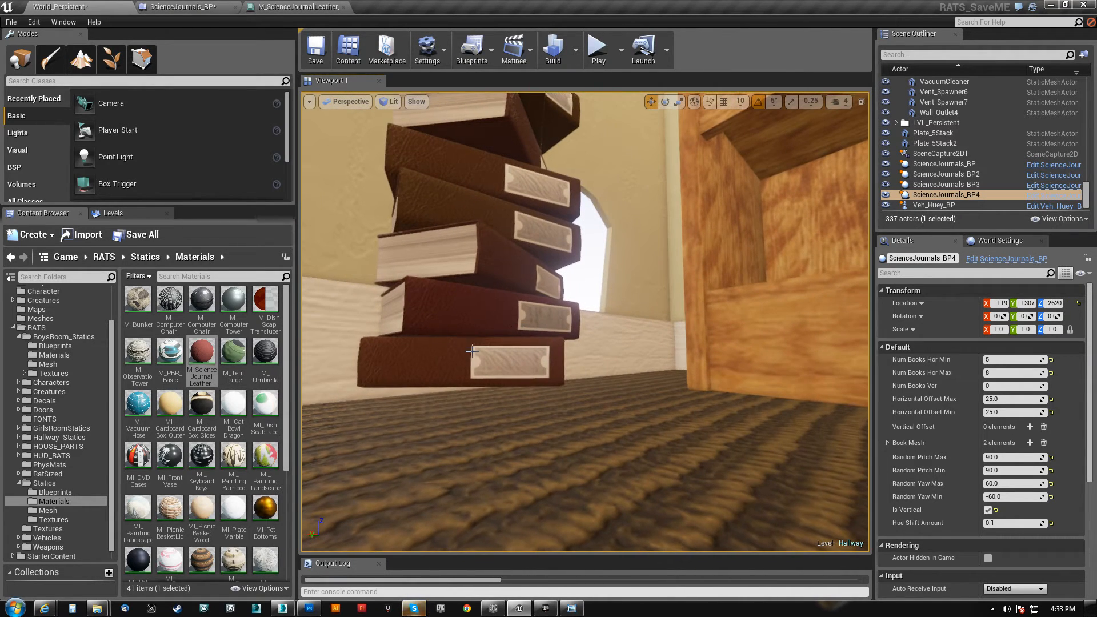
pyautogui.click(485, 296)
pyautogui.moveTo(484, 296); pyautogui.dragTo(488, 330)
# Set the Hue Shift Amount of the ScienceJournals_BP3 stack to 1.0 and deselect it
pyautogui.moveTo(595, 421)
pyautogui.mouseDown(button='right')
pyautogui.moveTo(609, 469)
pyautogui.moveTo(595, 423)
pyautogui.mouseUp(button='right')
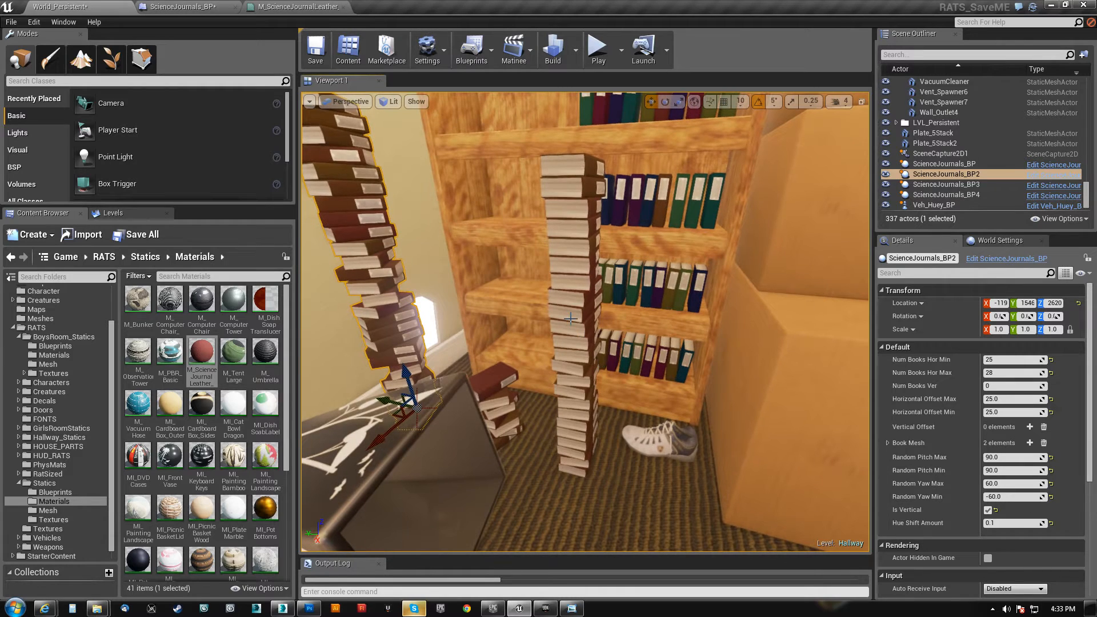
pyautogui.click(593, 421)
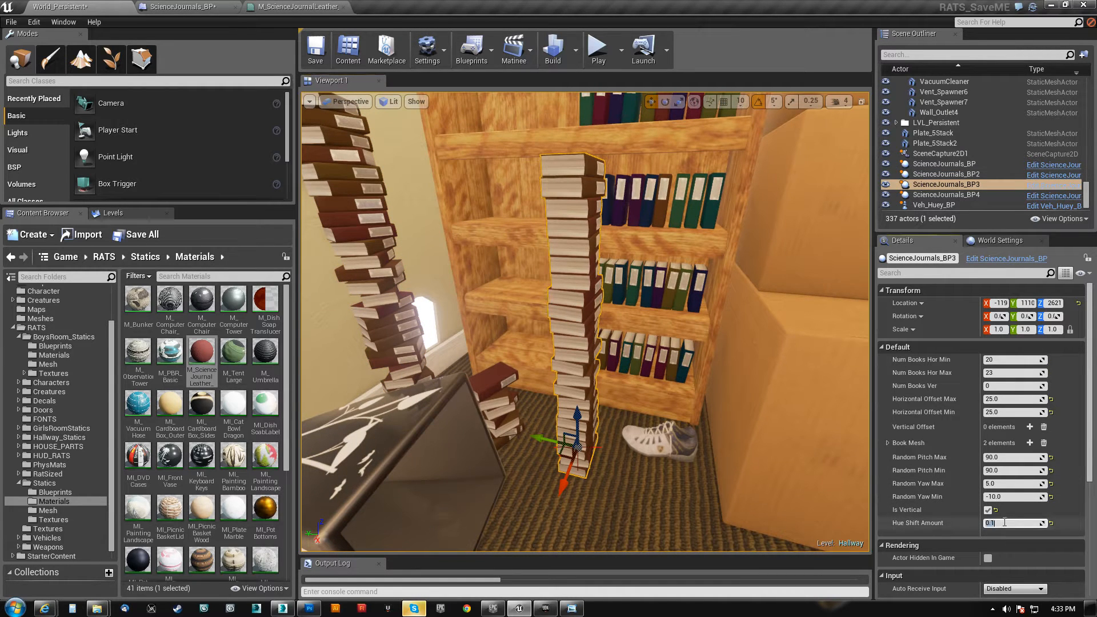
pyautogui.click(1004, 522)
pyautogui.press('Return')
pyautogui.moveTo(629, 394); pyautogui.dragTo(627, 395, button='right')
pyautogui.press('Escape')
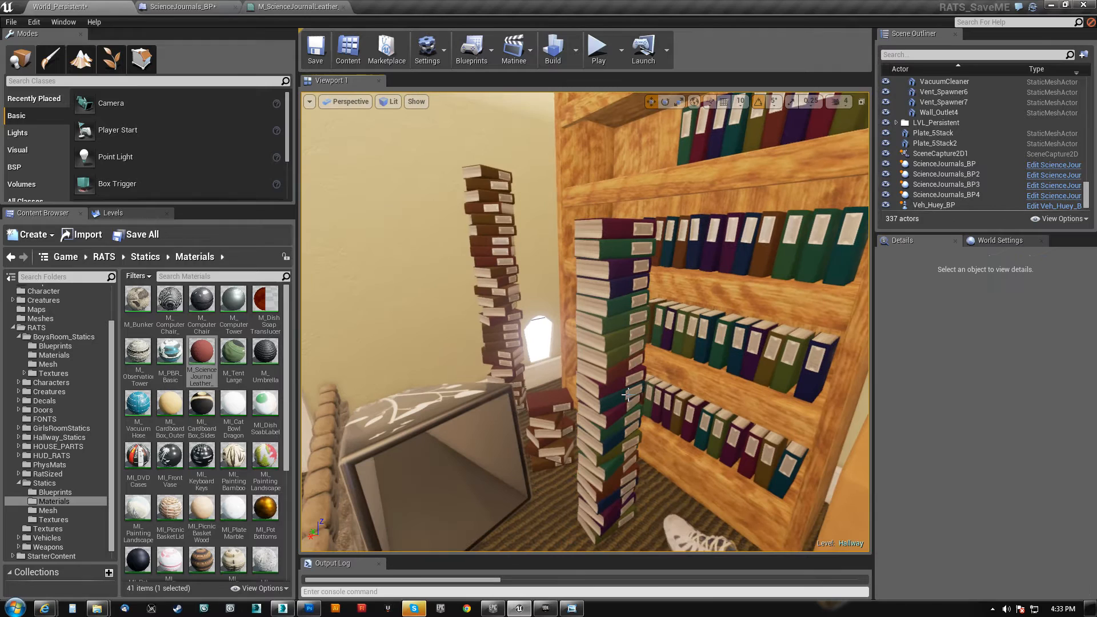
# Set the Hue Shift Amount of the ScienceJournals_BP books on the shelves to 0.15 and deselect them
pyautogui.click(749, 343)
pyautogui.scroll(-2, 1006, 571)
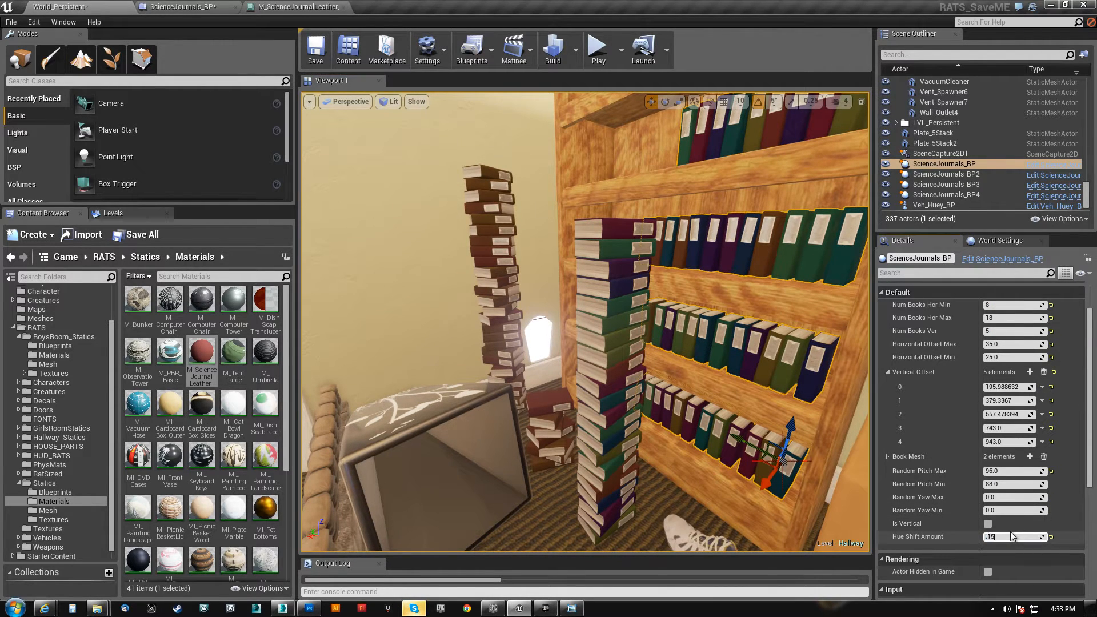
pyautogui.press('Return')
pyautogui.moveTo(616, 332); pyautogui.dragTo(613, 358, button='right')
pyautogui.press('Escape')
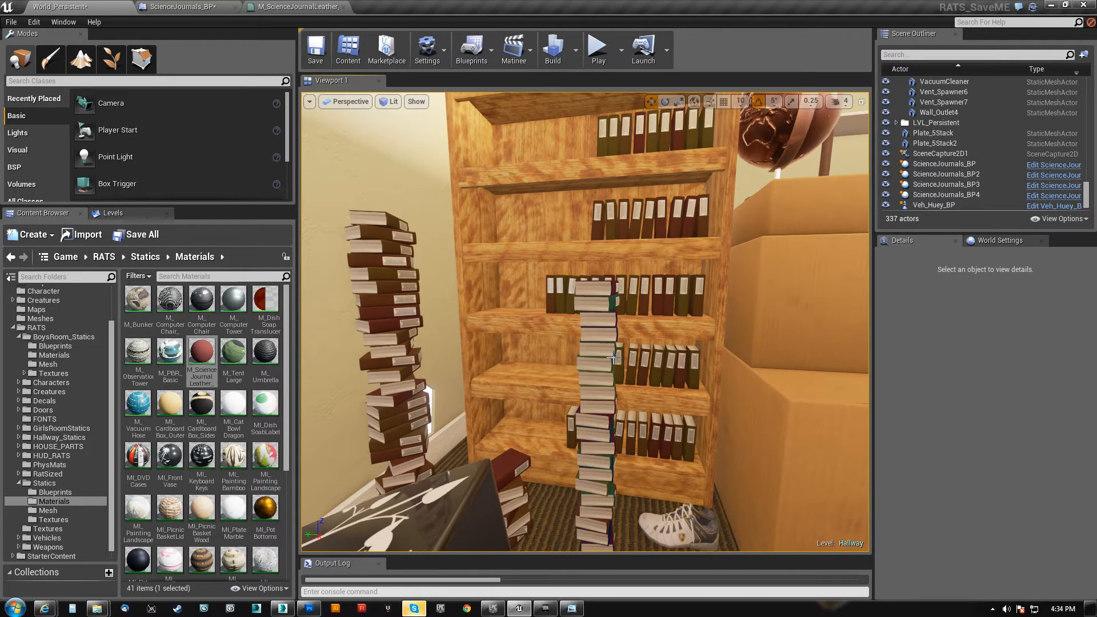
# Inspect the ScienceJournals_BP2 stack's twisted books, and examine the Random Yaw nodes feeding Make Rot in the ScienceJournals_BP construction script
pyautogui.click(380, 284)
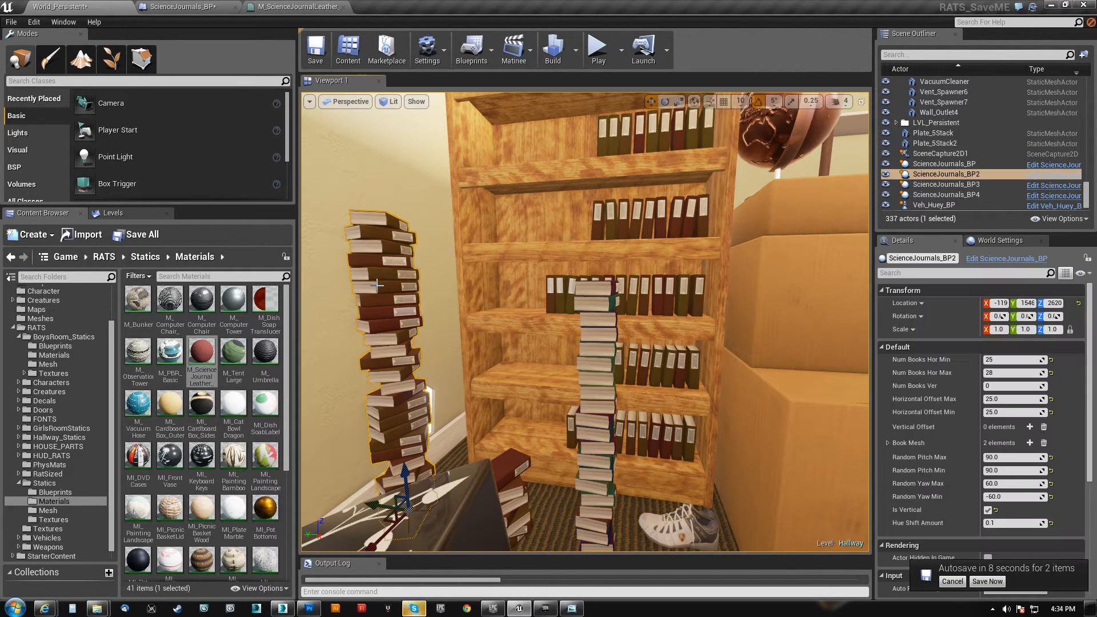
pyautogui.press('f')
pyautogui.moveTo(380, 285); pyautogui.dragTo(414, 315, button='right')
pyautogui.press('w')
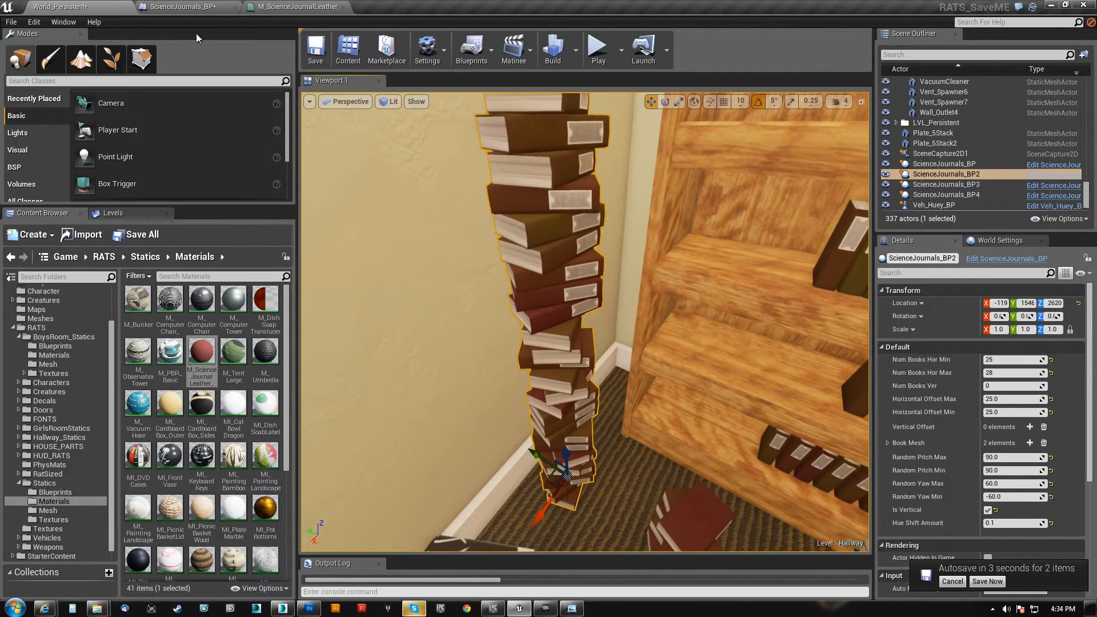
pyautogui.click(289, 7)
pyautogui.click(214, 7)
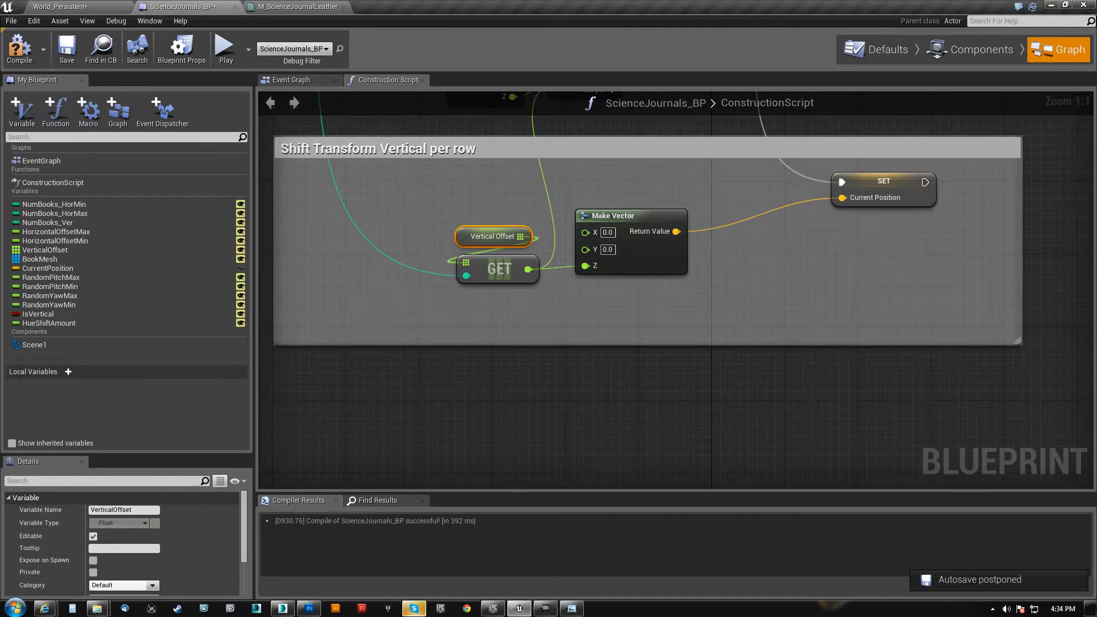
pyautogui.scroll(-8, 607, 367)
pyautogui.moveTo(621, 343); pyautogui.dragTo(411, 317, button='right')
pyautogui.scroll(12, 538, 338)
pyautogui.moveTo(365, 354); pyautogui.dragTo(690, 272)
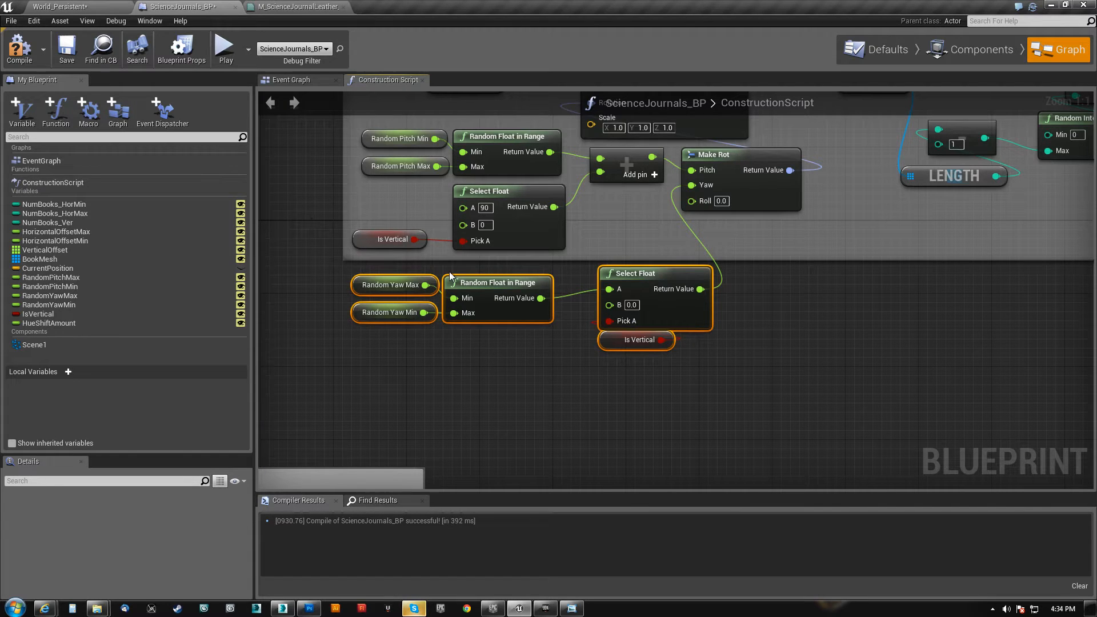
pyautogui.moveTo(594, 224); pyautogui.dragTo(558, 276, button='right')
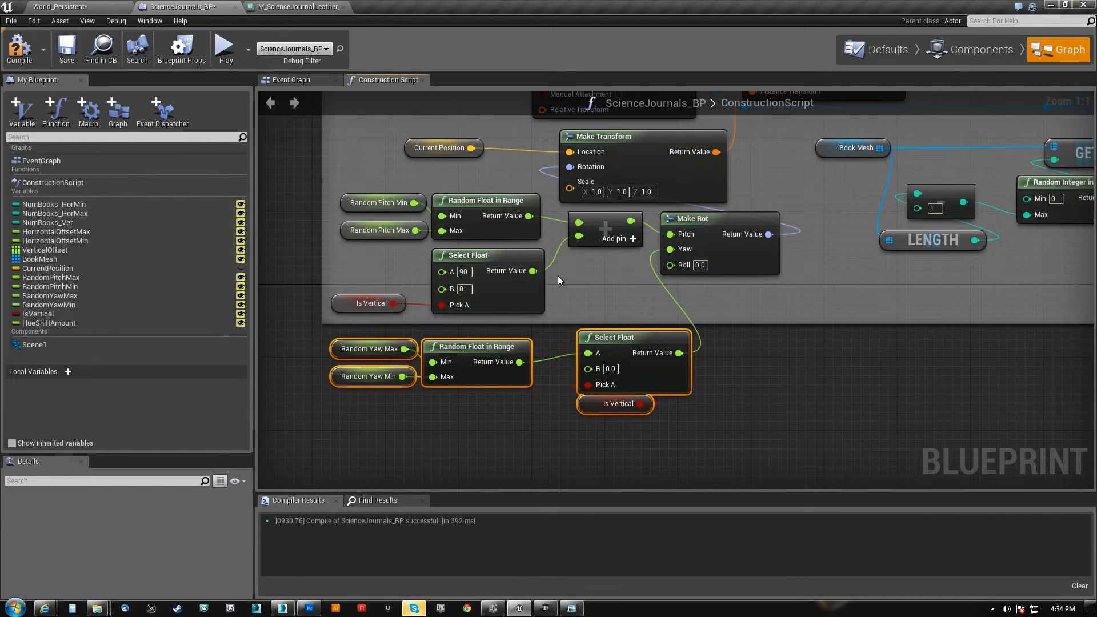
pyautogui.click(704, 219)
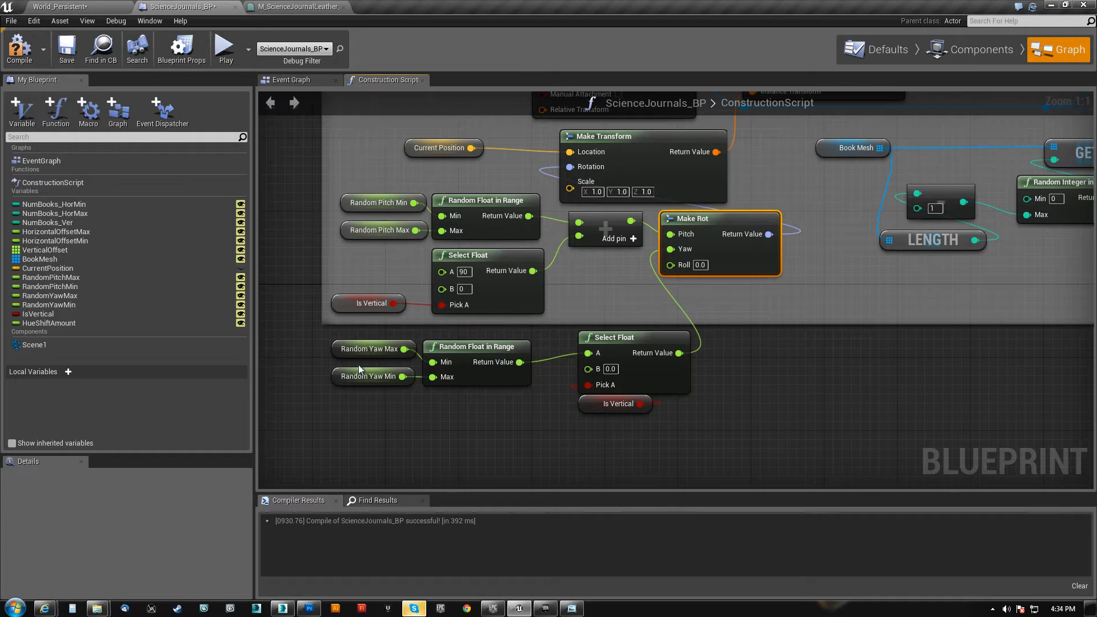
# Back in the World_Persistent level, set the ScienceJournals_BP3 stack's Random Yaw Max to 180 and Random Yaw Min to 0
pyautogui.click(86, 7)
pyautogui.moveTo(585, 322); pyautogui.dragTo(614, 327, button='right')
pyautogui.press('w')
pyautogui.press('w')
pyautogui.press('w')
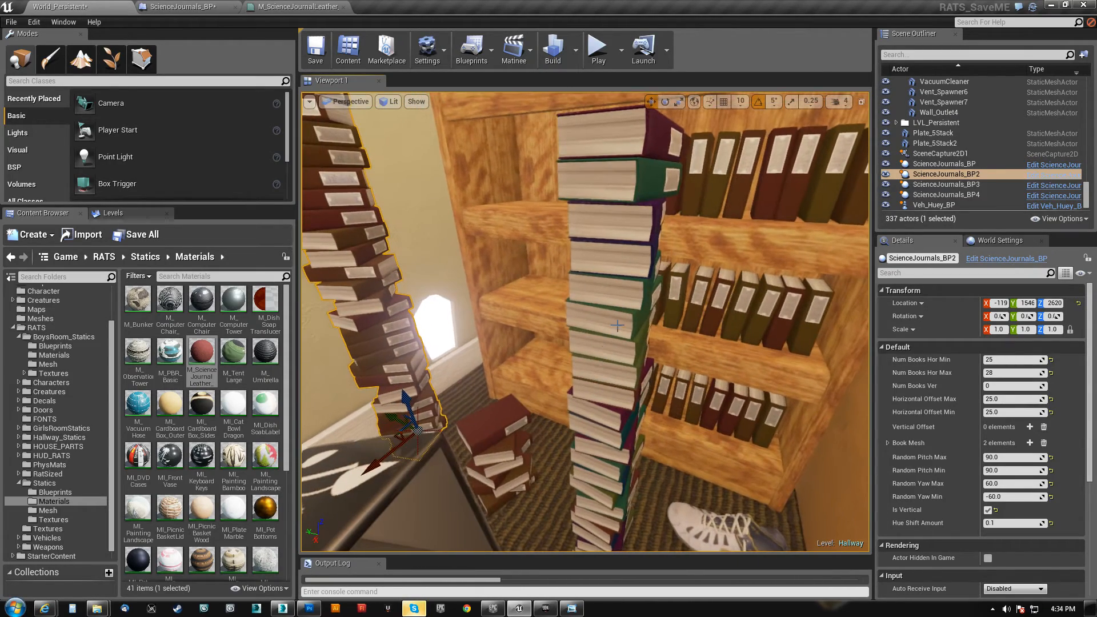
pyautogui.click(615, 326)
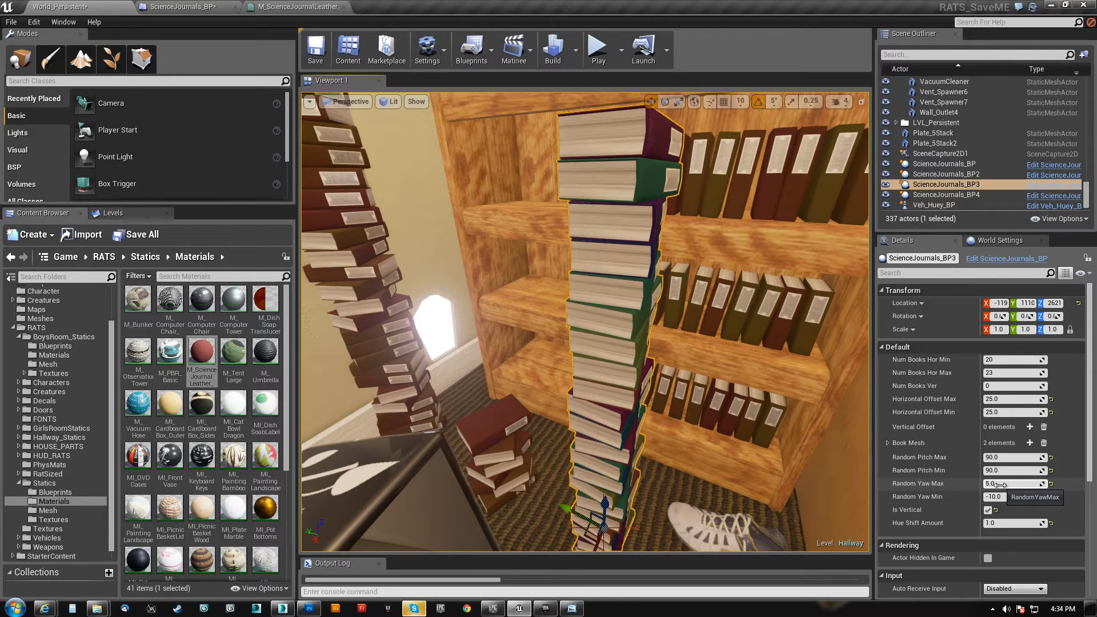
pyautogui.click(1000, 484)
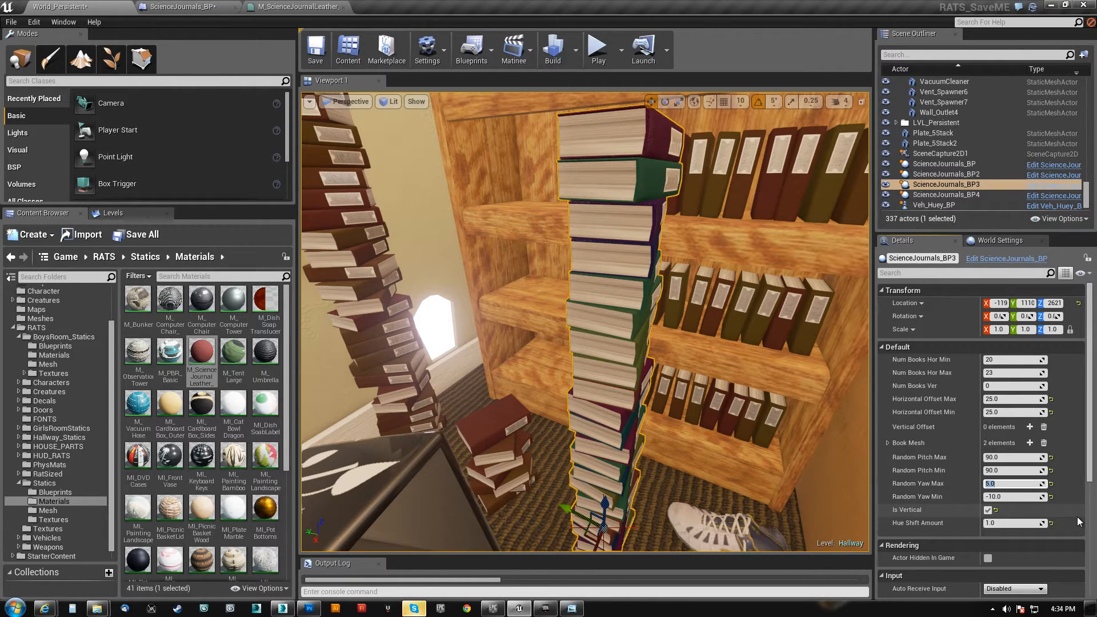
pyautogui.press('Tab')
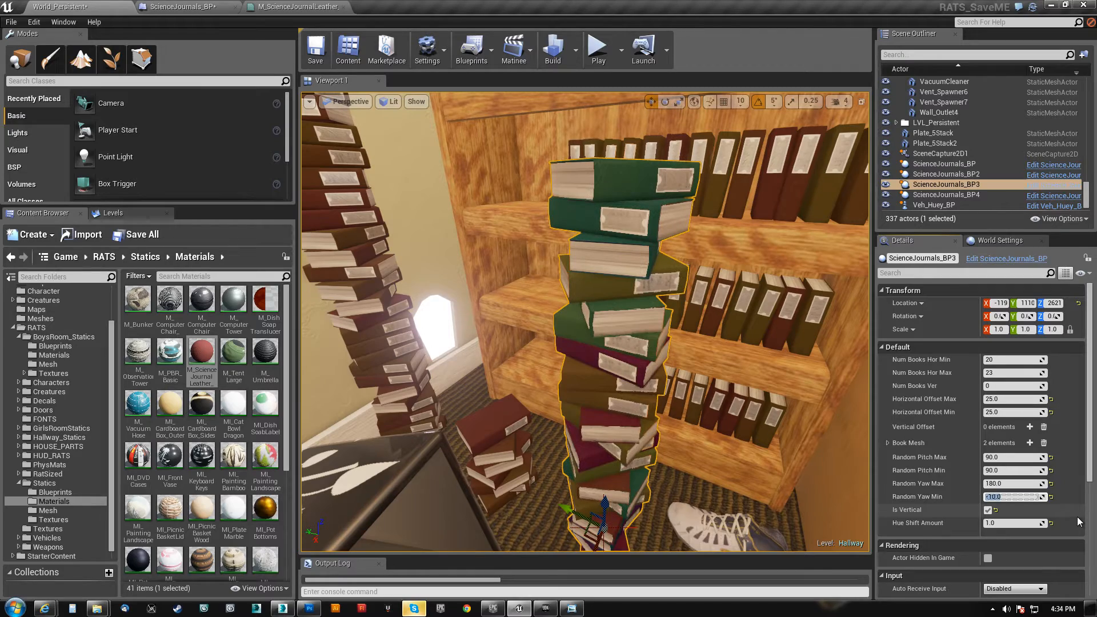
pyautogui.write('0')
pyautogui.press('Return')
# Set the ScienceJournals_BP3 stack's Random Yaw Max to 360 and Random Yaw Min to -360, and deselect it
pyautogui.moveTo(788, 395)
pyautogui.mouseDown(button='right')
pyautogui.moveTo(809, 395)
pyautogui.moveTo(777, 405)
pyautogui.moveTo(788, 395)
pyautogui.mouseUp(button='right')
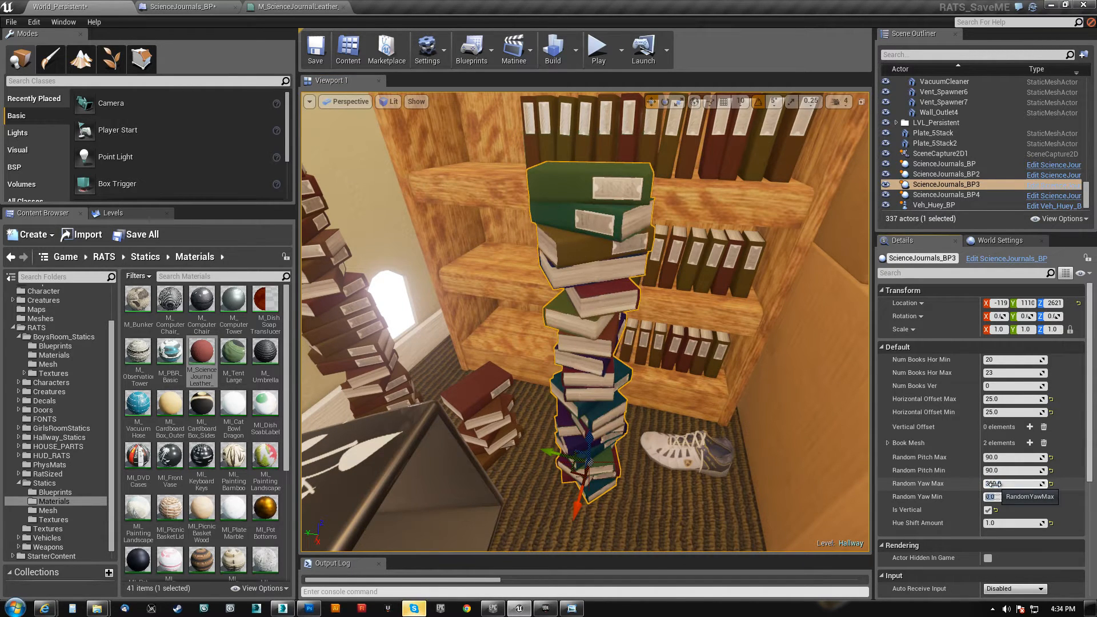
pyautogui.press('Return')
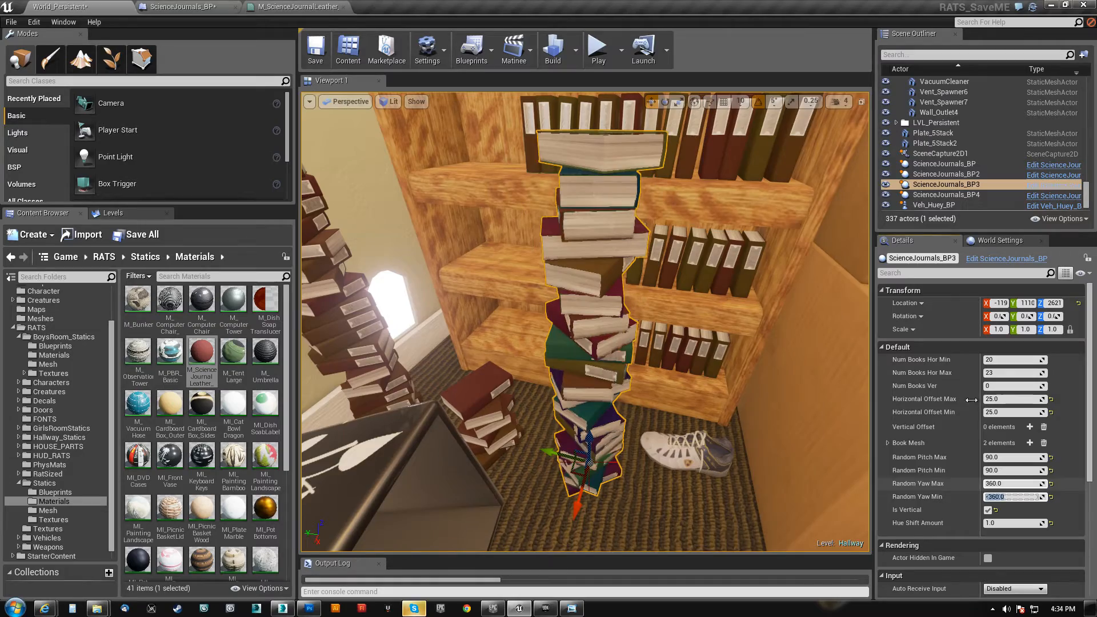
pyautogui.moveTo(789, 366); pyautogui.dragTo(665, 346, button='right')
pyautogui.press('Escape')
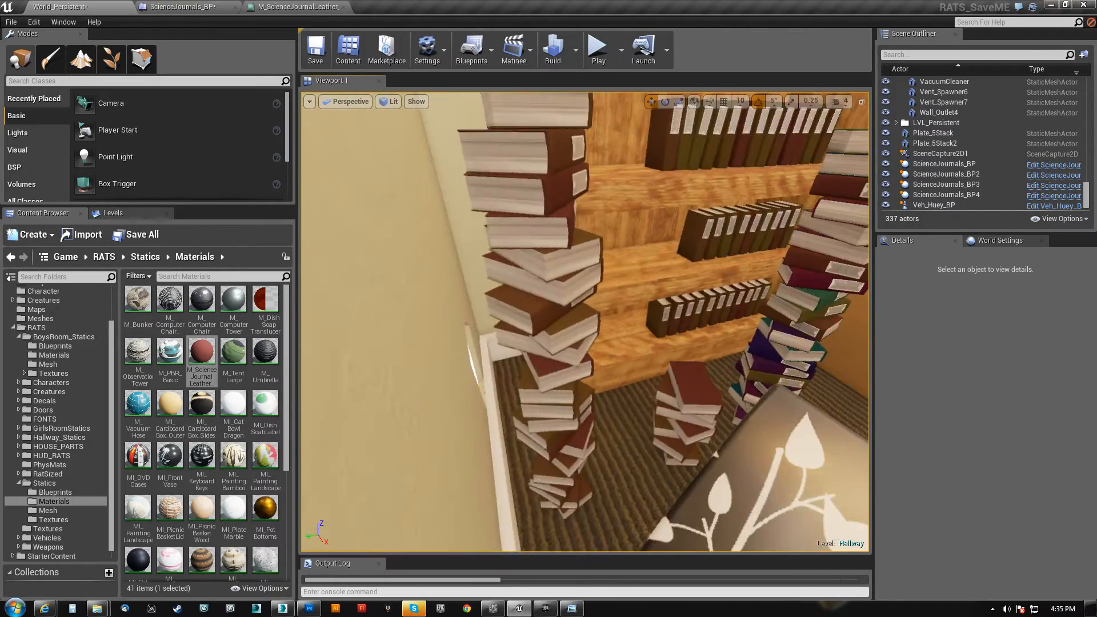
# Examine the rotation and colour variation of the book stacks and shelf rows from several angles
pyautogui.moveTo(666, 346)
pyautogui.mouseDown(button='right')
pyautogui.moveTo(662, 361)
pyautogui.moveTo(655, 330)
pyautogui.moveTo(654, 366)
pyautogui.moveTo(660, 351)
pyautogui.mouseUp(button='right')
pyautogui.moveTo(560, 349); pyautogui.dragTo(560, 349, button='right')
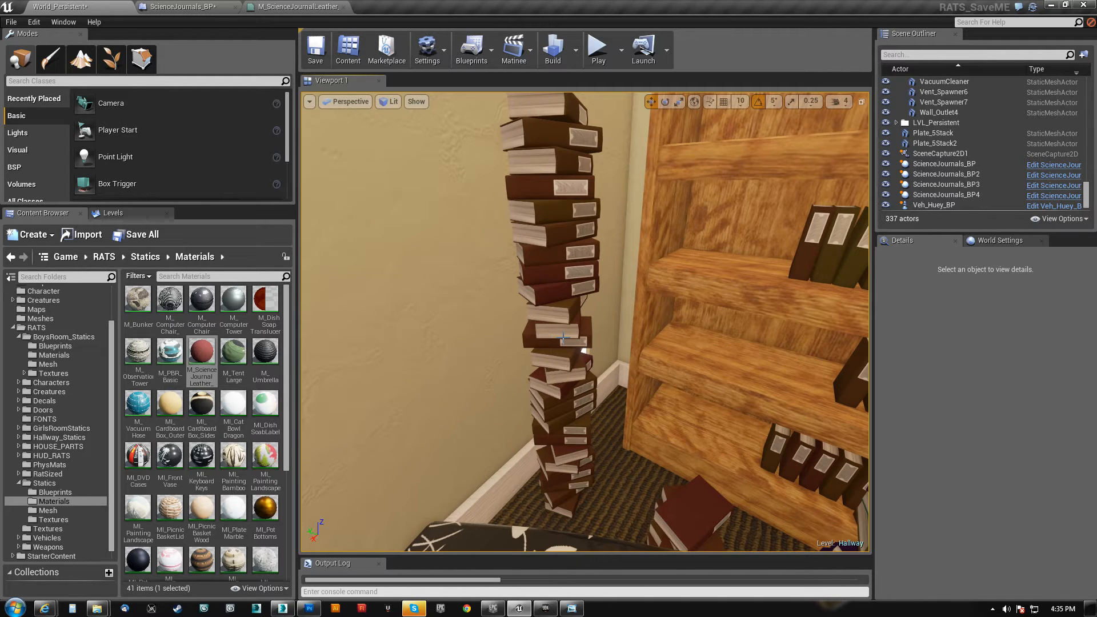
pyautogui.moveTo(507, 309)
pyautogui.mouseDown(button='right')
pyautogui.moveTo(563, 311)
pyautogui.moveTo(725, 274)
pyautogui.moveTo(737, 260)
pyautogui.moveTo(772, 257)
pyautogui.moveTo(822, 280)
pyautogui.moveTo(811, 292)
pyautogui.moveTo(737, 280)
pyautogui.moveTo(646, 289)
pyautogui.moveTo(477, 269)
pyautogui.moveTo(486, 320)
pyautogui.moveTo(557, 342)
pyautogui.moveTo(506, 345)
pyautogui.moveTo(546, 342)
pyautogui.mouseUp(button='right')
pyautogui.press('w')
pyautogui.press('w')
pyautogui.press('w')
pyautogui.press('w')
pyautogui.press('s')
pyautogui.press('w')
pyautogui.press('s')
pyautogui.press('w')
pyautogui.press('s')
pyautogui.press('w')
pyautogui.press('s')
pyautogui.moveTo(429, 145)
pyautogui.mouseDown(button='right')
pyautogui.moveTo(417, 143)
pyautogui.moveTo(457, 145)
pyautogui.moveTo(428, 144)
pyautogui.mouseUp(button='right')
pyautogui.press('w')
pyautogui.press('s')
pyautogui.press('w')
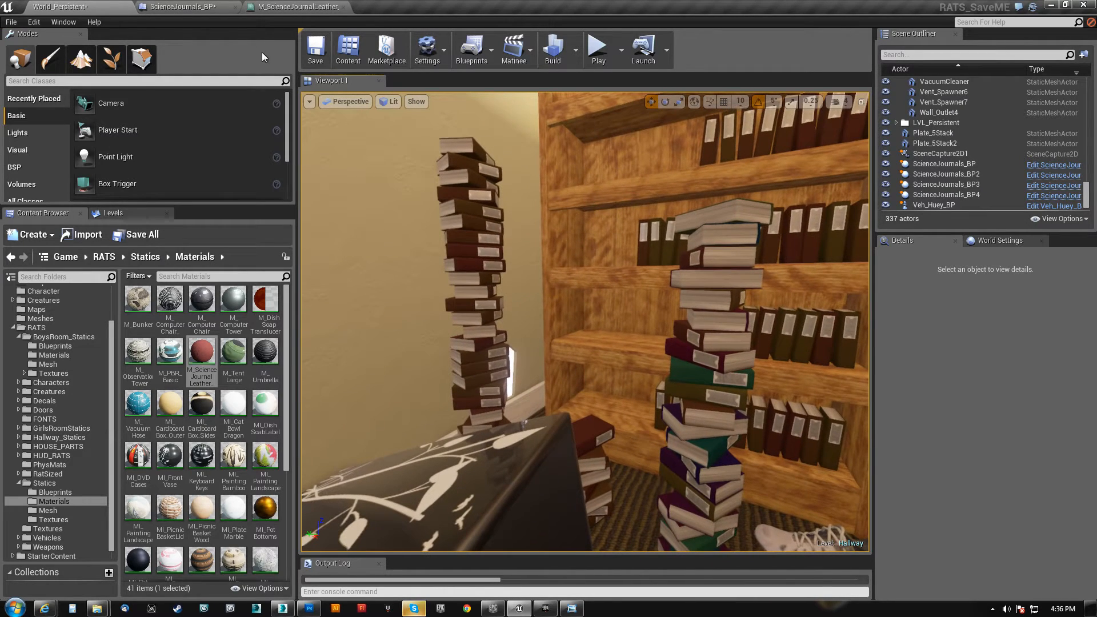
# Review the HueShift nodes in M_ScienceJournalLeather_Master, and look around the hallway in the World_Persistent level
pyautogui.click(202, 8)
pyautogui.click(288, 8)
pyautogui.moveTo(298, 204); pyautogui.dragTo(452, 215, button='right')
pyautogui.scroll(3, 420, 215)
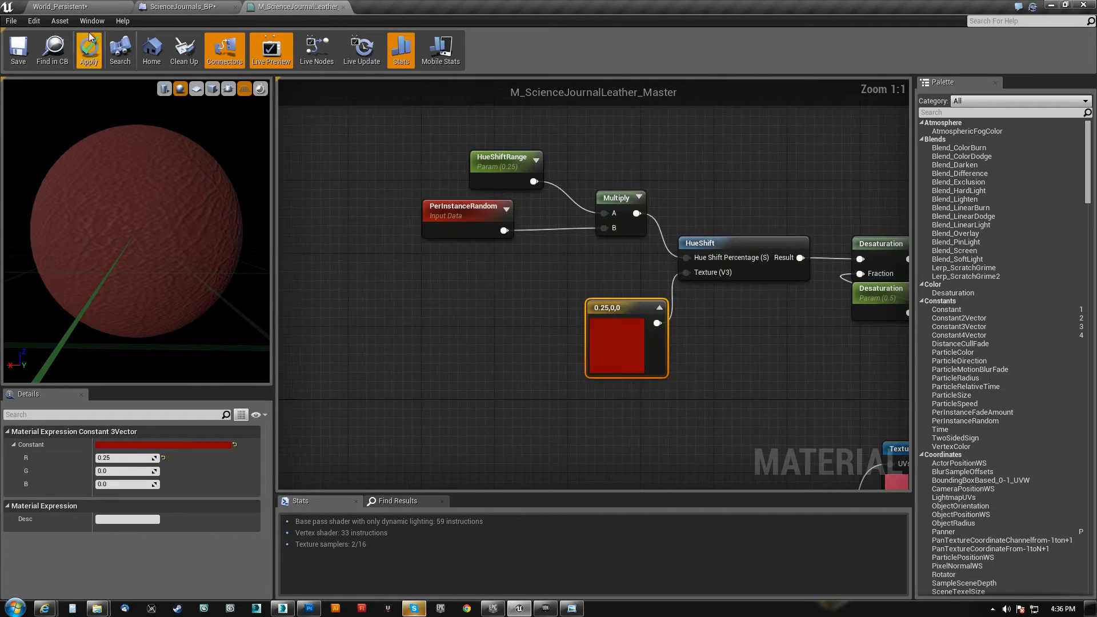
pyautogui.click(84, 8)
pyautogui.moveTo(422, 166); pyautogui.dragTo(566, 215, button='right')
pyautogui.press('s')
pyautogui.press('w')
pyautogui.press('d')
pyautogui.press('w')
pyautogui.press('s')
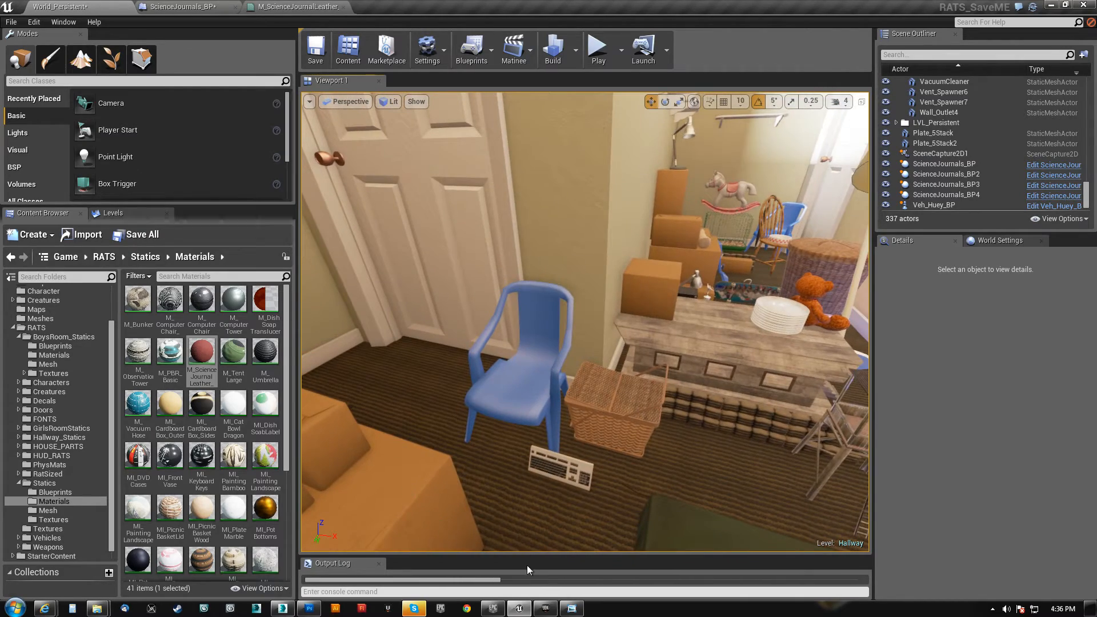
# Switch to the MP_HALL level in the Unreal Development Kit and examine the rows of coloured books on the wooden bookshelf
pyautogui.click(546, 609)
pyautogui.click(879, 52)
pyautogui.moveTo(644, 362); pyautogui.dragTo(817, 330, button='right')
pyautogui.press('Escape')
pyautogui.press('s')
pyautogui.press('w')
pyautogui.press('w')
pyautogui.press('w')
pyautogui.press('w')
pyautogui.press('d')
pyautogui.press('a')
pyautogui.press('w')
pyautogui.press('s')
pyautogui.scroll(3, 565, 340)
pyautogui.press('s')
pyautogui.press('w')
pyautogui.press('w')
pyautogui.scroll(-2, 597, 331)
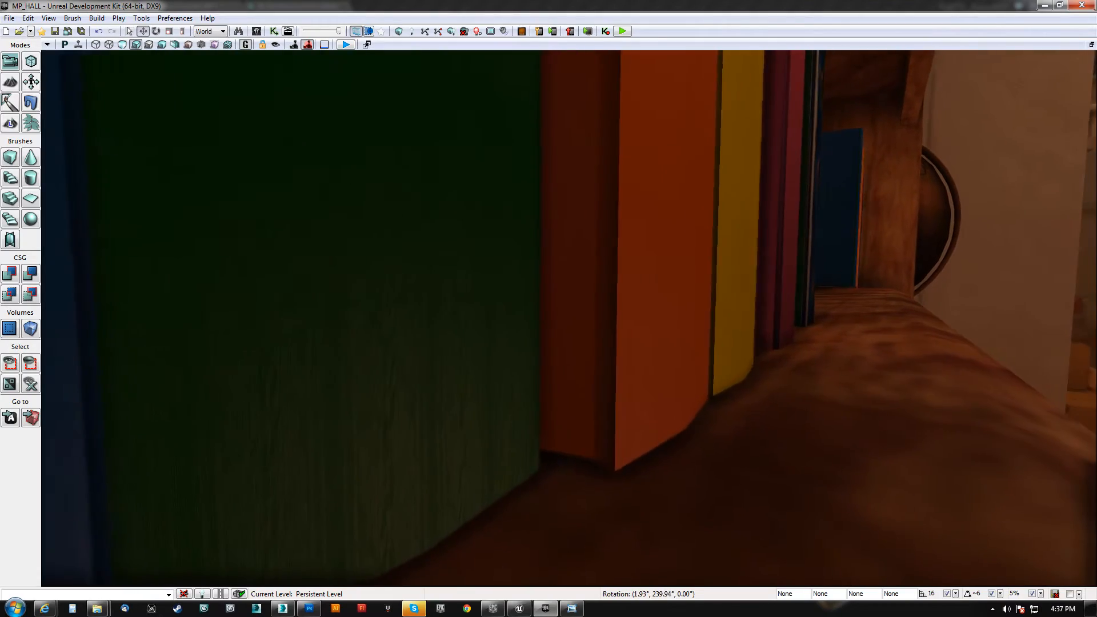
pyautogui.moveTo(569, 318); pyautogui.dragTo(301, 320, button='right')
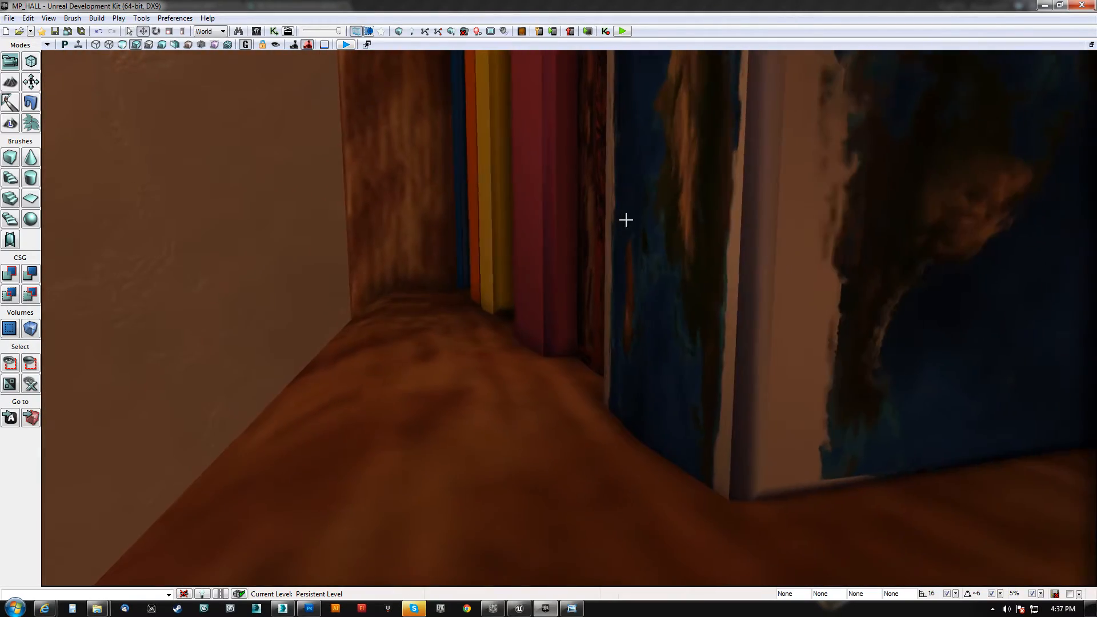
pyautogui.moveTo(538, 269); pyautogui.dragTo(614, 271, button='right')
pyautogui.press('s')
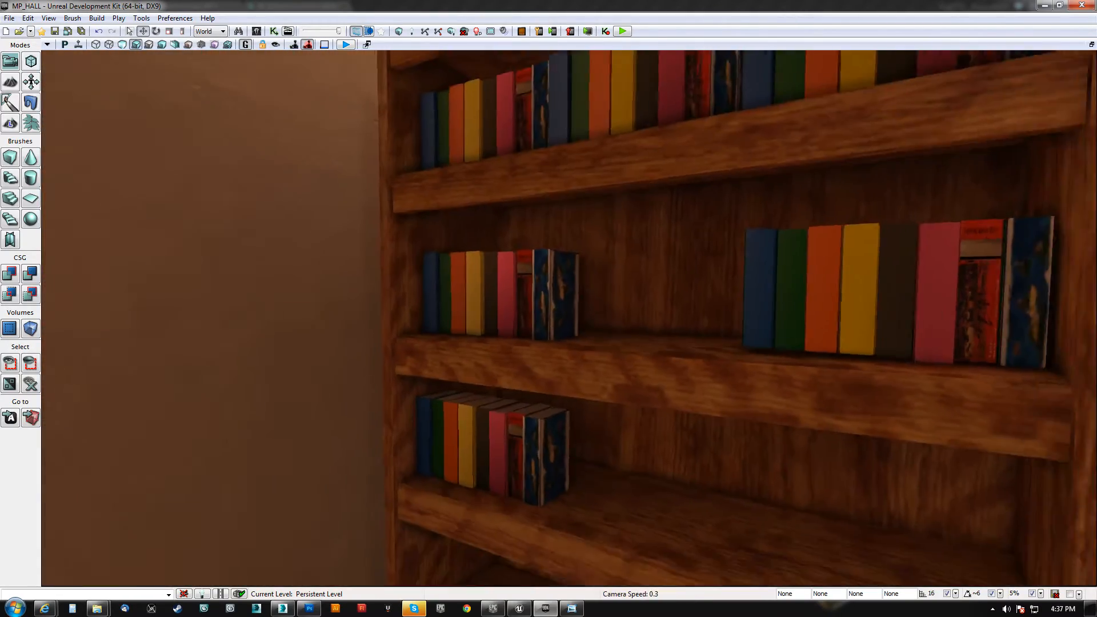
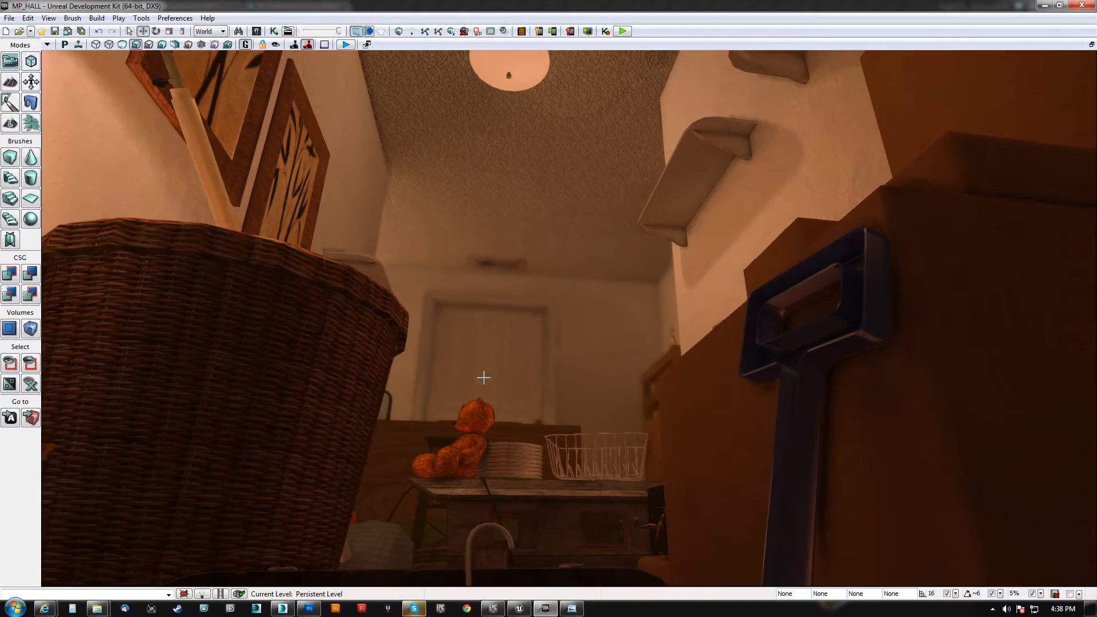
# Look around the MP_HALL hallway, examining the wicker baskets, the wooden desk and the framed paintings
pyautogui.moveTo(484, 377)
pyautogui.mouseDown(button='right')
pyautogui.moveTo(460, 434)
pyautogui.moveTo(485, 423)
pyautogui.moveTo(508, 457)
pyautogui.moveTo(486, 463)
pyautogui.moveTo(531, 492)
pyautogui.moveTo(583, 503)
pyautogui.moveTo(623, 485)
pyautogui.moveTo(680, 491)
pyautogui.moveTo(639, 452)
pyautogui.moveTo(571, 440)
pyautogui.moveTo(549, 422)
pyautogui.moveTo(554, 398)
pyautogui.mouseUp(button='right')
pyautogui.press('w')
pyautogui.press('s')
pyautogui.scroll(3, 583, 503)
pyautogui.press('w')
pyautogui.press('s')
pyautogui.press('w')
pyautogui.scroll(3, 640, 451)
pyautogui.press('w')
pyautogui.press('s')
pyautogui.press('d')
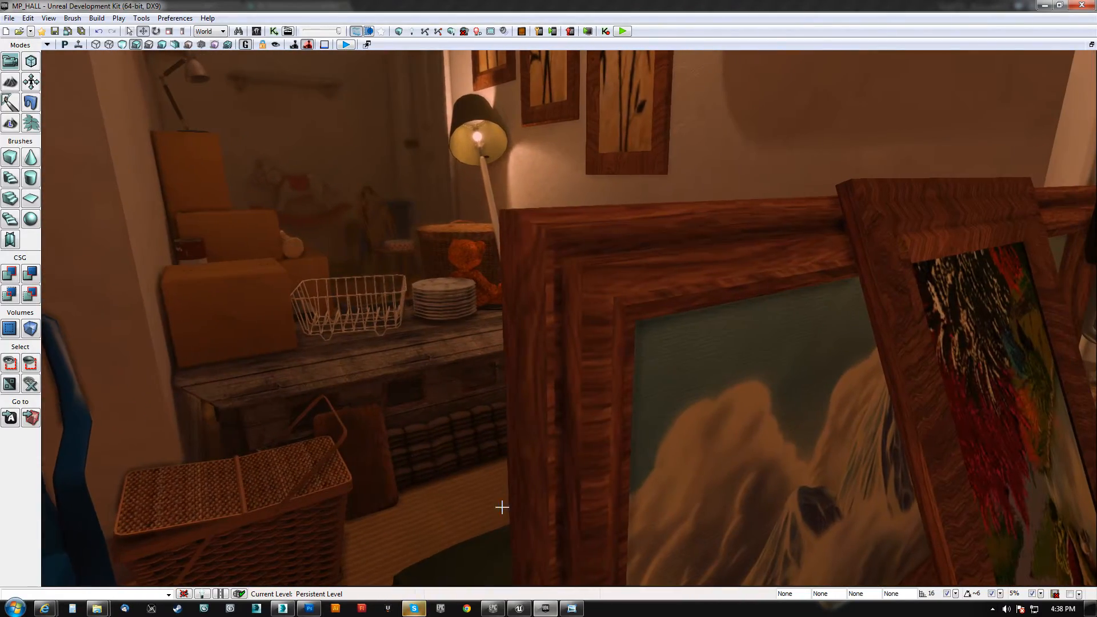
# Switch to the World_Persistent level in the Unreal Editor and examine the hallway's props, paintings and outer structure from several angles
pyautogui.click(519, 609)
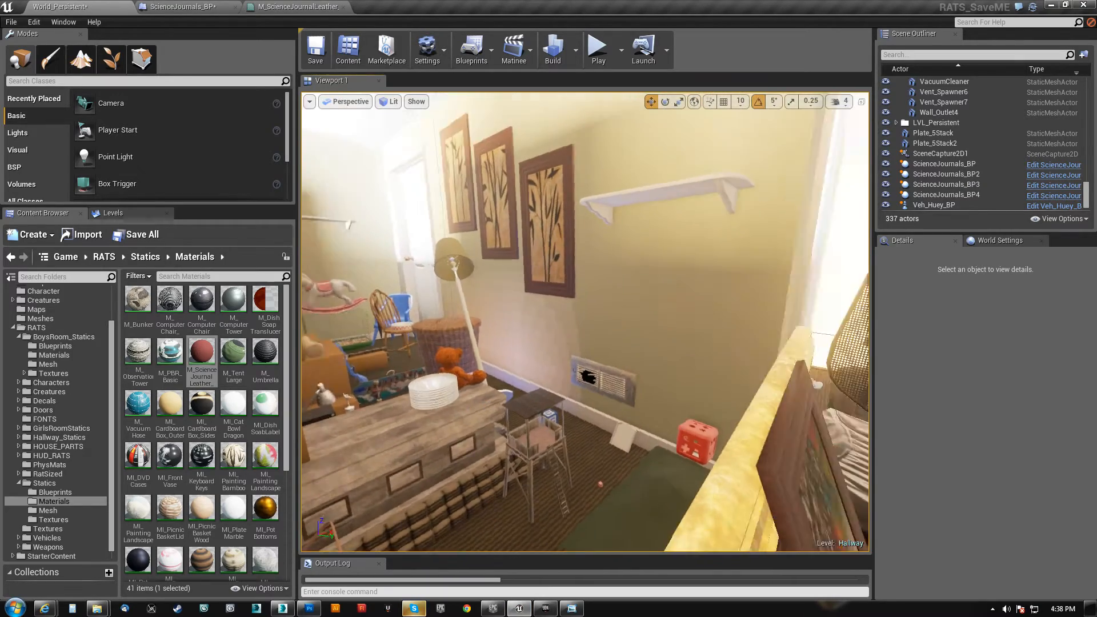
pyautogui.moveTo(585, 323); pyautogui.dragTo(722, 343, button='right')
pyautogui.press('s')
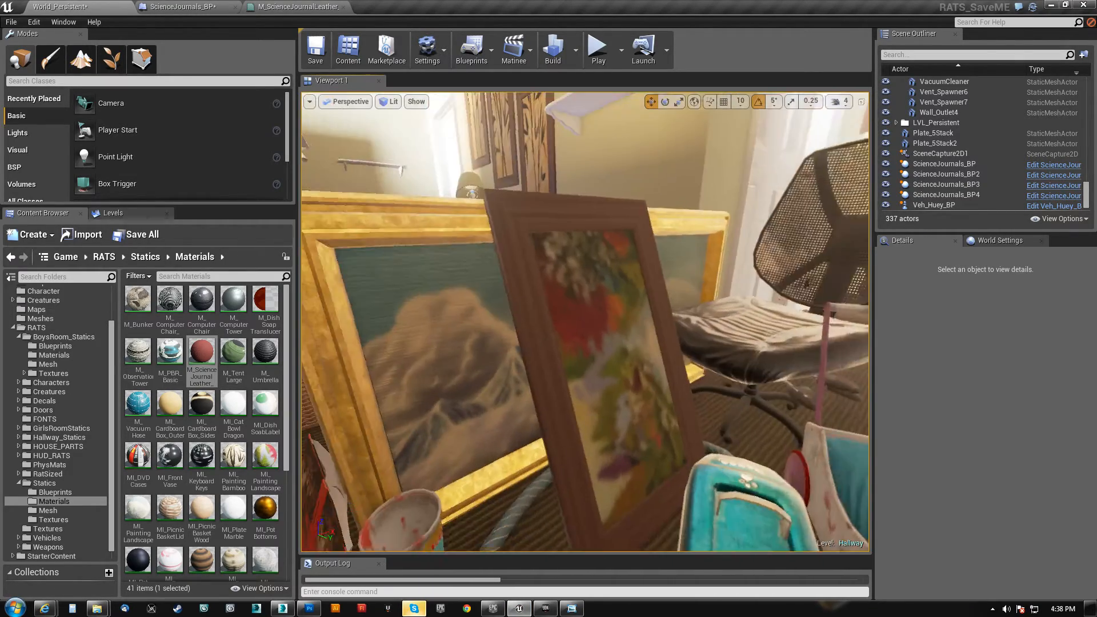
pyautogui.moveTo(585, 322); pyautogui.dragTo(493, 326, button='right')
pyautogui.press('w')
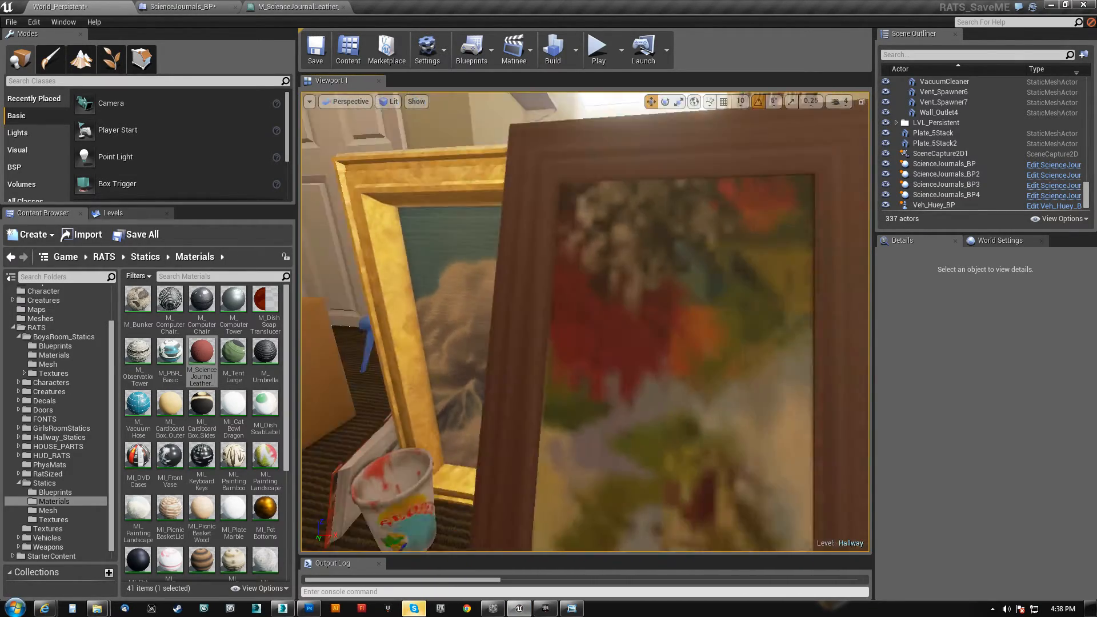
pyautogui.press('w')
pyautogui.moveTo(585, 322)
pyautogui.mouseDown(button='right')
pyautogui.moveTo(697, 286)
pyautogui.moveTo(737, 240)
pyautogui.moveTo(765, 237)
pyautogui.mouseUp(button='right')
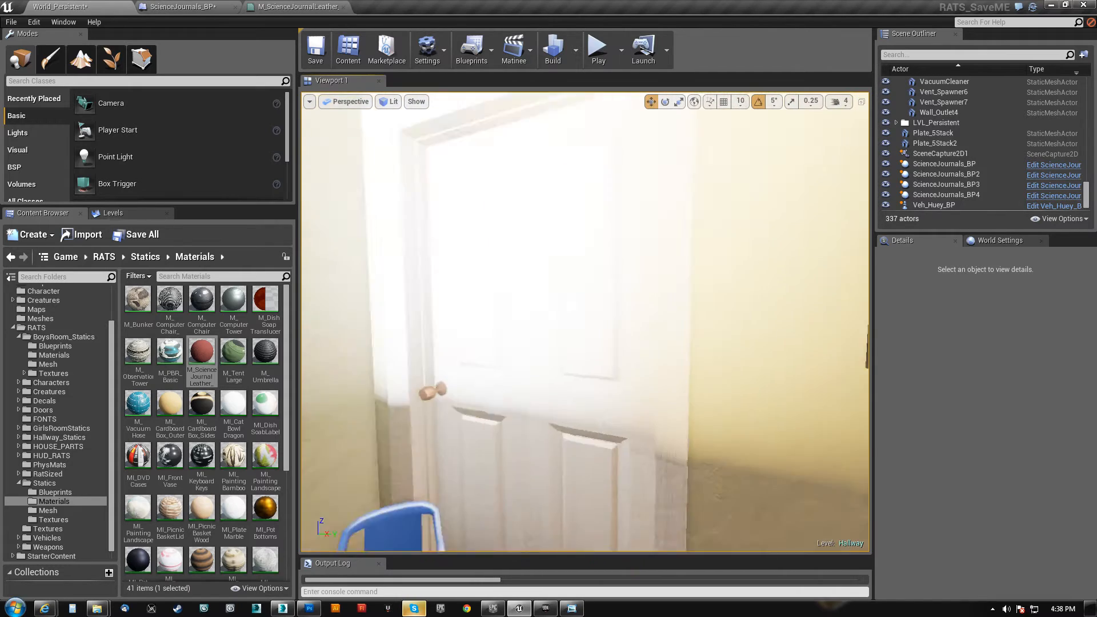
pyautogui.moveTo(585, 322); pyautogui.dragTo(622, 354, button='right')
pyautogui.press('w')
pyautogui.press('w')
pyautogui.moveTo(585, 322); pyautogui.dragTo(886, 303, button='right')
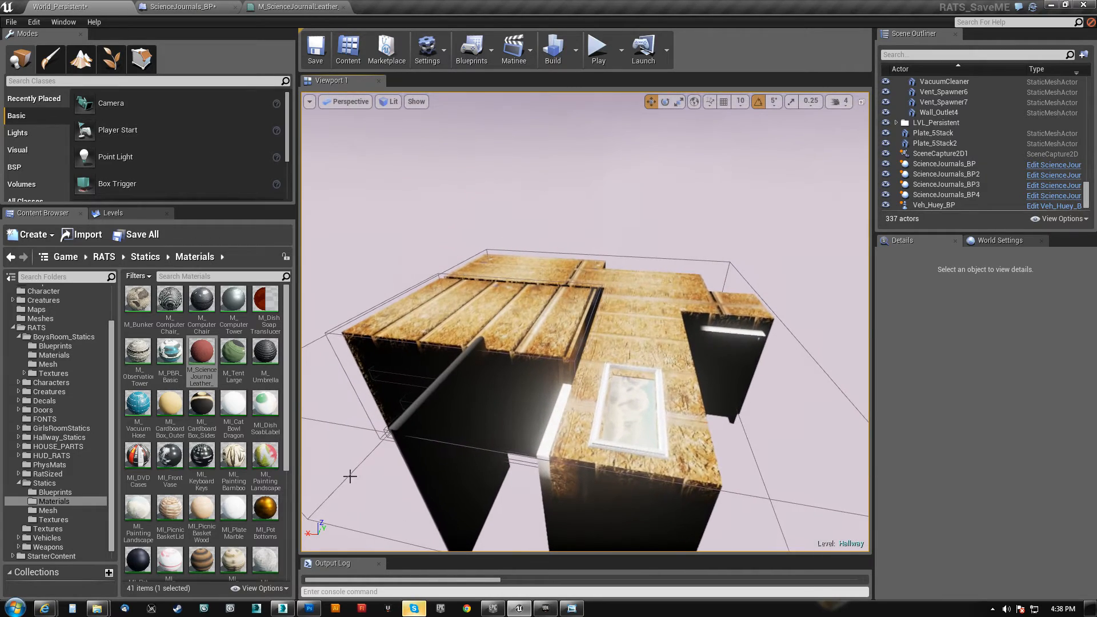
pyautogui.press('w')
pyautogui.moveTo(585, 322)
pyautogui.mouseDown(button='right')
pyautogui.moveTo(634, 388)
pyautogui.moveTo(623, 405)
pyautogui.moveTo(588, 337)
pyautogui.moveTo(583, 240)
pyautogui.mouseUp(button='right')
pyautogui.press('w')
pyautogui.moveTo(545, 422); pyautogui.dragTo(366, 426, button='right')
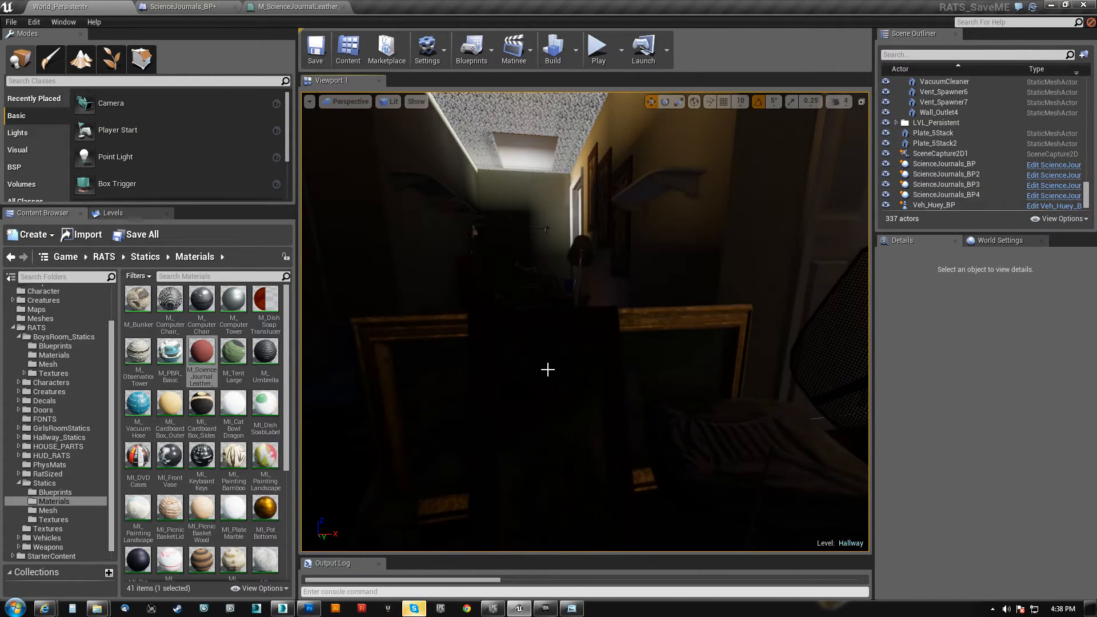
# Inspect the darkened hallway around the paintings, desk and cardboard boxes, continuing into the blue boys' bedroom
pyautogui.click(548, 370)
pyautogui.moveTo(547, 370)
pyautogui.mouseDown(button='right')
pyautogui.moveTo(469, 357)
pyautogui.moveTo(503, 351)
pyautogui.moveTo(543, 423)
pyautogui.moveTo(566, 414)
pyautogui.moveTo(551, 428)
pyautogui.moveTo(494, 432)
pyautogui.moveTo(545, 400)
pyautogui.moveTo(531, 354)
pyautogui.moveTo(591, 380)
pyautogui.moveTo(625, 380)
pyautogui.moveTo(562, 371)
pyautogui.moveTo(509, 392)
pyautogui.moveTo(567, 340)
pyautogui.mouseUp(button='right')
pyautogui.press('w')
pyautogui.press('s')
pyautogui.press('w')
pyautogui.press('s')
pyautogui.press('w')
pyautogui.press('s')
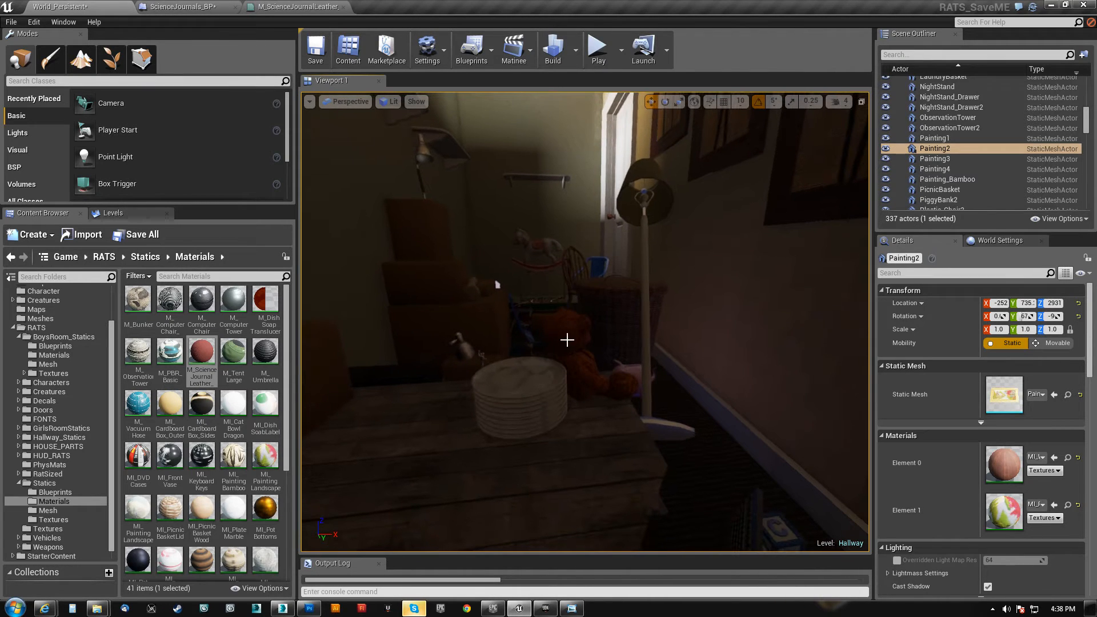
pyautogui.click(561, 335)
pyautogui.press('Escape')
pyautogui.moveTo(574, 396); pyautogui.dragTo(577, 380, button='right')
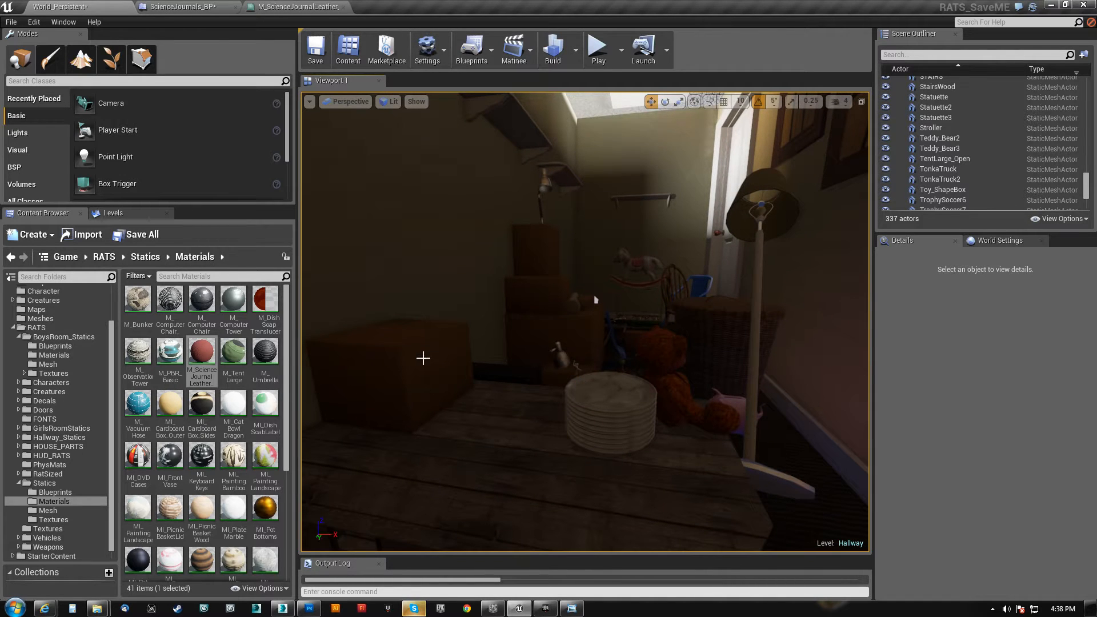
pyautogui.click(423, 358)
pyautogui.moveTo(423, 370); pyautogui.dragTo(393, 371, button='right')
pyautogui.press('Escape')
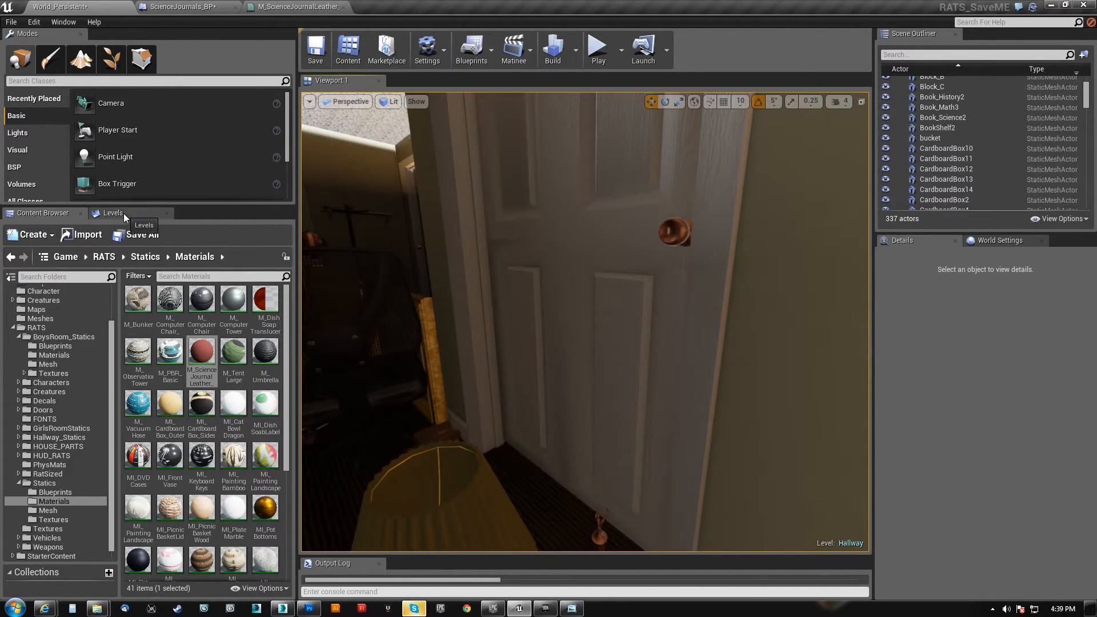
# Hide the Hallway level and show it again
pyautogui.click(113, 213)
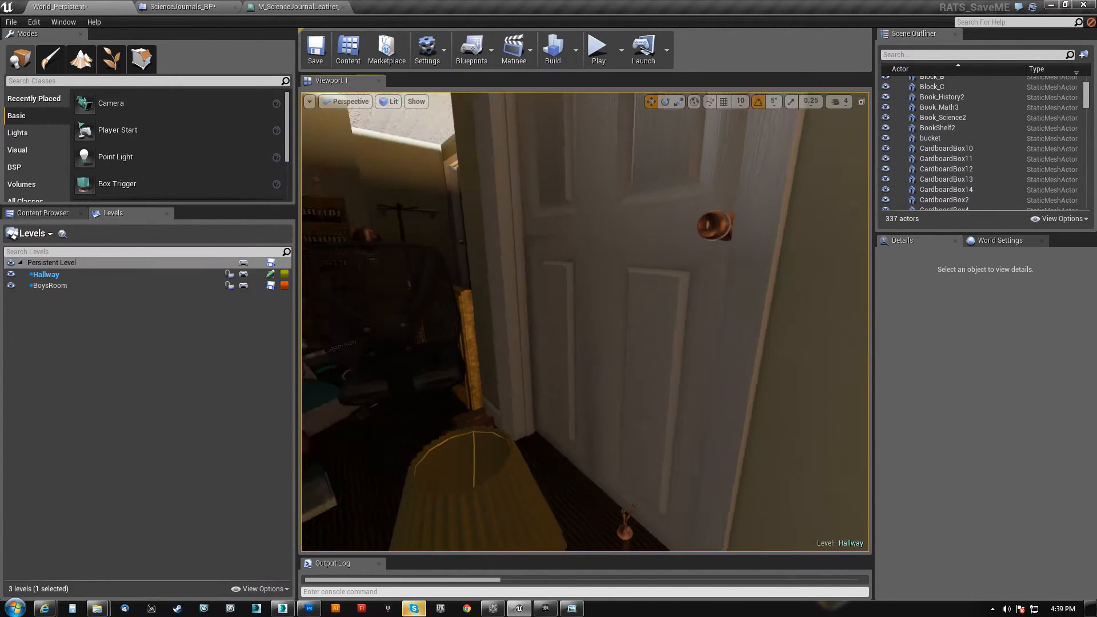
pyautogui.click(12, 274)
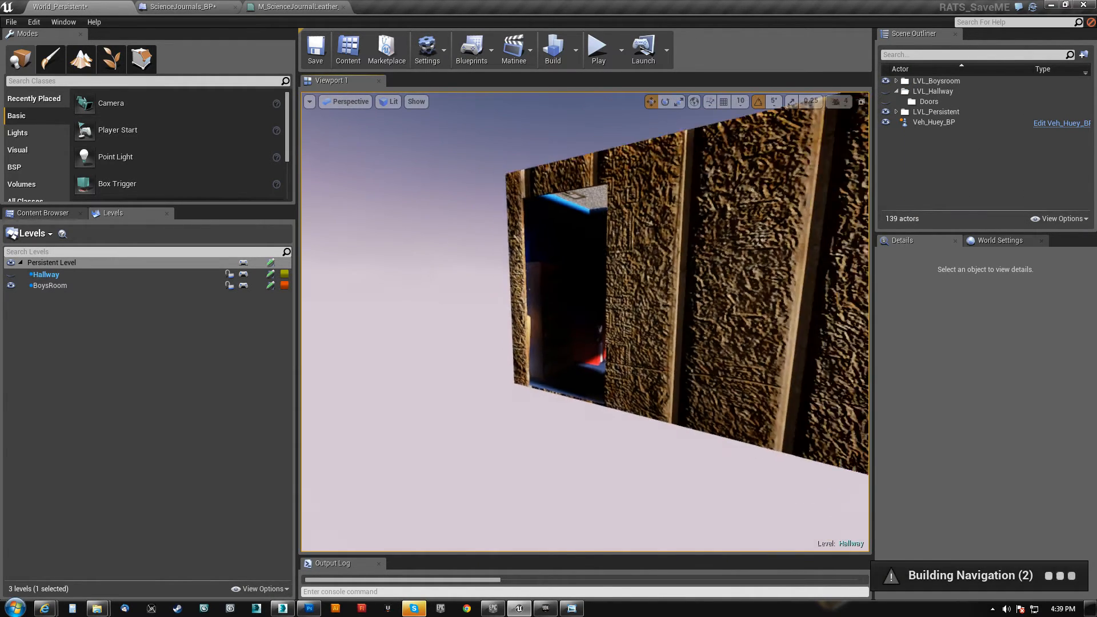
pyautogui.click(11, 275)
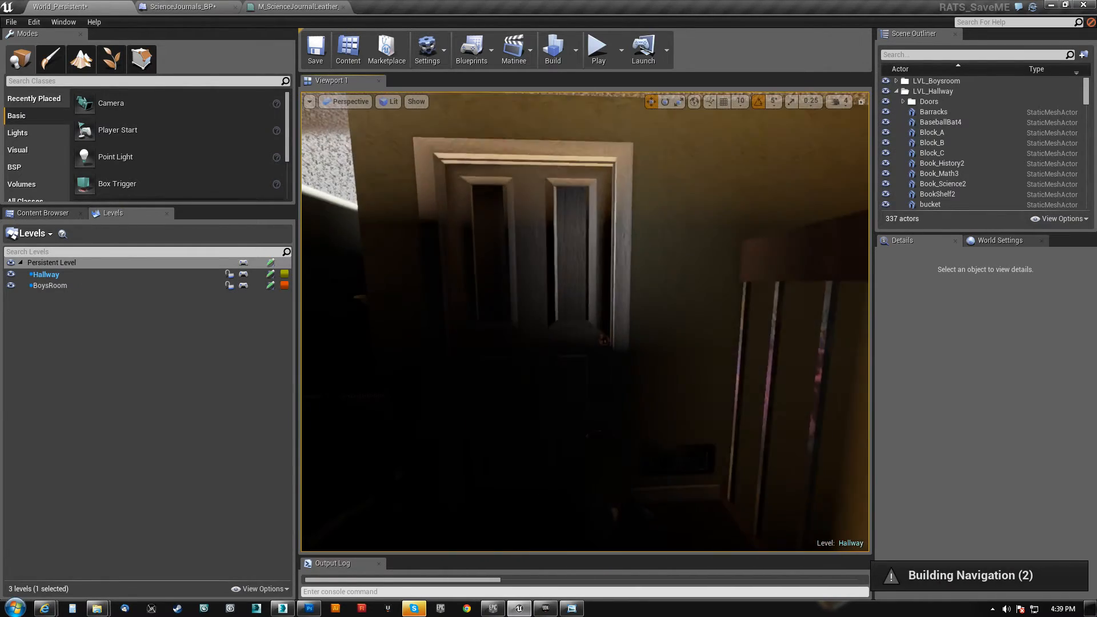
# Frame the wooden desk area from above in the Unreal Editor and the Unreal Development Kit, and compare the two versions
pyautogui.moveTo(585, 323); pyautogui.dragTo(580, 328, button='right')
pyautogui.press('w')
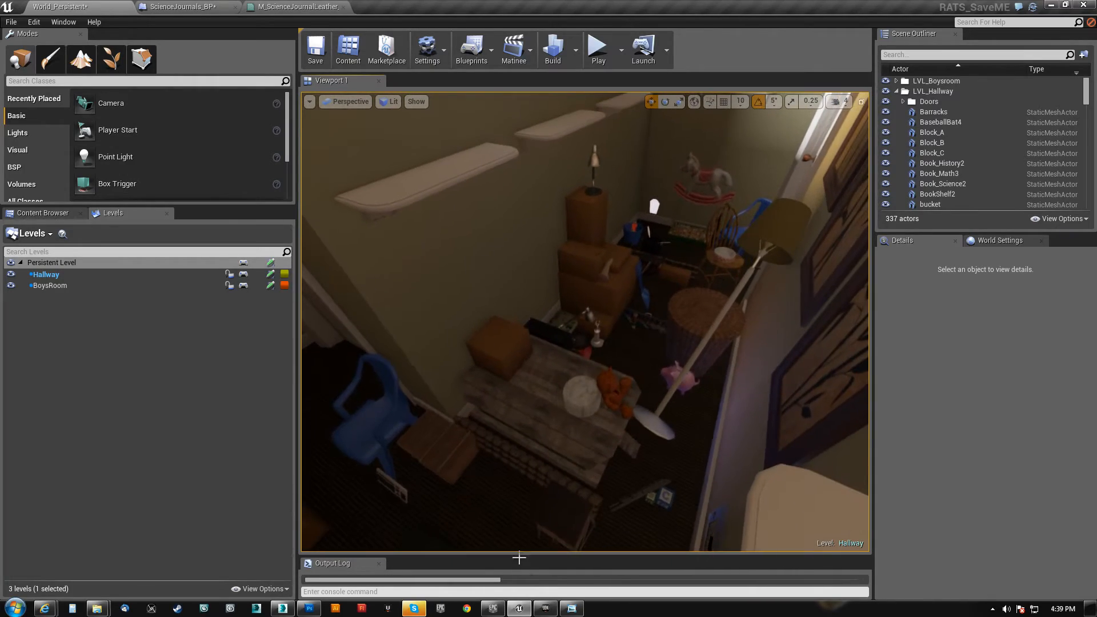
pyautogui.click(546, 609)
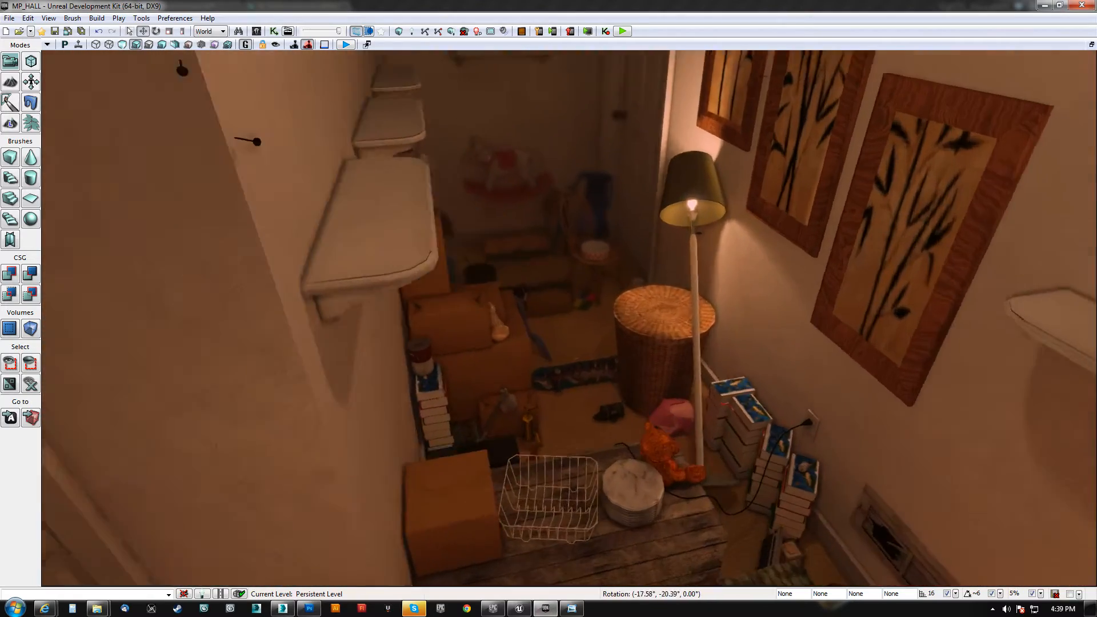
pyautogui.moveTo(559, 339); pyautogui.dragTo(427, 407, button='right')
pyautogui.press('w')
pyautogui.press('w')
pyautogui.click(519, 609)
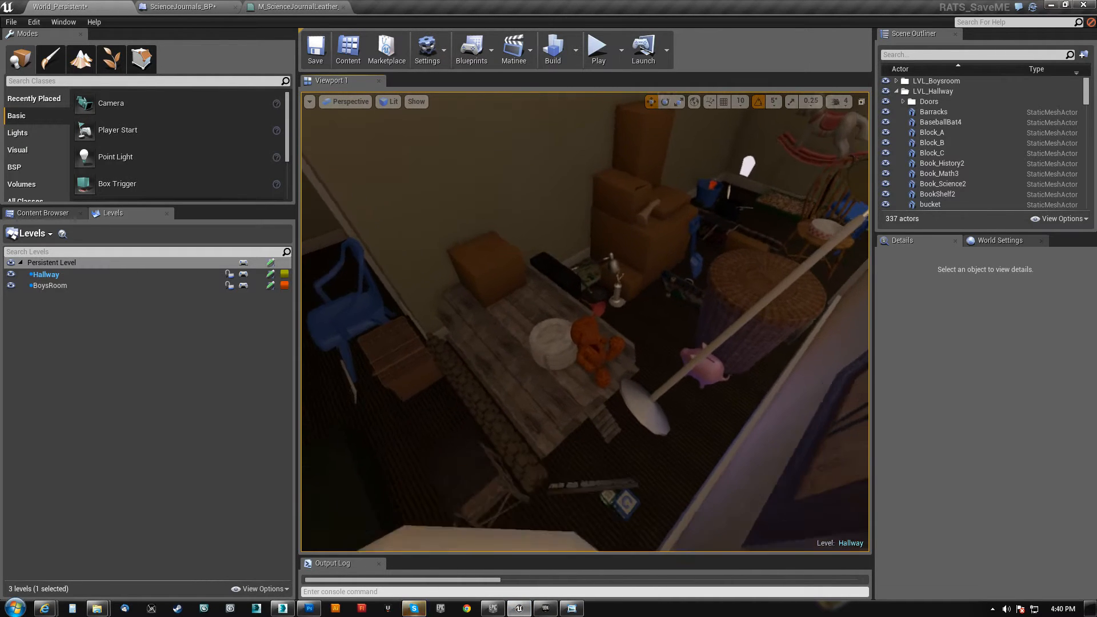
pyautogui.click(545, 609)
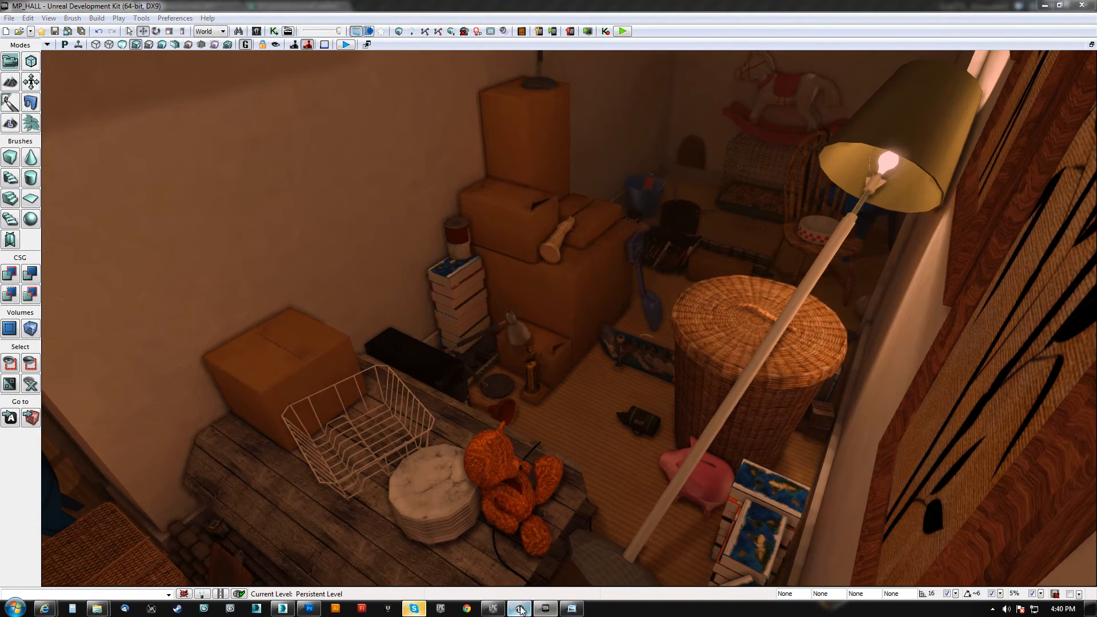
pyautogui.click(519, 609)
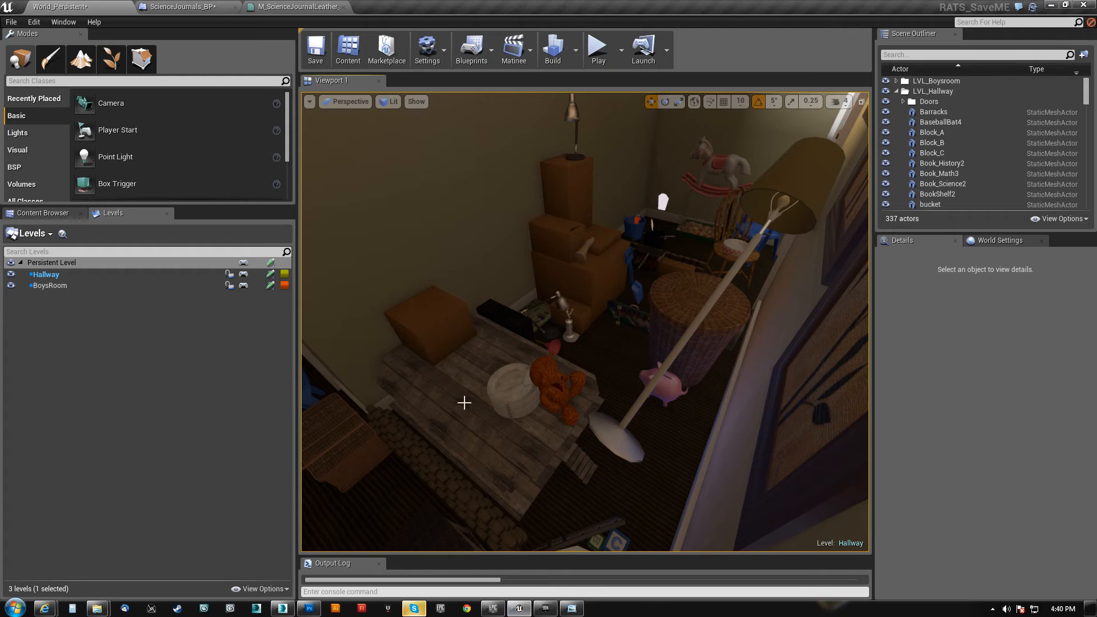
# Narrow the side panels to enlarge the viewport, and compare the desk area with the Unreal Development Kit version again
pyautogui.moveTo(299, 350); pyautogui.dragTo(76, 339)
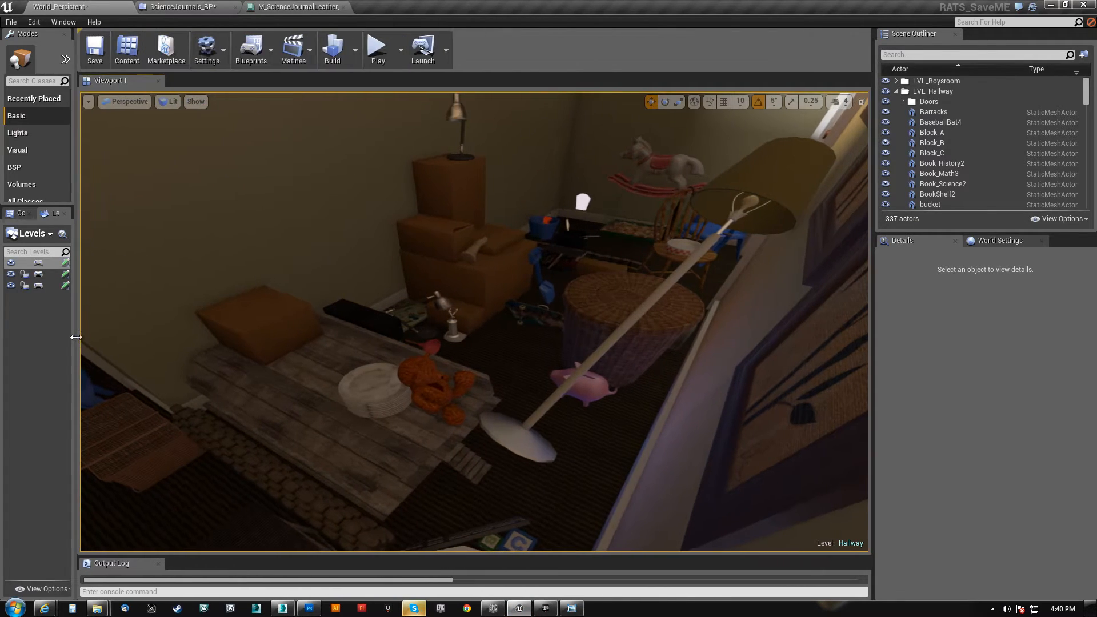
pyautogui.moveTo(875, 358); pyautogui.dragTo(1032, 361)
pyautogui.click(546, 609)
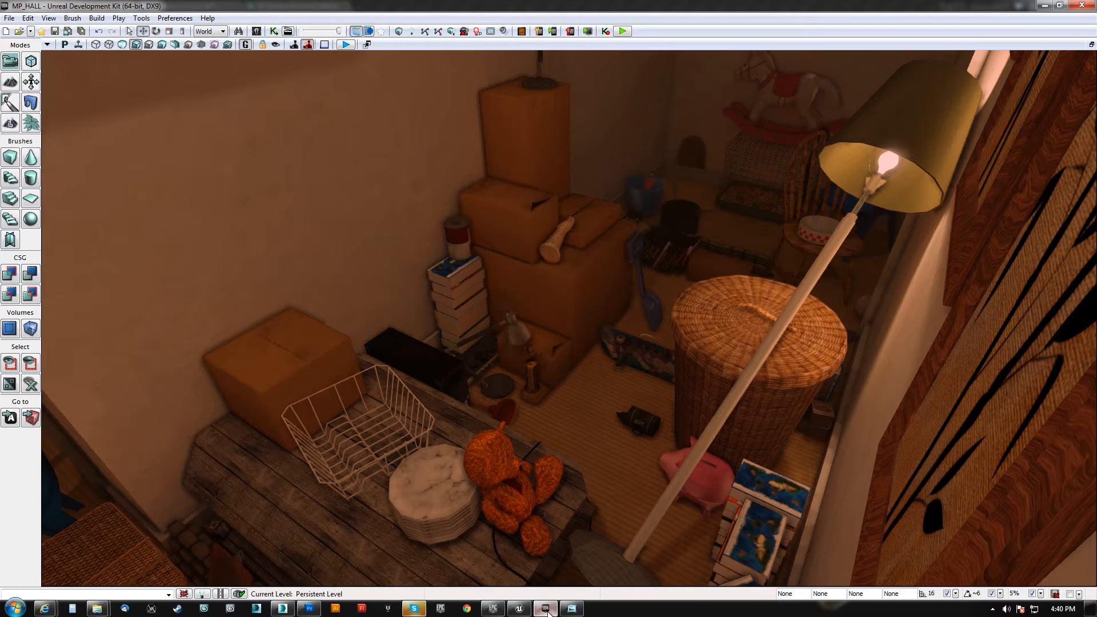
pyautogui.moveTo(520, 610)
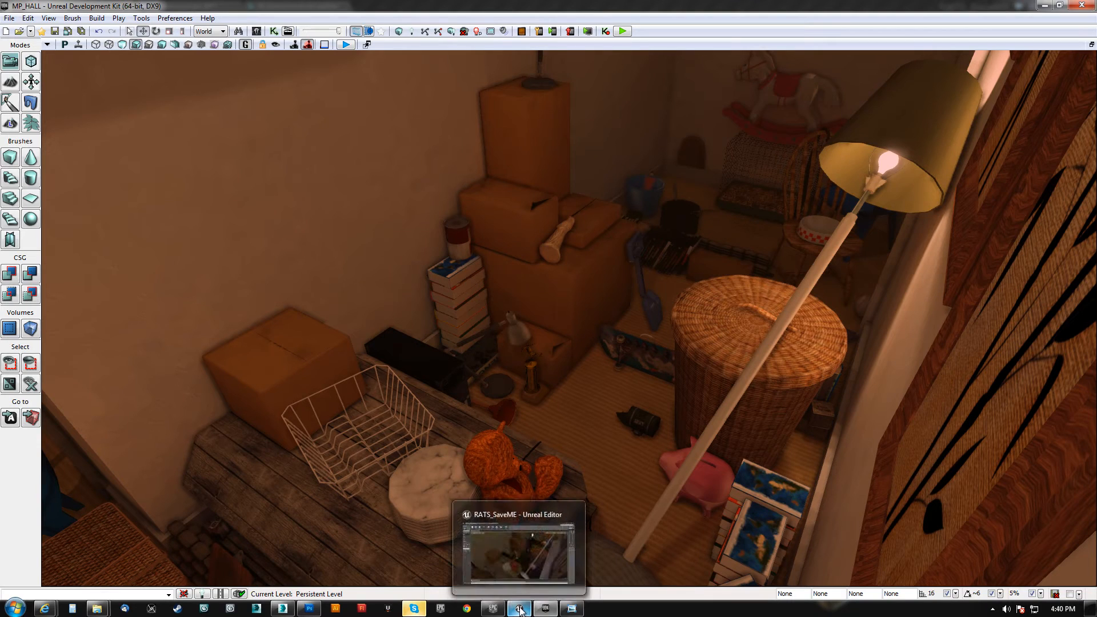
pyautogui.click(521, 610)
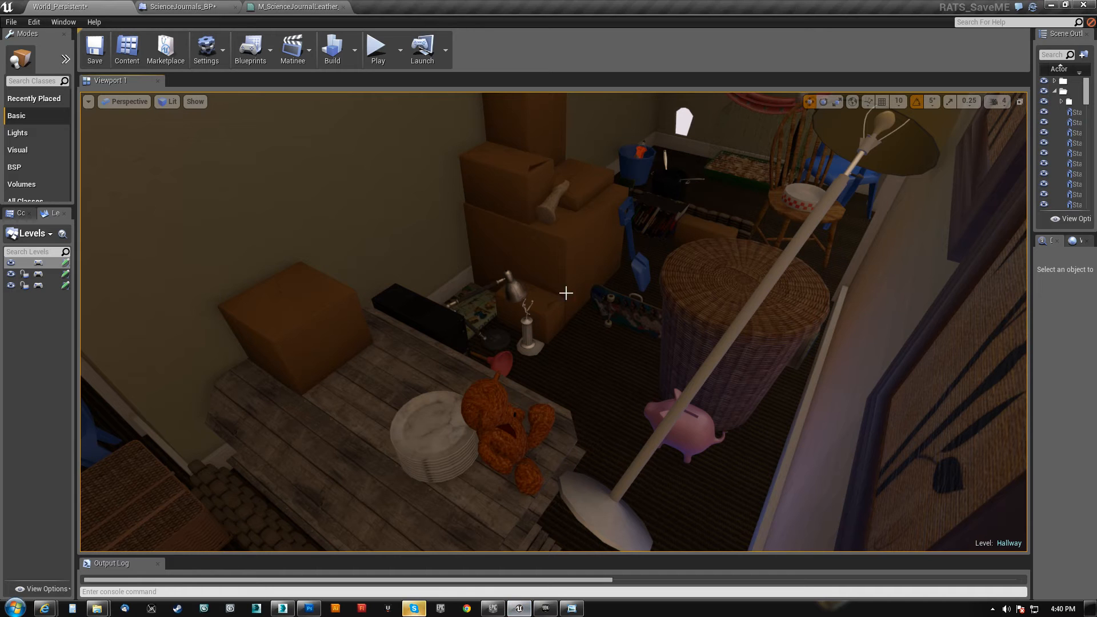
# Compare the location of the cardboard box on the desk in the Unreal Editor with its counterpart's properties in the Unreal Development Kit
pyautogui.click(330, 299)
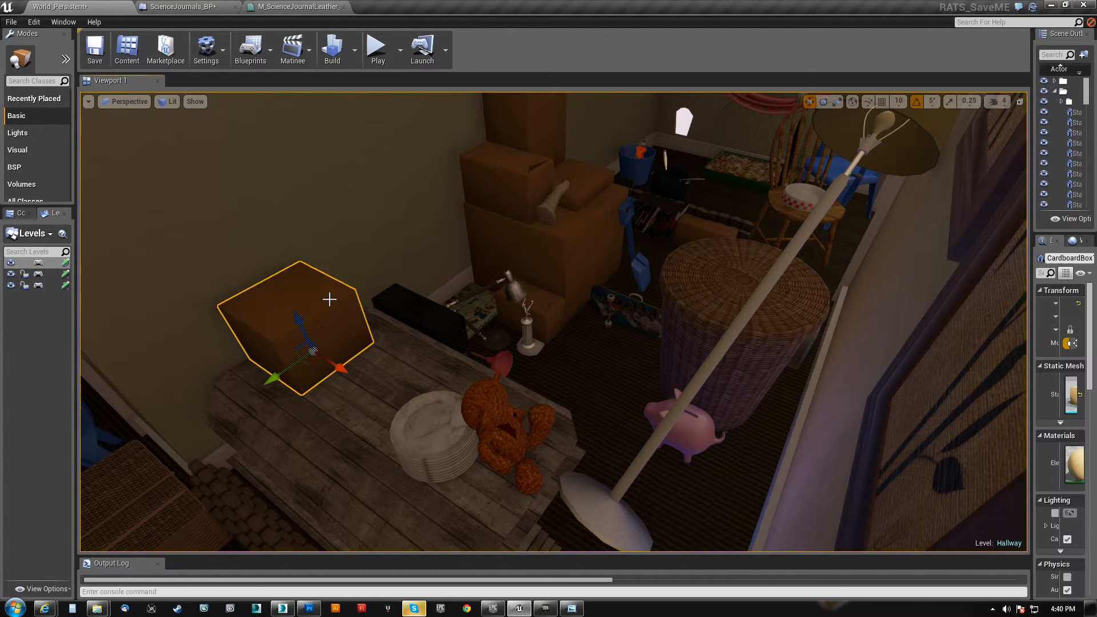
pyautogui.moveTo(1030, 279); pyautogui.dragTo(821, 282)
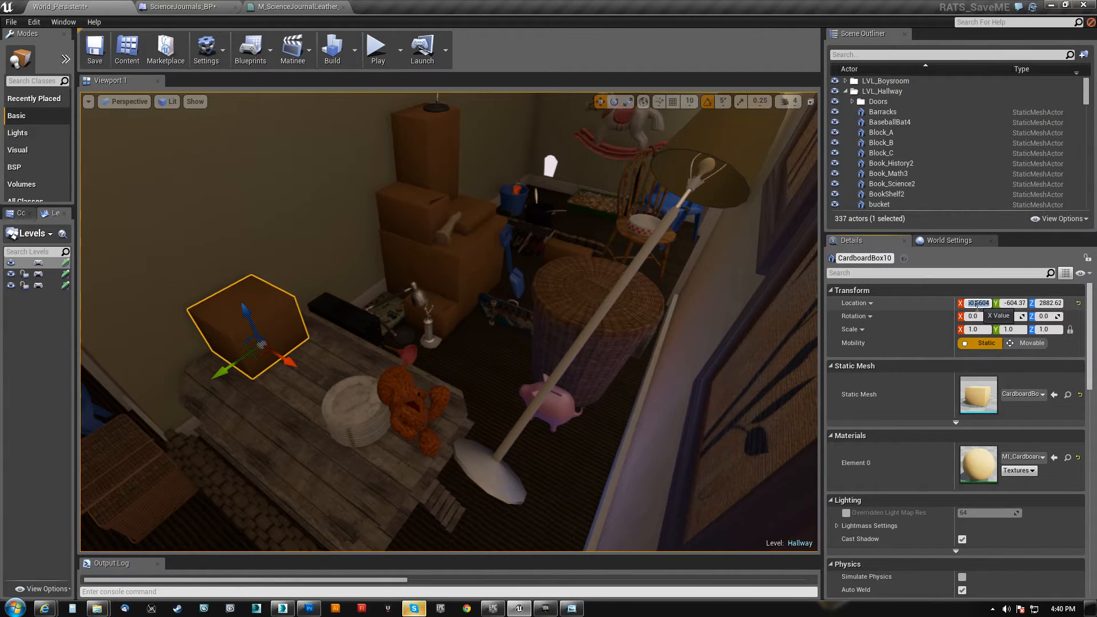
pyautogui.click(545, 609)
pyautogui.press('F4')
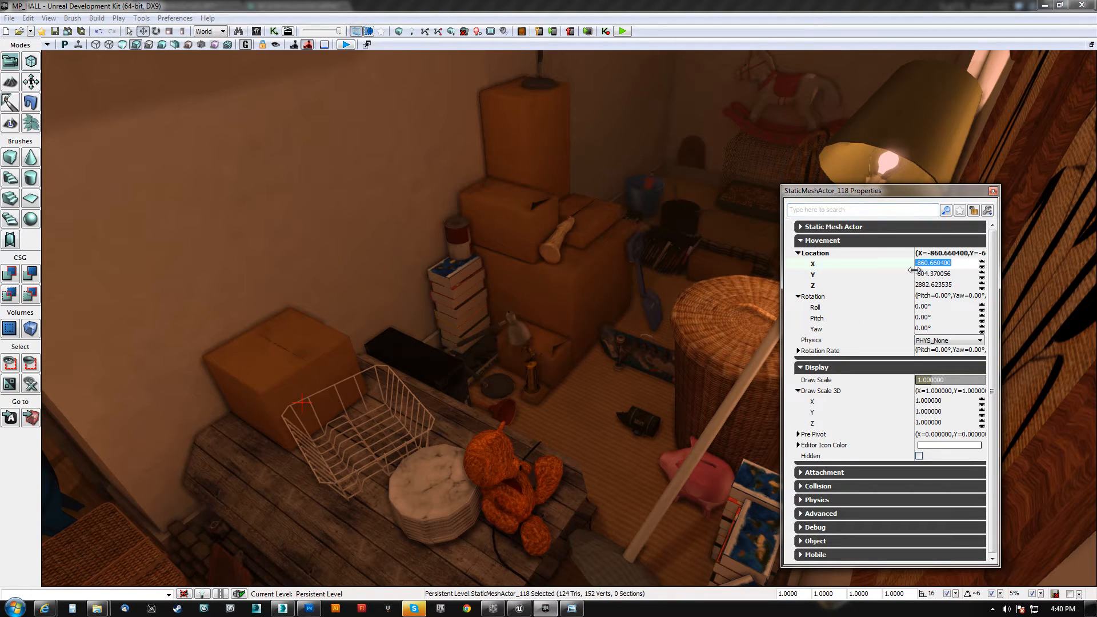
pyautogui.moveTo(614, 368)
pyautogui.mouseDown(button='right')
pyautogui.moveTo(614, 383)
pyautogui.moveTo(615, 370)
pyautogui.mouseUp(button='right')
pyautogui.press('Escape')
# Look over the MP_HALL desk, doors and shelf, and examine the golden soccer trophy beside the cardboard boxes up close
pyautogui.moveTo(530, 419); pyautogui.dragTo(482, 439, button='right')
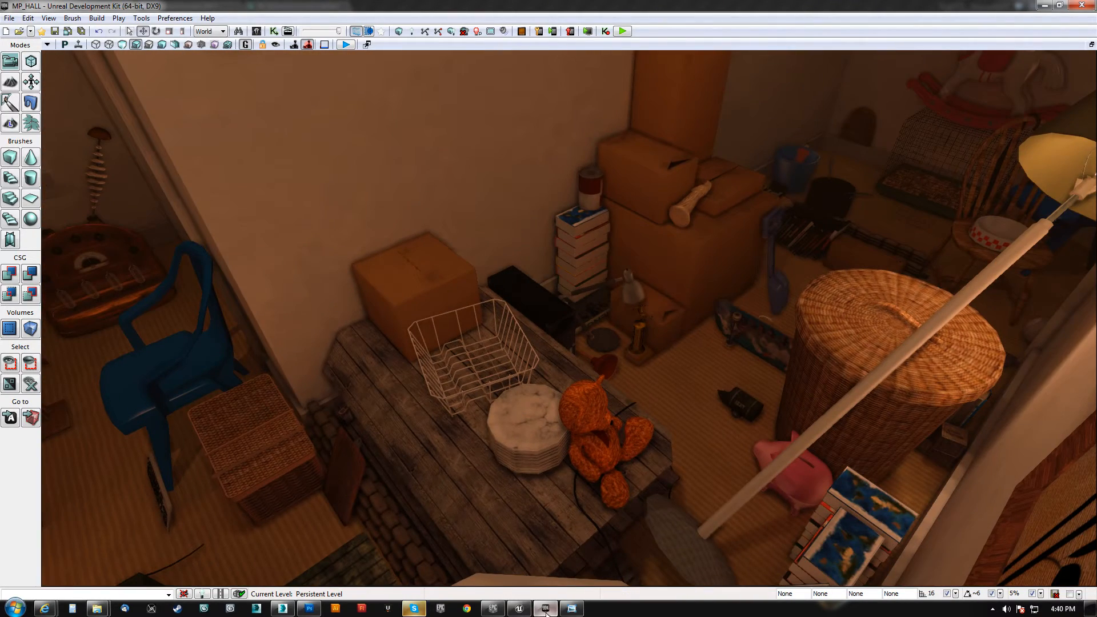
pyautogui.moveTo(579, 492); pyautogui.dragTo(51, 430, button='right')
pyautogui.press('w')
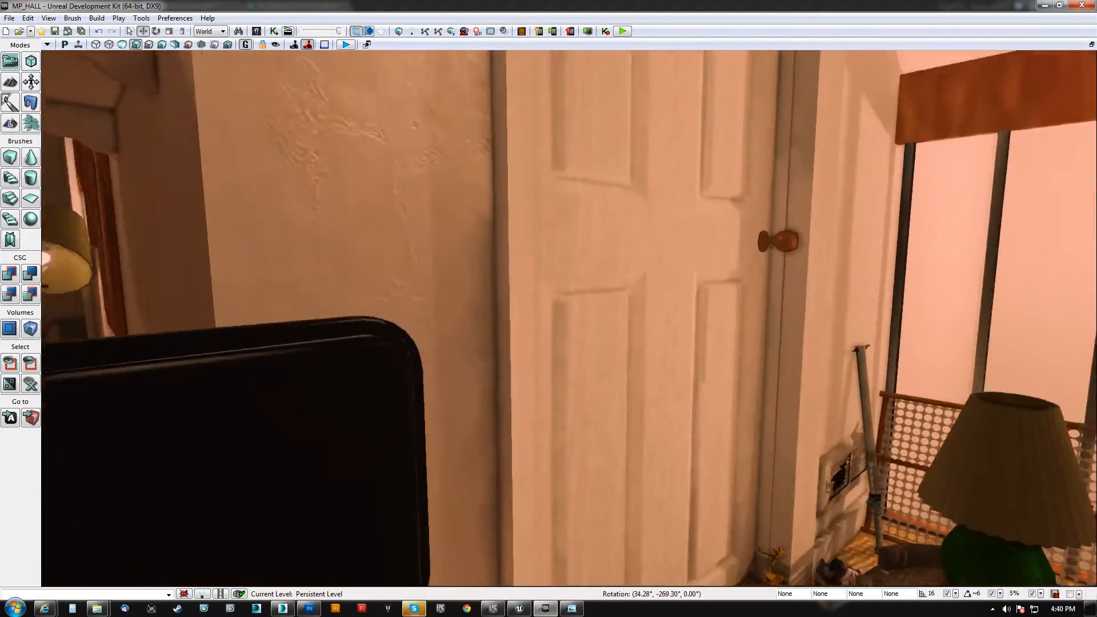
pyautogui.moveTo(569, 318); pyautogui.dragTo(594, 325, button='right')
pyautogui.press('w')
pyautogui.press('w')
pyautogui.press('s')
pyautogui.scroll(2, 754, 303)
pyautogui.press('w')
pyautogui.scroll(-6, 623, 343)
pyautogui.press('d')
pyautogui.scroll(6, 532, 283)
pyautogui.press('w')
pyautogui.scroll(-2, 594, 326)
pyautogui.press('w')
pyautogui.scroll(-1, 617, 426)
pyautogui.moveTo(600, 431); pyautogui.dragTo(622, 424, button='right')
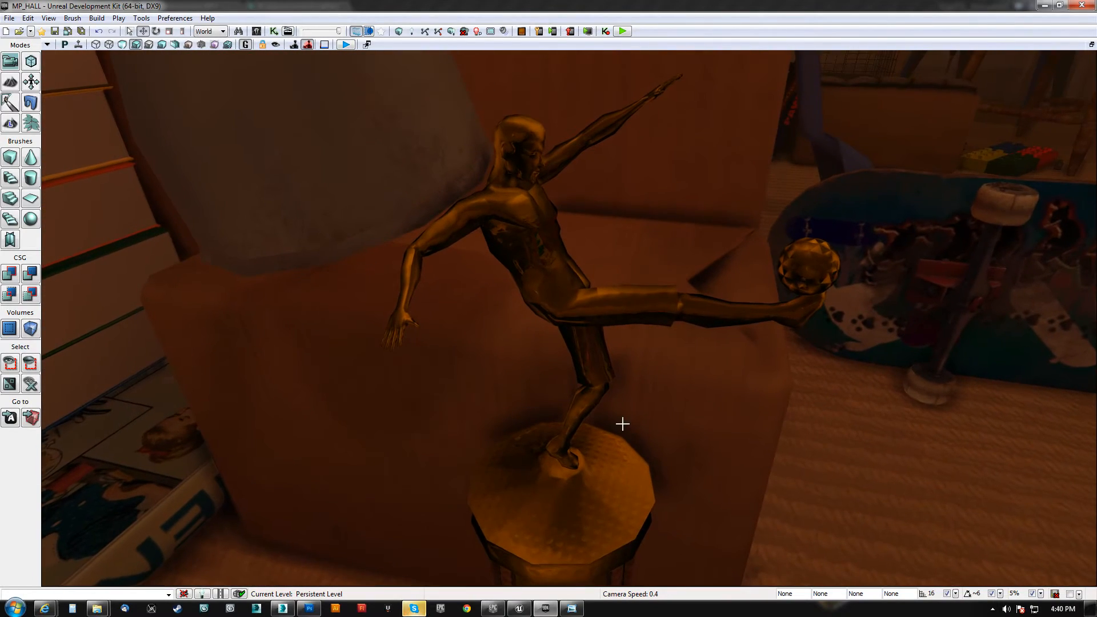
# Switch to the Unreal Editor and examine the mesh-backed office chair in the hallway from several sides
pyautogui.click(529, 608)
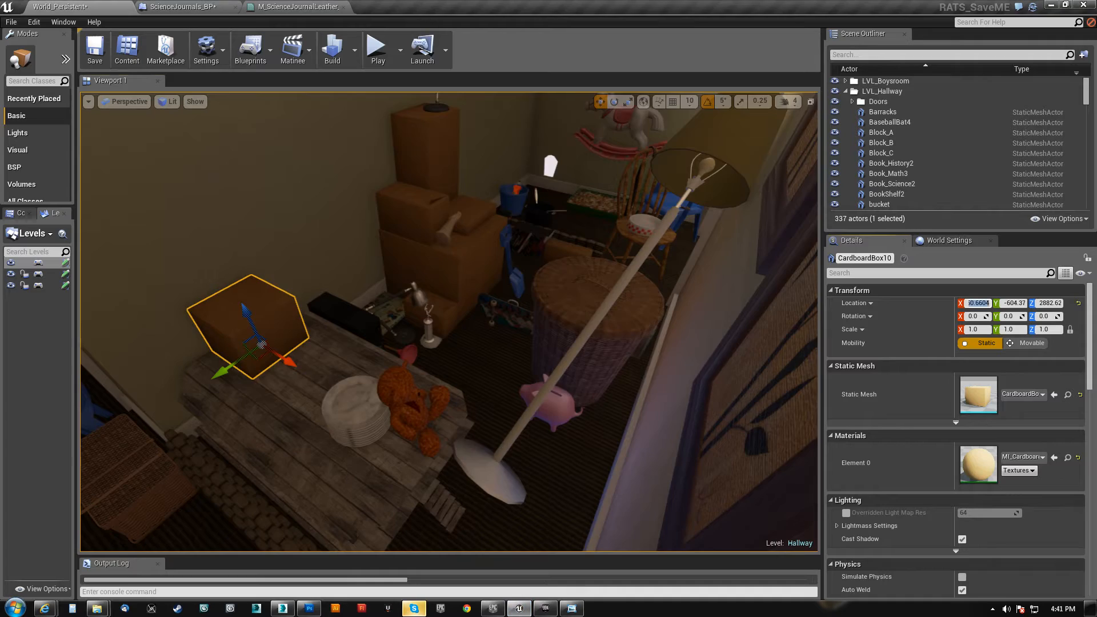
pyautogui.press('w')
pyautogui.moveTo(449, 322); pyautogui.dragTo(274, 337, button='right')
pyautogui.press('w')
pyautogui.press('w')
pyautogui.press('w')
pyautogui.press('w')
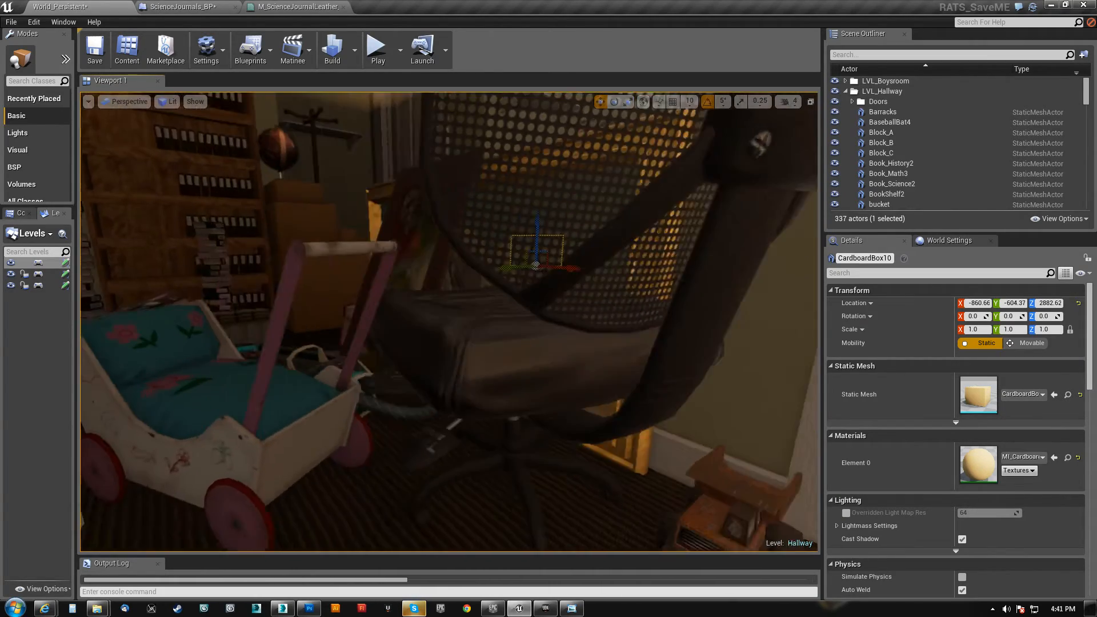
pyautogui.press('w')
pyautogui.moveTo(449, 321); pyautogui.dragTo(640, 345, button='right')
pyautogui.press('s')
pyautogui.press('a')
pyautogui.press('w')
pyautogui.press('s')
pyautogui.press('d')
pyautogui.press('s')
pyautogui.press('a')
pyautogui.press('s')
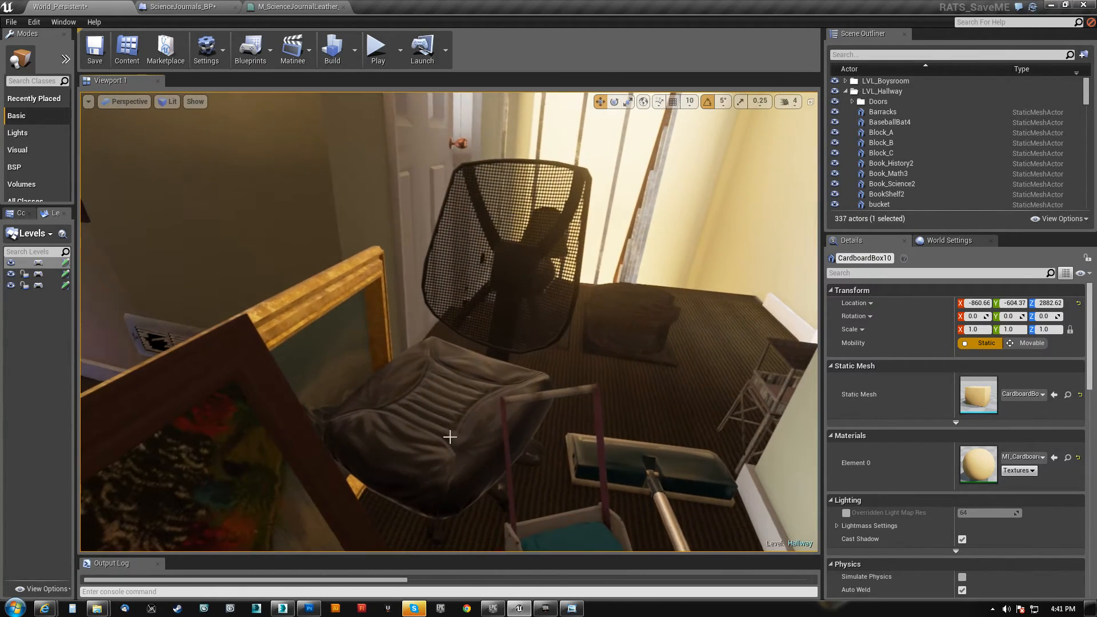
pyautogui.click(455, 417)
# Switch to the Unreal Development Kit and examine the older office chair's black seat, underside and wheeled base
pyautogui.click(546, 609)
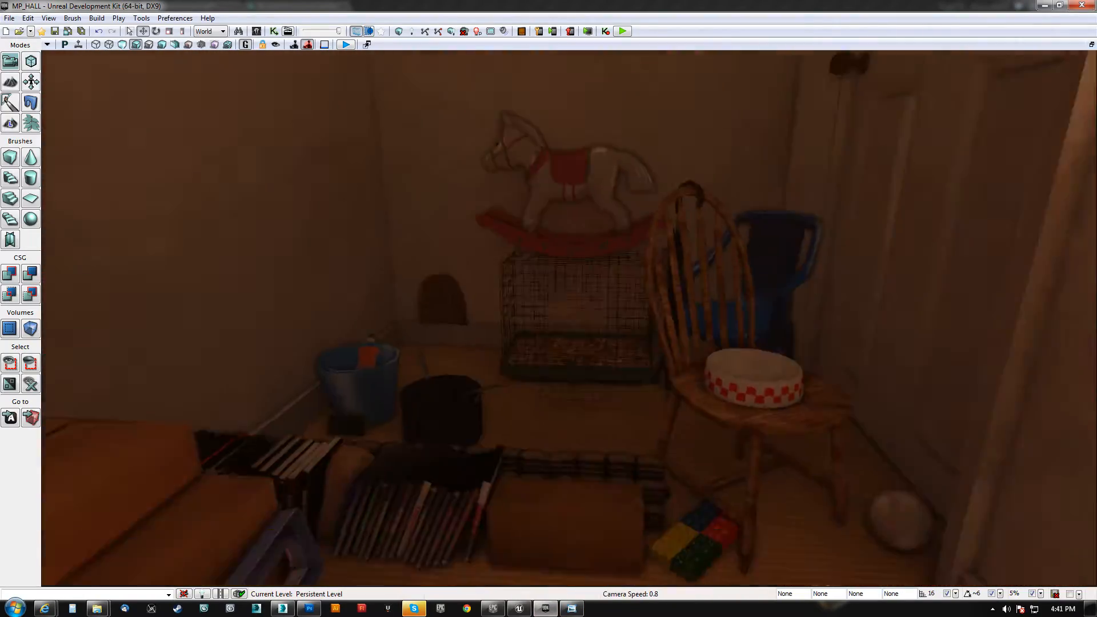
pyautogui.press('w')
pyautogui.moveTo(569, 318); pyautogui.dragTo(274, 292, button='right')
pyautogui.scroll(3, 360, 275)
pyautogui.moveTo(646, 371); pyautogui.dragTo(522, 375, button='right')
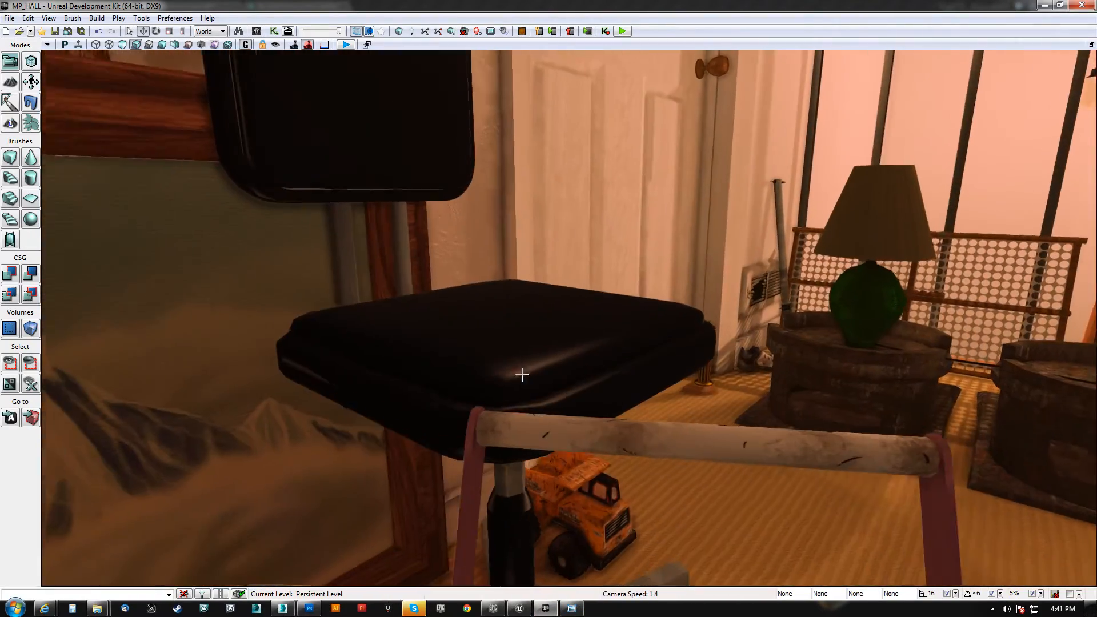
pyautogui.moveTo(601, 390); pyautogui.dragTo(446, 332, button='right')
pyautogui.scroll(-2, 588, 575)
pyautogui.moveTo(587, 575); pyautogui.dragTo(440, 497, button='right')
pyautogui.moveTo(657, 154); pyautogui.dragTo(679, 235, button='right')
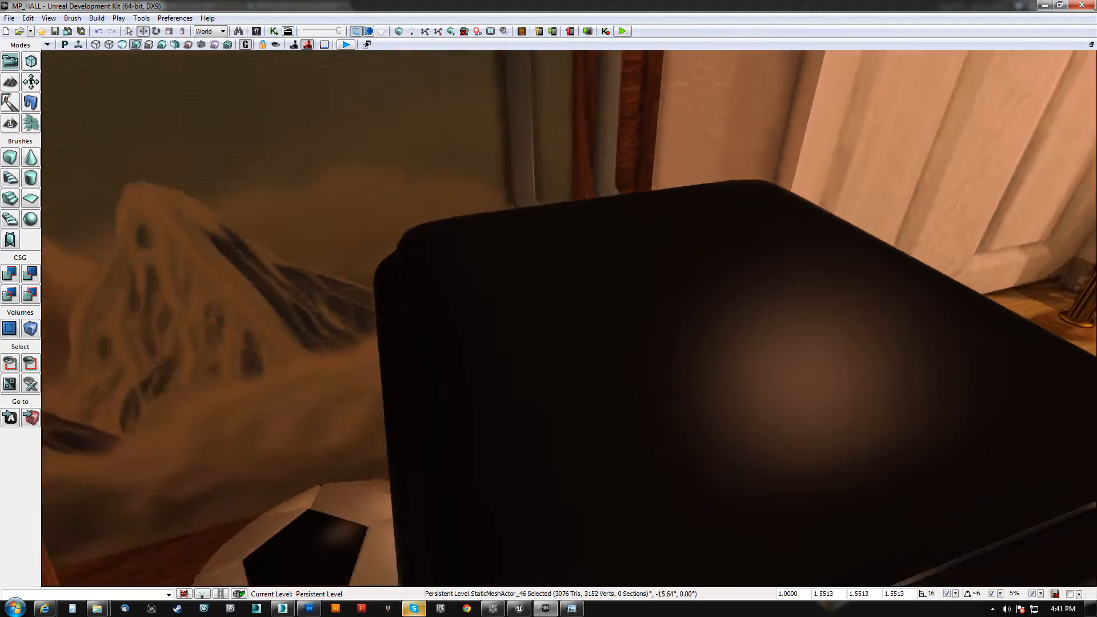
pyautogui.moveTo(571, 320)
pyautogui.mouseDown(button='right')
pyautogui.moveTo(486, 363)
pyautogui.moveTo(499, 280)
pyautogui.mouseUp(button='right')
pyautogui.moveTo(371, 320)
pyautogui.mouseDown(button='right')
pyautogui.moveTo(425, 337)
pyautogui.moveTo(460, 369)
pyautogui.moveTo(470, 414)
pyautogui.moveTo(432, 337)
pyautogui.mouseUp(button='right')
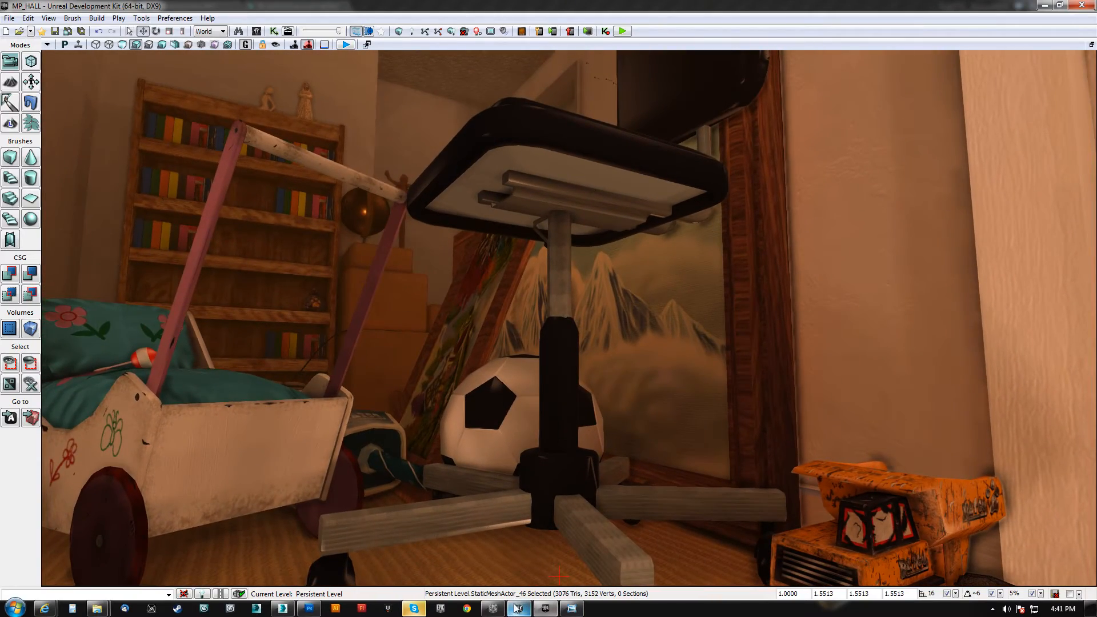
# Switch to the Unreal Editor and look over the globe, coat rack and wall shelf beside the bookcase
pyautogui.click(517, 608)
pyautogui.moveTo(503, 400); pyautogui.dragTo(417, 323, button='right')
pyautogui.press('Escape')
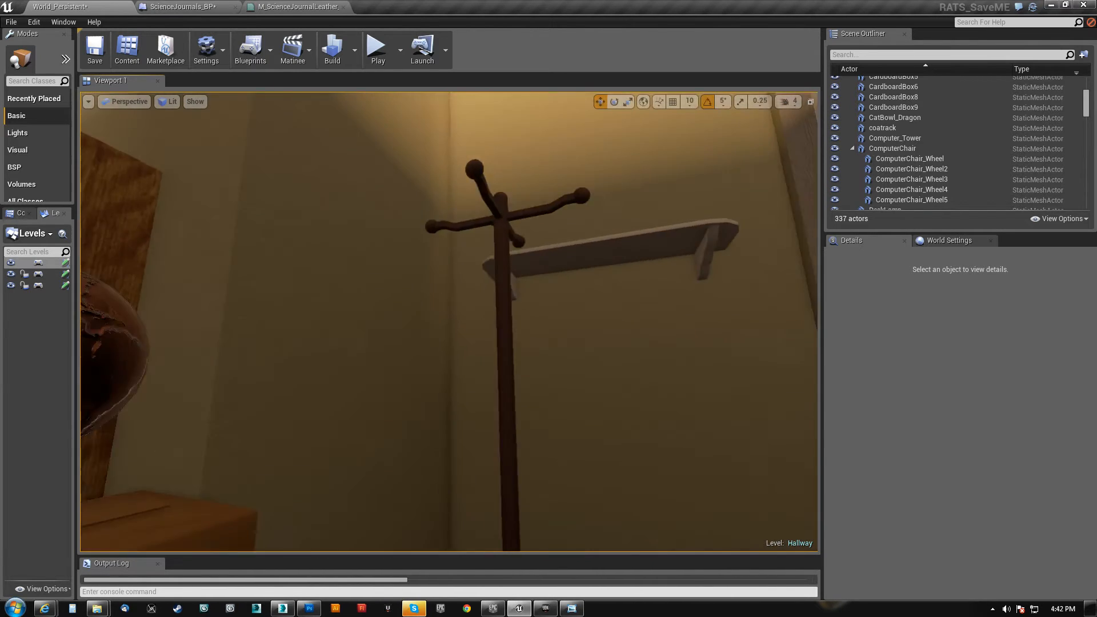
# Switch to the Unreal Development Kit and examine the older globe beside the bookcase up close
pyautogui.click(545, 608)
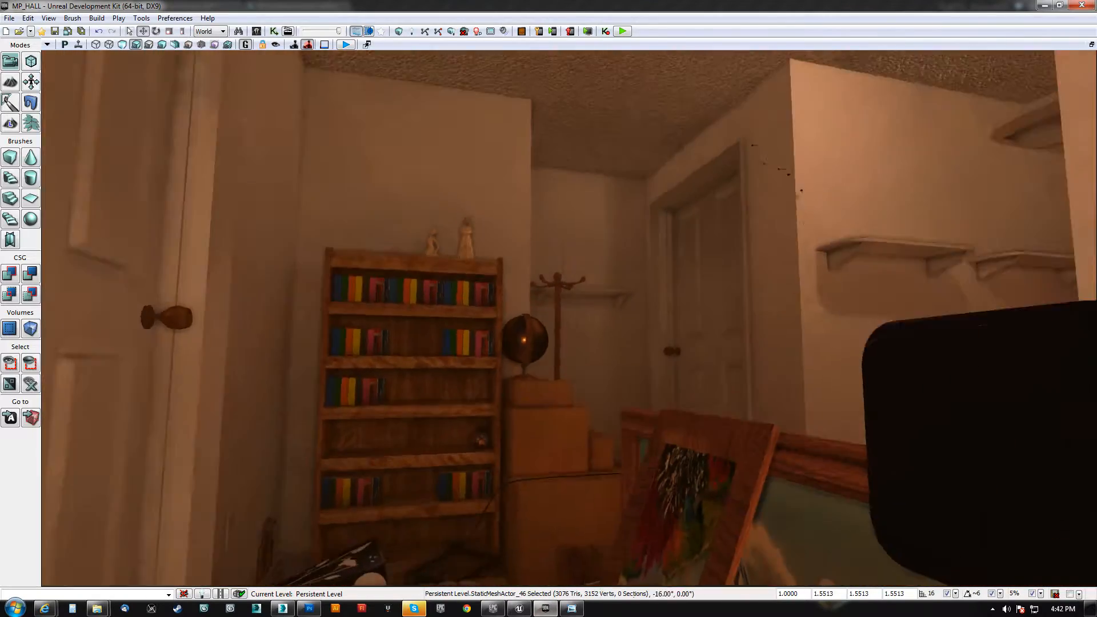
pyautogui.press('w')
pyautogui.moveTo(543, 370); pyautogui.dragTo(543, 370, button='right')
pyautogui.moveTo(551, 421); pyautogui.dragTo(560, 395, button='right')
pyautogui.press('w')
pyautogui.moveTo(569, 317)
pyautogui.mouseDown(button='right')
pyautogui.moveTo(491, 303)
pyautogui.moveTo(563, 282)
pyautogui.moveTo(480, 337)
pyautogui.moveTo(454, 322)
pyautogui.moveTo(366, 352)
pyautogui.moveTo(486, 326)
pyautogui.moveTo(372, 317)
pyautogui.moveTo(300, 334)
pyautogui.moveTo(346, 317)
pyautogui.moveTo(571, 311)
pyautogui.mouseUp(button='right')
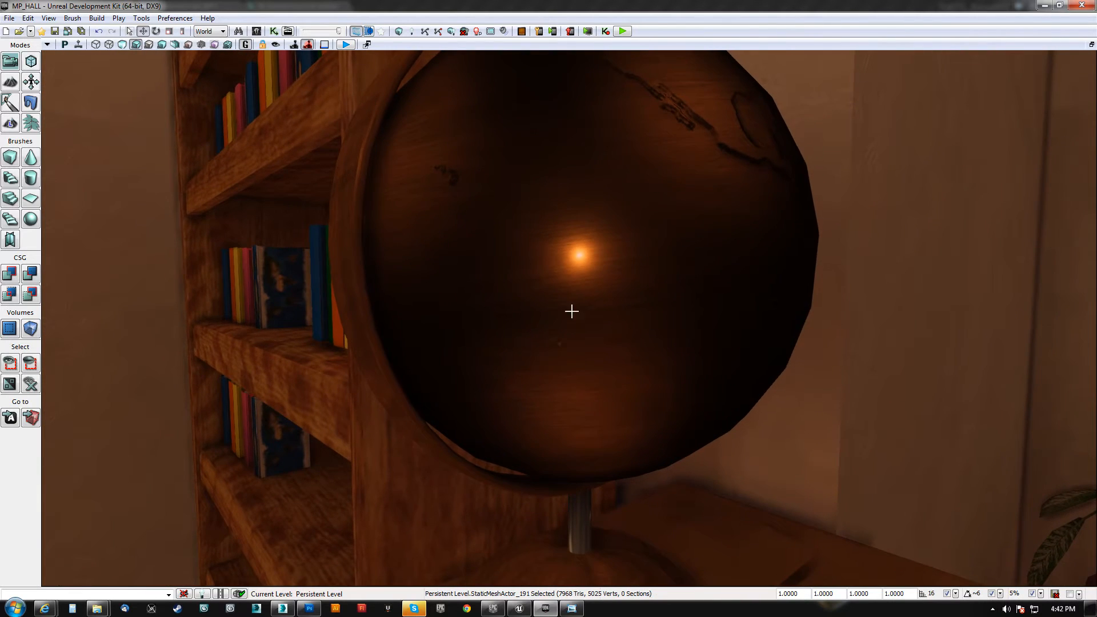
# Switch to the Unreal Editor and examine the teal vacuum cleaner and the dark passage beside the sandbags
pyautogui.click(519, 608)
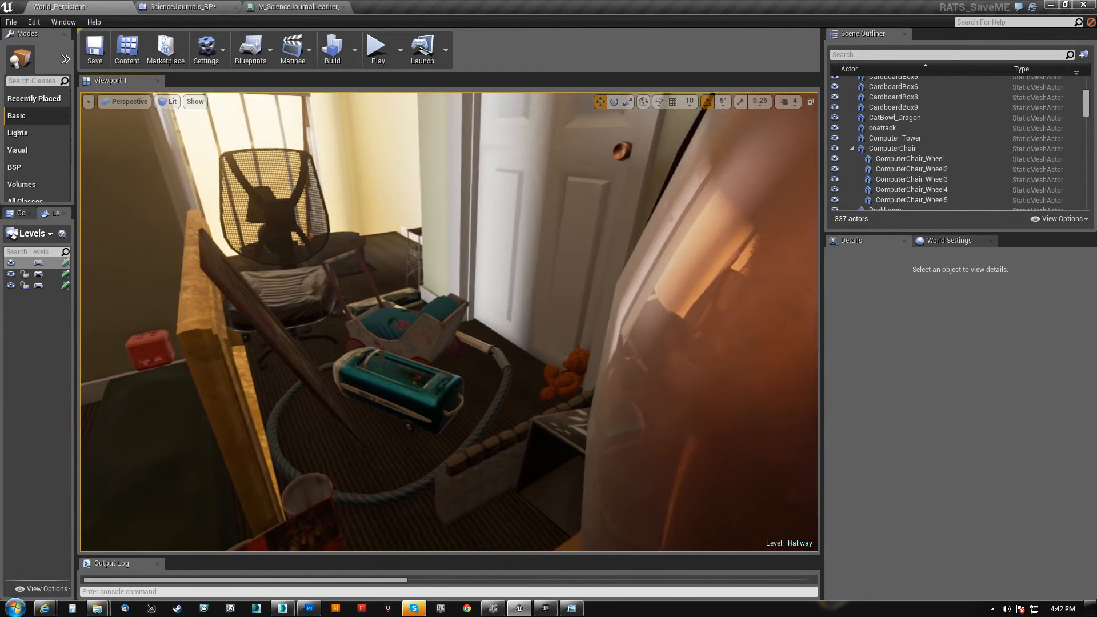
pyautogui.moveTo(595, 367); pyautogui.dragTo(605, 376, button='right')
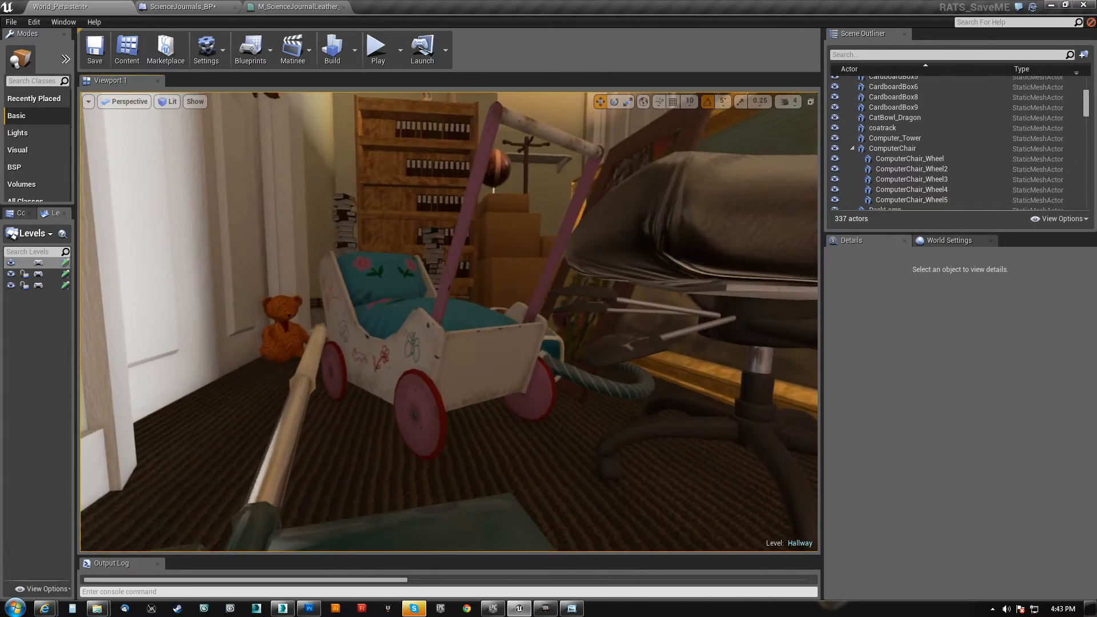
pyautogui.moveTo(449, 321); pyautogui.dragTo(317, 361, button='right')
pyautogui.press('w')
pyautogui.press('w')
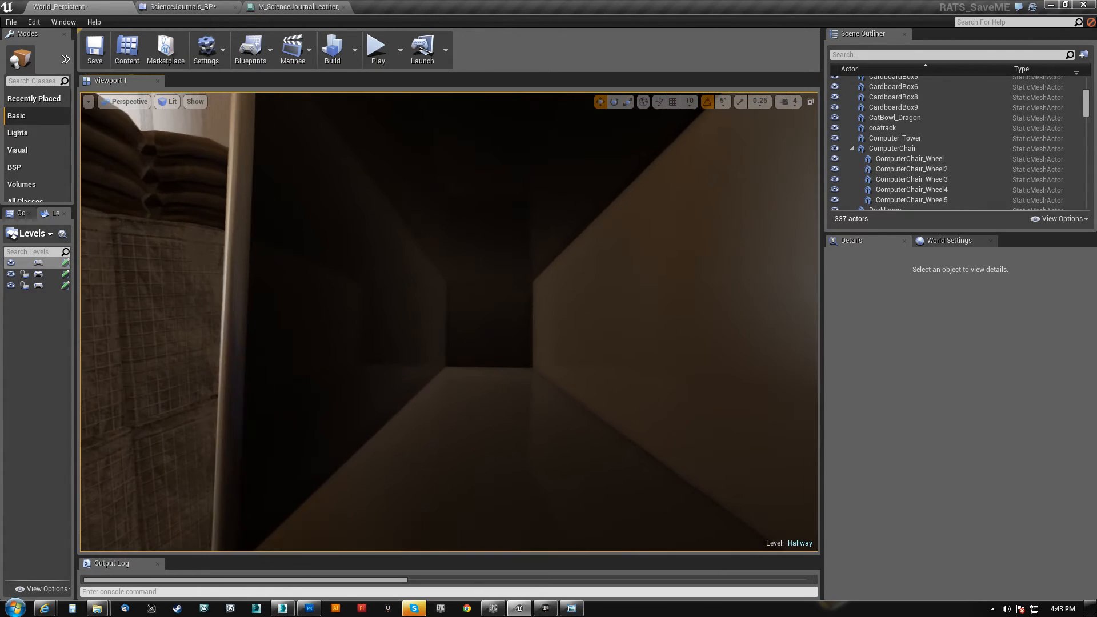
# Switch to the Unreal Development Kit and look out through the corresponding dark passage in MP_HALL
pyautogui.click(547, 609)
pyautogui.moveTo(551, 384)
pyautogui.mouseDown(button='right')
pyautogui.moveTo(446, 434)
pyautogui.moveTo(420, 408)
pyautogui.moveTo(426, 434)
pyautogui.moveTo(437, 434)
pyautogui.moveTo(419, 437)
pyautogui.moveTo(331, 394)
pyautogui.moveTo(203, 276)
pyautogui.moveTo(192, 401)
pyautogui.moveTo(163, 401)
pyautogui.moveTo(217, 414)
pyautogui.moveTo(198, 580)
pyautogui.moveTo(240, 445)
pyautogui.moveTo(539, 397)
pyautogui.mouseUp(button='right')
pyautogui.press('w')
pyautogui.press('s')
pyautogui.press('w')
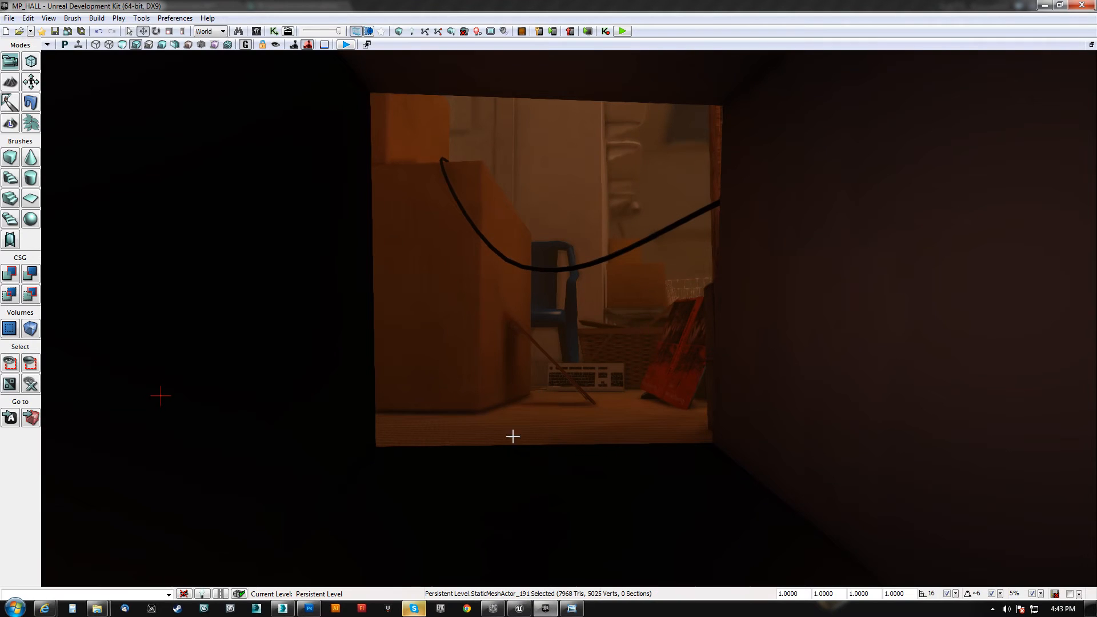
# Switch to the Unreal Editor and examine the weathered metal panel with its sockets and vent holes, and the red plunger
pyautogui.click(520, 608)
pyautogui.press('w')
pyautogui.moveTo(561, 447); pyautogui.dragTo(559, 424, button='right')
pyautogui.press('s')
pyautogui.moveTo(449, 442); pyautogui.dragTo(383, 374, button='right')
pyautogui.press('a')
pyautogui.moveTo(188, 319); pyautogui.dragTo(154, 277, button='right')
pyautogui.press('a')
pyautogui.press('s')
pyautogui.moveTo(449, 322)
pyautogui.mouseDown(button='right')
pyautogui.moveTo(589, 343)
pyautogui.moveTo(680, 377)
pyautogui.moveTo(420, 303)
pyautogui.moveTo(246, 294)
pyautogui.moveTo(257, 309)
pyautogui.moveTo(514, 326)
pyautogui.moveTo(543, 354)
pyautogui.moveTo(509, 394)
pyautogui.mouseUp(button='right')
pyautogui.press('w')
pyautogui.press('w')
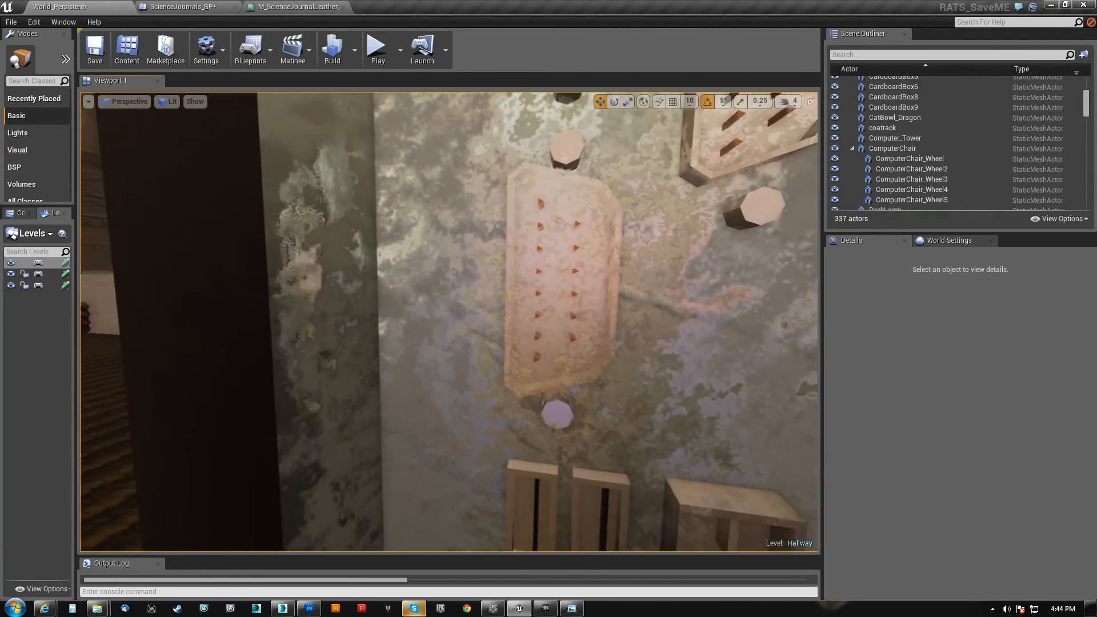
pyautogui.moveTo(448, 322); pyautogui.dragTo(477, 321, button='right')
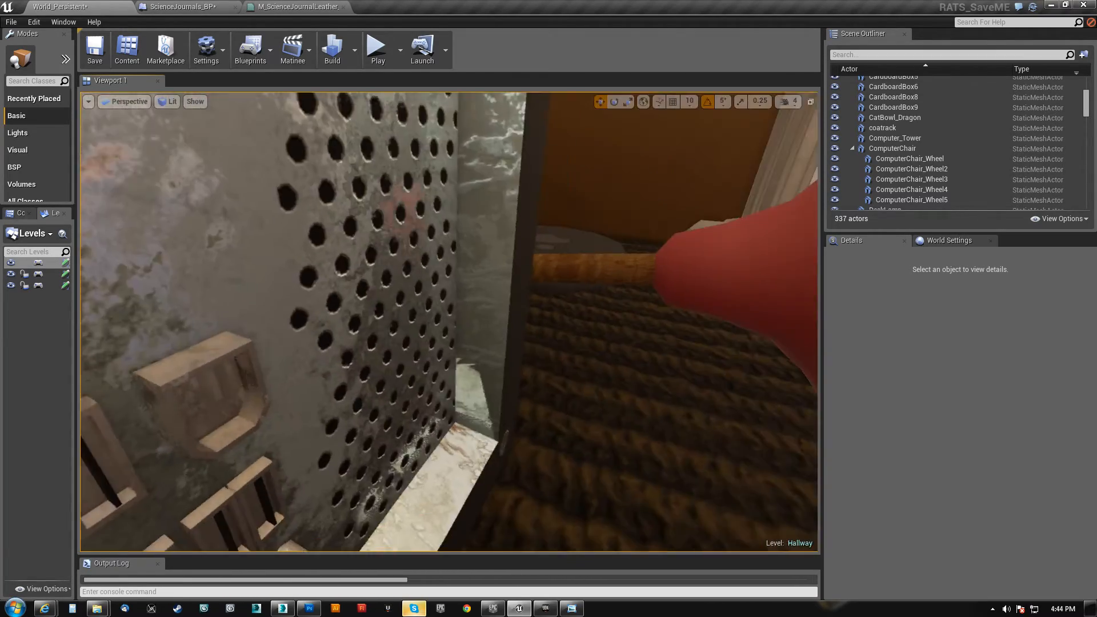
pyautogui.press('a')
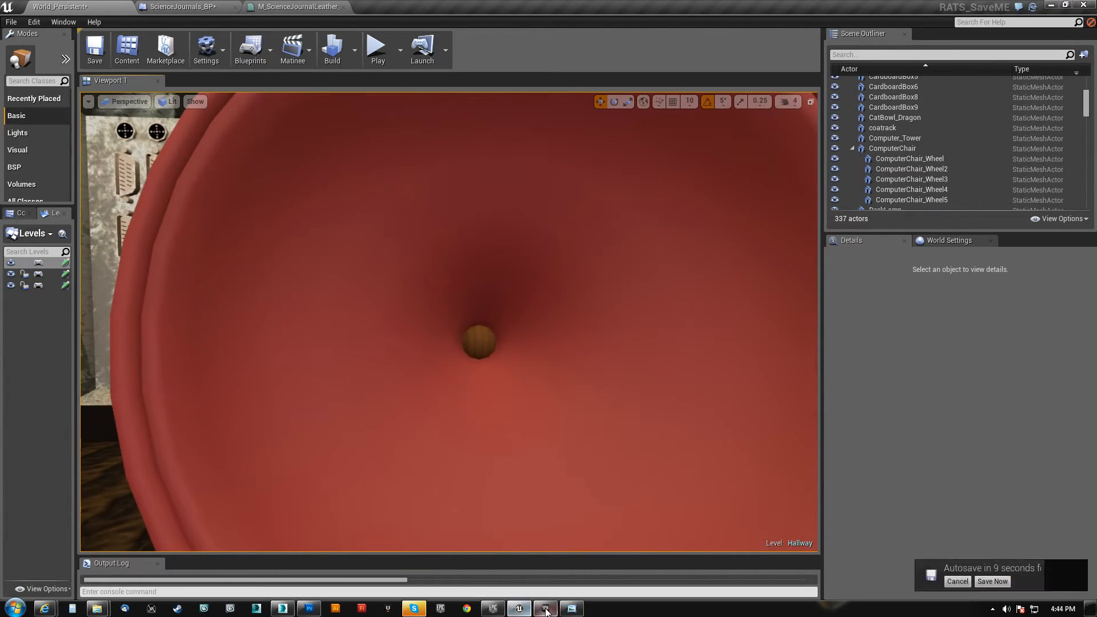
# Switch to the Unreal Development Kit and look over the corresponding props in MP_HALL from several angles
pyautogui.click(546, 607)
pyautogui.press('w')
pyautogui.moveTo(569, 318); pyautogui.dragTo(428, 377, button='right')
pyautogui.press('w')
pyautogui.press('d')
pyautogui.press('w')
pyautogui.press('w')
pyautogui.press('w')
pyautogui.press('s')
pyautogui.press('s')
pyautogui.press('a')
pyautogui.press('d')
pyautogui.press('d')
pyautogui.press('a')
pyautogui.moveTo(405, 241); pyautogui.dragTo(572, 246, button='right')
# Return to the Unreal Editor and look over the floor-level props around the skateboard, cardboard boxes and wicker basket
pyautogui.click(525, 609)
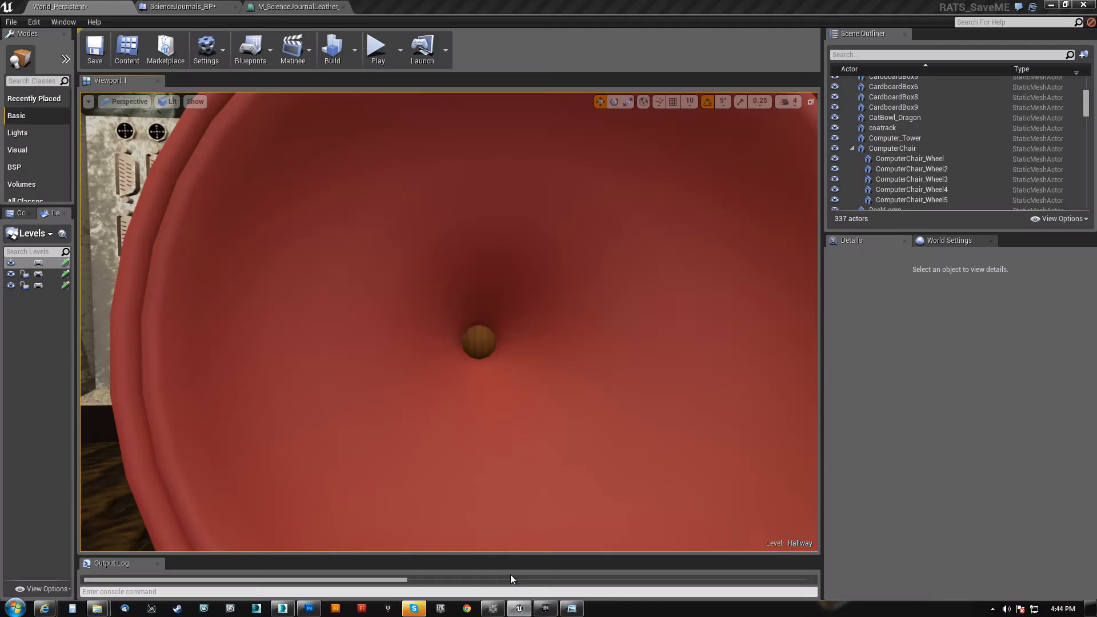
pyautogui.click(523, 609)
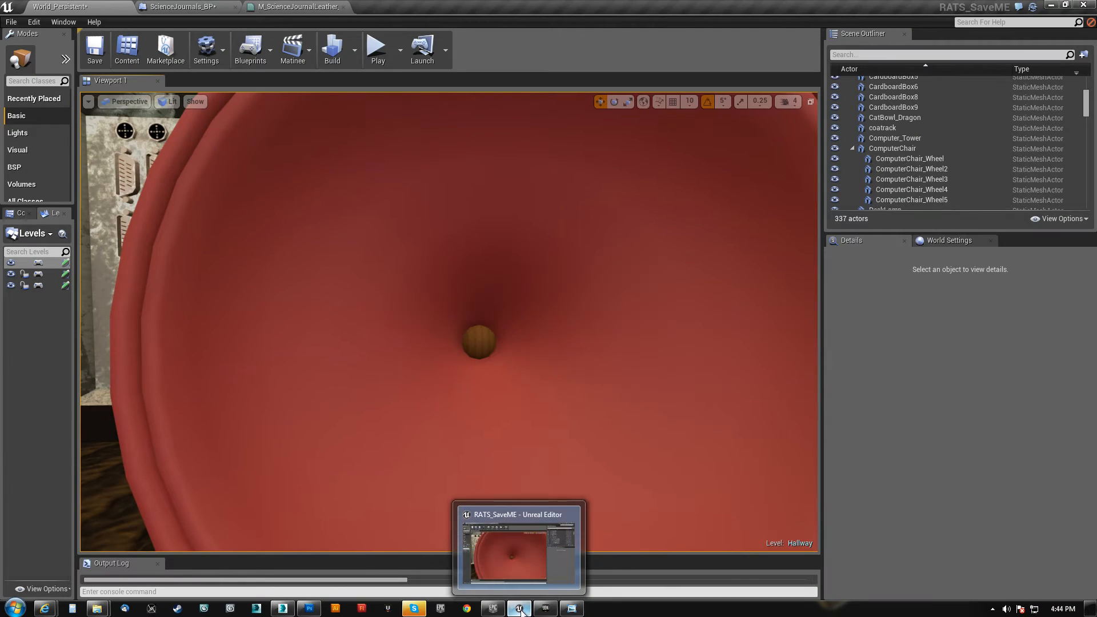
pyautogui.press('a')
pyautogui.moveTo(497, 389); pyautogui.dragTo(23, 309, button='right')
pyautogui.press('s')
pyautogui.press('w')
pyautogui.press('d')
pyautogui.press('s')
pyautogui.press('w')
pyautogui.press('d')
pyautogui.press('q')
pyautogui.press('a')
pyautogui.press('q')
pyautogui.press('s')
pyautogui.press('e')
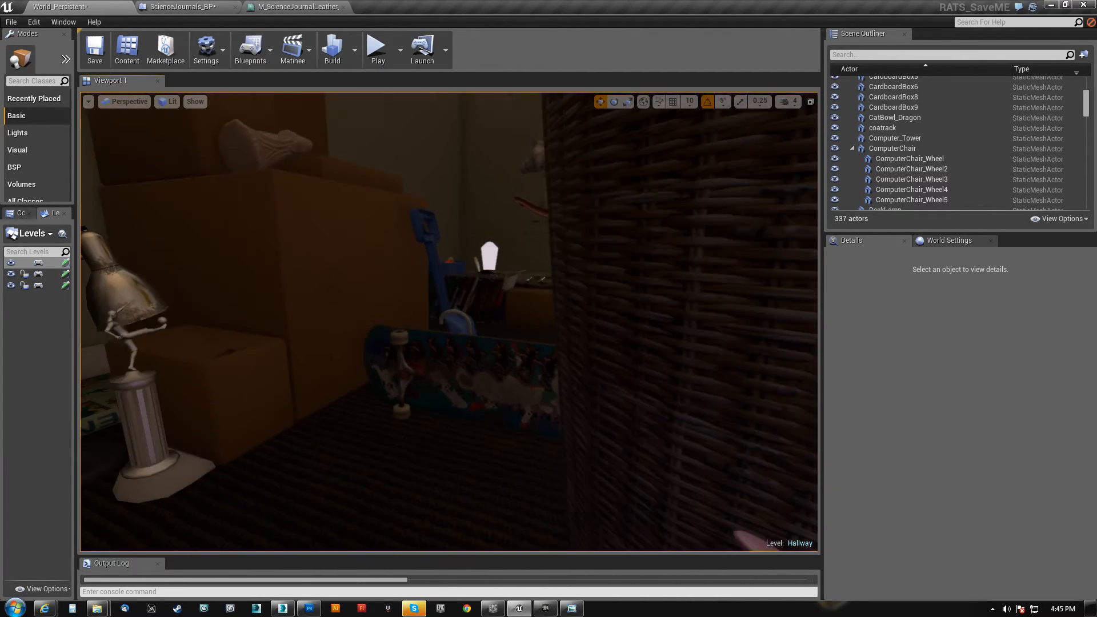
# Examine the wicker basket's woven lid and sides
pyautogui.moveTo(92, 312); pyautogui.dragTo(274, 354, button='right')
pyautogui.press('e')
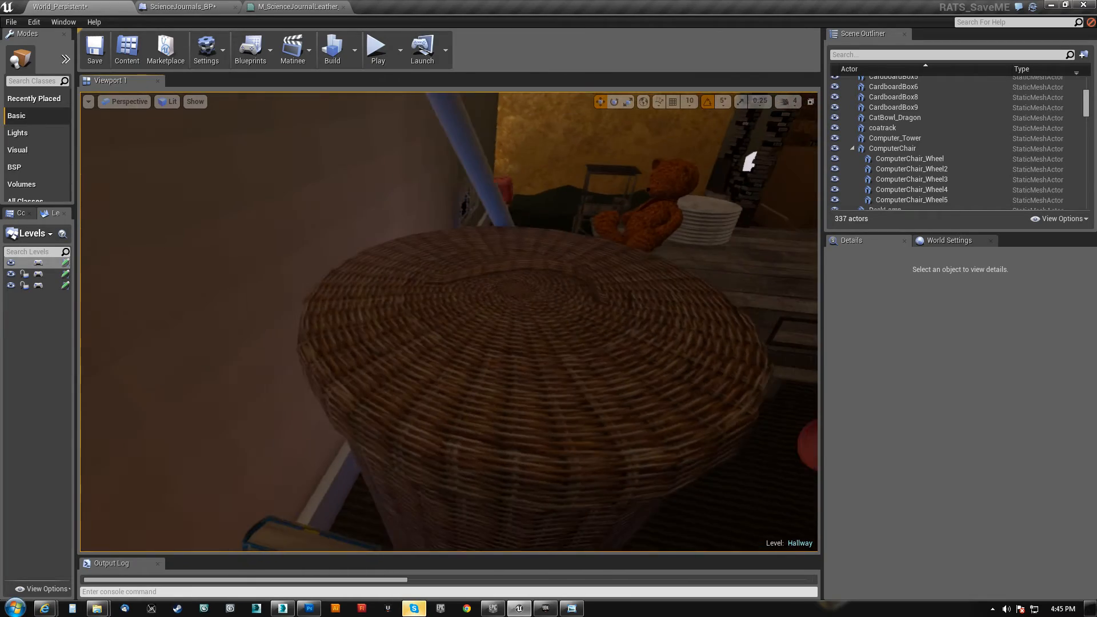
pyautogui.press('a')
pyautogui.moveTo(274, 354); pyautogui.dragTo(303, 328, button='right')
pyautogui.press('s')
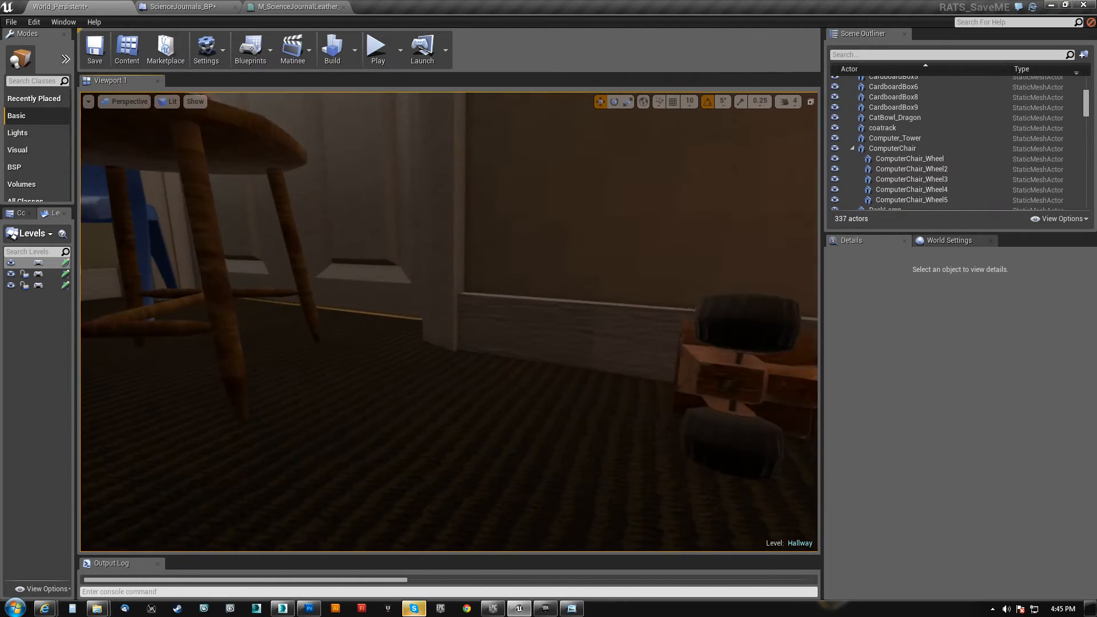
# Inspect the underside of the wooden chair and examine the rocking horse's head, bridle and saddle
pyautogui.press('w')
pyautogui.moveTo(448, 321); pyautogui.dragTo(354, 306, button='right')
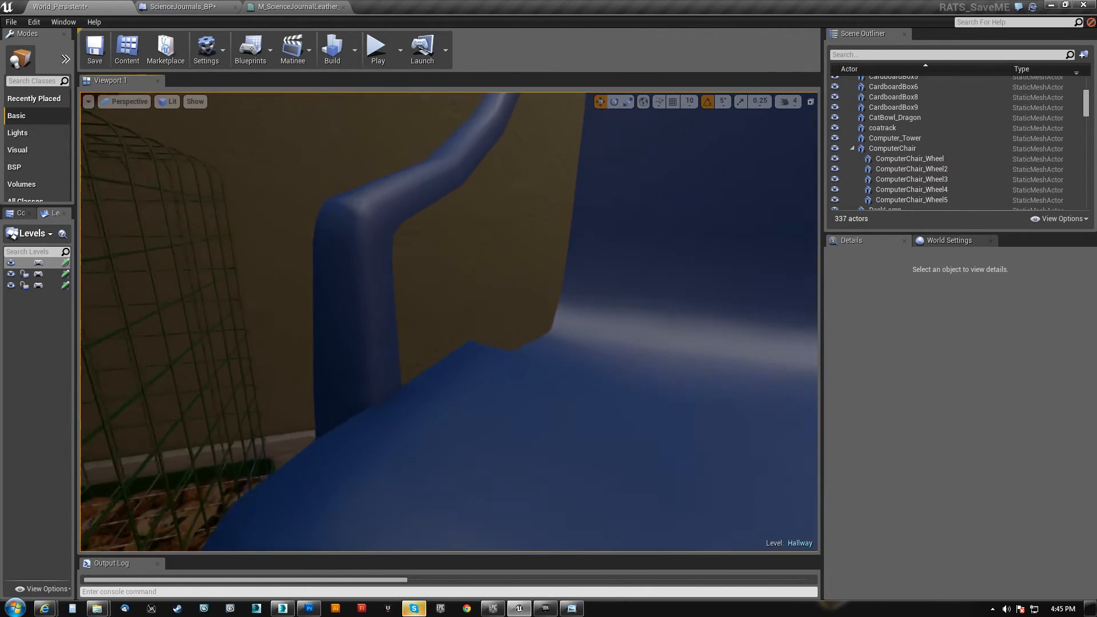
pyautogui.press('w')
pyautogui.moveTo(448, 321); pyautogui.dragTo(680, 271, button='right')
pyautogui.press('a')
pyautogui.press('w')
pyautogui.press('w')
pyautogui.press('a')
pyautogui.moveTo(448, 322); pyautogui.dragTo(485, 226, button='right')
pyautogui.press('s')
pyautogui.moveTo(449, 321); pyautogui.dragTo(515, 313, button='right')
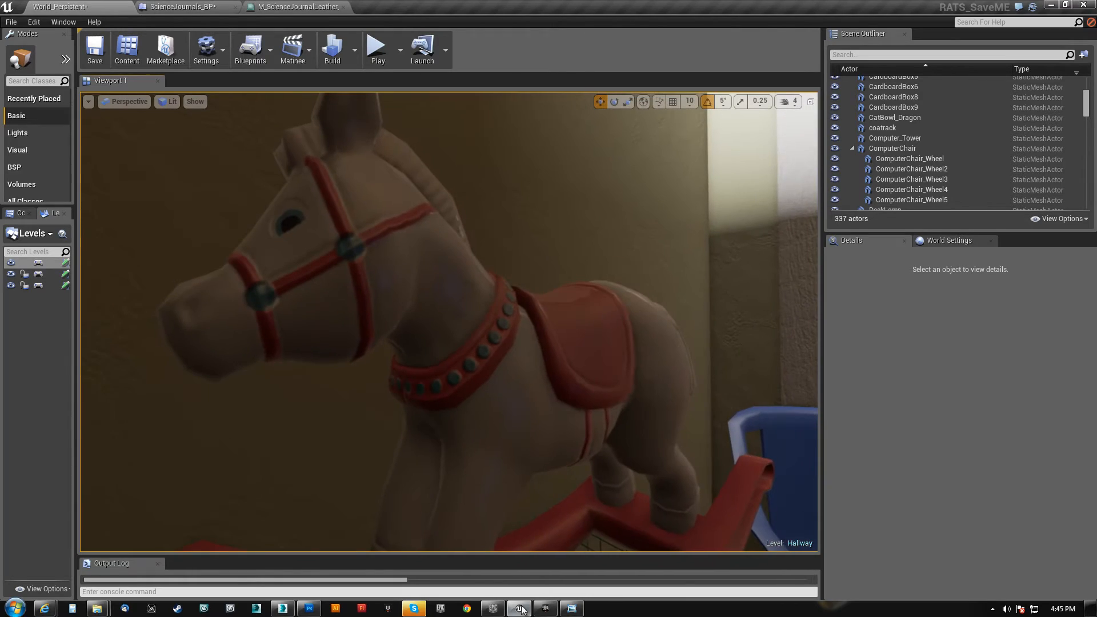
# Switch to the Unreal Development Kit and examine the older rocking horse's head from several sides
pyautogui.click(546, 608)
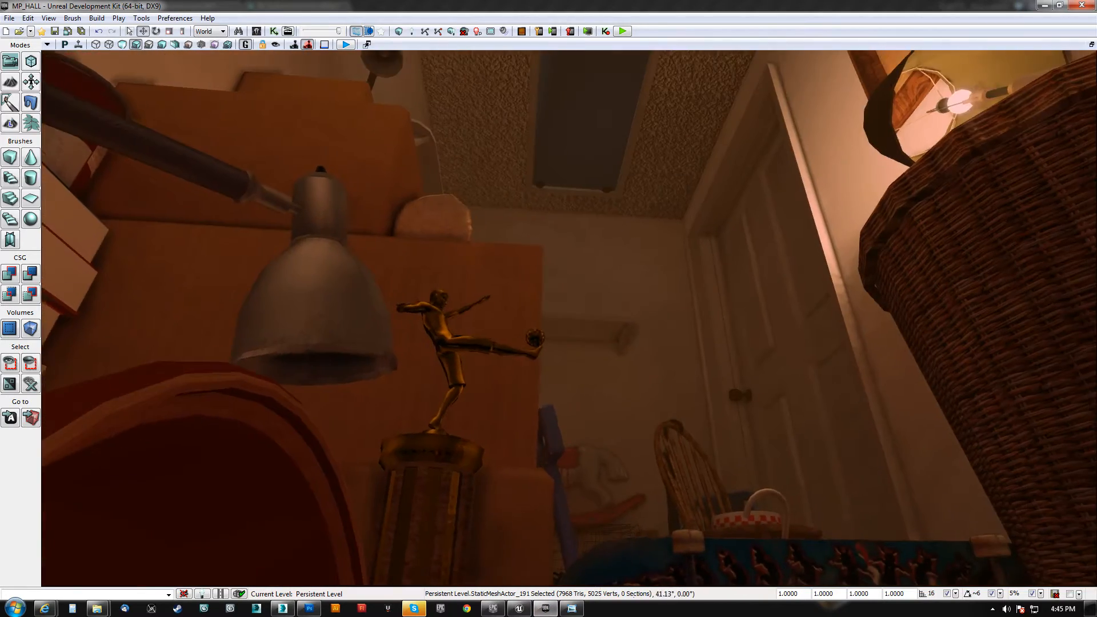
pyautogui.press('w')
pyautogui.moveTo(568, 318); pyautogui.dragTo(526, 448, button='right')
pyautogui.press('w')
pyautogui.press('d')
pyautogui.press('a')
pyautogui.press('w')
pyautogui.press('s')
pyautogui.moveTo(597, 442); pyautogui.dragTo(326, 419, button='right')
pyautogui.press('d')
pyautogui.press('d')
pyautogui.press('d')
pyautogui.press('d')
pyautogui.press('a')
pyautogui.press('a')
pyautogui.press('d')
pyautogui.moveTo(585, 360); pyautogui.dragTo(669, 360)
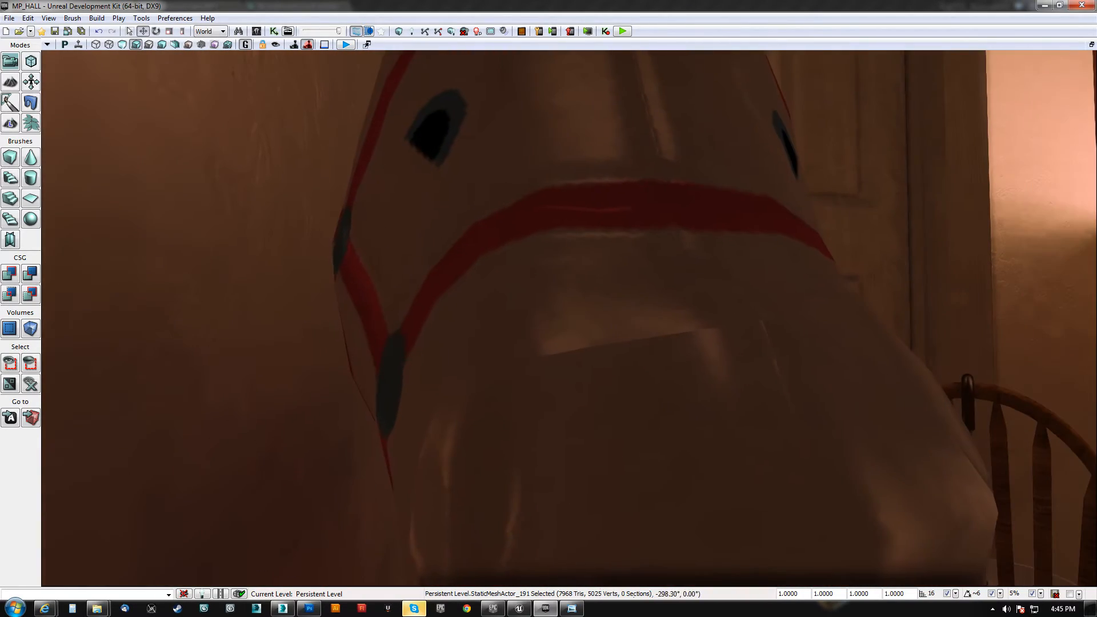
pyautogui.moveTo(585, 360); pyautogui.dragTo(463, 394)
# Switch to the Unreal Editor and look over the blue plastic chair and the wooden chair by the door
pyautogui.click(518, 609)
pyautogui.moveTo(541, 436); pyautogui.dragTo(308, 240, button='right')
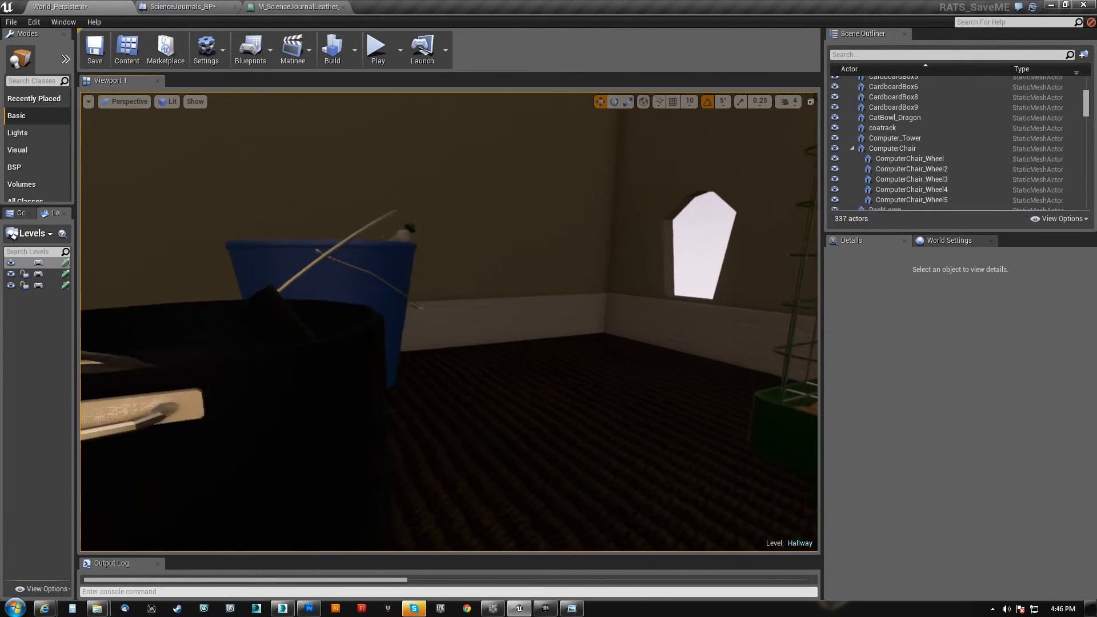
pyautogui.moveTo(449, 321); pyautogui.dragTo(443, 342, button='right')
# Switch to the Unreal Development Kit and read the label on the Dish Camping Liquid bottle
pyautogui.click(546, 609)
pyautogui.moveTo(545, 548); pyautogui.dragTo(971, 565, button='right')
pyautogui.moveTo(350, 420); pyautogui.dragTo(346, 437, button='right')
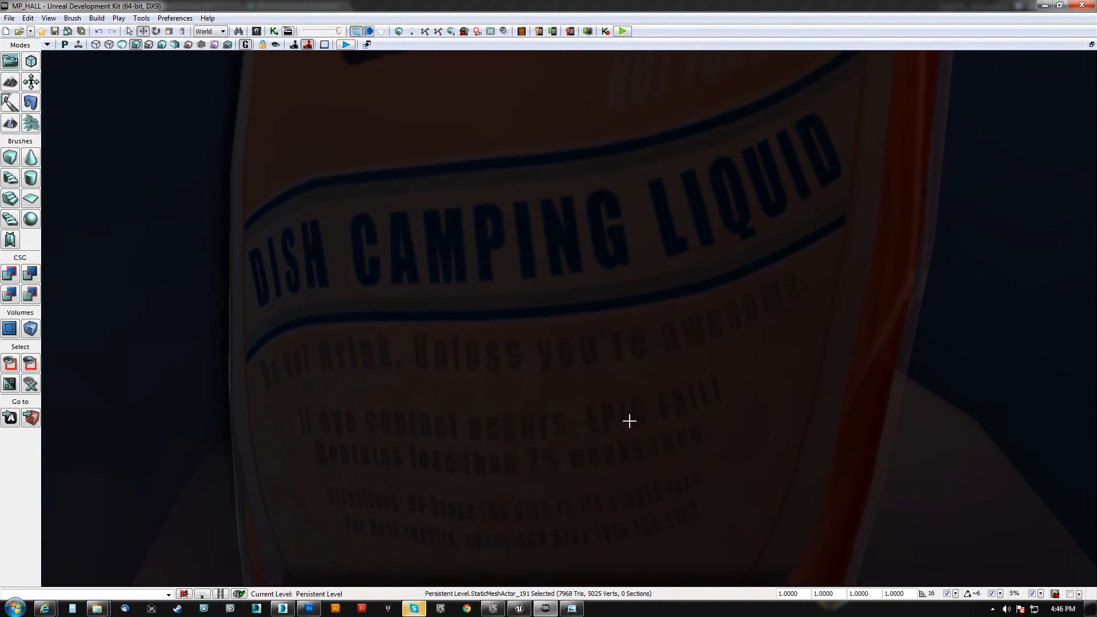
# Switch to the Unreal Editor and examine the hallway props up close, including the blue plastic prop beside the cardboard box and DVDs
pyautogui.click(520, 609)
pyautogui.moveTo(559, 358); pyautogui.dragTo(404, 334, button='right')
pyautogui.press('w')
pyautogui.press('w')
pyautogui.press('s')
pyautogui.press('a')
pyautogui.press('d')
pyautogui.press('d')
pyautogui.press('a')
pyautogui.press('d')
pyautogui.press('d')
pyautogui.press('a')
pyautogui.press('a')
pyautogui.press('w')
pyautogui.press('d')
pyautogui.press('d')
pyautogui.press('a')
pyautogui.press('w')
pyautogui.press('s')
pyautogui.press('w')
pyautogui.press('a')
pyautogui.press('s')
pyautogui.press('w')
pyautogui.press('s')
pyautogui.press('w')
pyautogui.press('w')
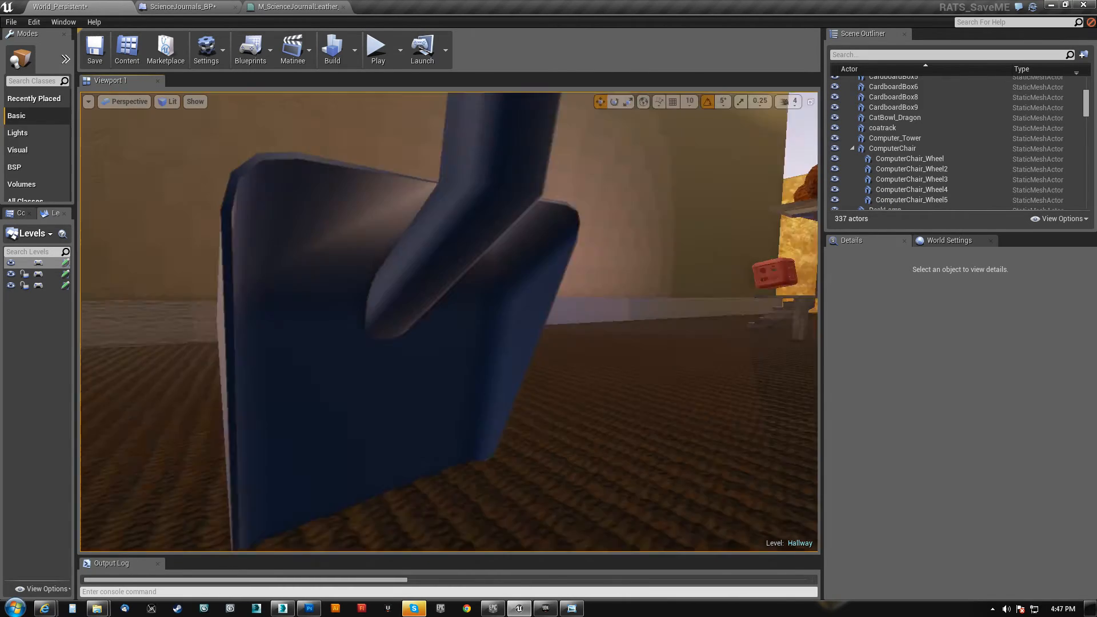
pyautogui.moveTo(448, 322); pyautogui.dragTo(786, 342, button='right')
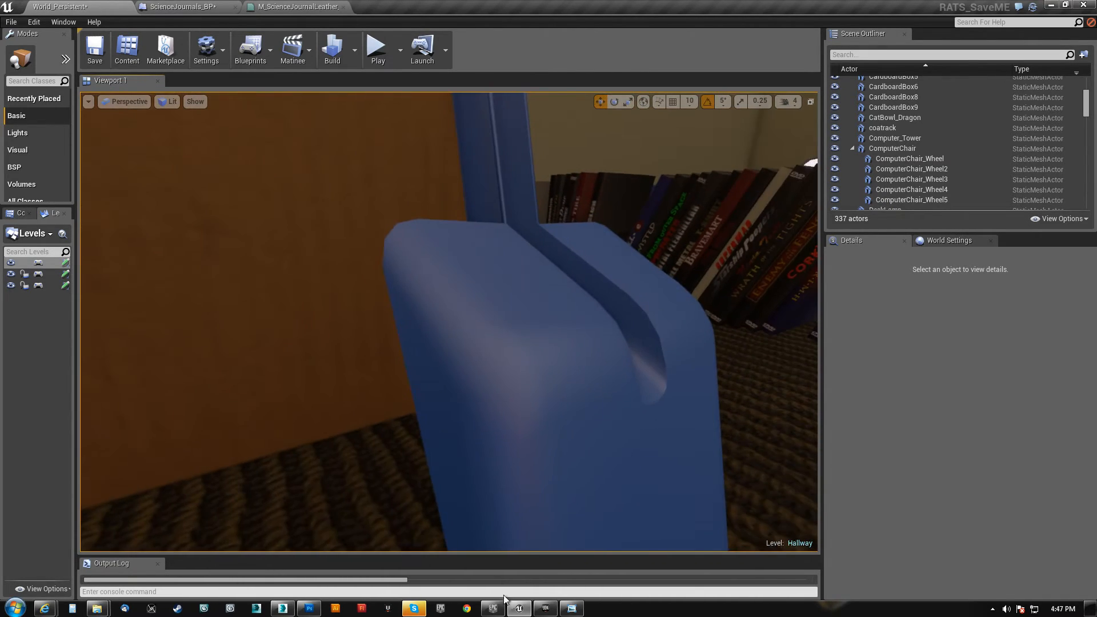
# Switch to the Unreal Development Kit and examine the older blue plastic prop's handle beside the DVDs
pyautogui.click(540, 612)
pyautogui.moveTo(509, 474); pyautogui.dragTo(492, 377, button='right')
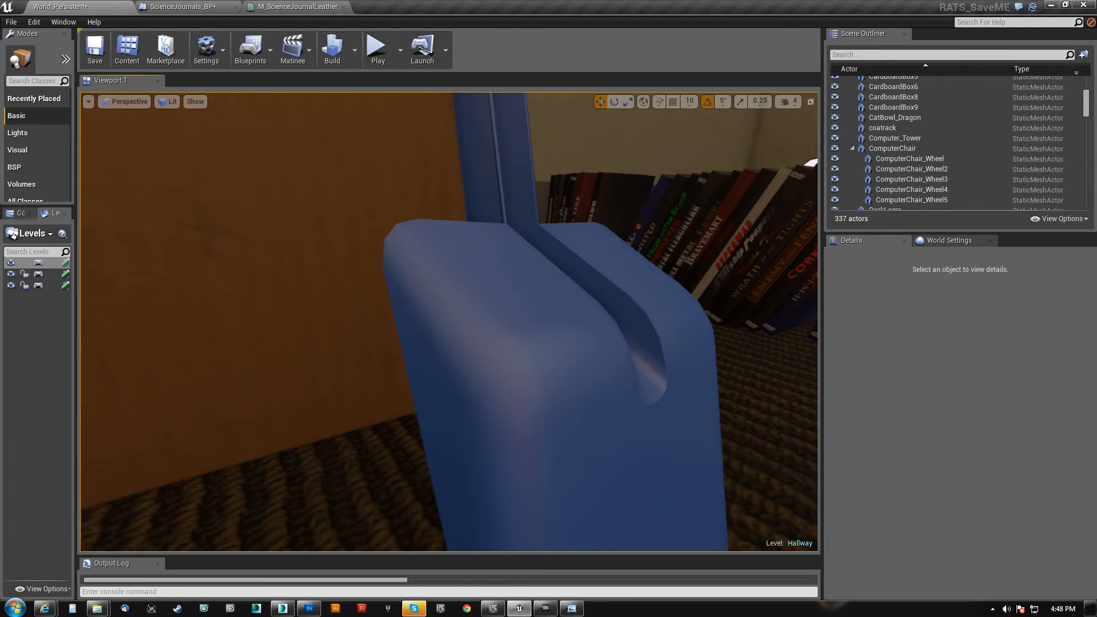
# View the stacked cardboard boxes in the Unreal Editor and examine the two carved figurines on the bookcase up close
pyautogui.moveTo(449, 321); pyautogui.dragTo(452, 195, button='right')
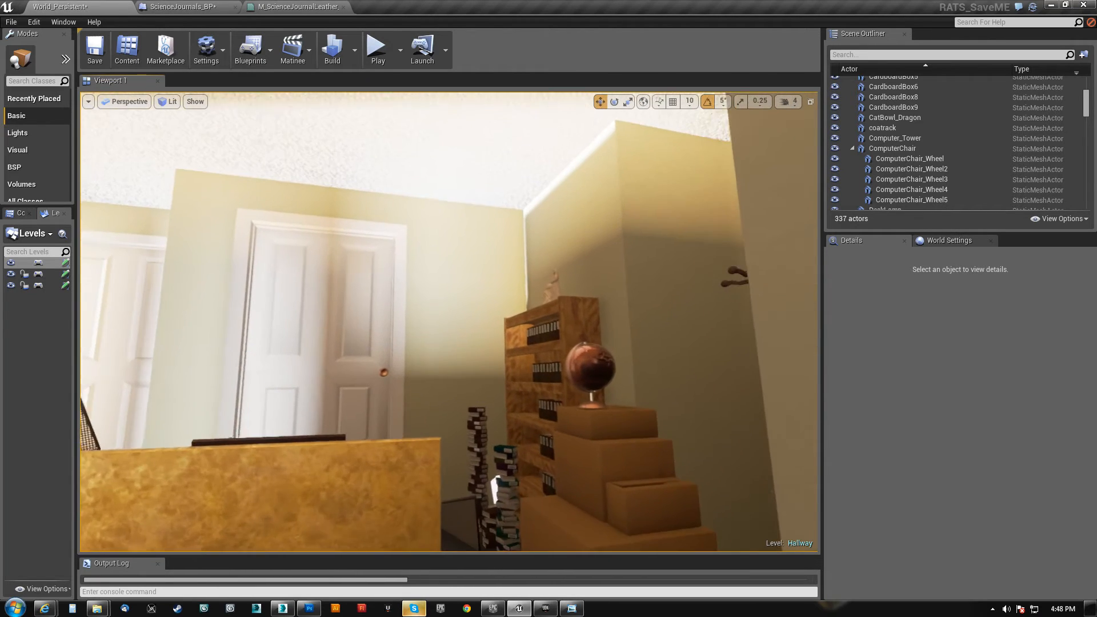
pyautogui.press('w')
pyautogui.moveTo(449, 322); pyautogui.dragTo(509, 345, button='right')
pyautogui.press('w')
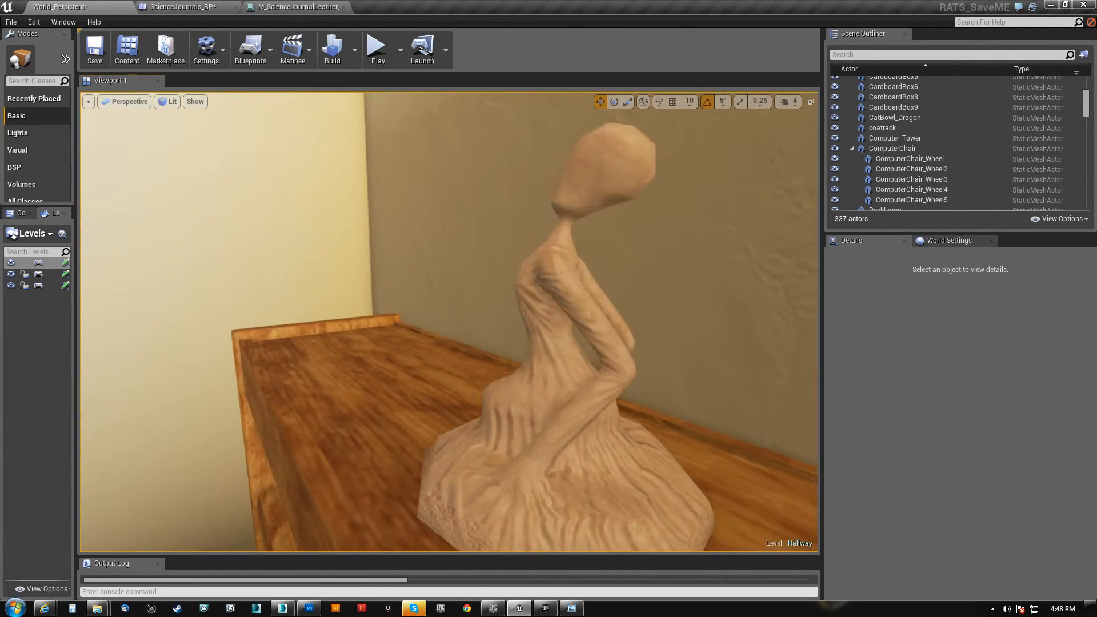
pyautogui.moveTo(449, 322); pyautogui.dragTo(537, 365, button='right')
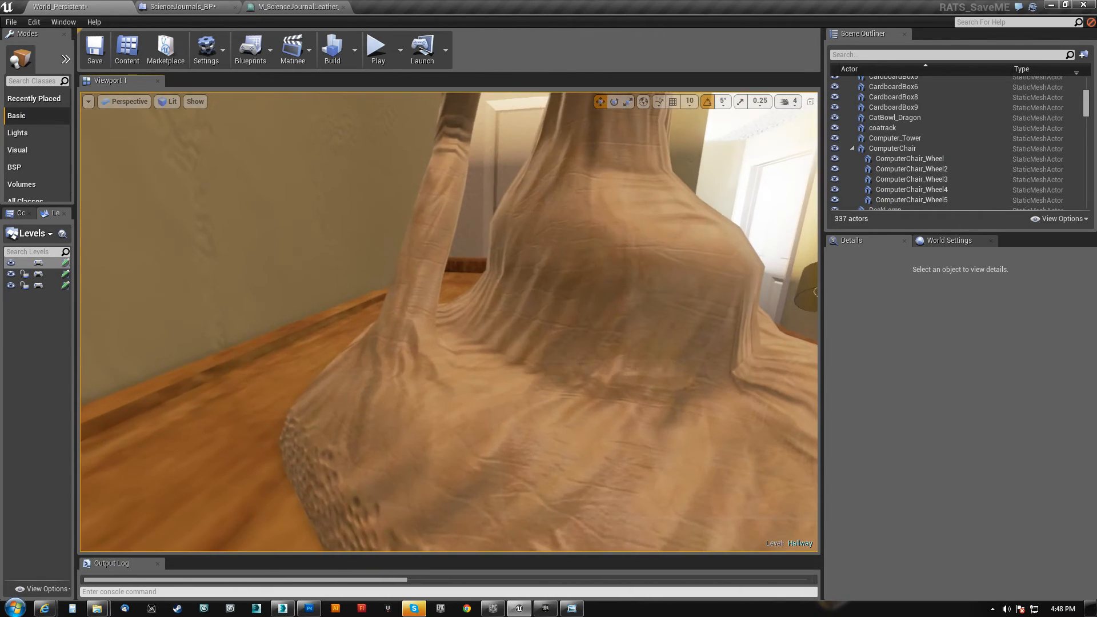
pyautogui.moveTo(449, 321); pyautogui.dragTo(457, 366, button='right')
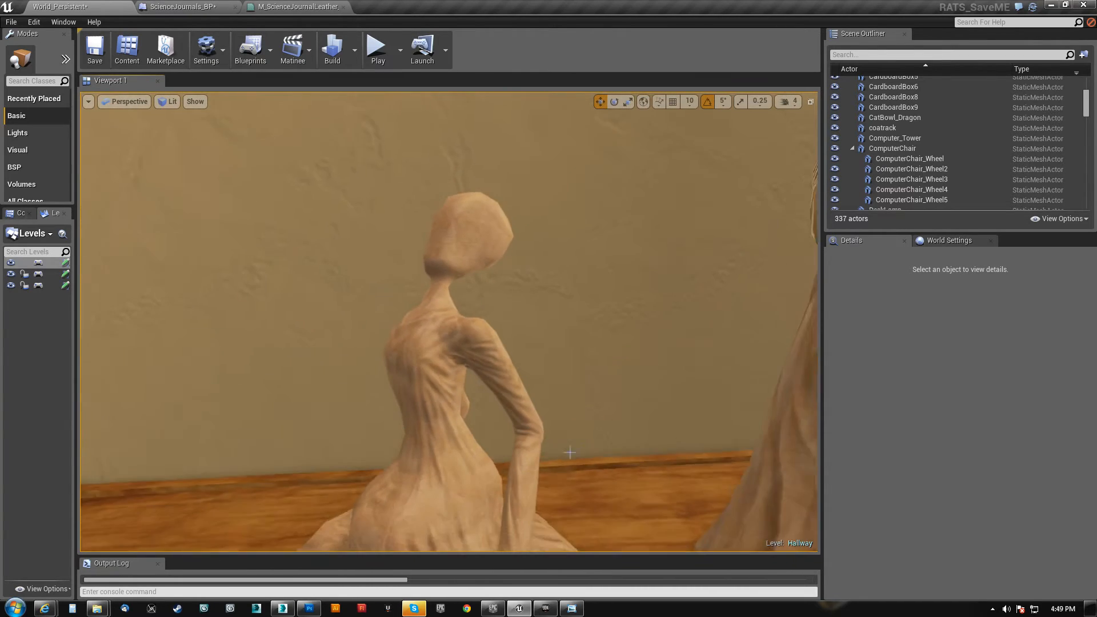
# Switch to the Unreal Development Kit and examine the older hooded figurine's face and robe
pyautogui.click(547, 608)
pyautogui.moveTo(569, 318); pyautogui.dragTo(226, 254, button='right')
pyautogui.scroll(-3, 568, 317)
# Switch to the Unreal Editor and examine the wire-mesh barrier near the red book on the floor
pyautogui.click(520, 608)
pyautogui.moveTo(519, 400); pyautogui.dragTo(479, 354, button='right')
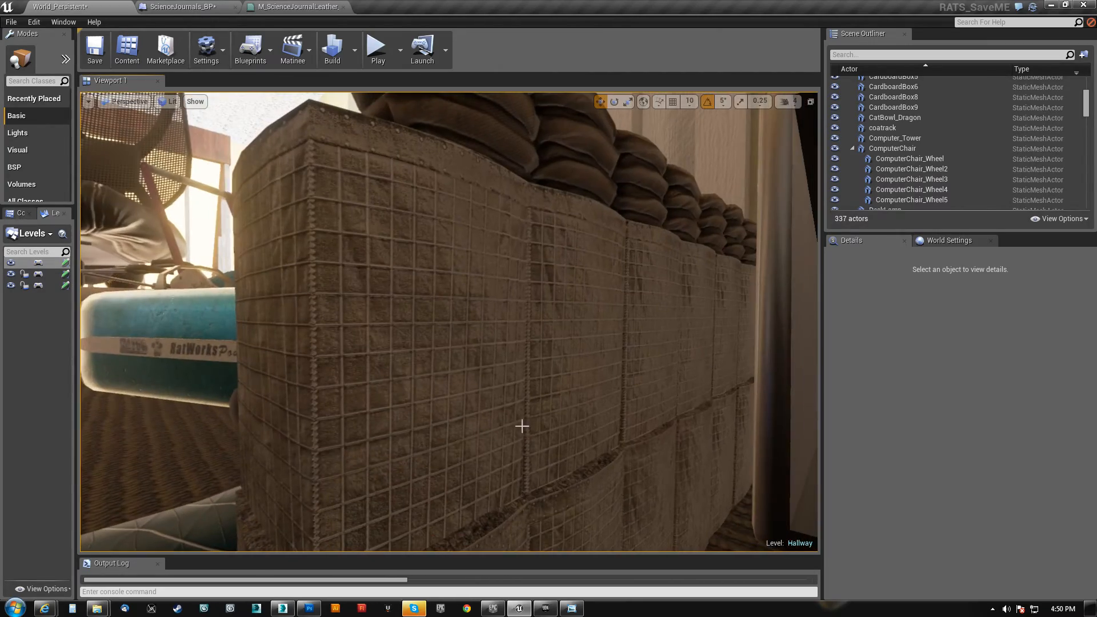
# Switch to the Unreal Development Kit and examine the stained paper cup beside the framed painting
pyautogui.click(545, 609)
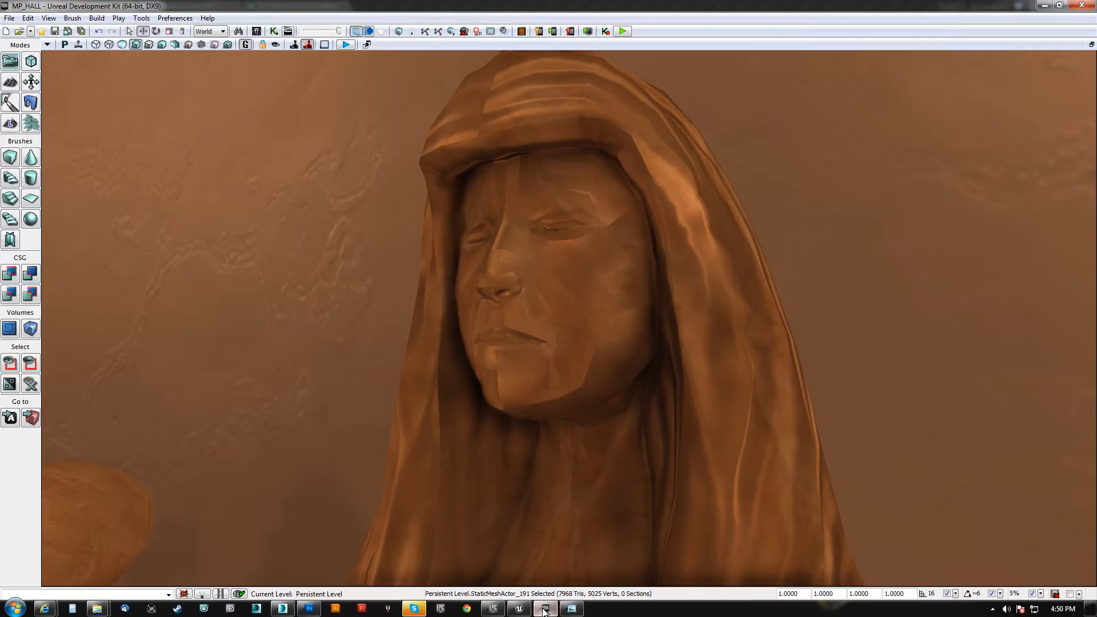
pyautogui.moveTo(548, 425); pyautogui.dragTo(502, 532, button='right')
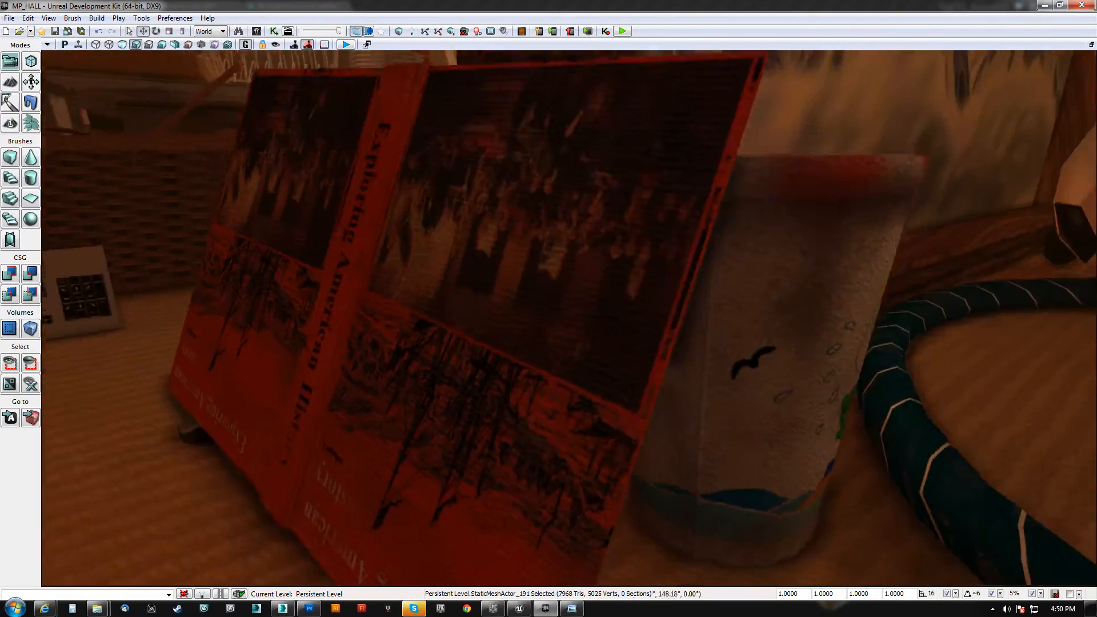
pyautogui.moveTo(569, 319); pyautogui.dragTo(400, 348, button='right')
pyautogui.moveTo(569, 318)
pyautogui.mouseDown(button='right')
pyautogui.moveTo(400, 303)
pyautogui.moveTo(365, 343)
pyautogui.moveTo(577, 251)
pyautogui.moveTo(565, 222)
pyautogui.moveTo(537, 220)
pyautogui.mouseUp(button='right')
# Switch to the Unreal Editor and examine the red shape-sorter box from inside and outside
pyautogui.click(518, 609)
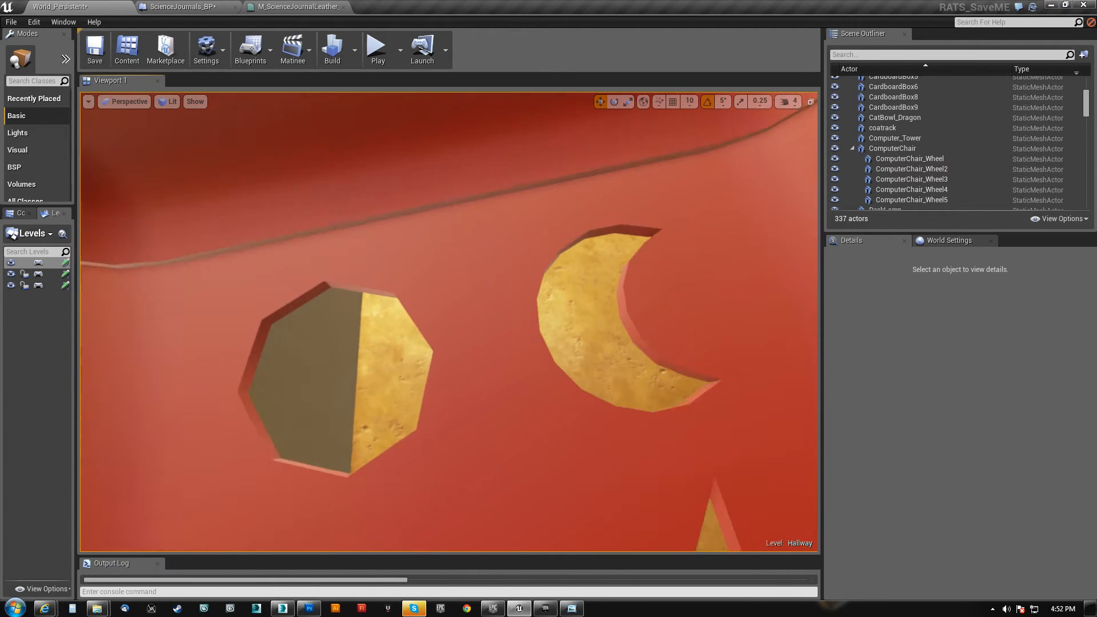
pyautogui.moveTo(449, 322); pyautogui.dragTo(457, 366, button='right')
pyautogui.moveTo(449, 322); pyautogui.dragTo(237, 303, button='right')
pyautogui.moveTo(449, 322); pyautogui.dragTo(223, 320, button='right')
pyautogui.press('w')
pyautogui.press('w')
pyautogui.press('s')
pyautogui.press('d')
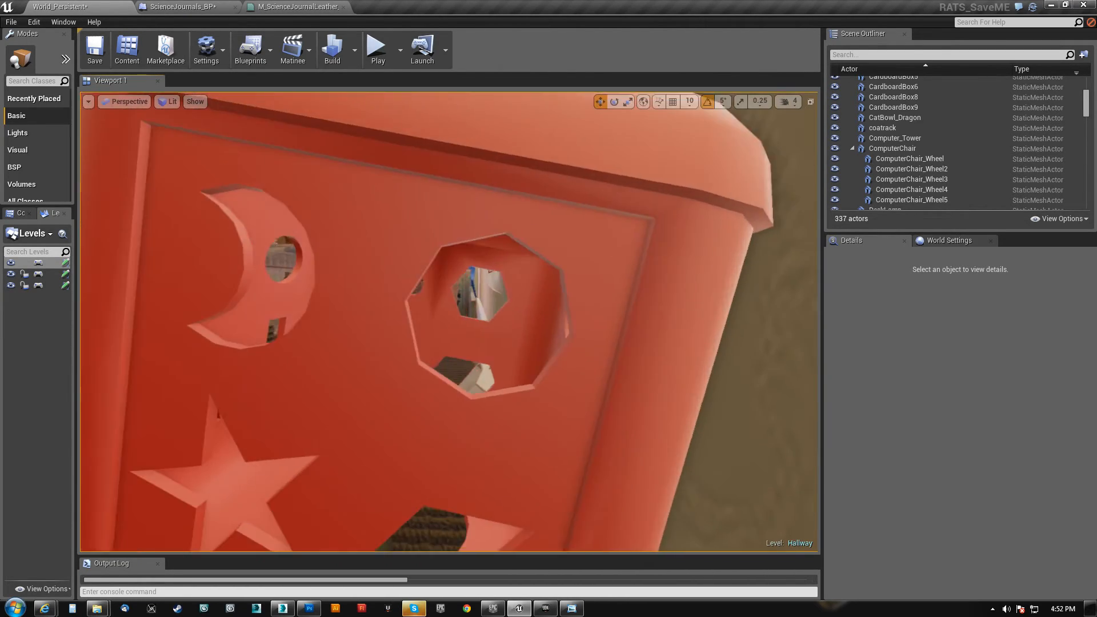
# Look through the red box's crescent and octagonal cutouts and inspect its geometry from close range
pyautogui.moveTo(449, 322); pyautogui.dragTo(354, 319, button='right')
pyautogui.press('a')
pyautogui.press('d')
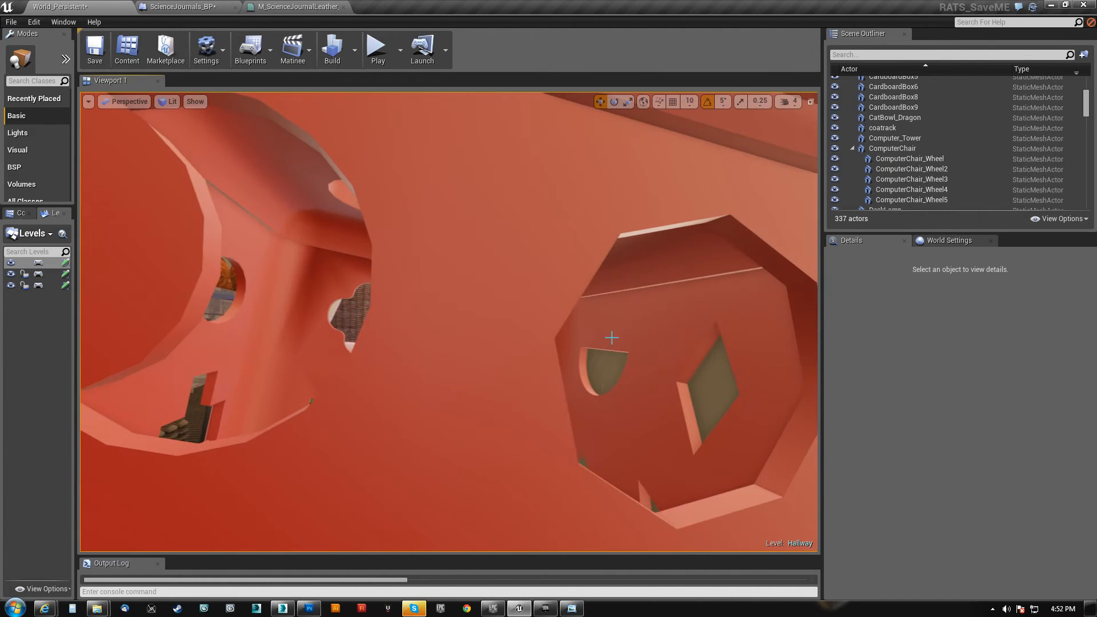
pyautogui.moveTo(405, 206); pyautogui.dragTo(343, 202, button='right')
pyautogui.press('s')
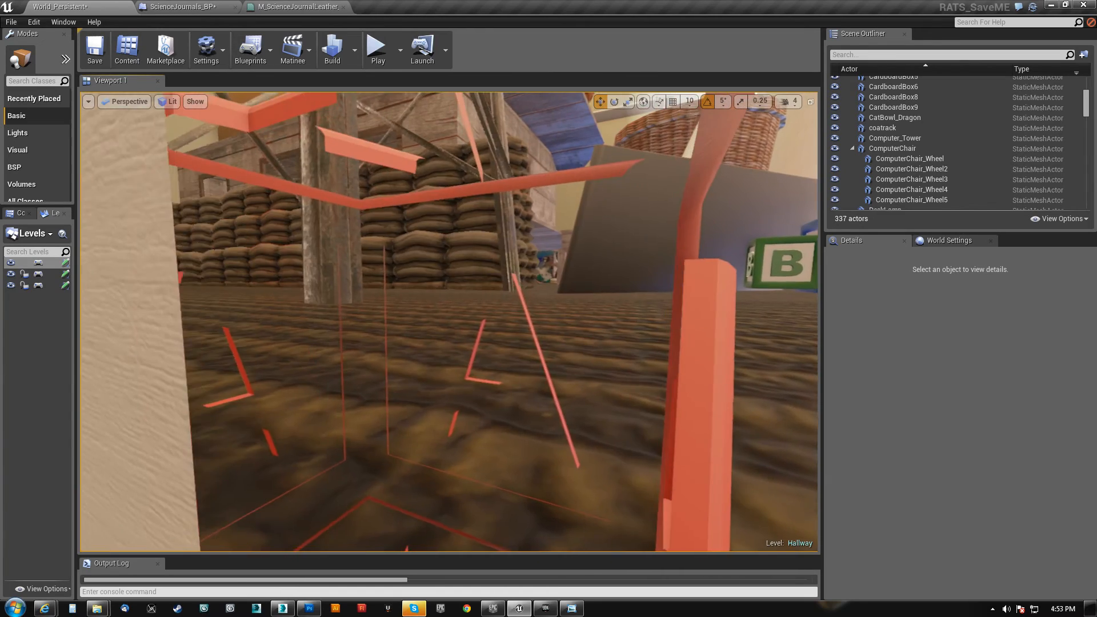
# Back out of the red block and examine the A, B and C alphabet blocks on the hallway carpet
pyautogui.press('s')
pyautogui.moveTo(449, 322); pyautogui.dragTo(494, 313, button='right')
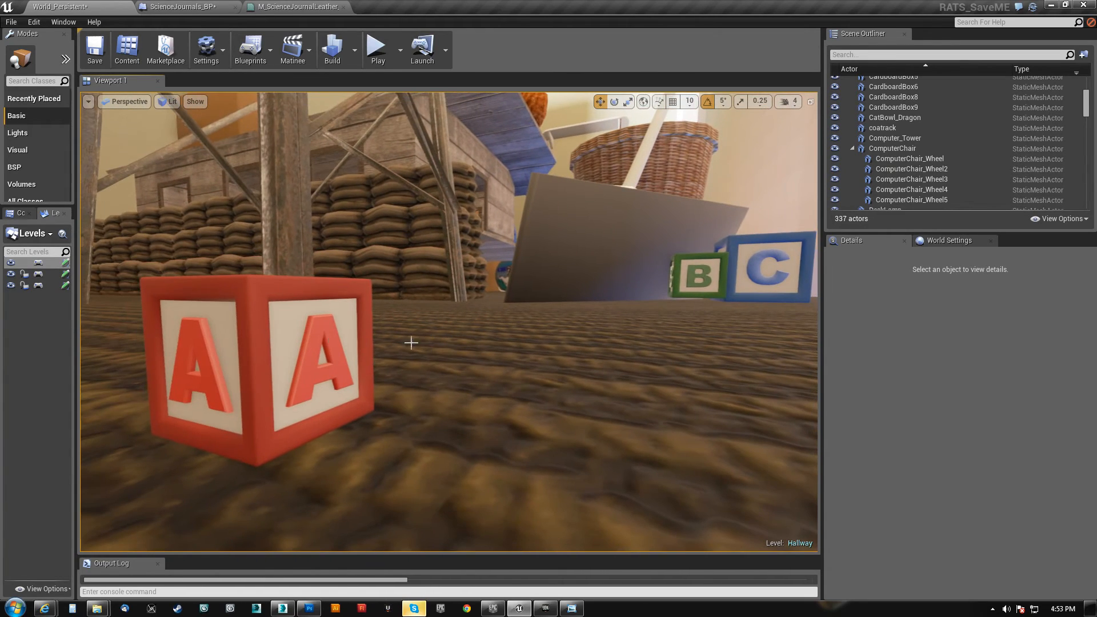
pyautogui.moveTo(691, 301); pyautogui.dragTo(635, 279, button='right')
pyautogui.press('e')
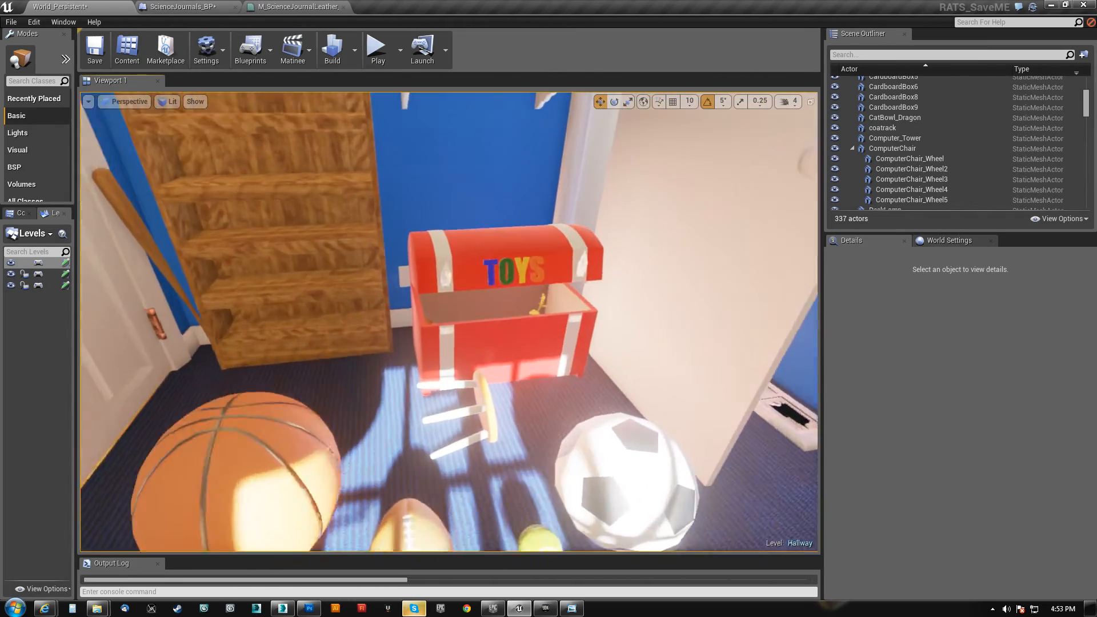
# Examine the toy robots, globe and piggy bank on the blue room's shelves and the sports balls on its floor
pyautogui.press('w')
pyautogui.moveTo(448, 322); pyautogui.dragTo(385, 260, button='right')
pyautogui.press('w')
pyautogui.press('a')
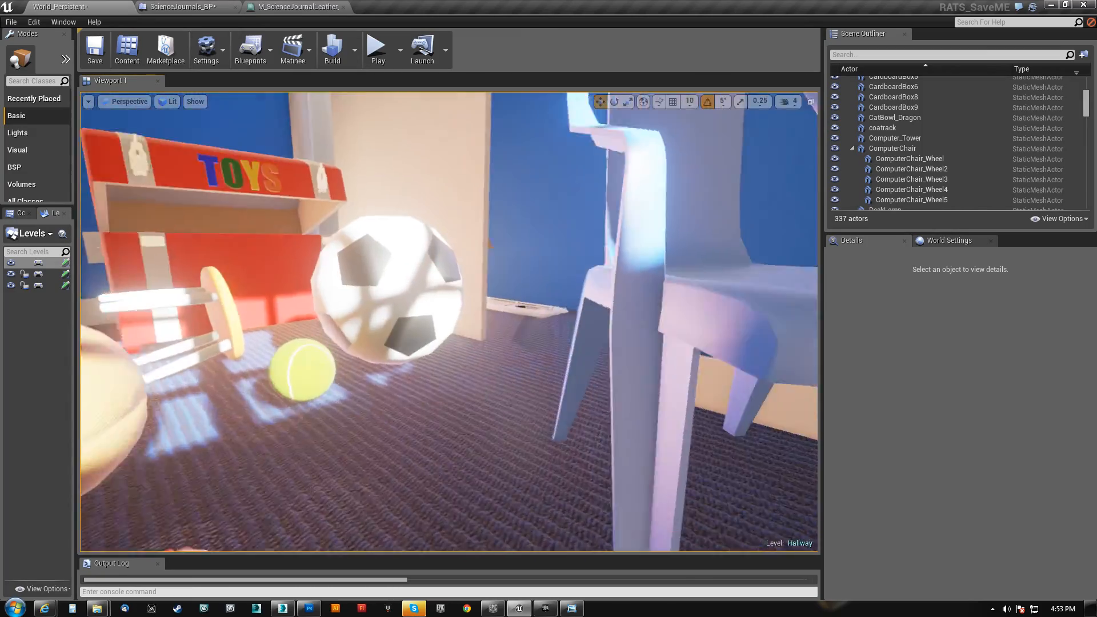
pyautogui.moveTo(385, 260); pyautogui.dragTo(446, 469, button='right')
# Switch to the Unreal Development Kit and examine the skateboard beside the wicker basket
pyautogui.click(546, 609)
pyautogui.moveTo(666, 460); pyautogui.dragTo(636, 461, button='right')
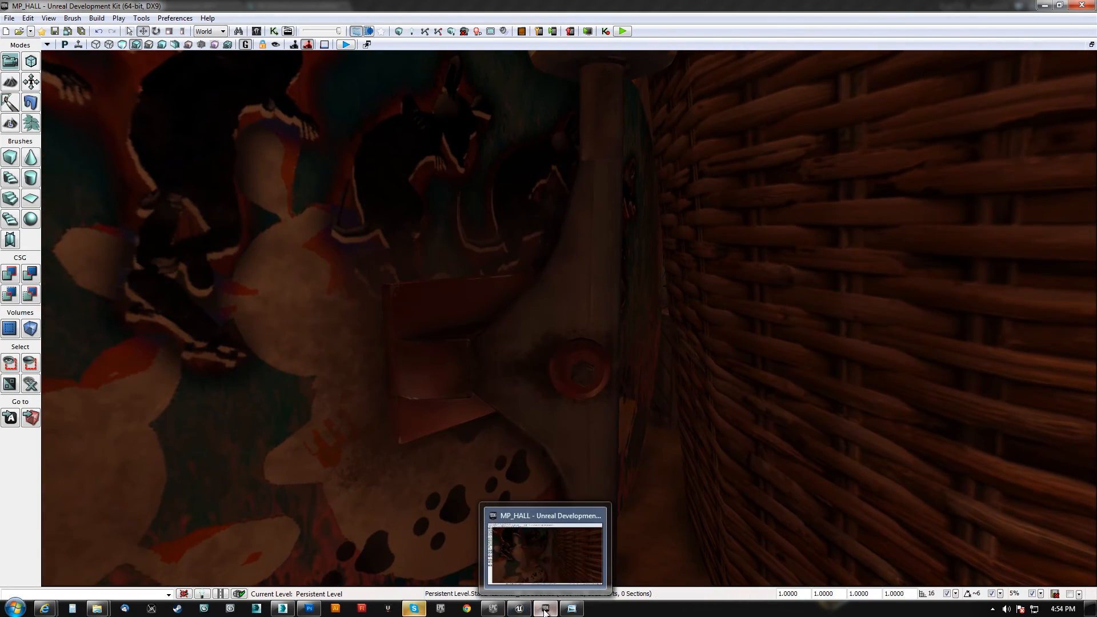
# Switch to the Unreal Editor and examine the hallway props around the red plunger and the black computer case
pyautogui.click(521, 610)
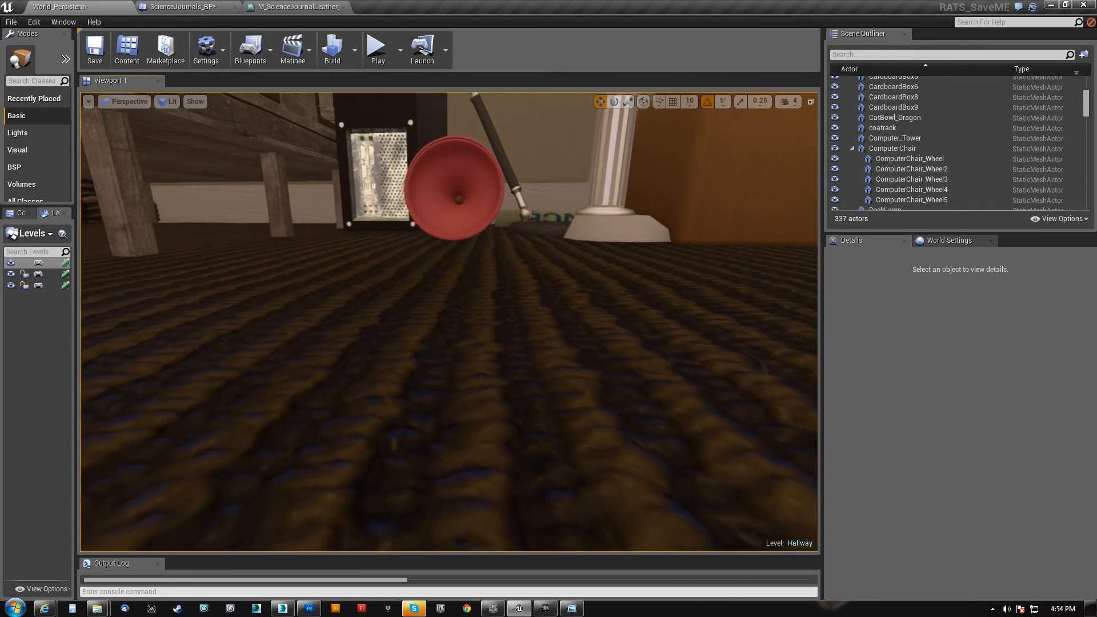
pyautogui.moveTo(577, 428); pyautogui.dragTo(485, 350, button='right')
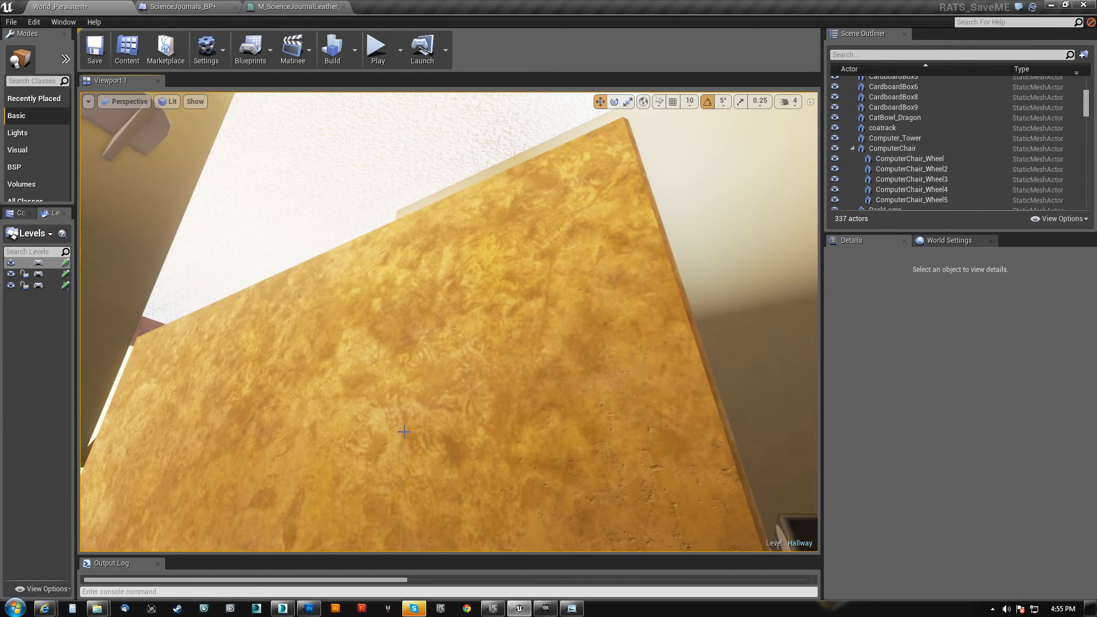
pyautogui.moveTo(448, 322); pyautogui.dragTo(343, 400, button='right')
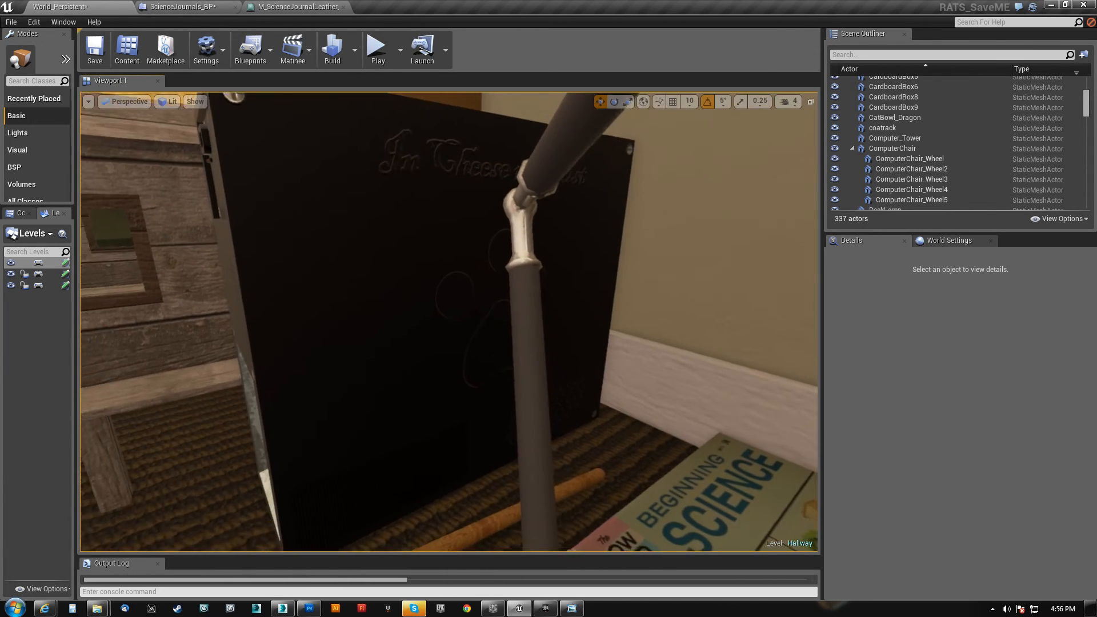
# Look through the gap behind the brown box to reach the row of DVD cases along the baseboard
pyautogui.press('w')
pyautogui.moveTo(449, 323); pyautogui.dragTo(206, 323, button='right')
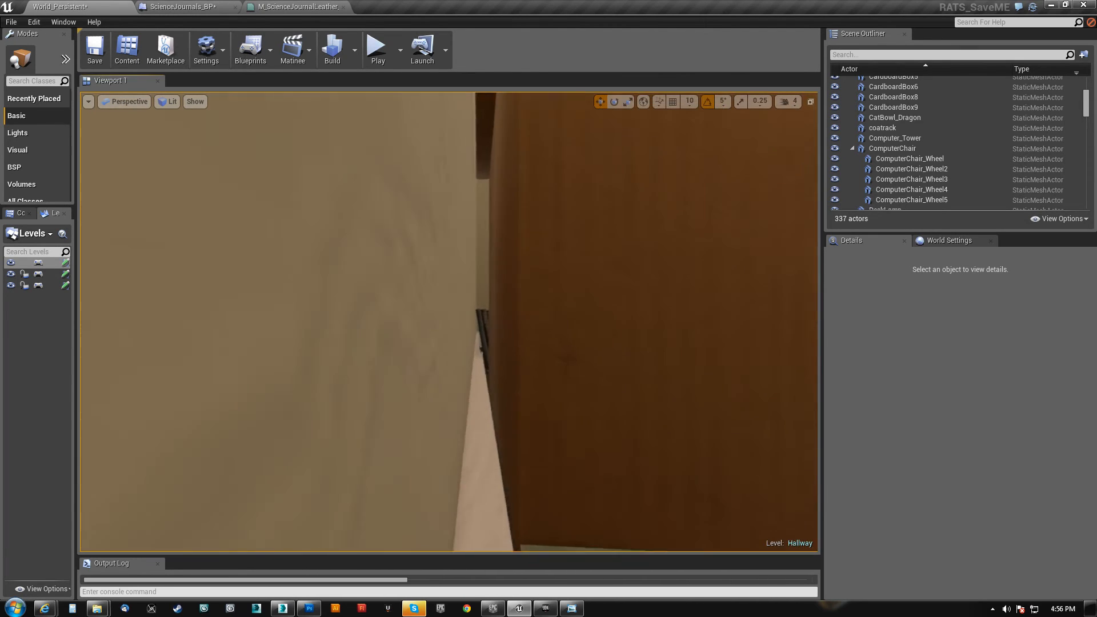
pyautogui.press('w')
pyautogui.press('w')
pyautogui.moveTo(449, 323); pyautogui.dragTo(309, 320, button='right')
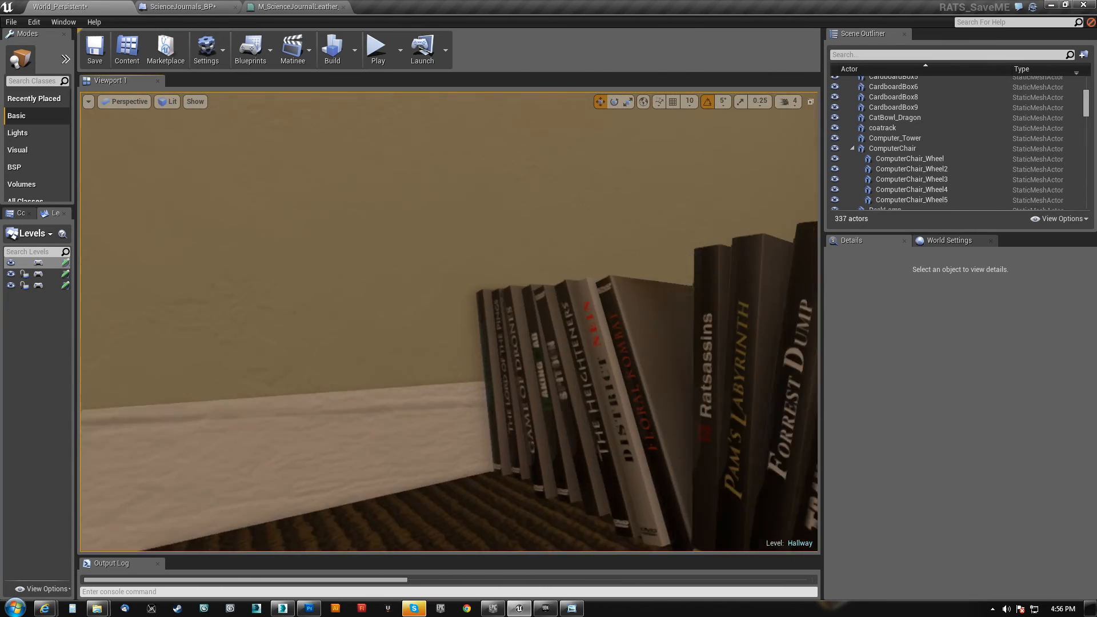
# Read the titles on the DVD spines along the whole row of cases
pyautogui.press('a')
pyautogui.moveTo(449, 322); pyautogui.dragTo(513, 300, button='right')
pyautogui.press('s')
pyautogui.press('w')
pyautogui.press('s')
pyautogui.press('w')
pyautogui.press('d')
pyautogui.press('d')
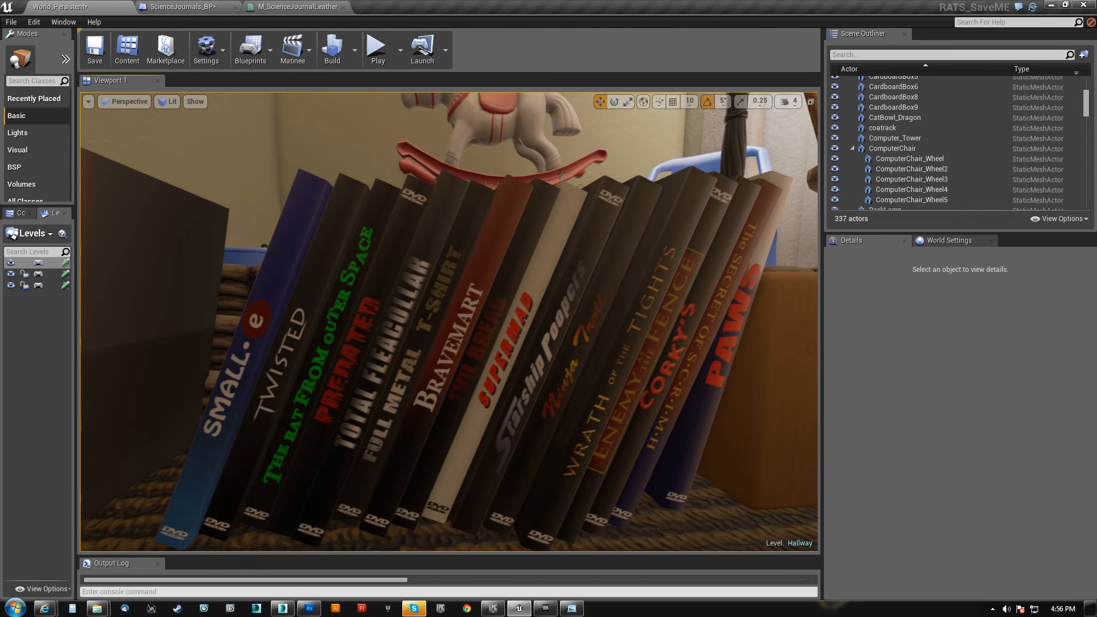
# Examine the blue bucket, the green sponge and the black pans on the hallway floor
pyautogui.press('d')
pyautogui.moveTo(513, 300); pyautogui.dragTo(255, 503, button='right')
pyautogui.press('w')
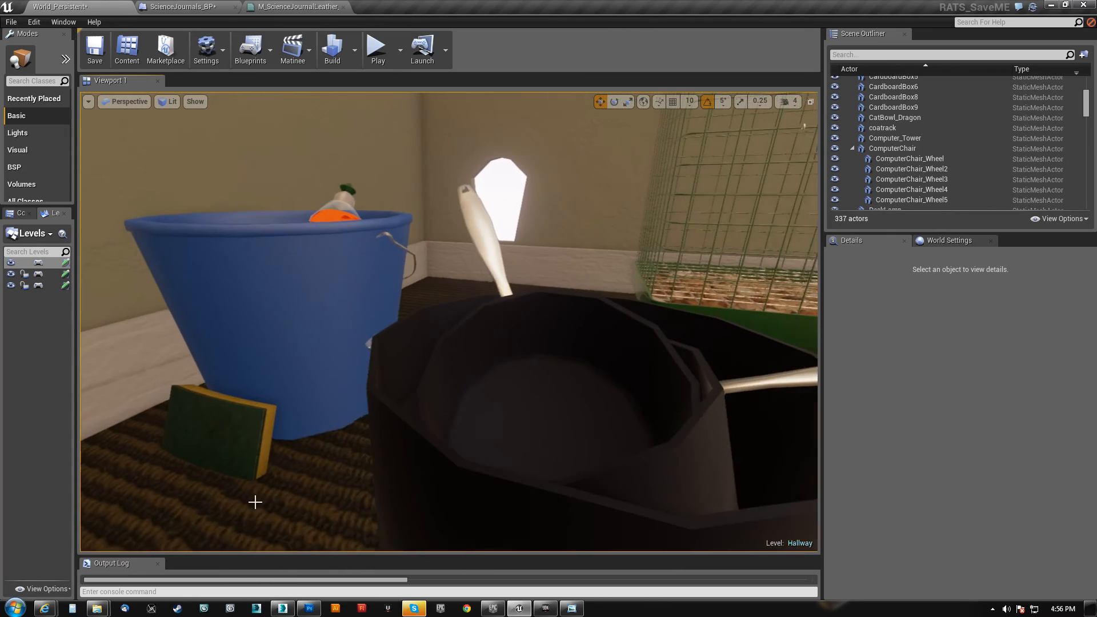
# Switch to the Unreal Development Kit and survey the MP_HALL hallway from the bookshelf end to the lamp and rocking horse
pyautogui.click(545, 609)
pyautogui.moveTo(606, 327); pyautogui.dragTo(607, 328, button='right')
pyautogui.press('s')
pyautogui.press('w')
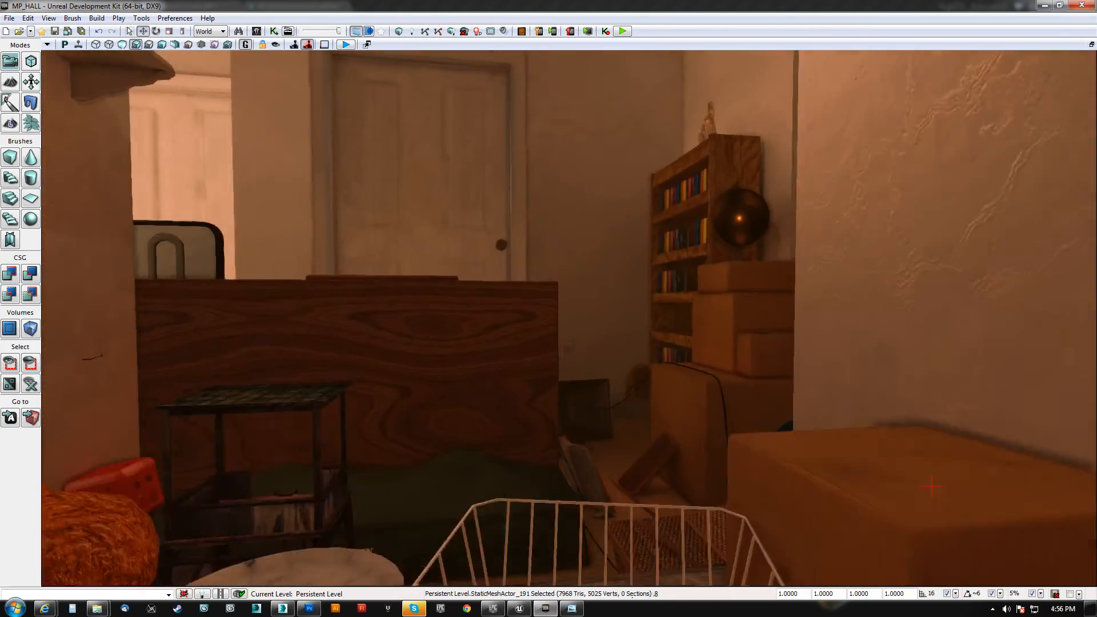
pyautogui.moveTo(931, 486); pyautogui.dragTo(931, 486, button='right')
pyautogui.press('w')
pyautogui.moveTo(612, 334); pyautogui.dragTo(612, 334, button='right')
pyautogui.press('w')
pyautogui.press('s')
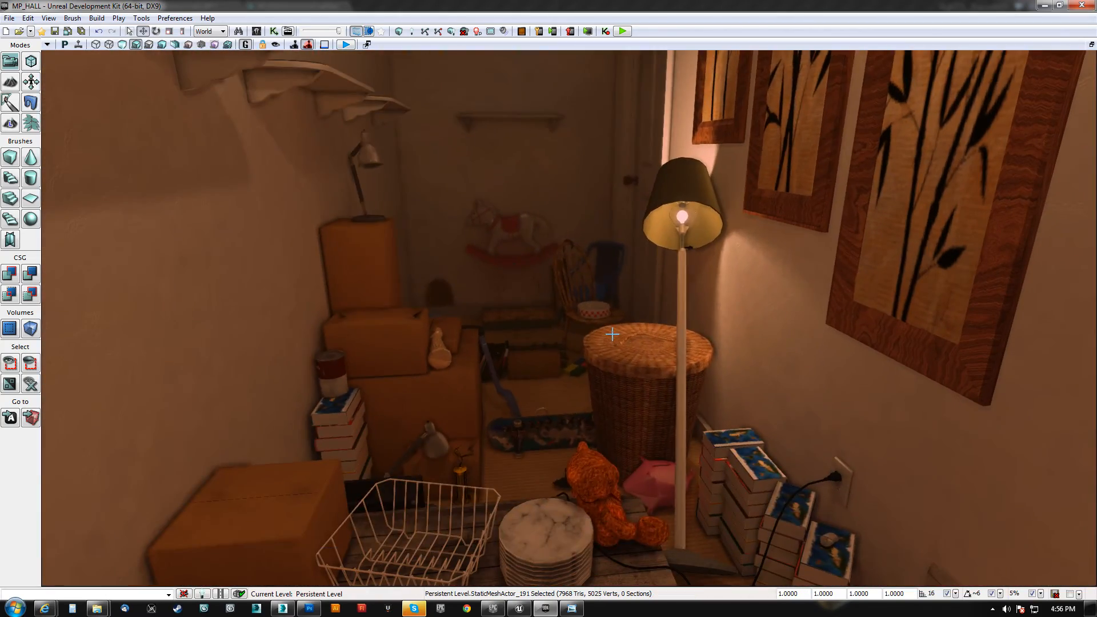
# Search all assets in the Content Browser for "rice" and open the RiceAbroni_1 static mesh
pyautogui.hotkey('ctrl', 'shift', 'f')
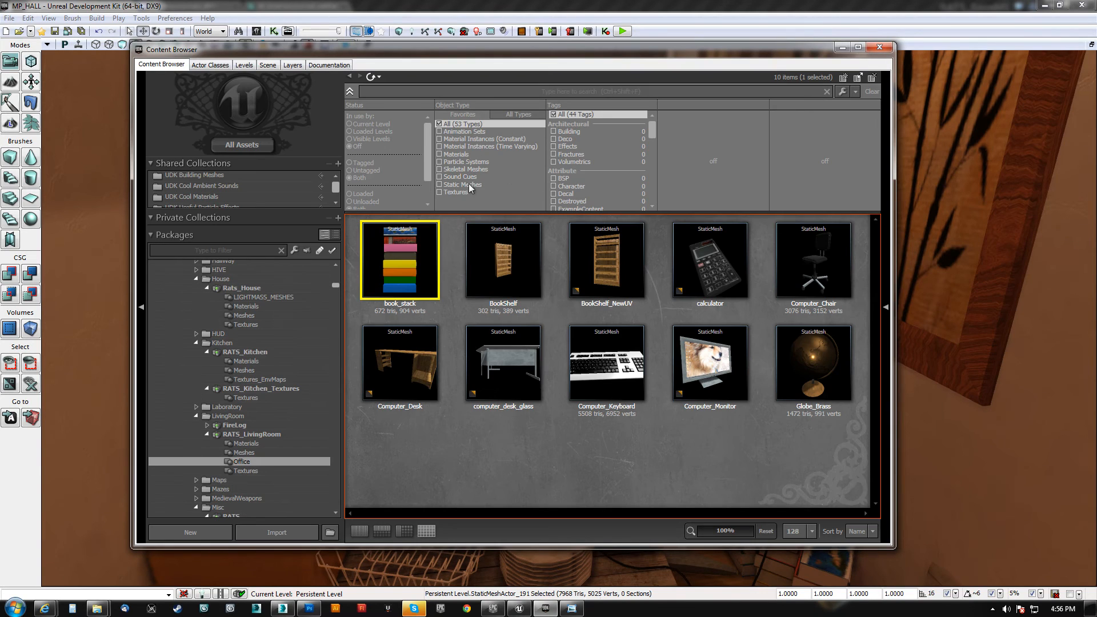
pyautogui.write('rice')
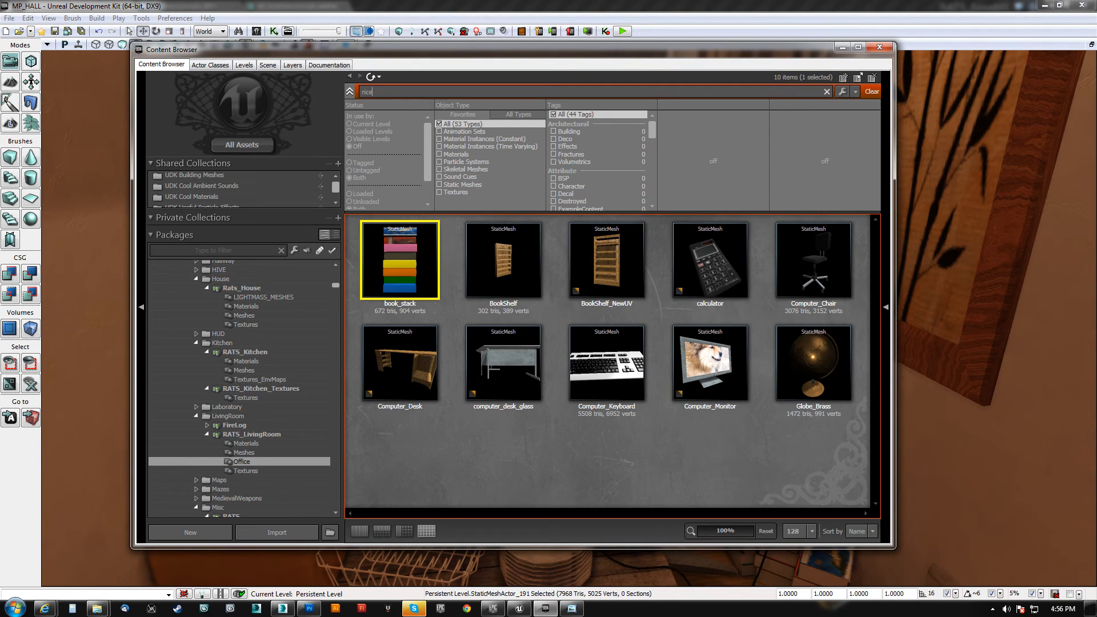
pyautogui.click(263, 147)
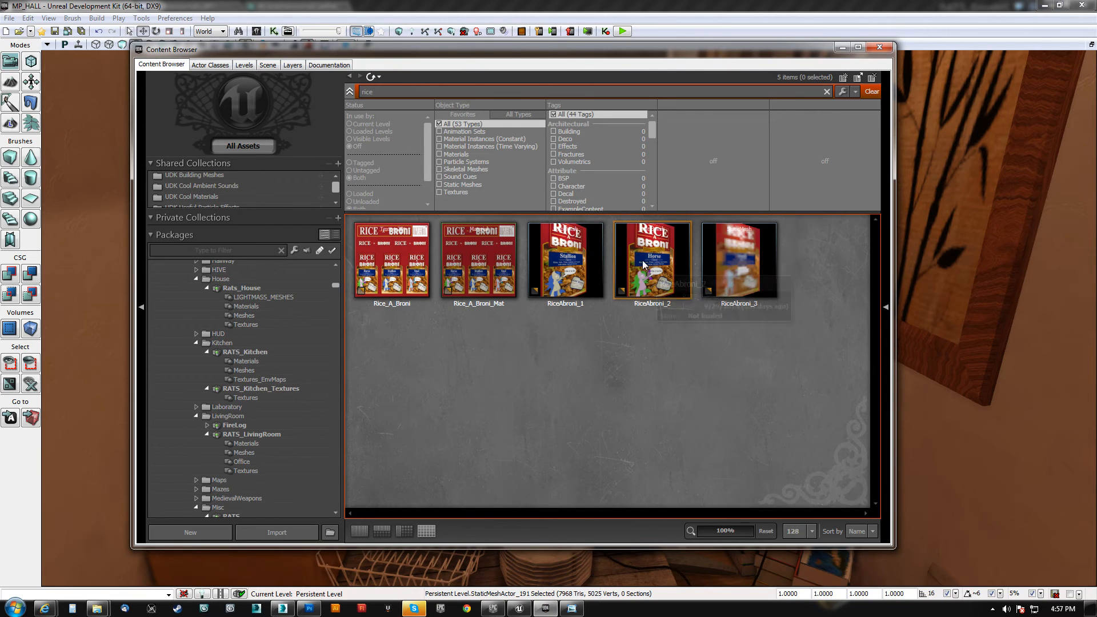
pyautogui.click(562, 256)
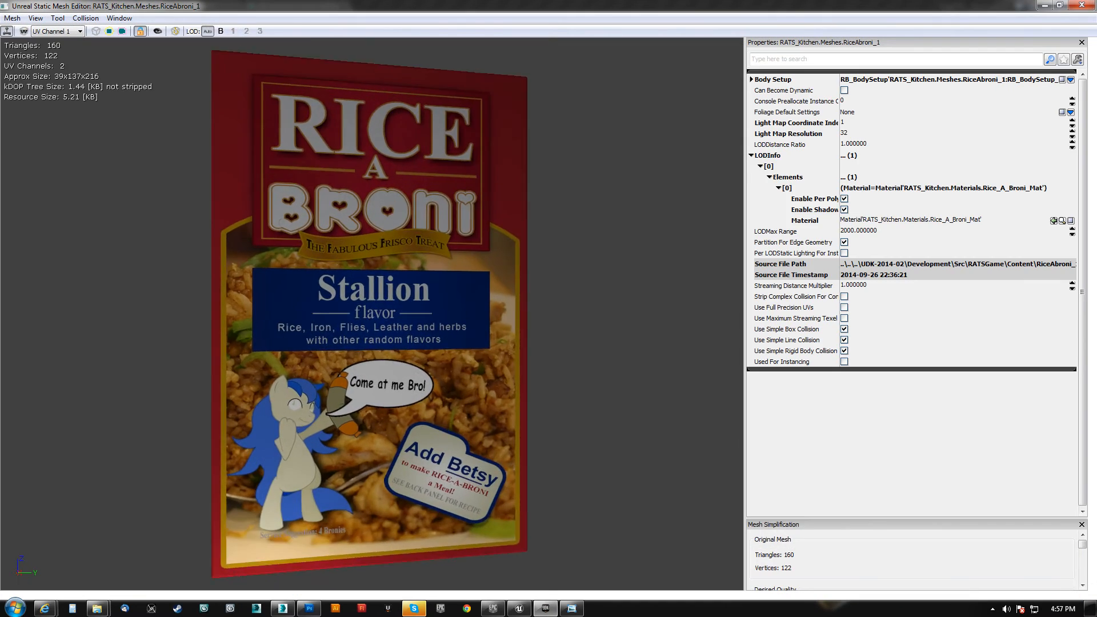
# Rotate the RiceAbroni_1 box and read the Nutritional Facts on its side panel from close range
pyautogui.moveTo(371, 314); pyautogui.dragTo(346, 272)
pyautogui.moveTo(345, 271); pyautogui.dragTo(328, 243, button='right')
pyautogui.moveTo(382, 266); pyautogui.dragTo(380, 262, button='right')
pyautogui.moveTo(380, 262); pyautogui.dragTo(373, 297)
pyautogui.moveTo(373, 297); pyautogui.dragTo(255, 280, button='right')
pyautogui.moveTo(255, 280)
pyautogui.mouseDown()
pyautogui.moveTo(255, 302)
pyautogui.moveTo(252, 200)
pyautogui.moveTo(257, 269)
pyautogui.mouseUp()
pyautogui.moveTo(257, 268); pyautogui.dragTo(257, 286, button='right')
pyautogui.moveTo(361, 285); pyautogui.dragTo(363, 238)
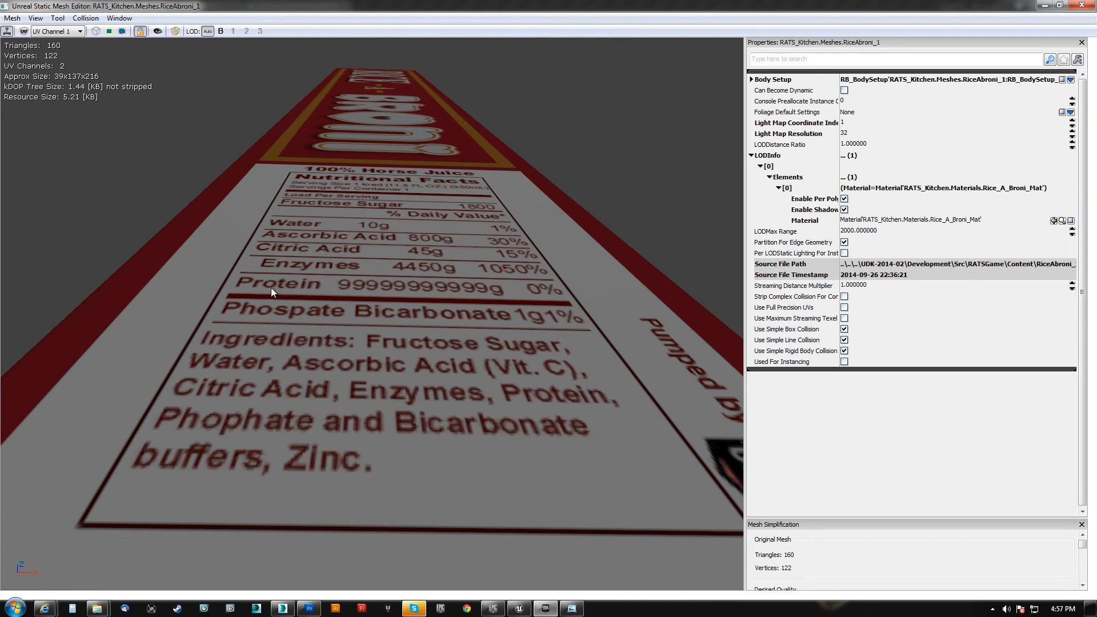
# Examine the rest of the rice box's side panel and view the box's full length from its end
pyautogui.moveTo(458, 295); pyautogui.dragTo(458, 343)
pyautogui.moveTo(458, 343); pyautogui.dragTo(458, 308, button='right')
pyautogui.moveTo(458, 308); pyautogui.dragTo(458, 332)
pyautogui.moveTo(458, 331); pyautogui.dragTo(458, 280, button='right')
pyautogui.moveTo(459, 280); pyautogui.dragTo(409, 323)
pyautogui.moveTo(409, 323); pyautogui.dragTo(458, 355, button='right')
pyautogui.moveTo(457, 355); pyautogui.dragTo(482, 304)
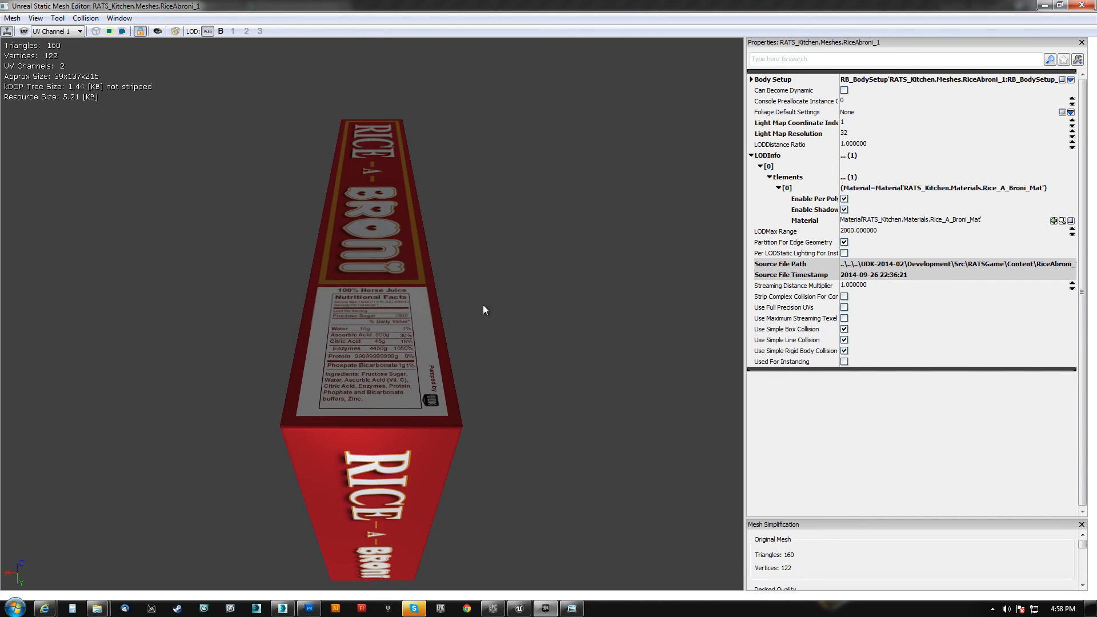
# Turn the rice box to its Stallion flavor front, examine the artwork, and close the mesh editor
pyautogui.moveTo(482, 304)
pyautogui.mouseDown(button='right')
pyautogui.moveTo(482, 314)
pyautogui.moveTo(483, 248)
pyautogui.moveTo(482, 294)
pyautogui.mouseUp(button='right')
pyautogui.moveTo(482, 294); pyautogui.dragTo(731, 283)
pyautogui.moveTo(411, 189); pyautogui.dragTo(255, 222)
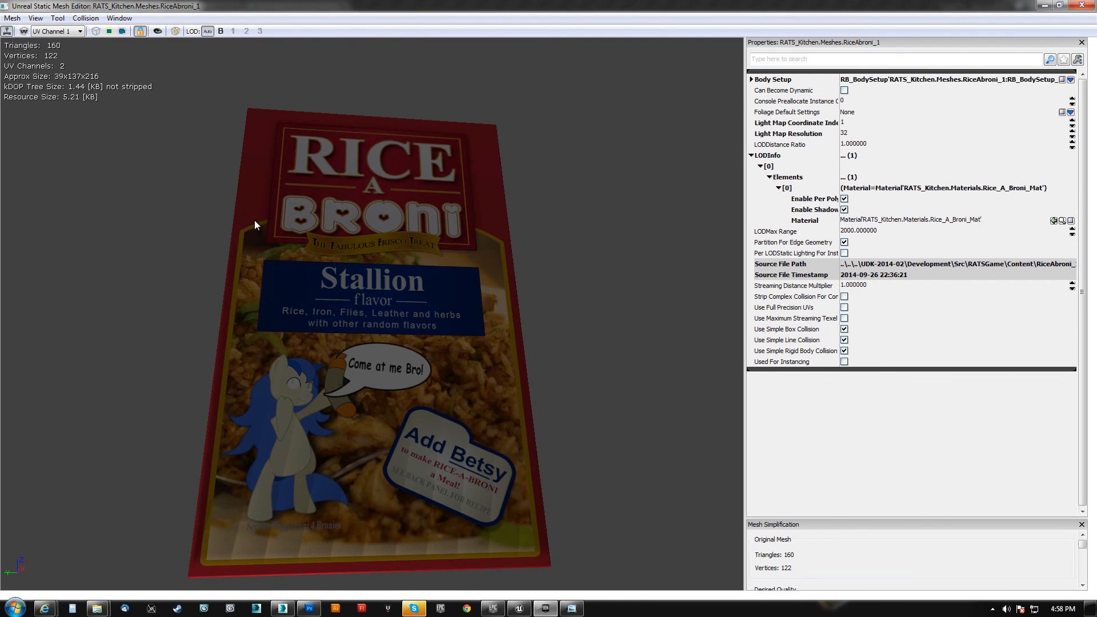
pyautogui.moveTo(650, 125); pyautogui.dragTo(596, 126)
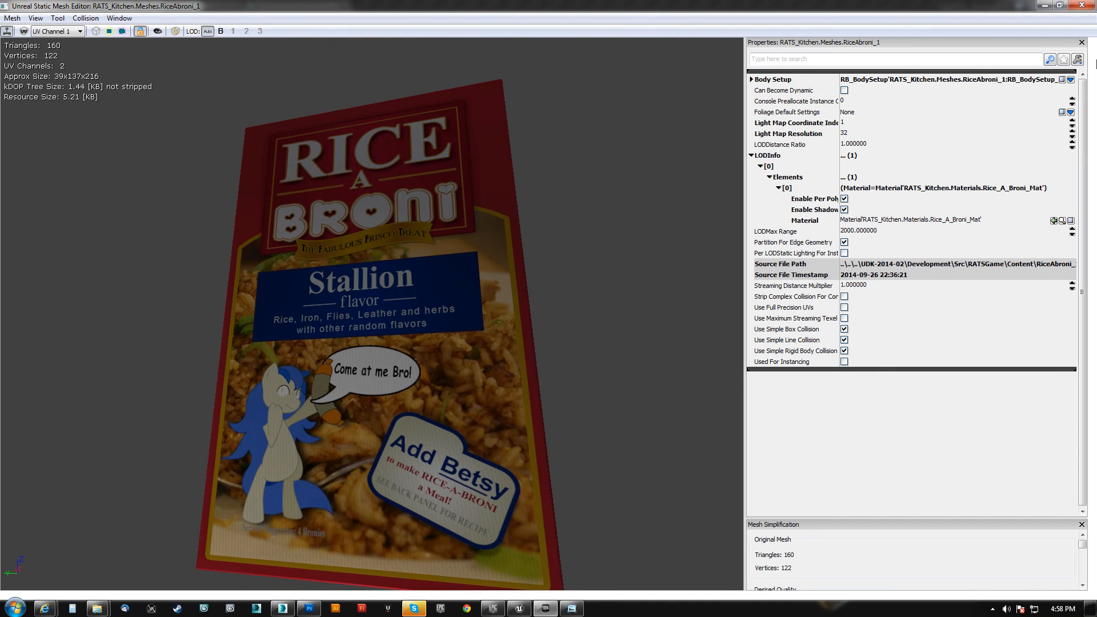
pyautogui.click(1080, 6)
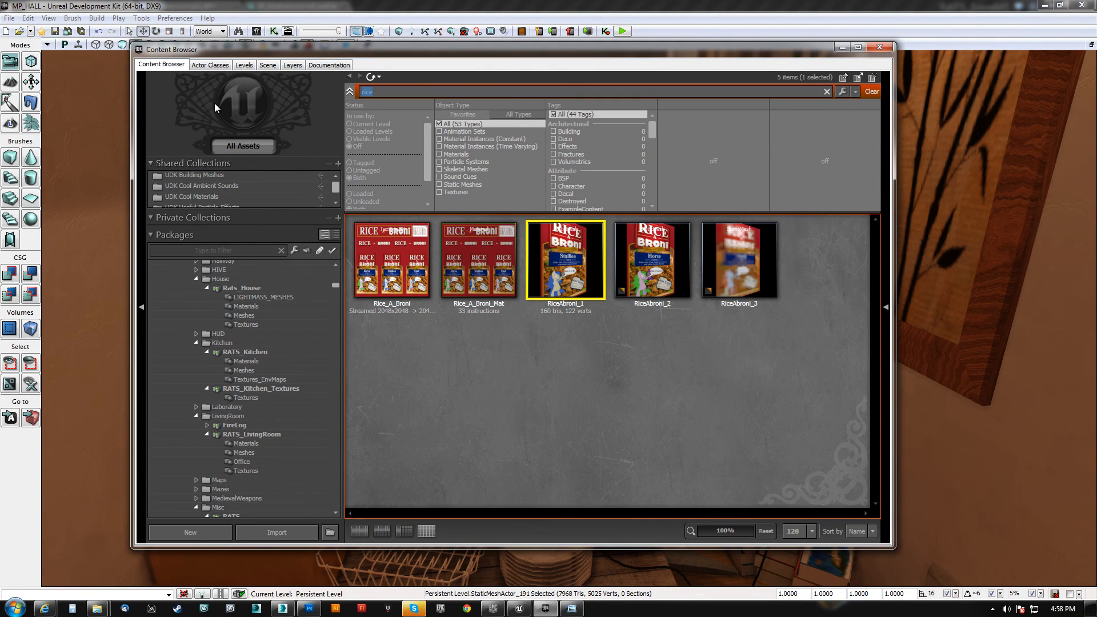
# Search the assets for "orange" and for "oj", and open the OJ_Bottle static mesh
pyautogui.write('orange')
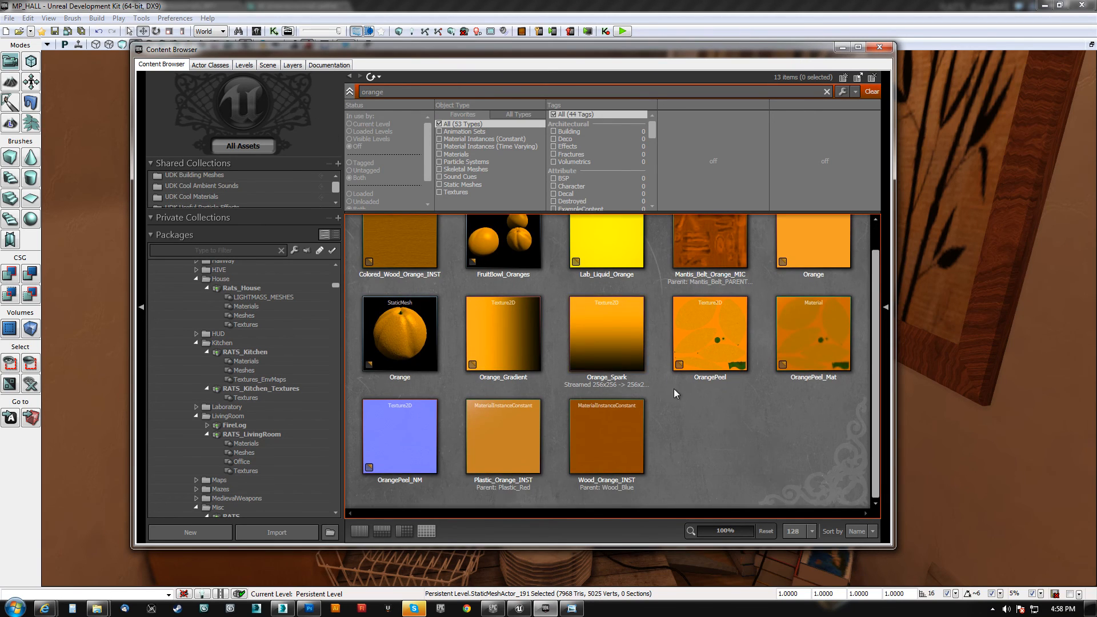
pyautogui.write('oj')
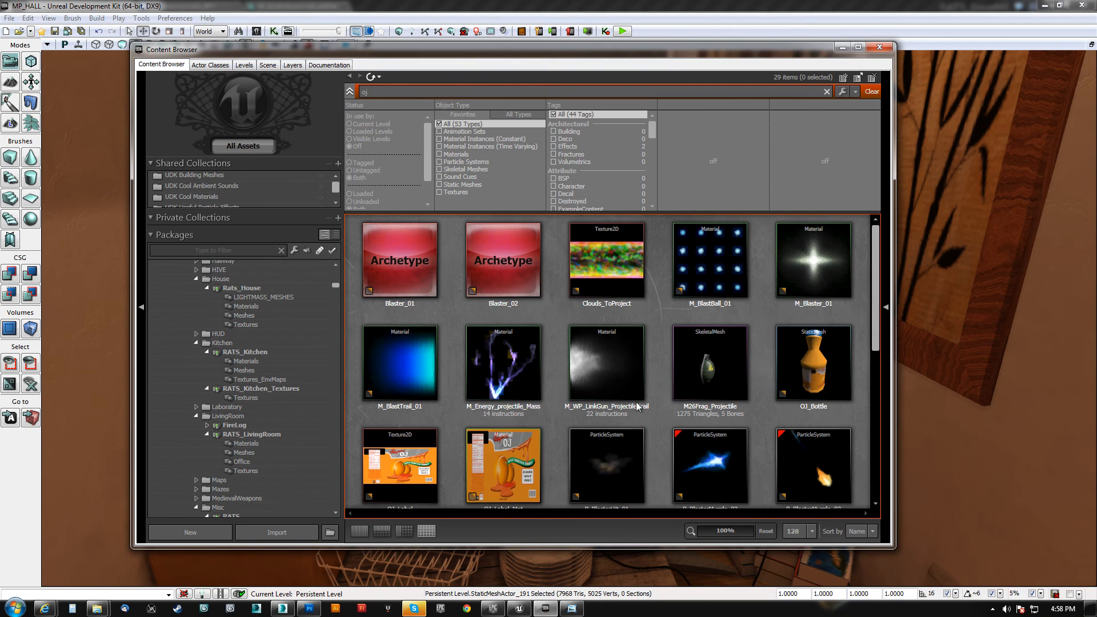
pyautogui.doubleClick(814, 363)
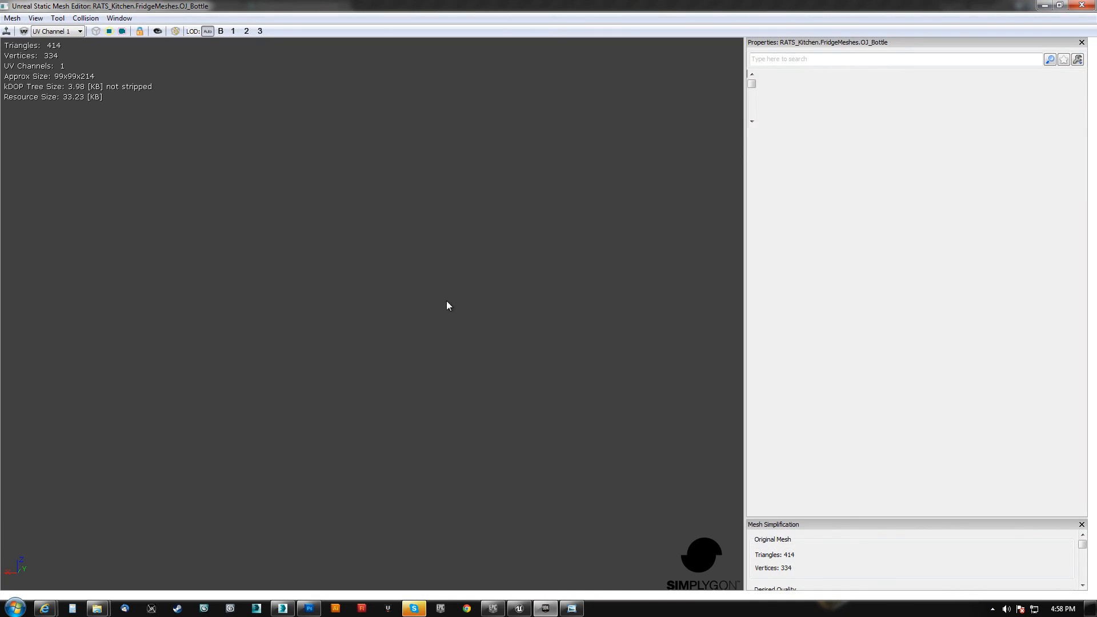
# Examine the OJ_Bottle mesh and its label from all sides, and close the mesh editor and Content Browser
pyautogui.moveTo(415, 299); pyautogui.dragTo(415, 269, button='right')
pyautogui.moveTo(414, 268); pyautogui.dragTo(340, 208)
pyautogui.moveTo(409, 306); pyautogui.dragTo(406, 283, button='right')
pyautogui.moveTo(406, 307); pyautogui.dragTo(360, 314)
pyautogui.moveTo(372, 314); pyautogui.dragTo(371, 366, button='right')
pyautogui.moveTo(372, 314); pyautogui.dragTo(286, 312)
pyautogui.moveTo(285, 406); pyautogui.dragTo(338, 406)
pyautogui.moveTo(339, 407); pyautogui.dragTo(339, 440, button='right')
pyautogui.moveTo(338, 407); pyautogui.dragTo(455, 407)
pyautogui.moveTo(197, 114); pyautogui.dragTo(100, 111)
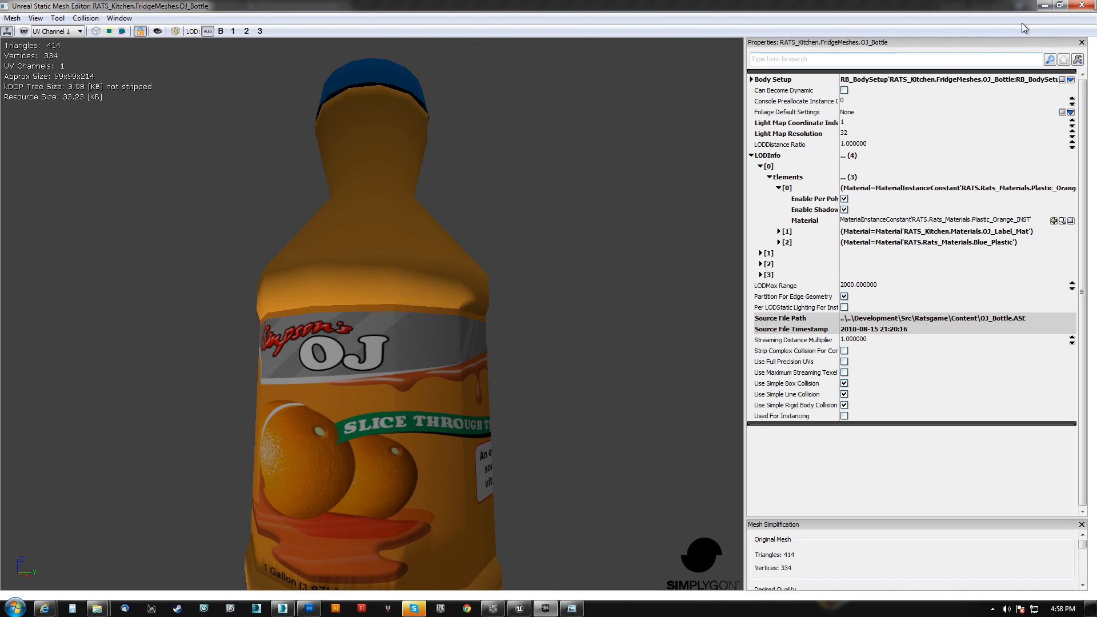
pyautogui.click(1080, 7)
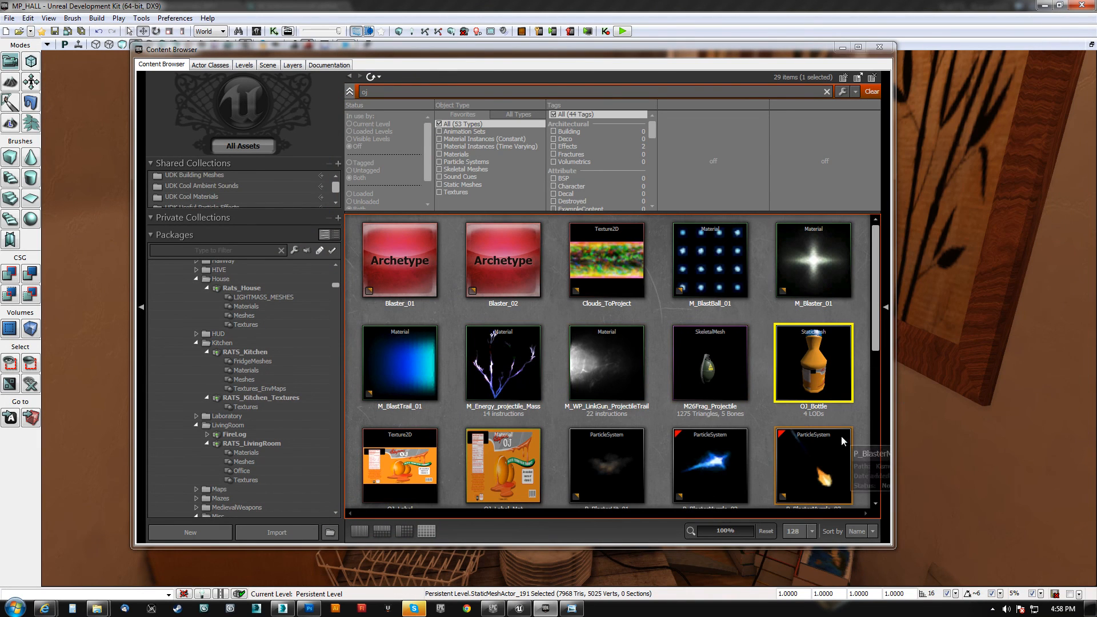
pyautogui.click(881, 46)
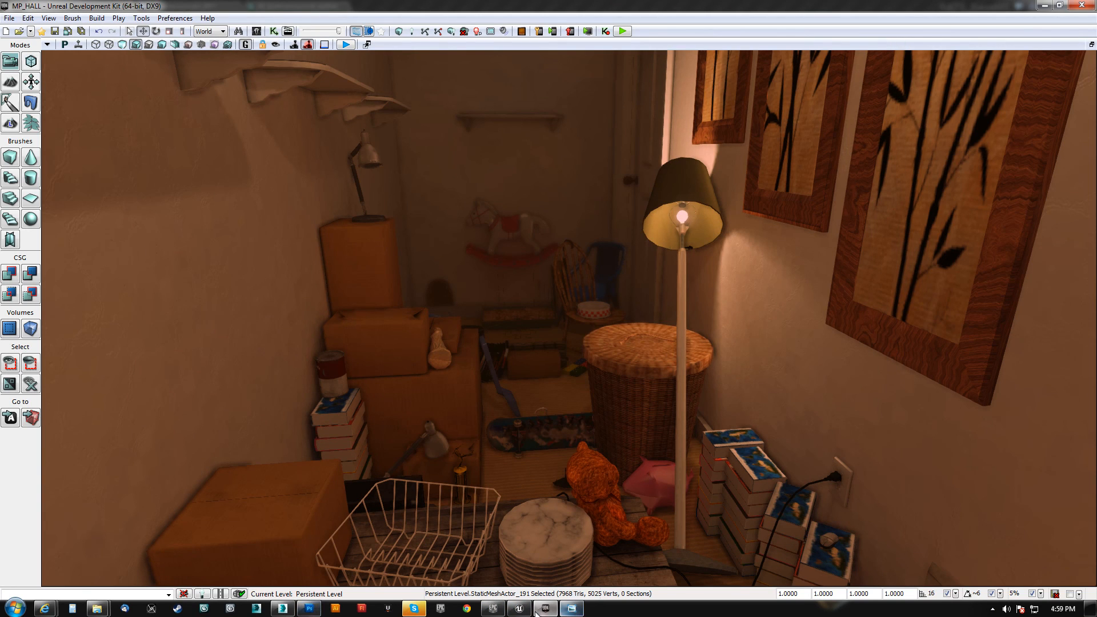
# Switch to the Unreal Editor and examine the red sports car poster on the white door in the blue room
pyautogui.moveTo(519, 610)
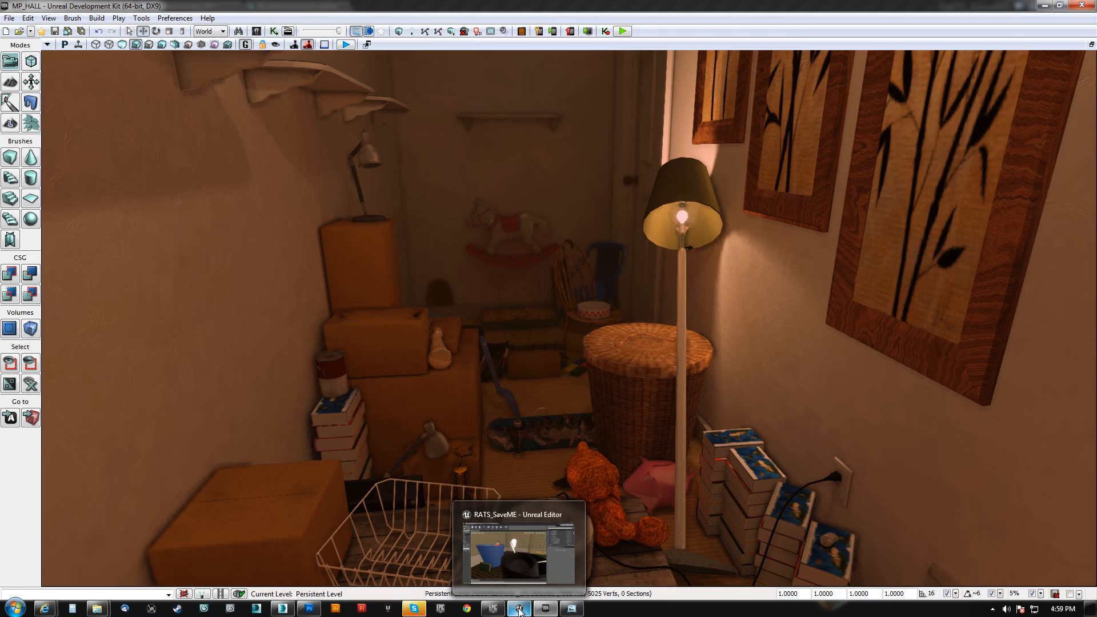
pyautogui.click(519, 609)
pyautogui.moveTo(525, 371); pyautogui.dragTo(948, 366, button='right')
pyautogui.press('w')
pyautogui.press('s')
pyautogui.moveTo(724, 399); pyautogui.dragTo(703, 363, button='right')
pyautogui.press('w')
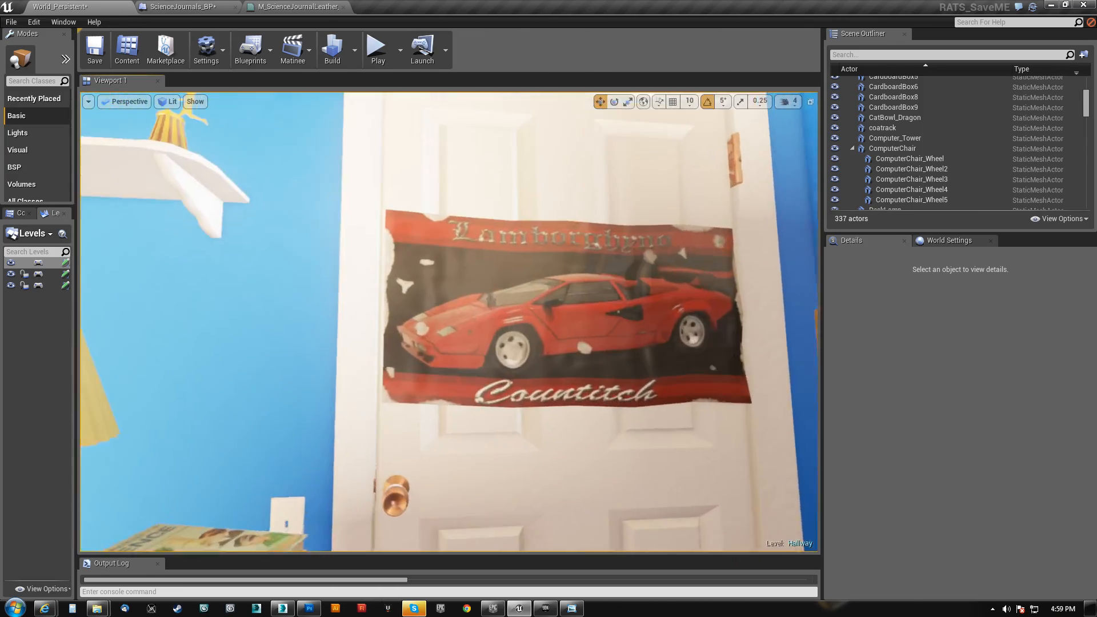